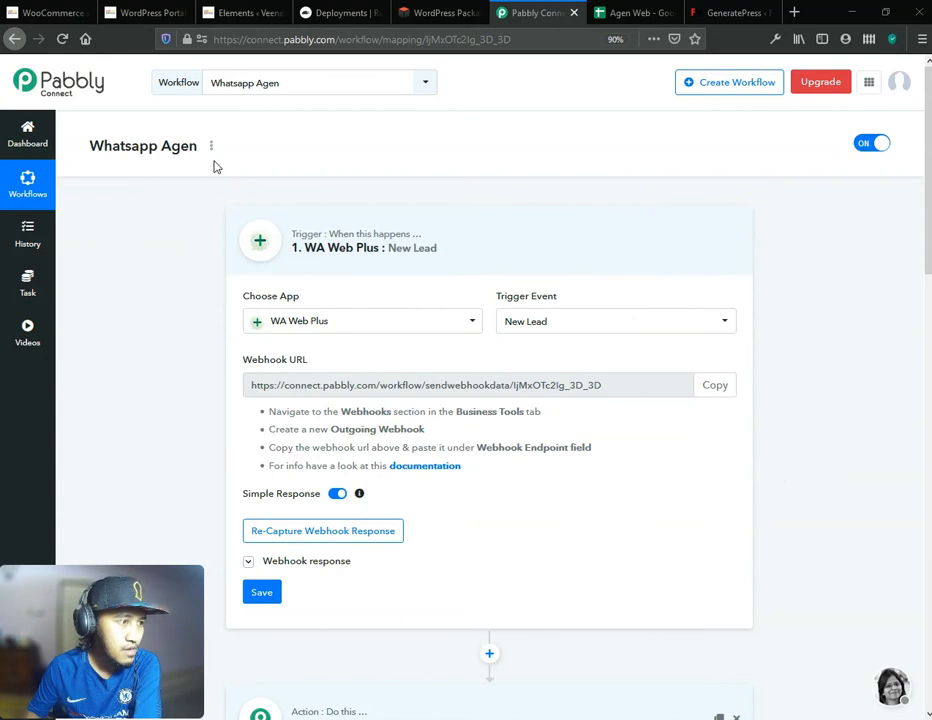
Look through the Whatsapp Agen workflow from the WA Web Plus trigger down through its actions.
scroll(214, 165, down, 5)
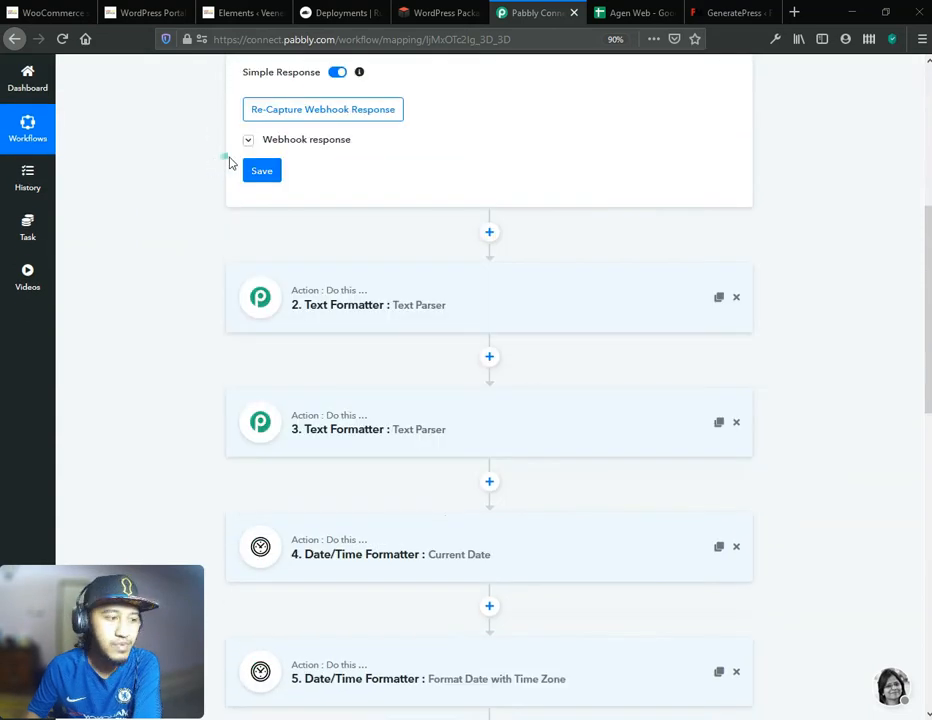
scroll(229, 163, down, 10)
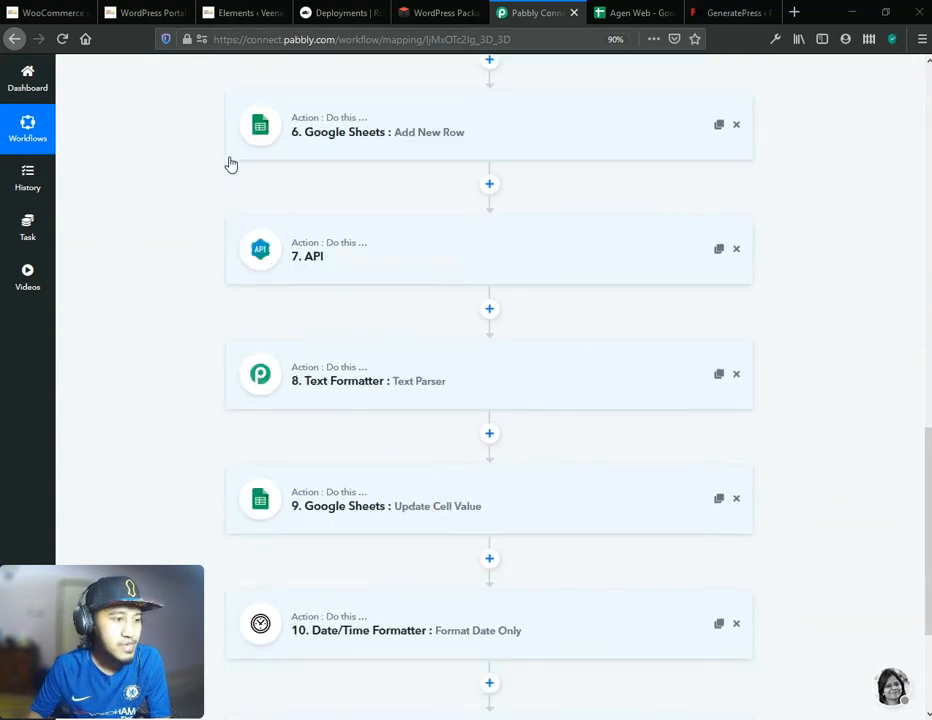
scroll(229, 163, up, 15)
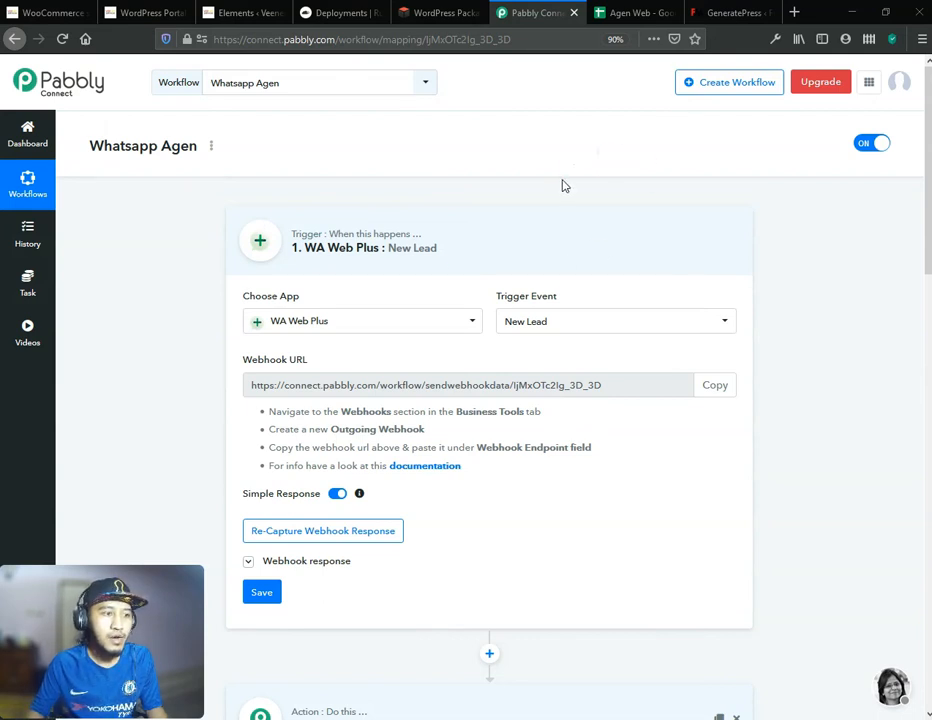
Open a new Notepad document and list Firebase, Wa web plus, Pabbly connect and Nombor agent on separate lines.
right_click(376, 717)
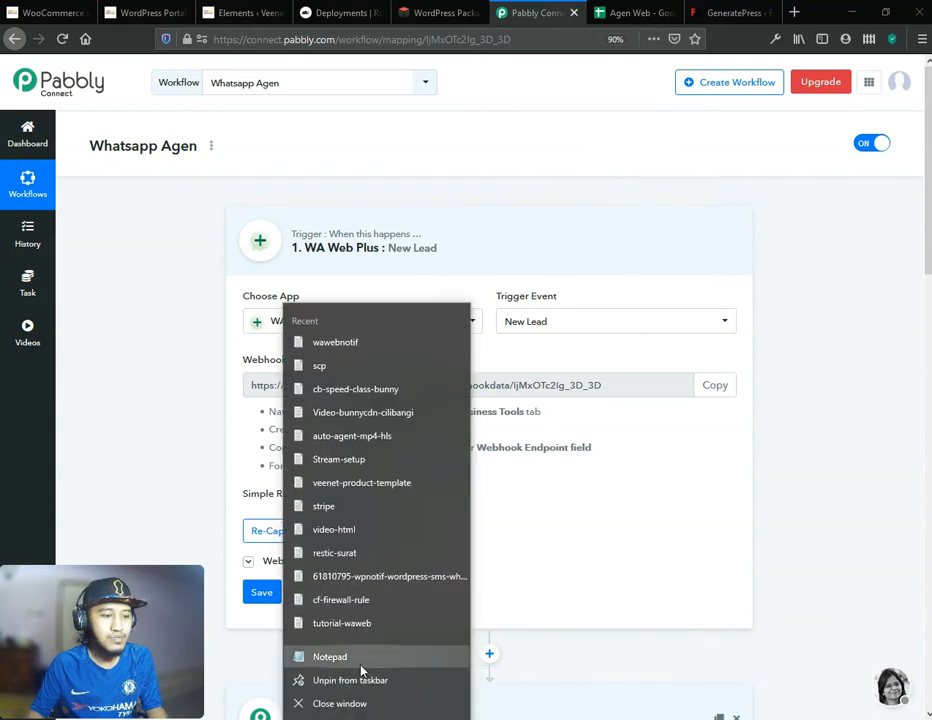
click(331, 657)
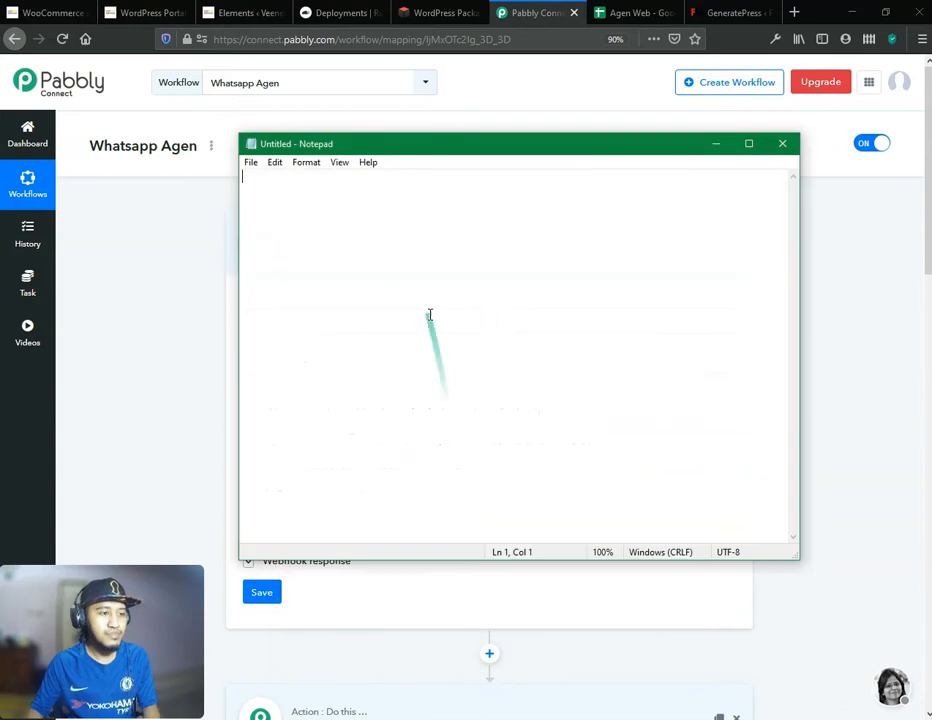
text(Firebase)
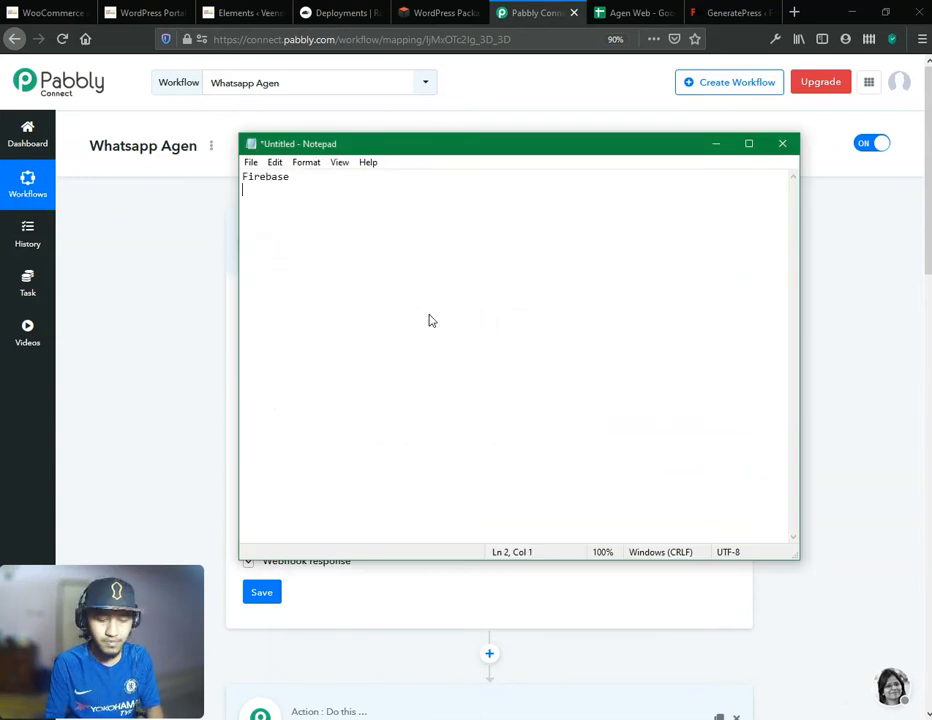
text(web plus)
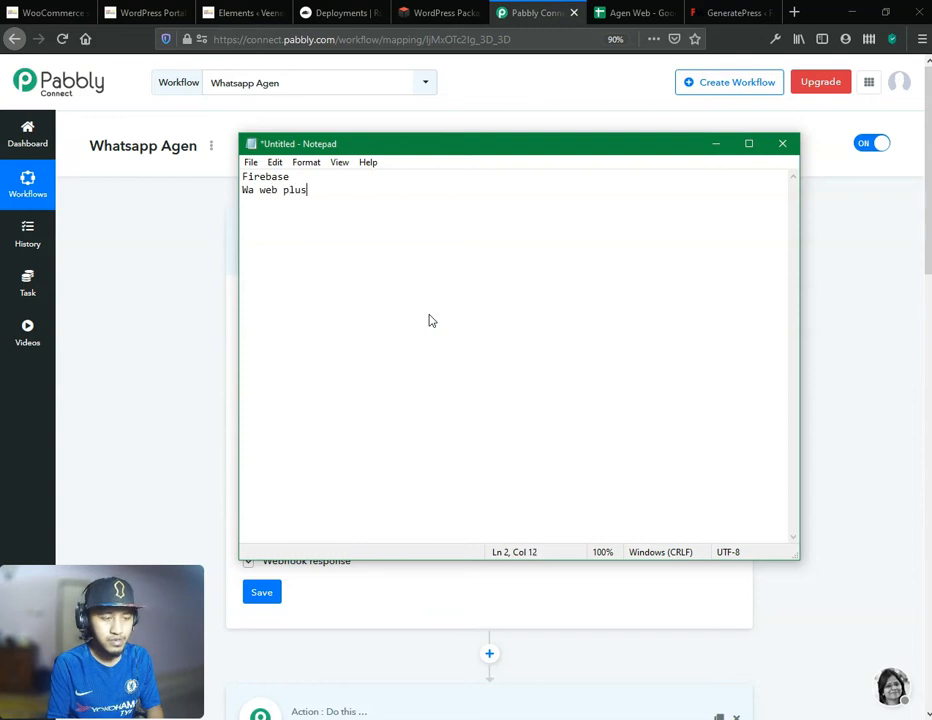
text( Pabbly connect)
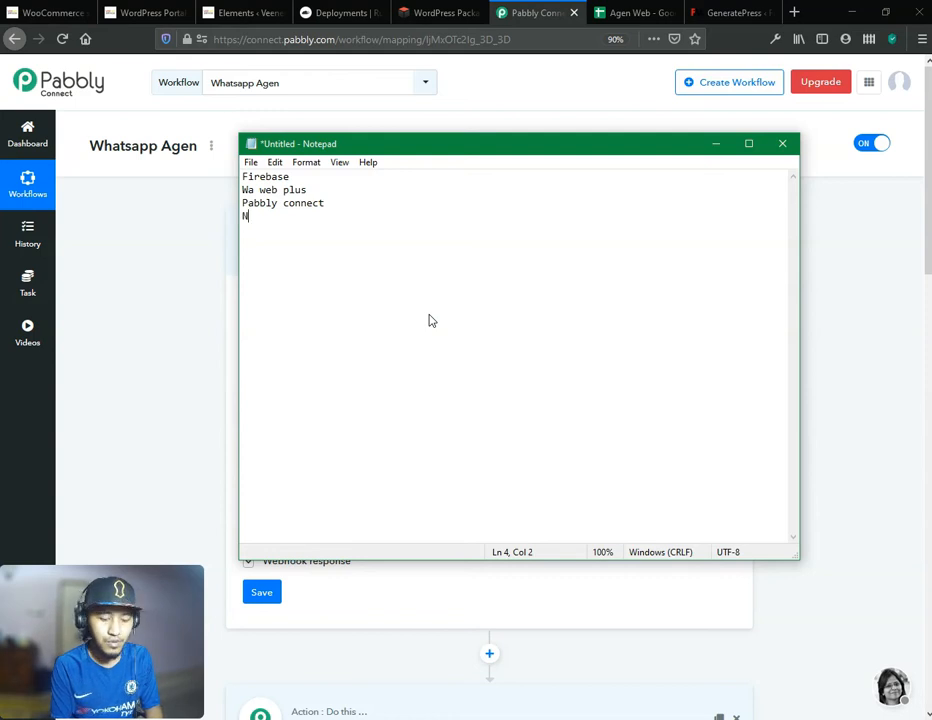
text(bor agent)
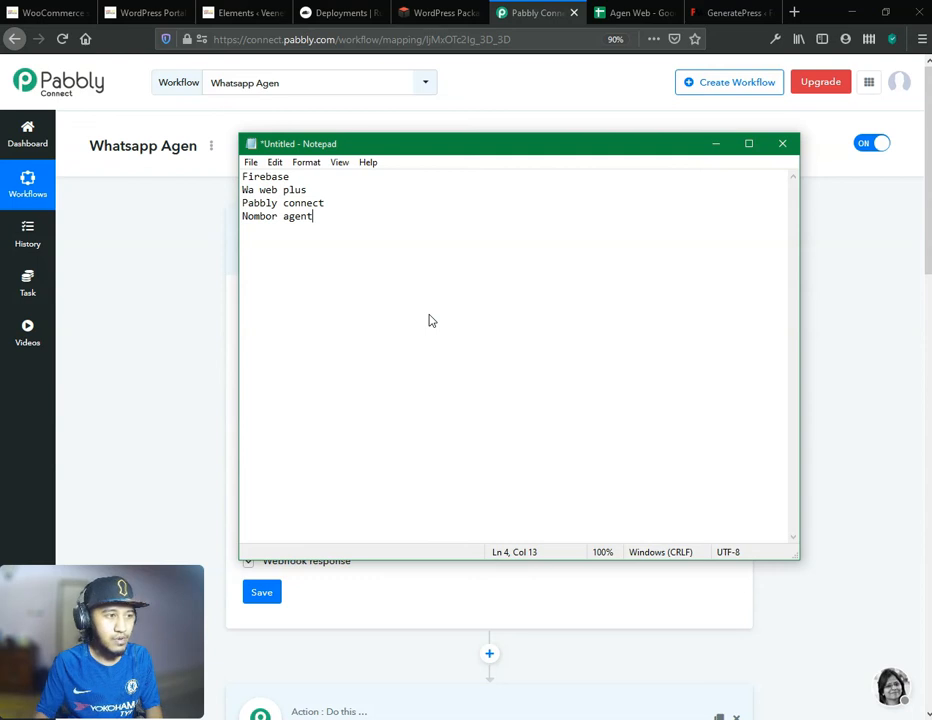
Move the note window lower and enlarge its text to 180% zoom.
drag(541, 140, 541, 227)
key(ctrl+plus)
key(ctrl+plus)
key(ctrl+plus)
key(ctrl+plus)
key(ctrl+plus)
key(ctrl+plus)
key(ctrl+plus)
key(ctrl+plus)
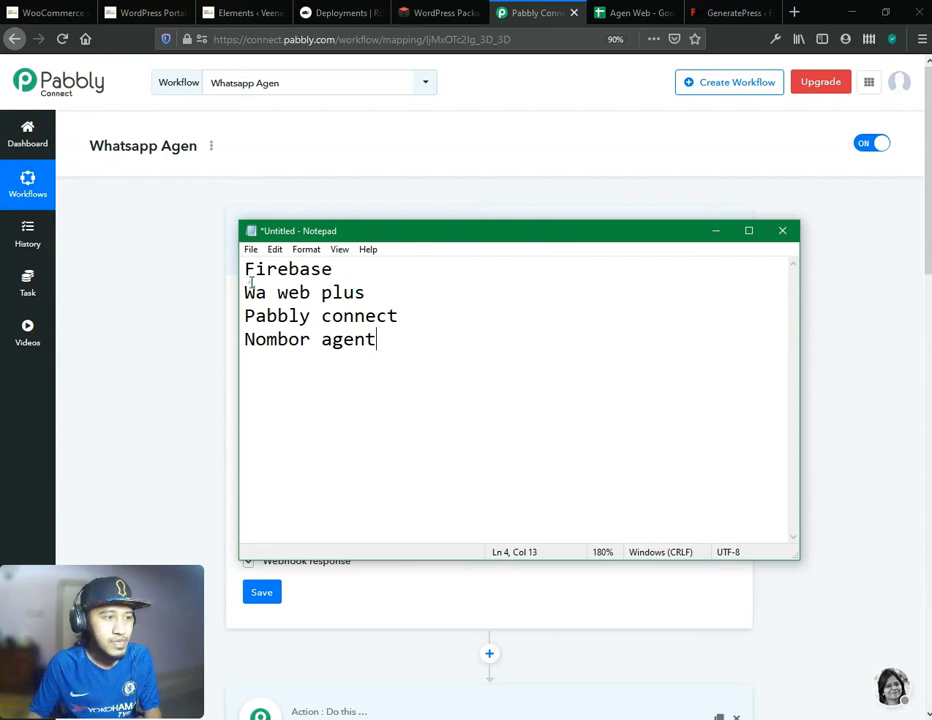
Highlight the Firebase and Wa web plus lines in turn, and minimize the notes.
drag(244, 270, 339, 274)
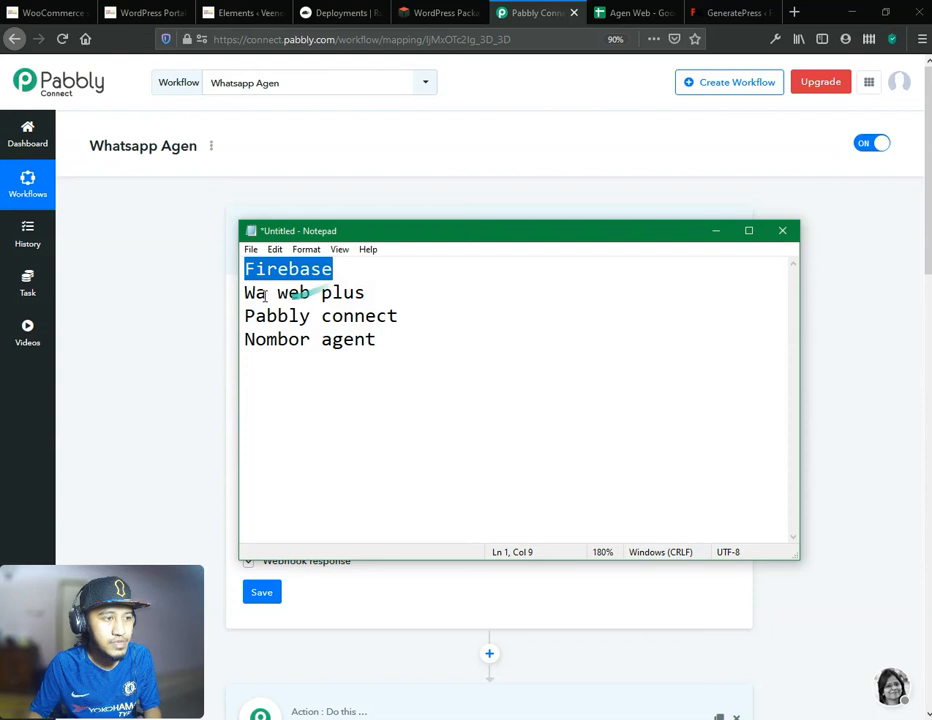
drag(244, 292, 382, 300)
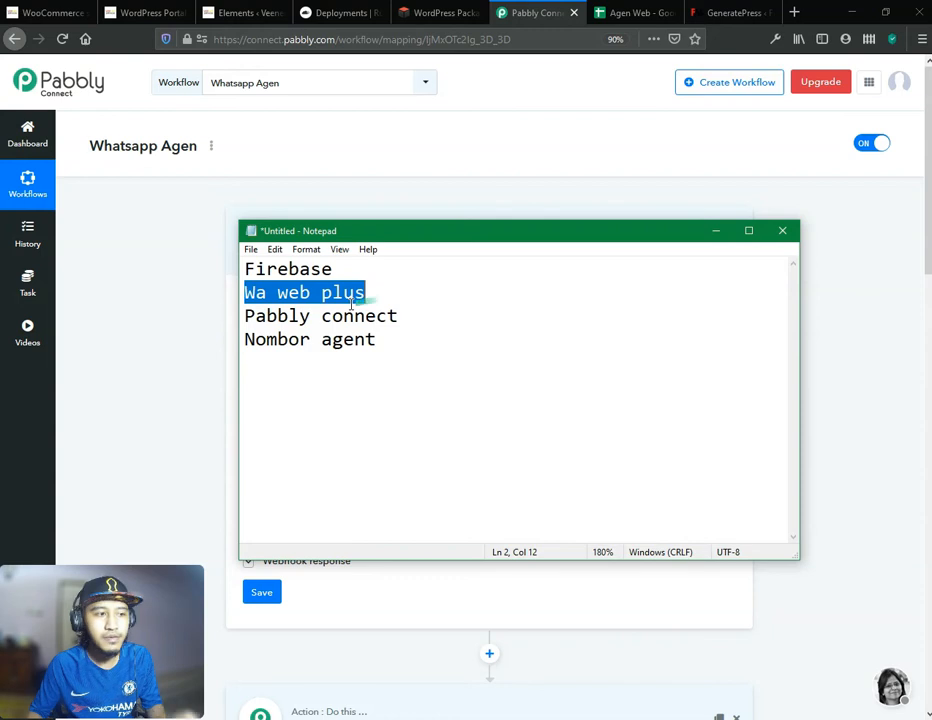
drag(390, 233, 362, 145)
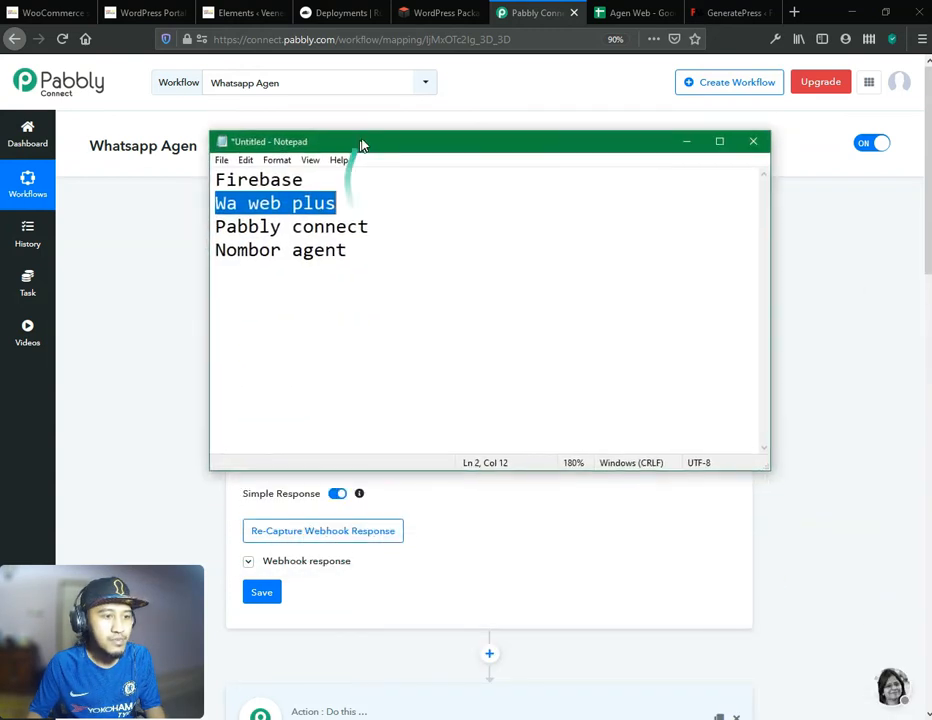
click(687, 142)
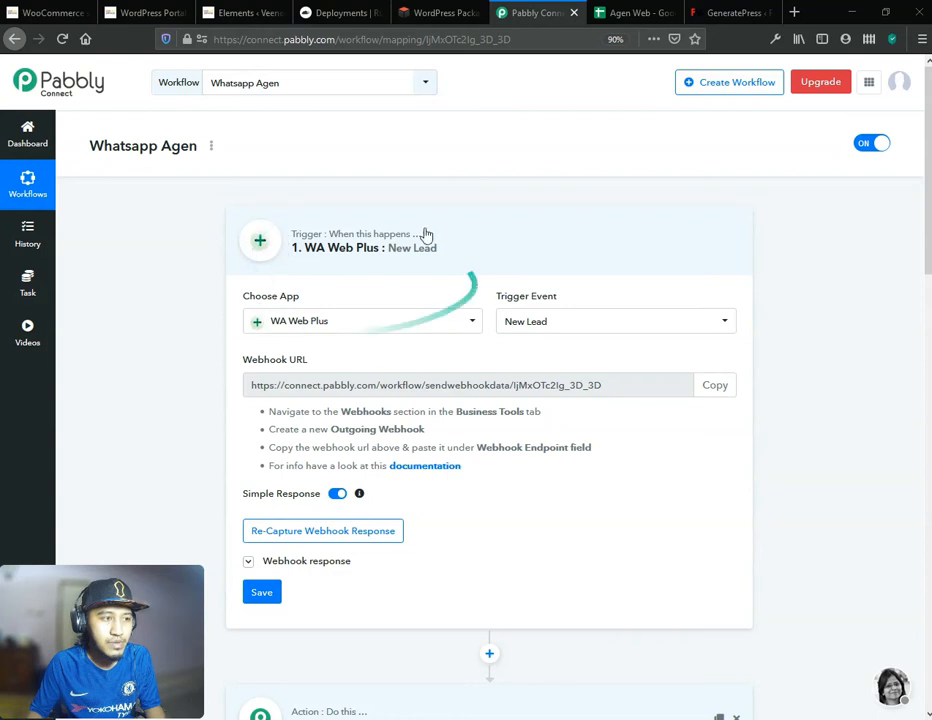
Browse the apps available for the workflow's trigger and close the list without choosing another one.
click(389, 325)
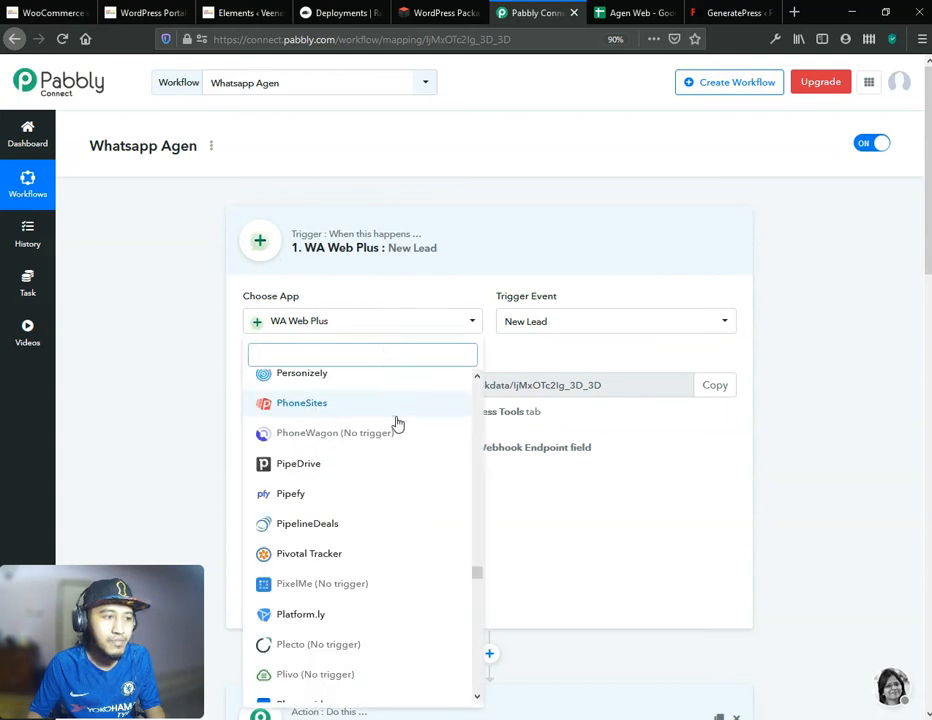
scroll(478, 545, up, 3)
drag(476, 568, 460, 325)
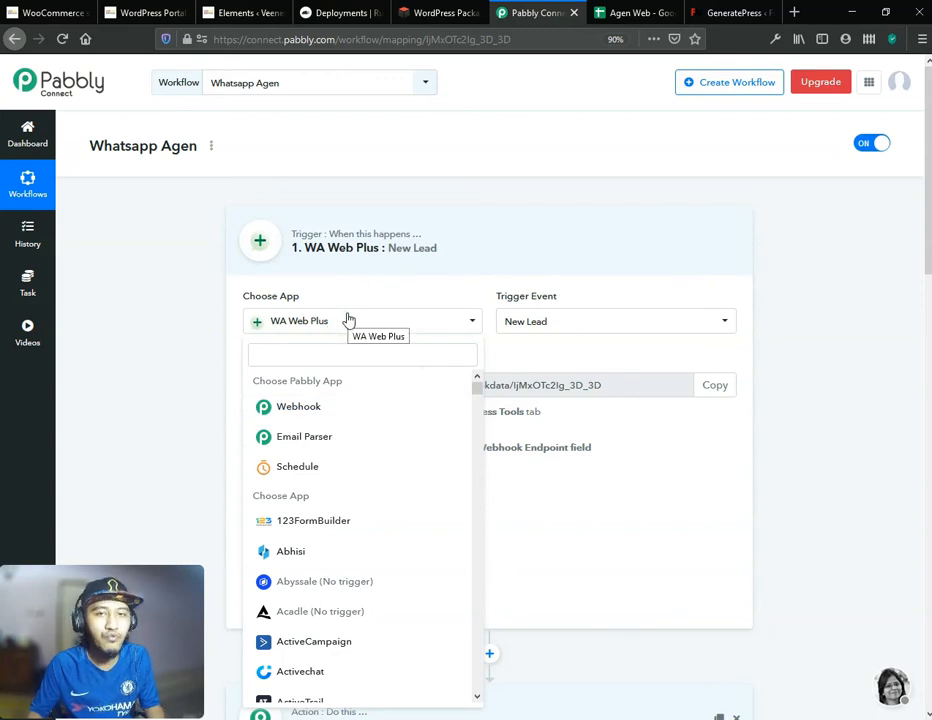
click(767, 325)
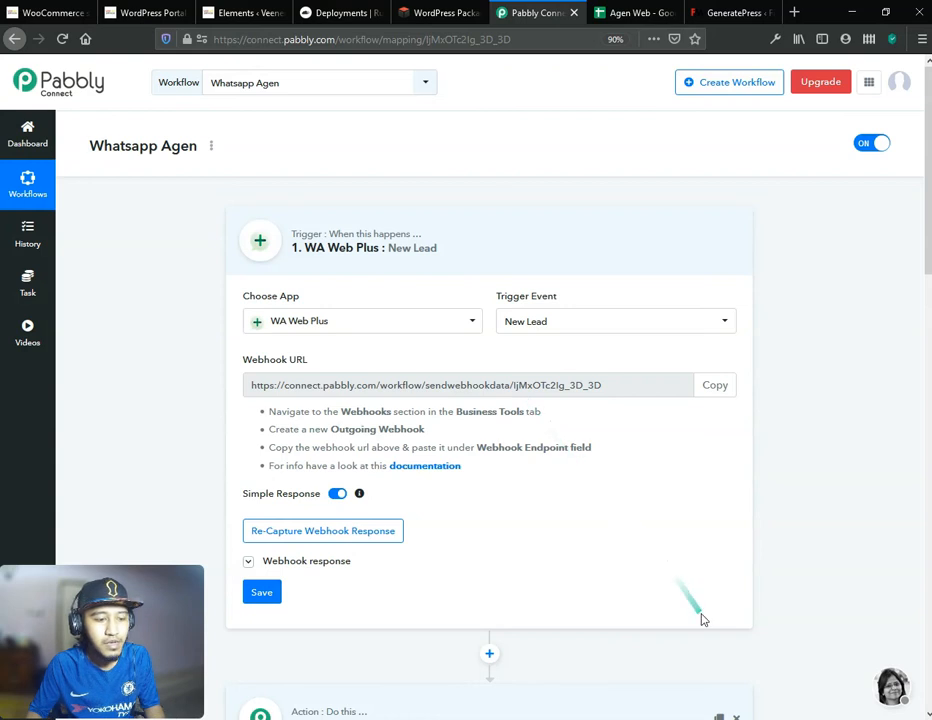
Add the line "RDP - Raspberry Pi 4" to the notes and return to the Pabbly Connect workflow.
click(452, 706)
click(425, 401)
key(Return)
text(RD)
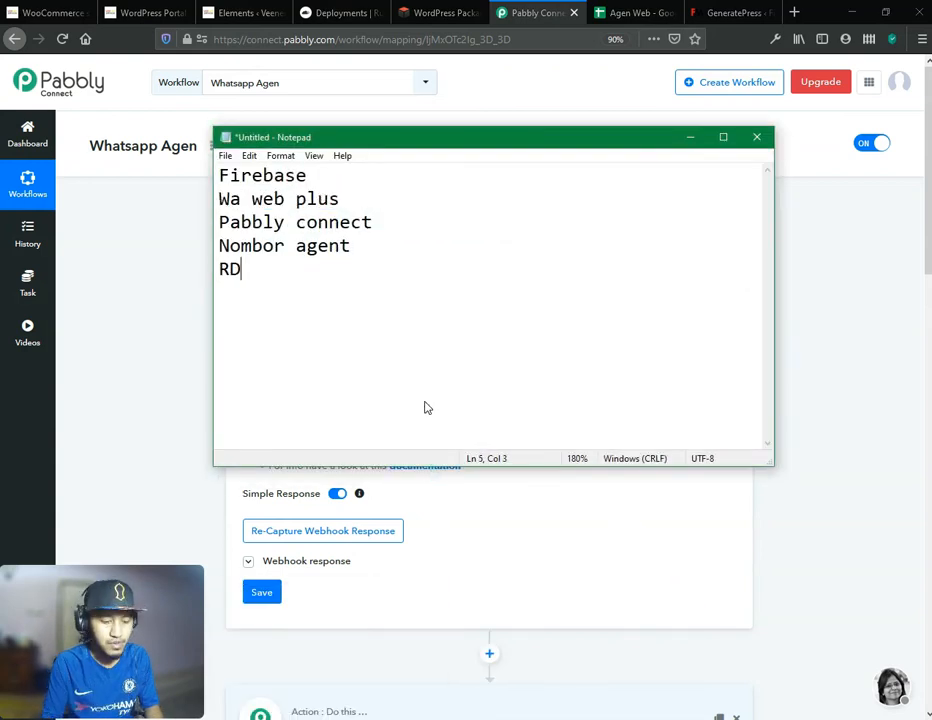
text(P - Raspbe)
key(BackSpace)
text(berryu)
key(BackSpace)
text(Pi )
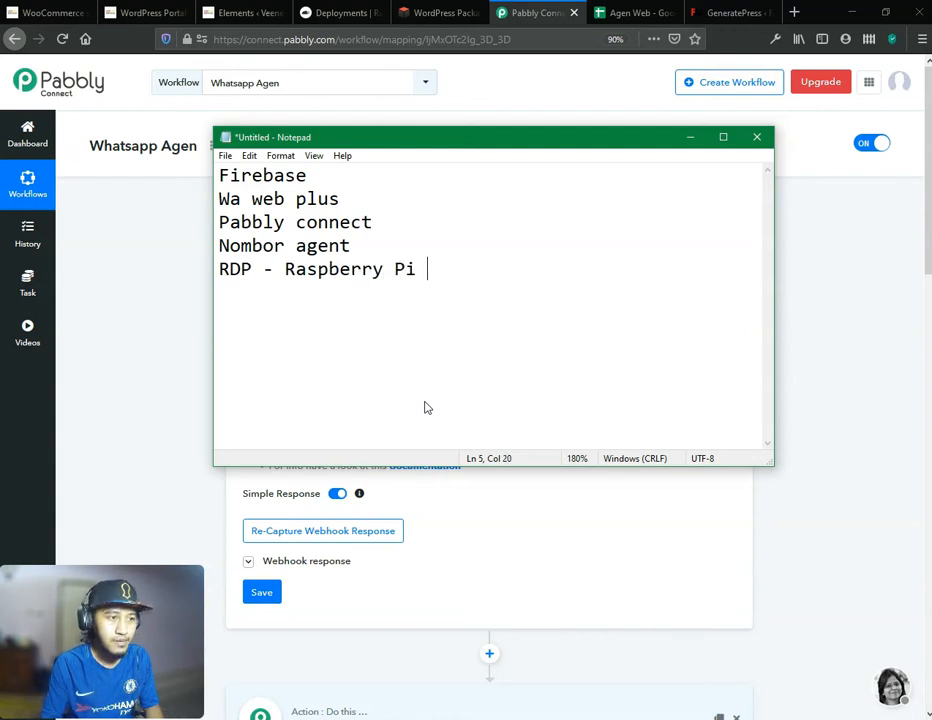
text(4)
click(913, 276)
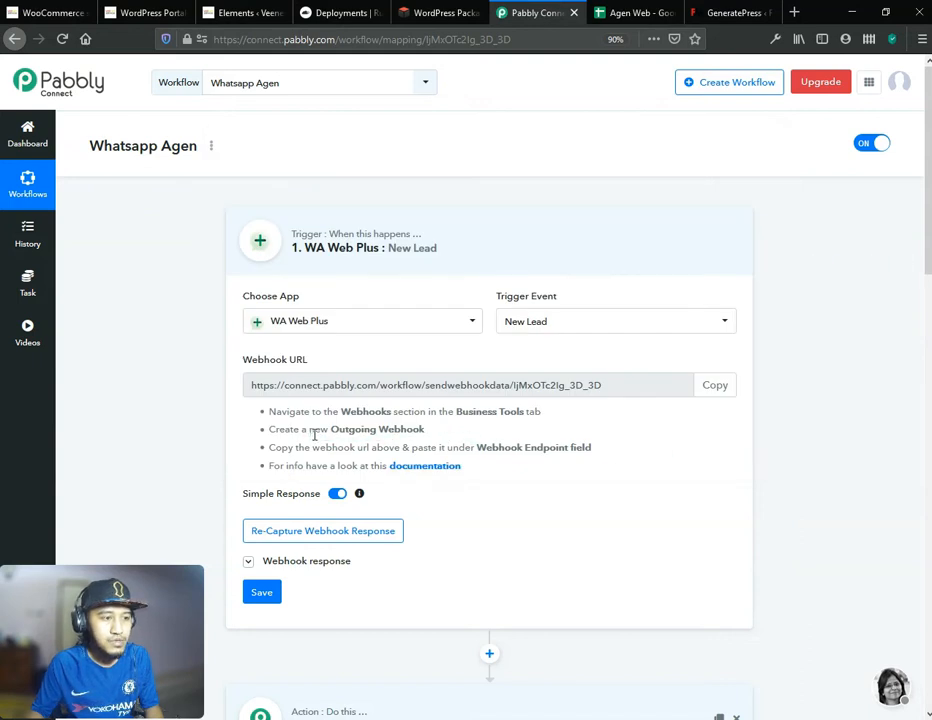
Copy the trigger's webhook URL, switch to the raspberrypi TeamViewer session and view the Firebase settings of WA Web Plus.
click(720, 398)
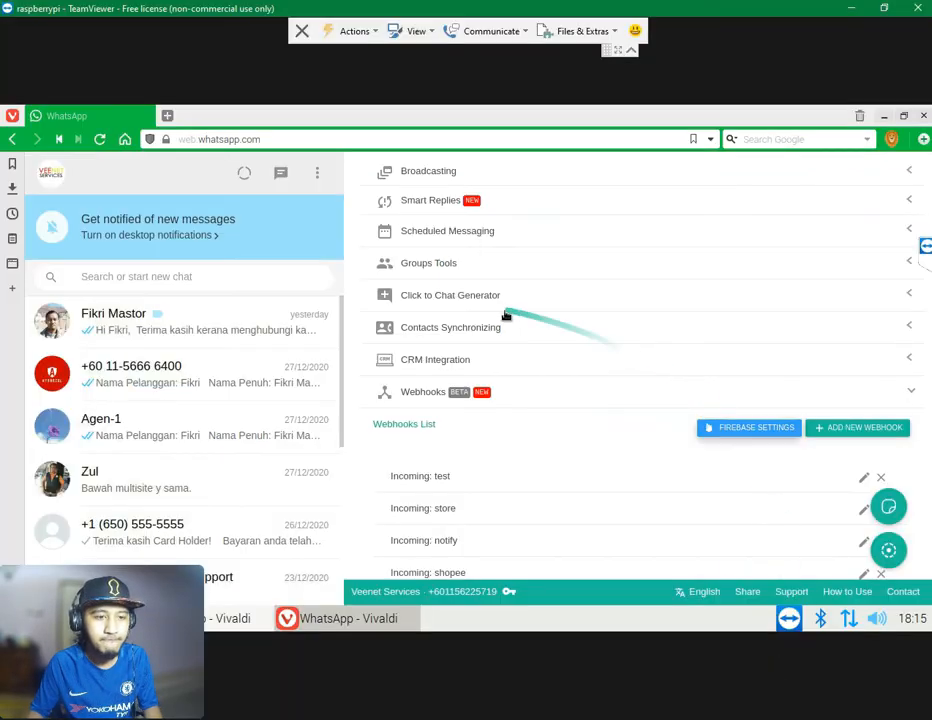
scroll(565, 484, up, 1)
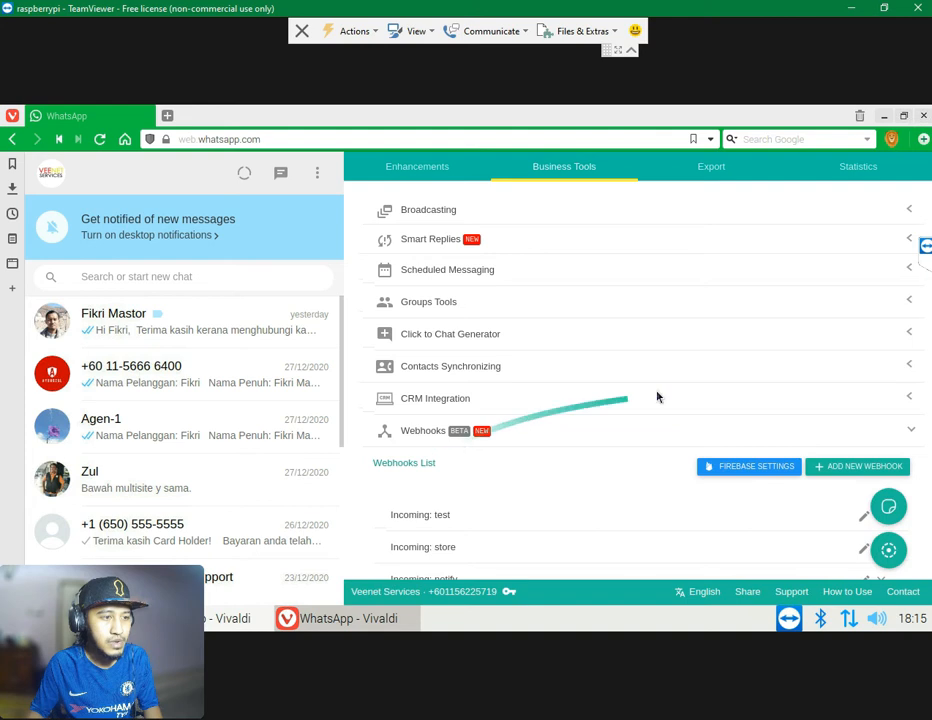
scroll(699, 387, down, 3)
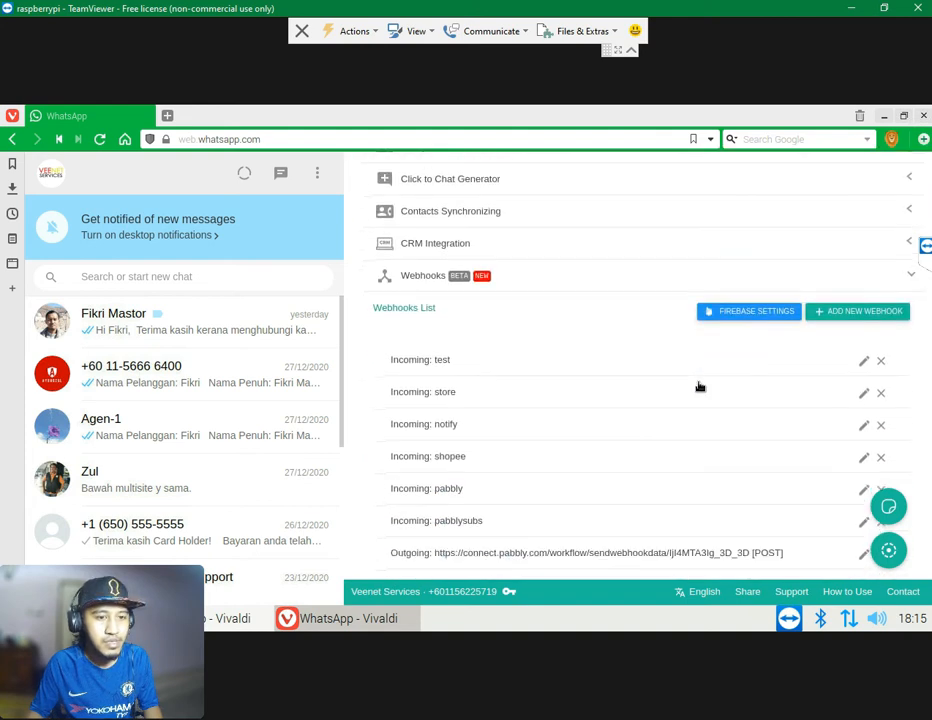
scroll(699, 387, up, 3)
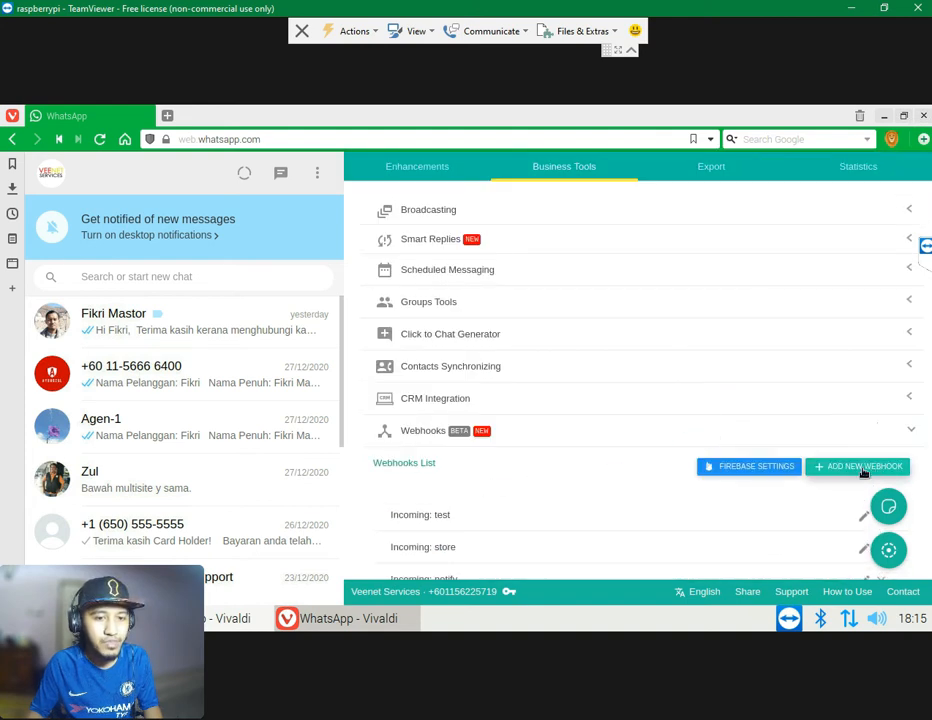
click(751, 467)
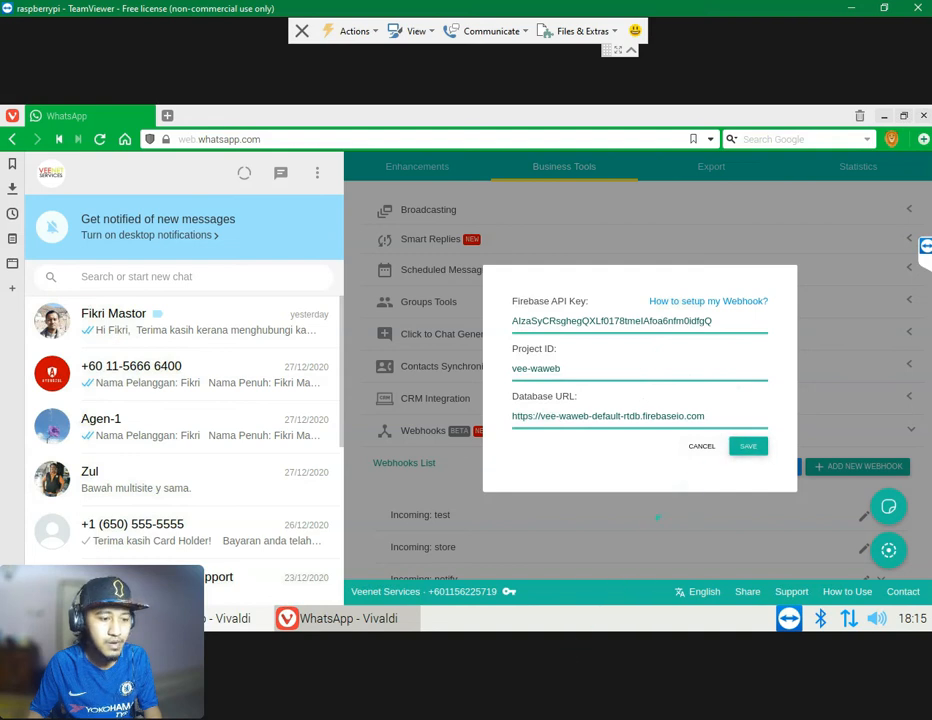
Open the author's blog in a new browser tab and read the article "Cara Setup WP Notif, Wa Web Plus, Firebase, Dan Raspberry Pi 4".
click(475, 675)
click(736, 10)
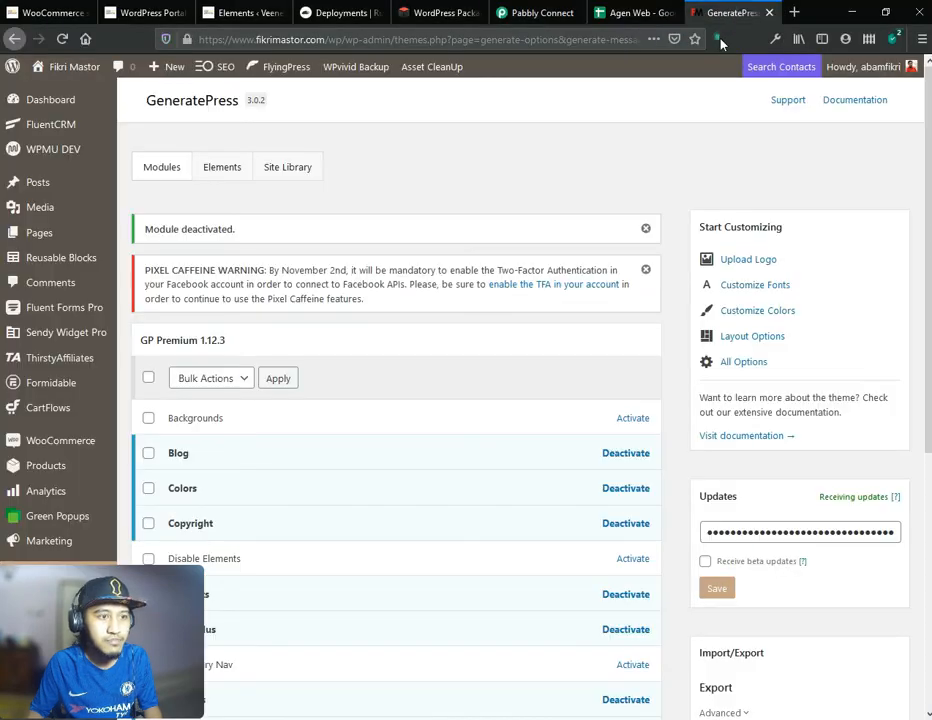
click(794, 12)
text(fikrimastor.com)
key(Return)
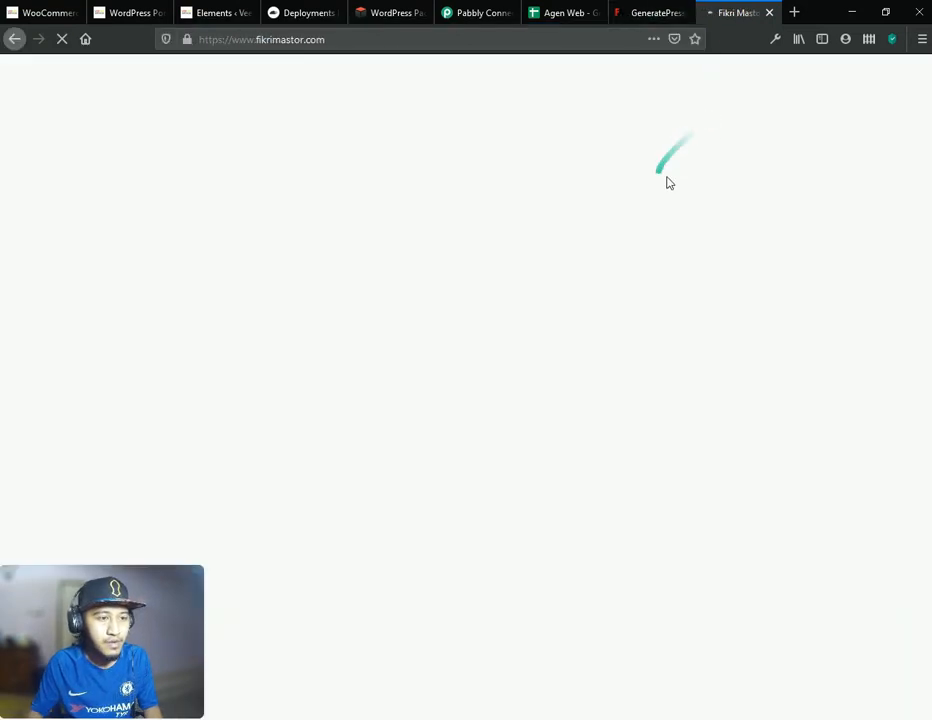
scroll(720, 371, down, 3)
scroll(720, 371, down, 1)
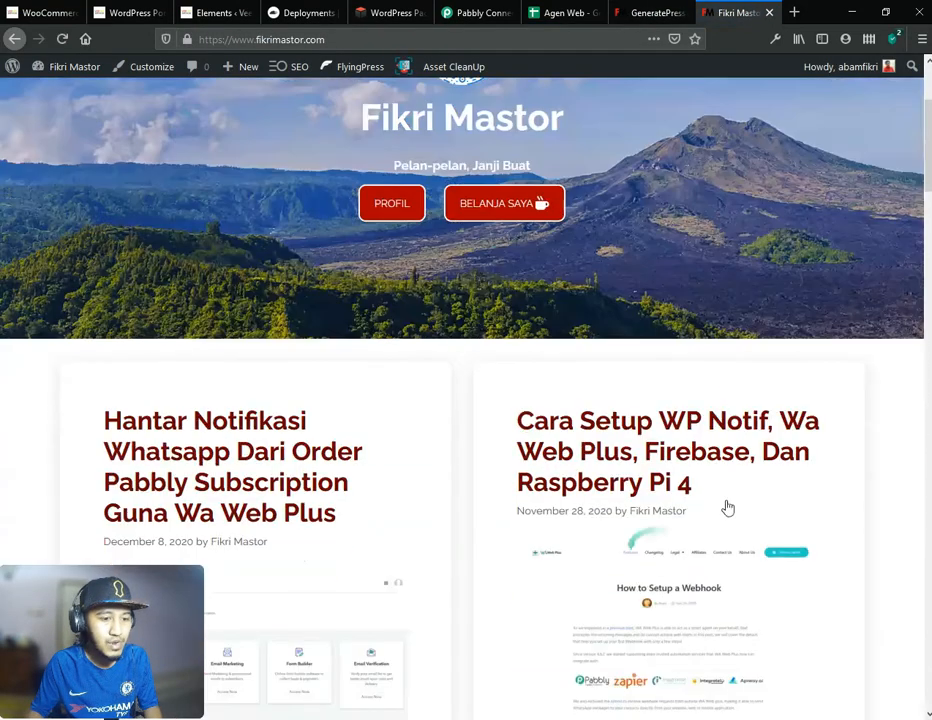
click(651, 453)
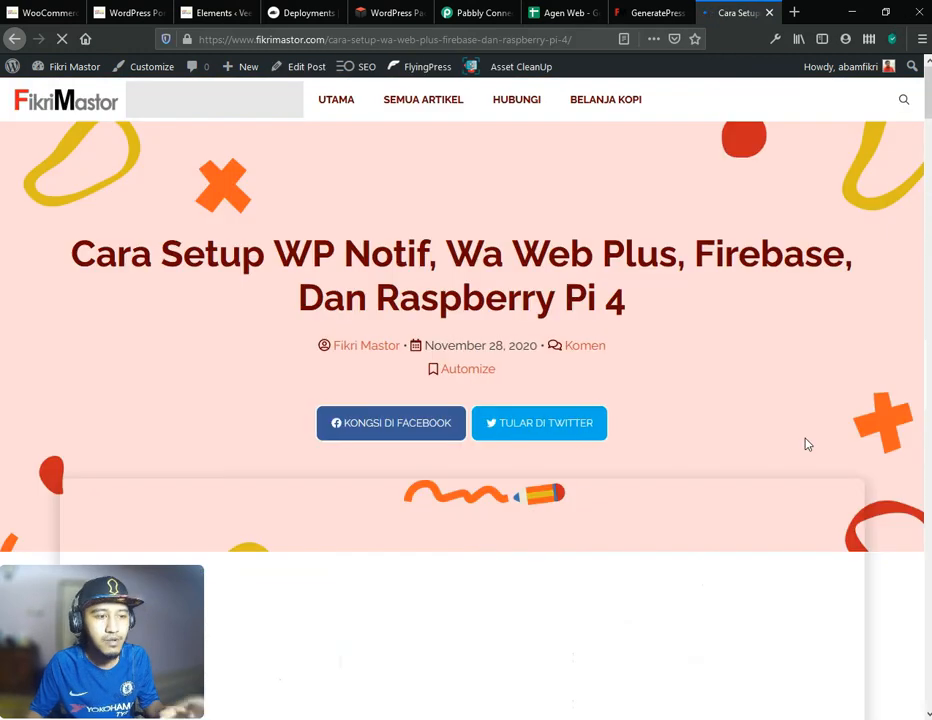
scroll(806, 443, down, 9)
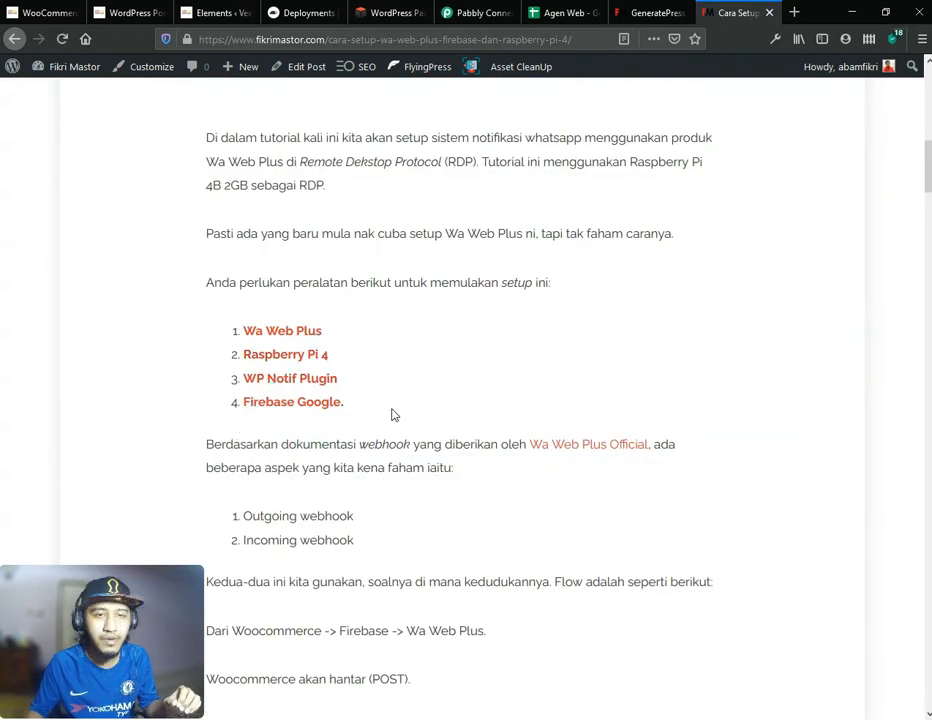
Copy the webhook URL of the Pabbly Connect trigger, return to the TeamViewer session and cancel the Firebase settings.
click(472, 12)
click(716, 393)
click(752, 719)
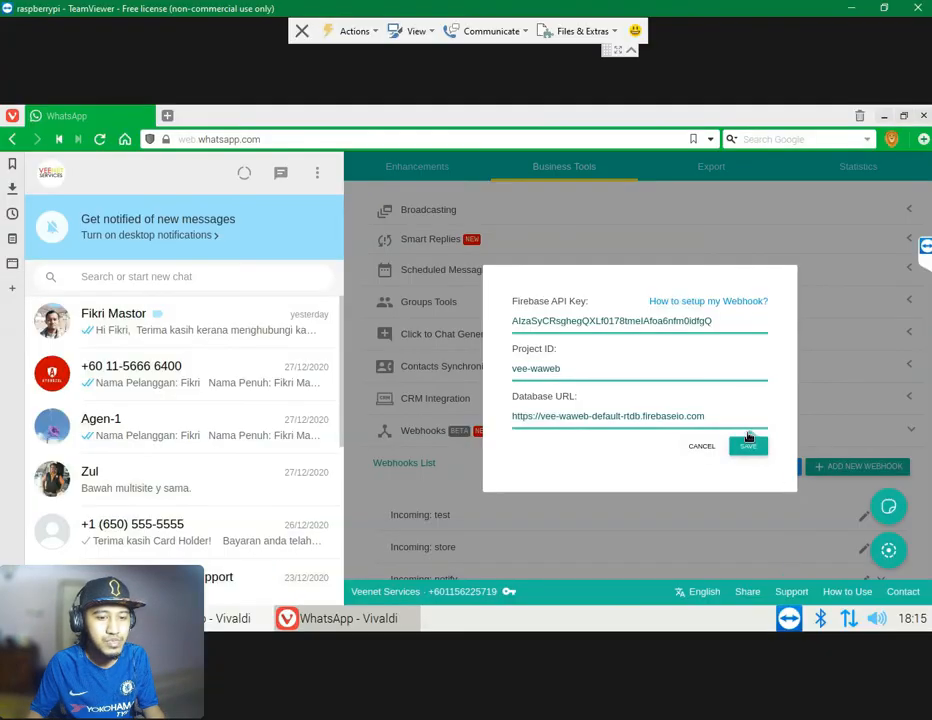
click(714, 450)
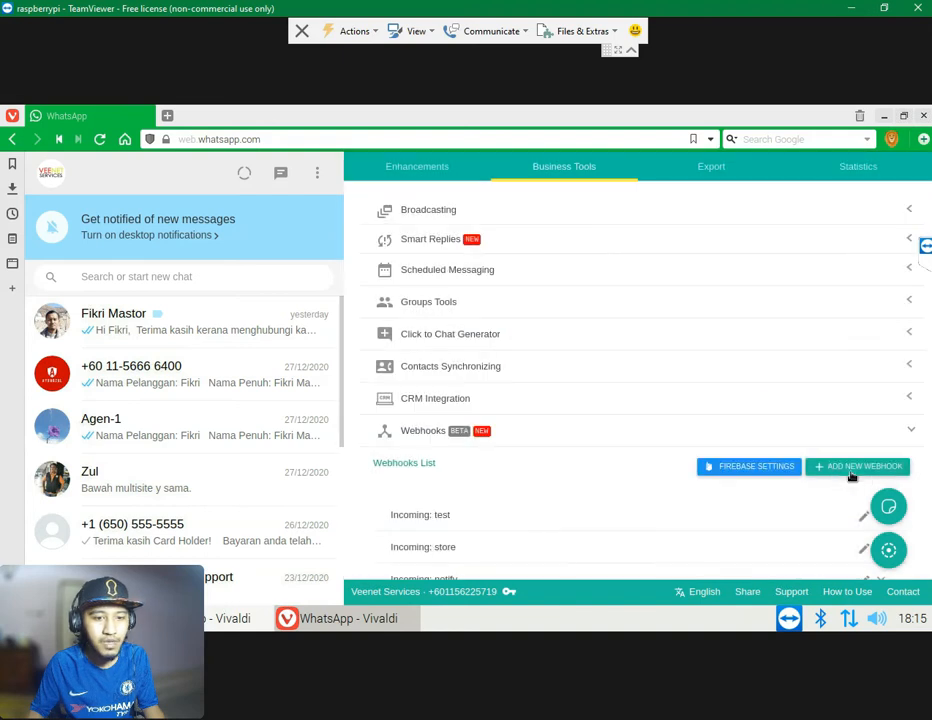
Start a new webhook and keep its direction as WA Web Plus -> Webhook [Outgoing].
click(852, 472)
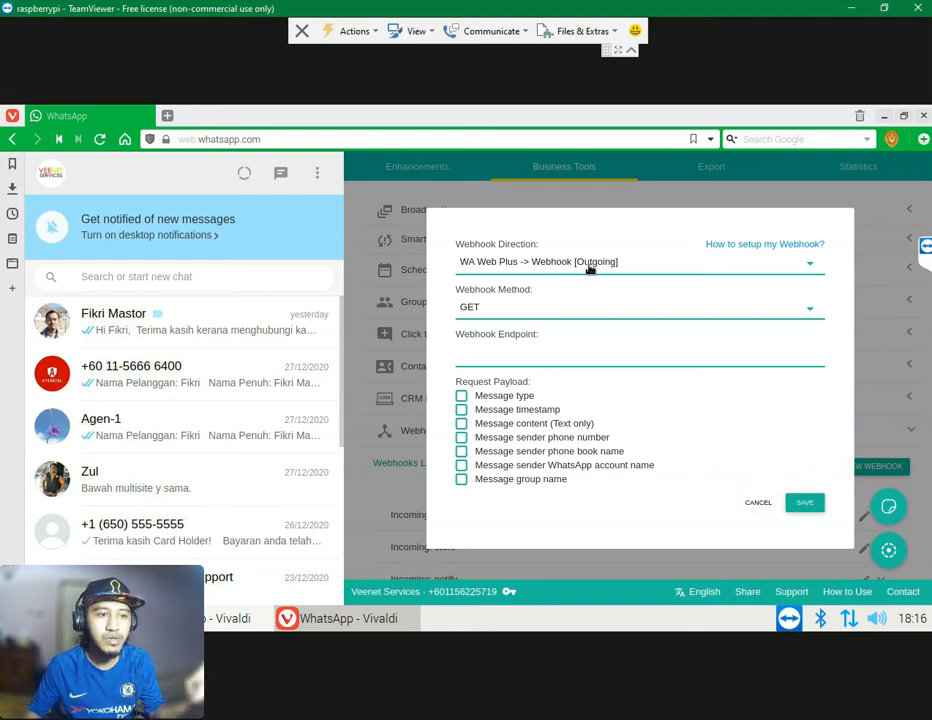
click(591, 264)
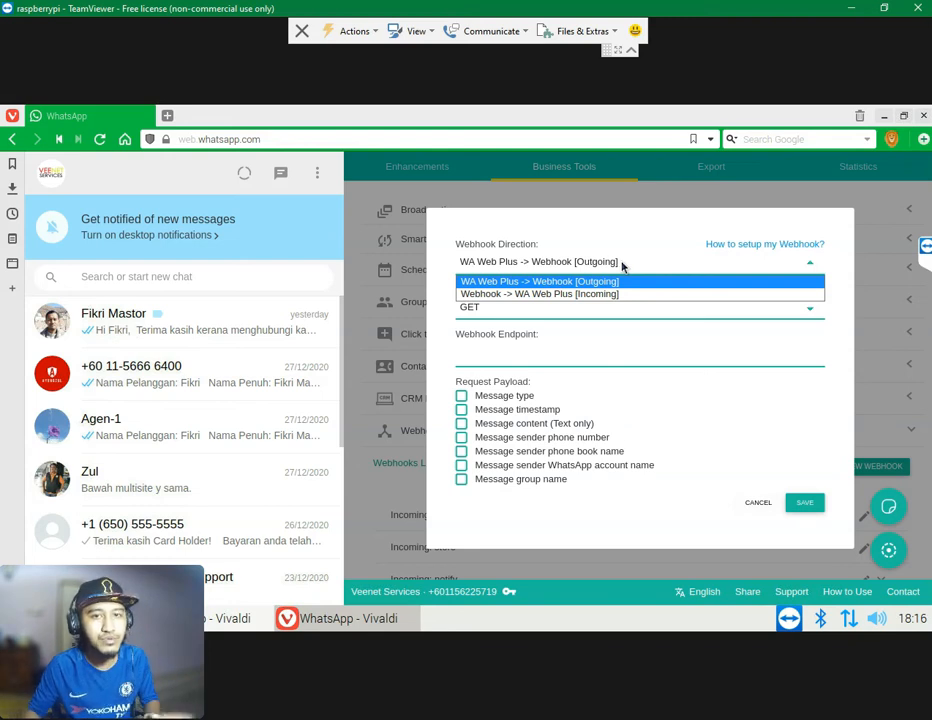
click(622, 265)
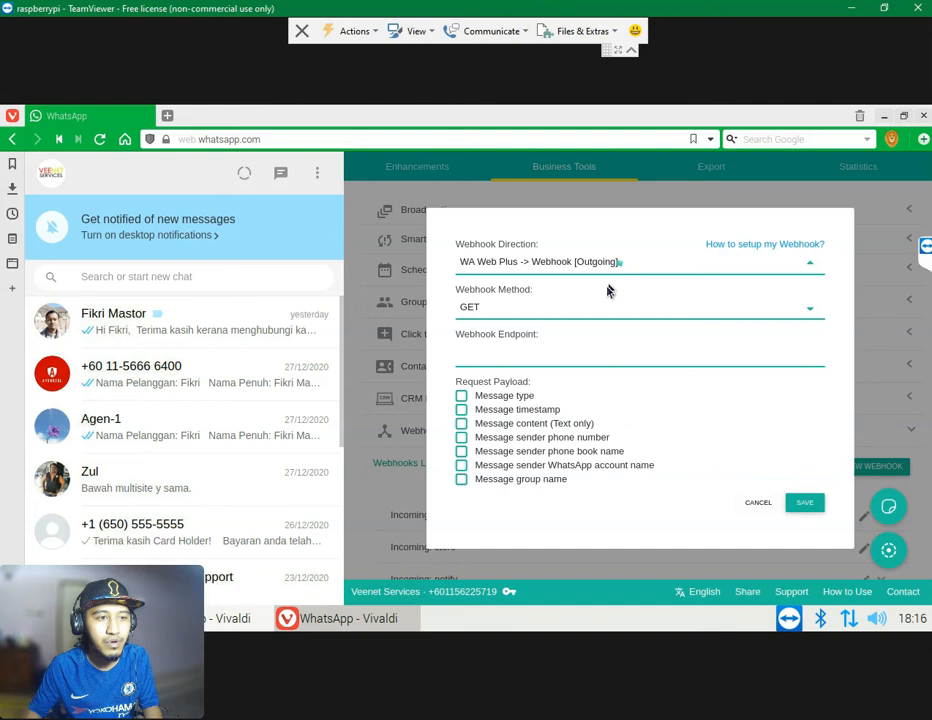
Set the webhook method to POST and paste the copied Pabbly Connect webhook URL as the webhook endpoint.
click(493, 316)
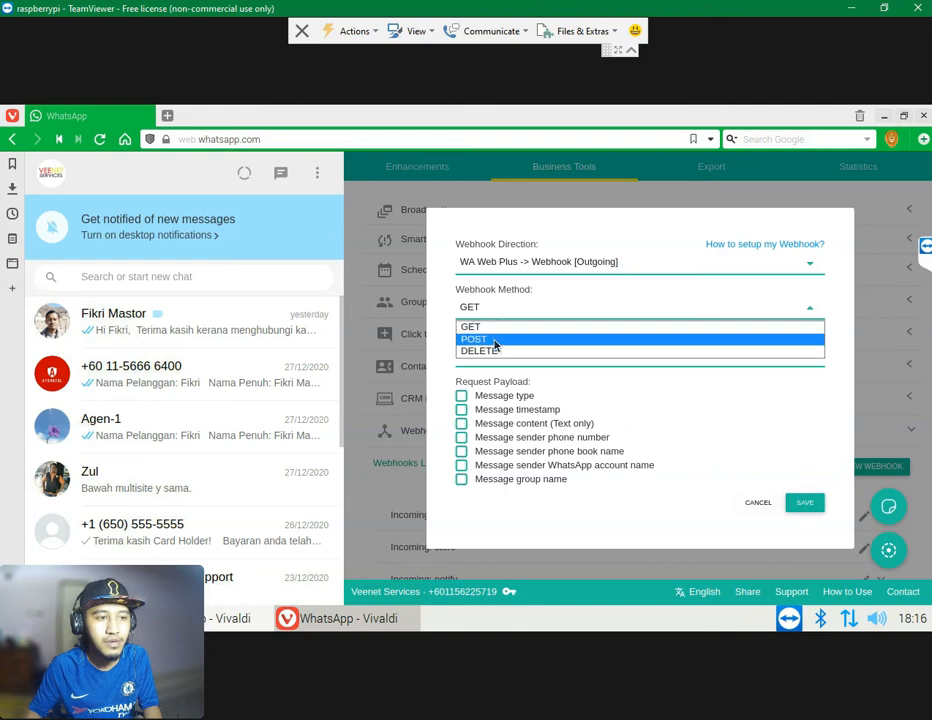
click(495, 341)
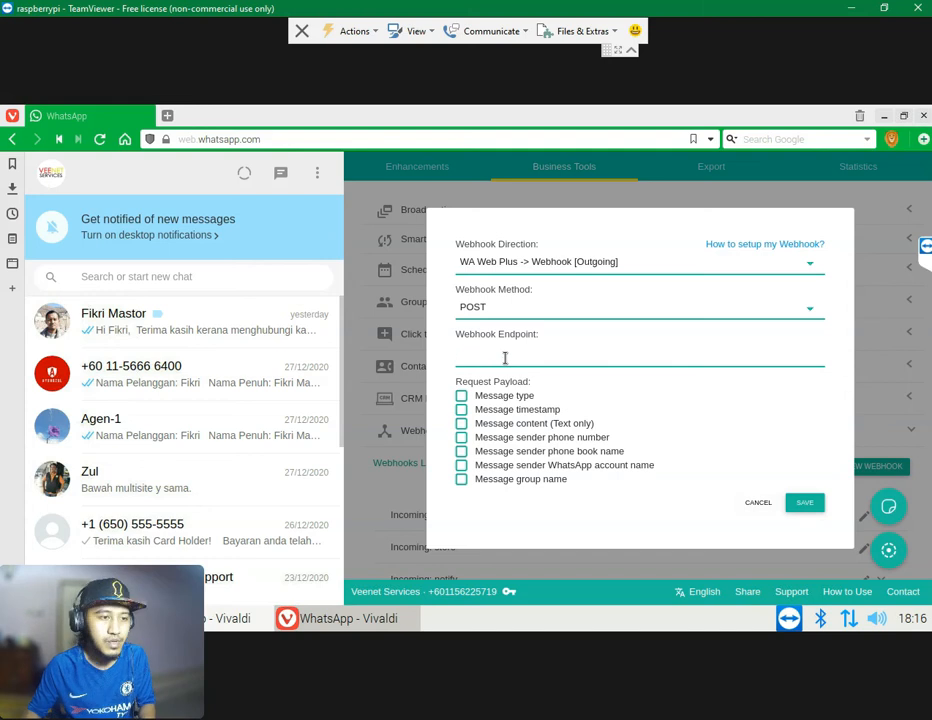
key(ctrl+v)
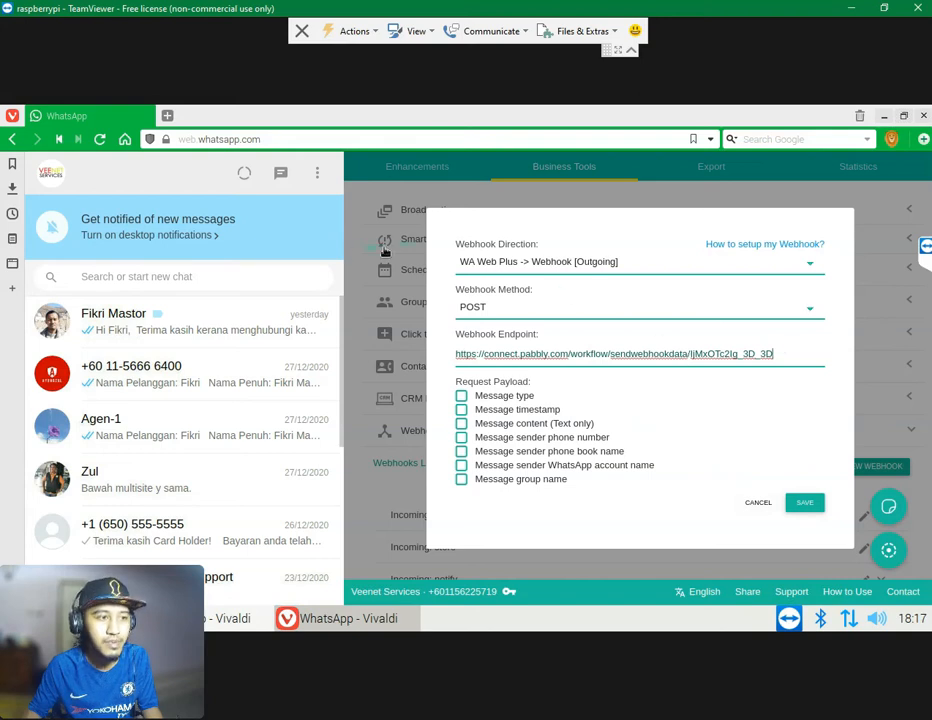
Examine the workflow-specific ending of the pasted webhook endpoint URL.
key(shift+Left)
key(shift+Left)
key(shift+Left)
key(shift+Left)
key(shift+Left)
key(shift+Left)
key(shift+Left)
key(shift+Left)
key(shift+Left)
key(shift+Left)
key(shift+Left)
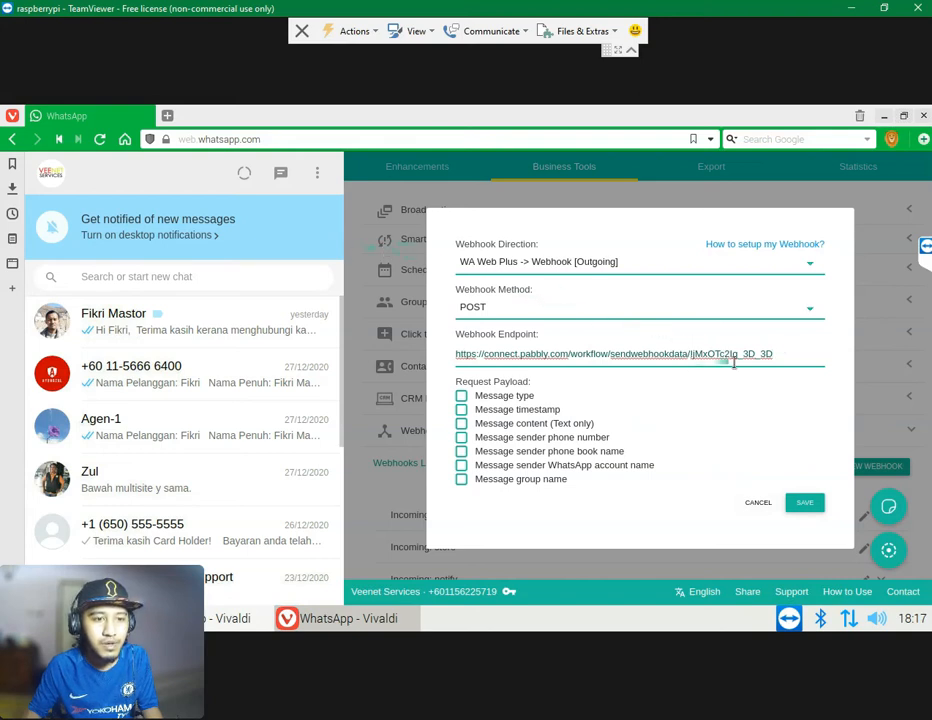
key(shift+Left)
key(shift+Left)
key(shift+Left)
key(shift+Left)
key(shift+Left)
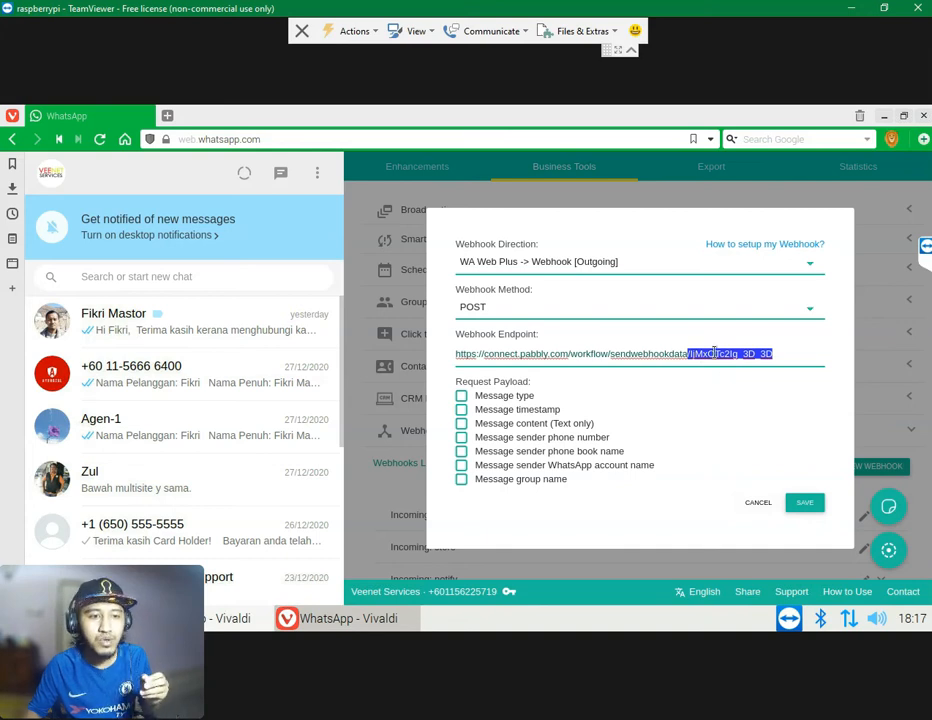
click(712, 354)
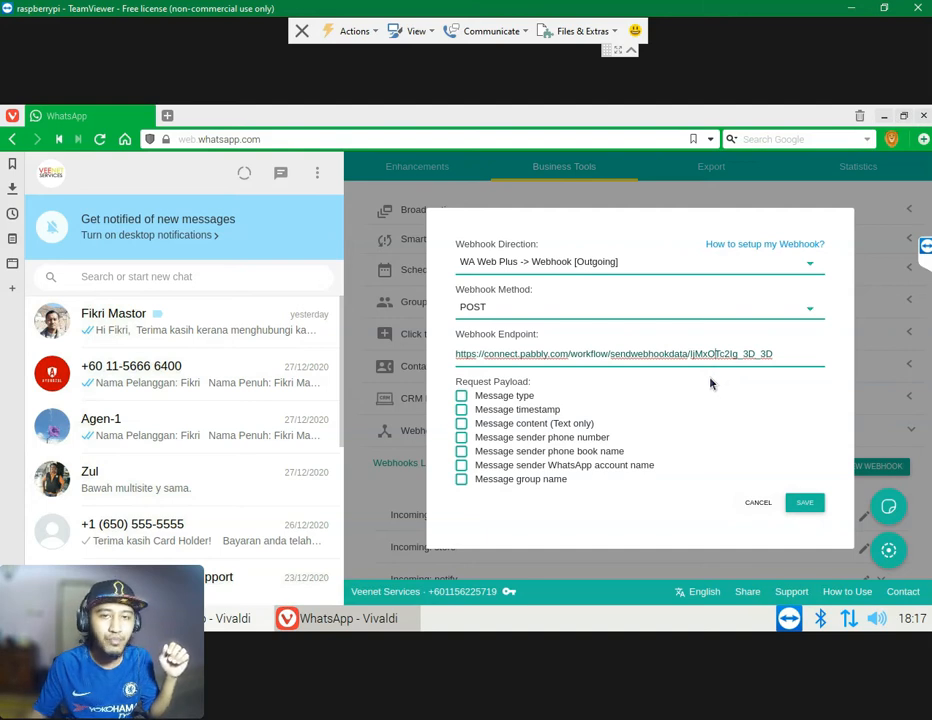
Include every request payload item except Message group name and save the outgoing webhook.
click(461, 396)
click(461, 410)
click(461, 437)
click(461, 451)
click(461, 465)
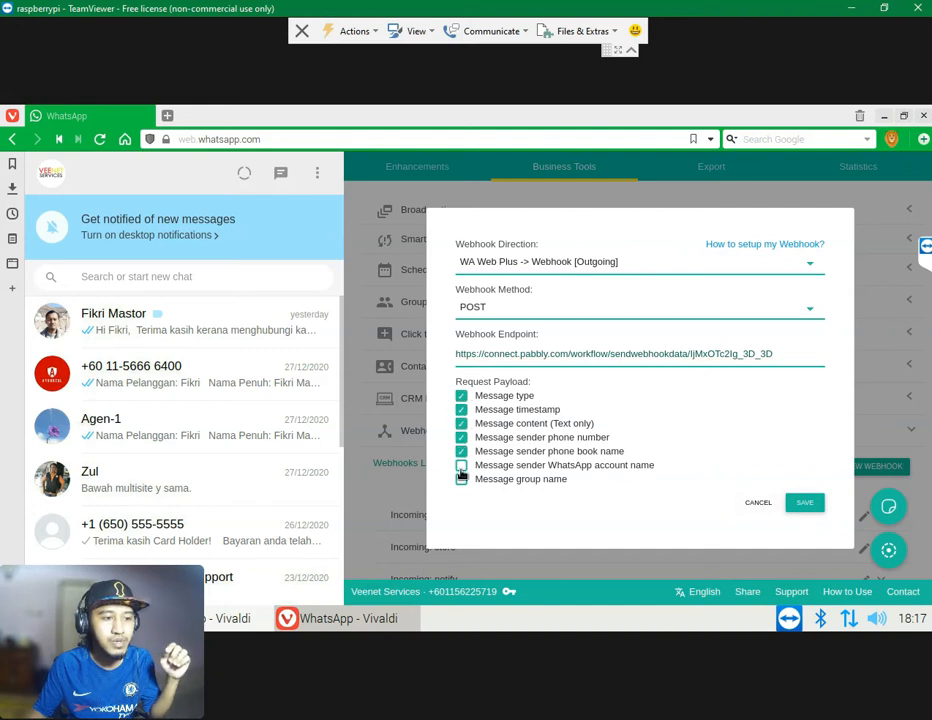
click(461, 479)
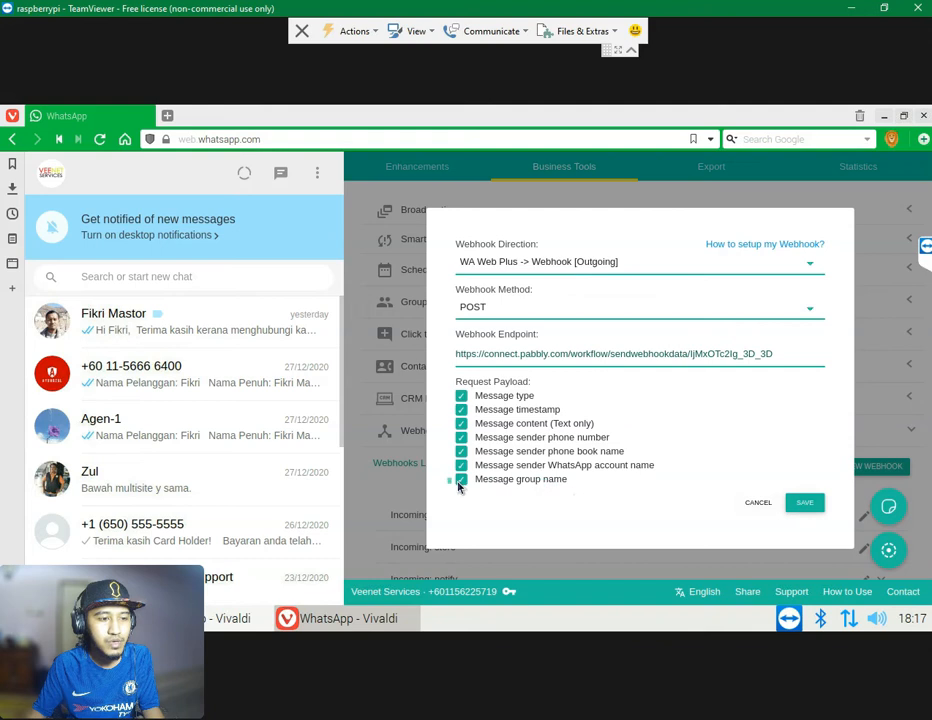
click(462, 481)
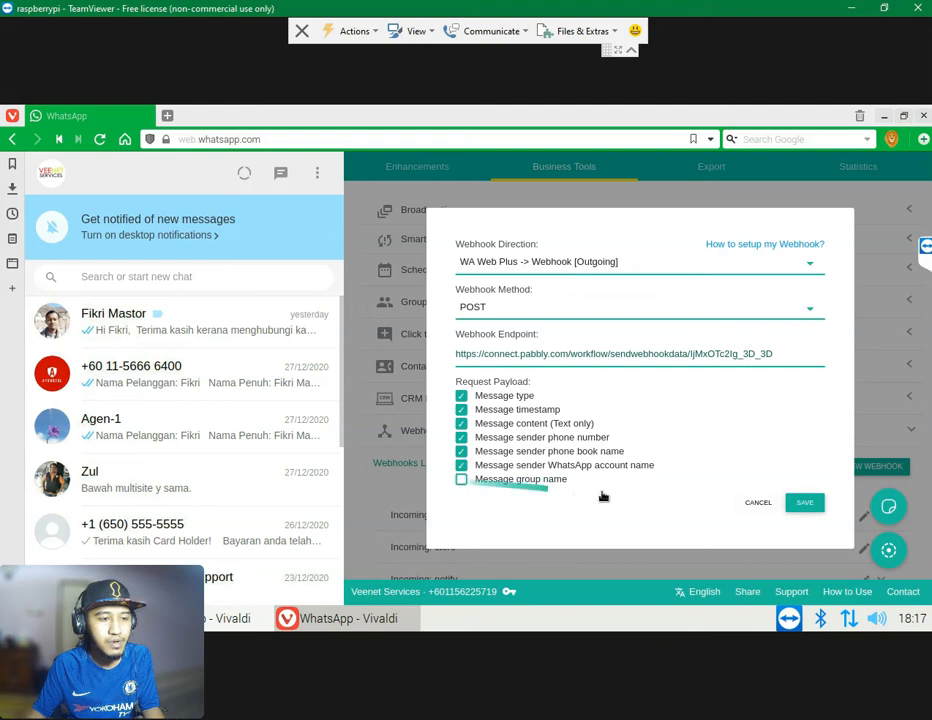
click(799, 509)
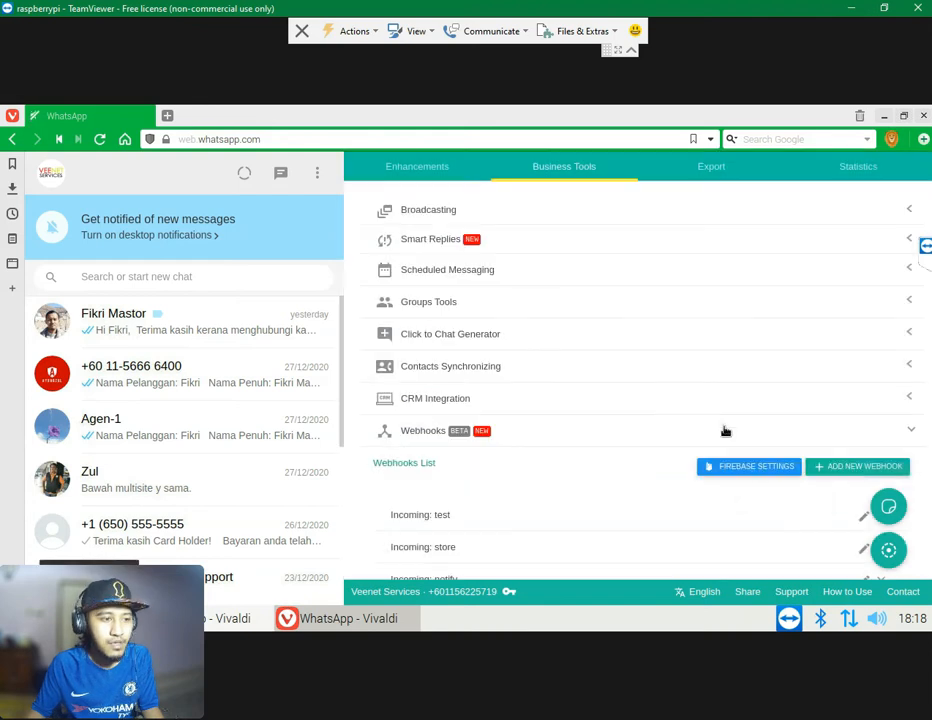
Edit the Product smart reply and set its reply title to "Product Tudung Ohsem".
click(445, 246)
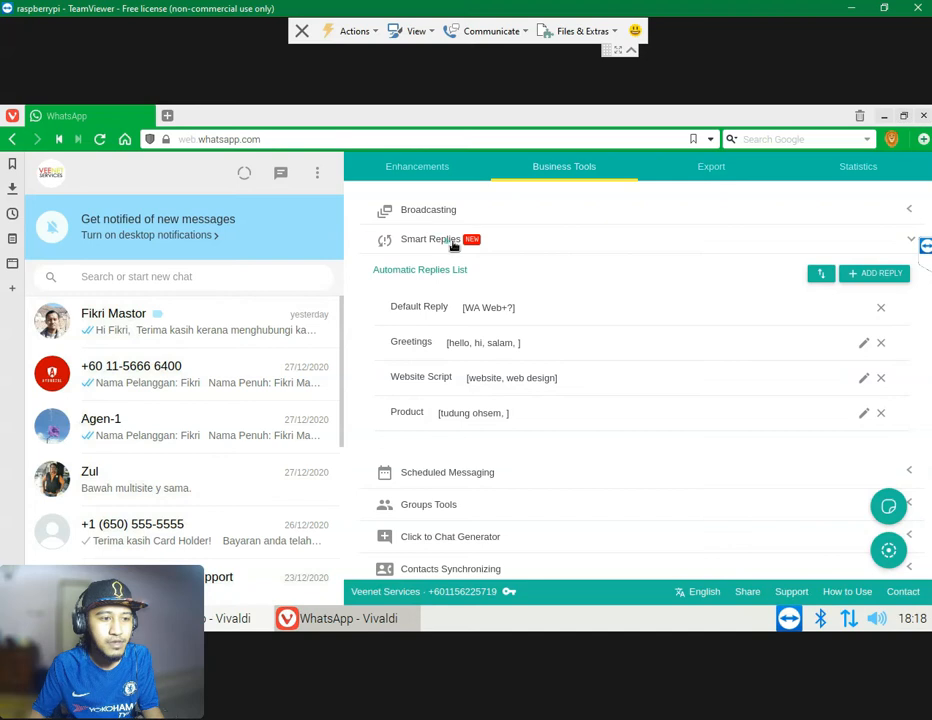
click(864, 415)
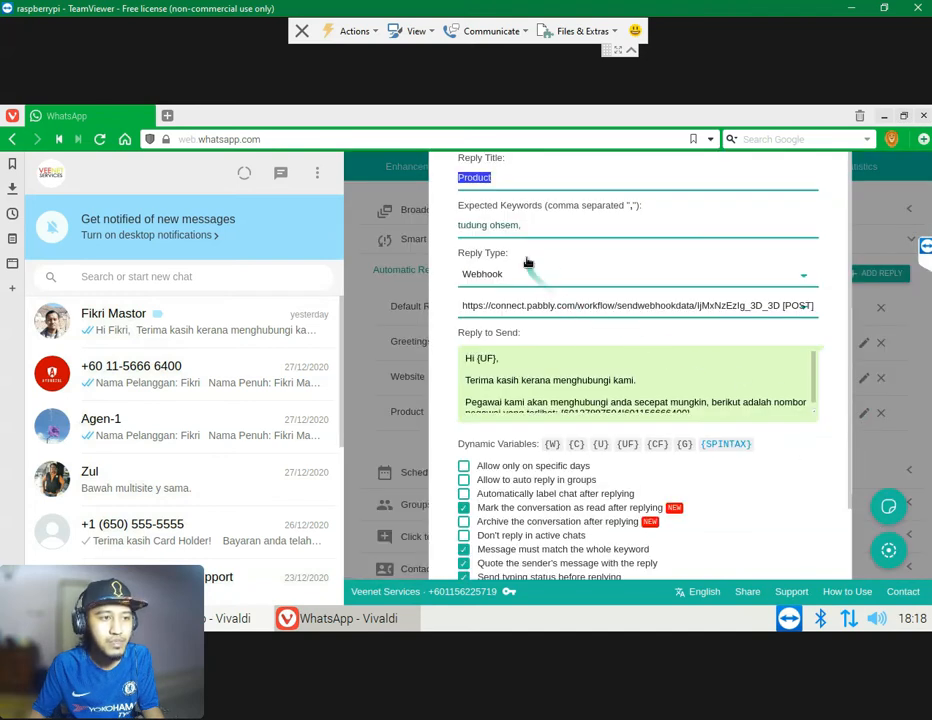
click(523, 184)
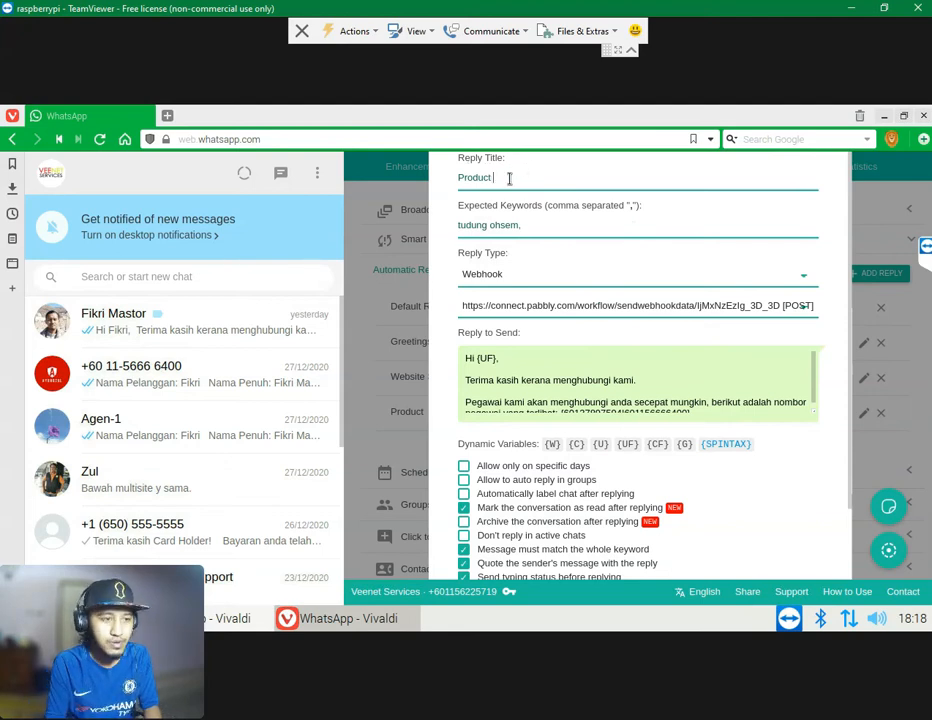
text(Tudung )
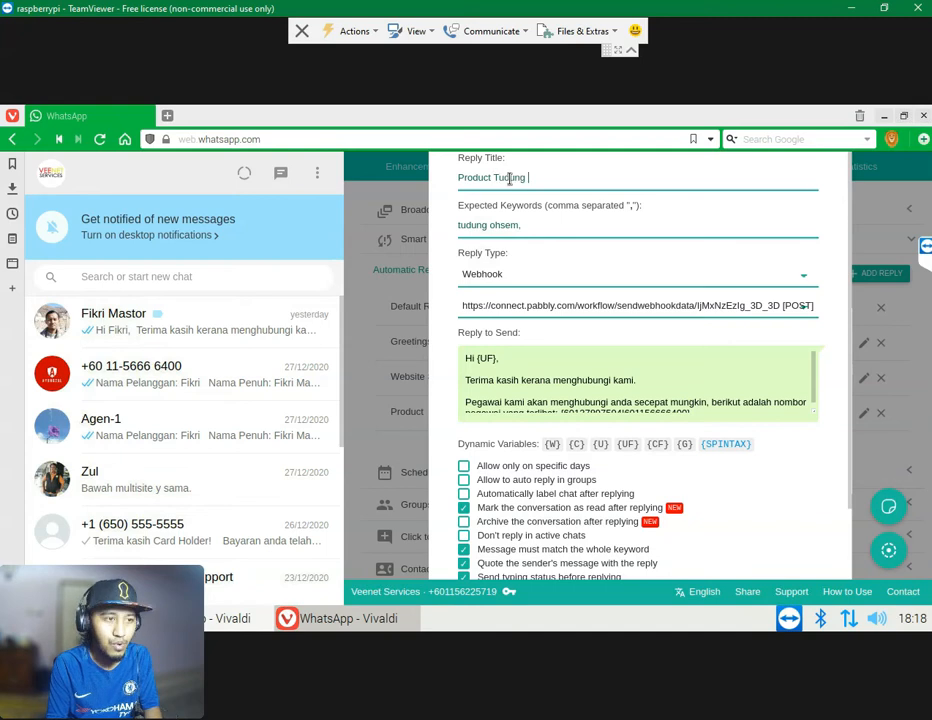
text(Ohsem)
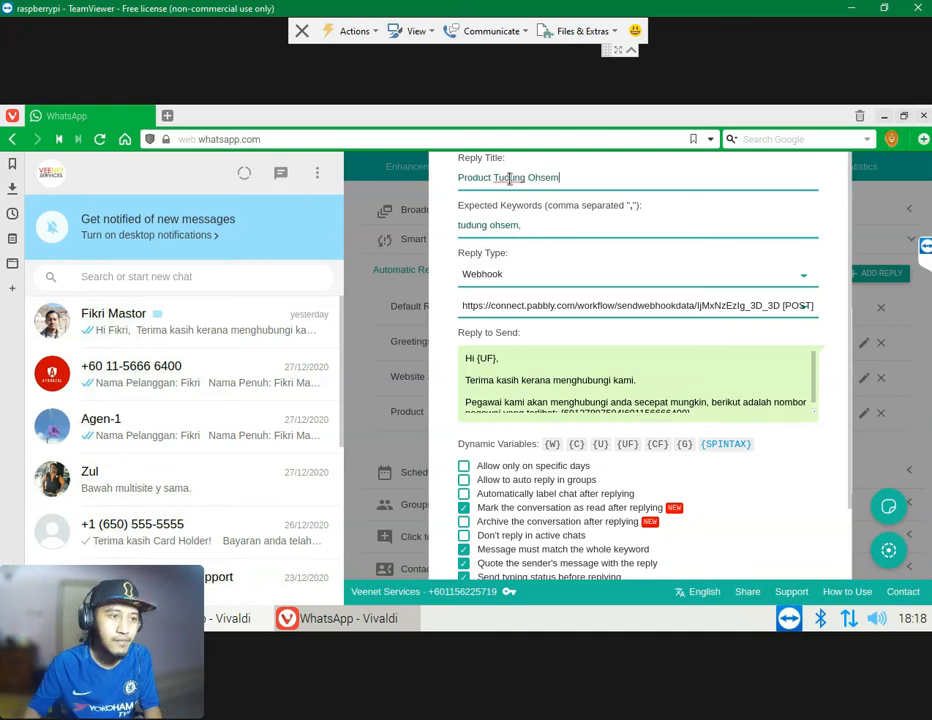
Add "Tudung ohsem" as a second expected keyword of the smart reply.
click(551, 221)
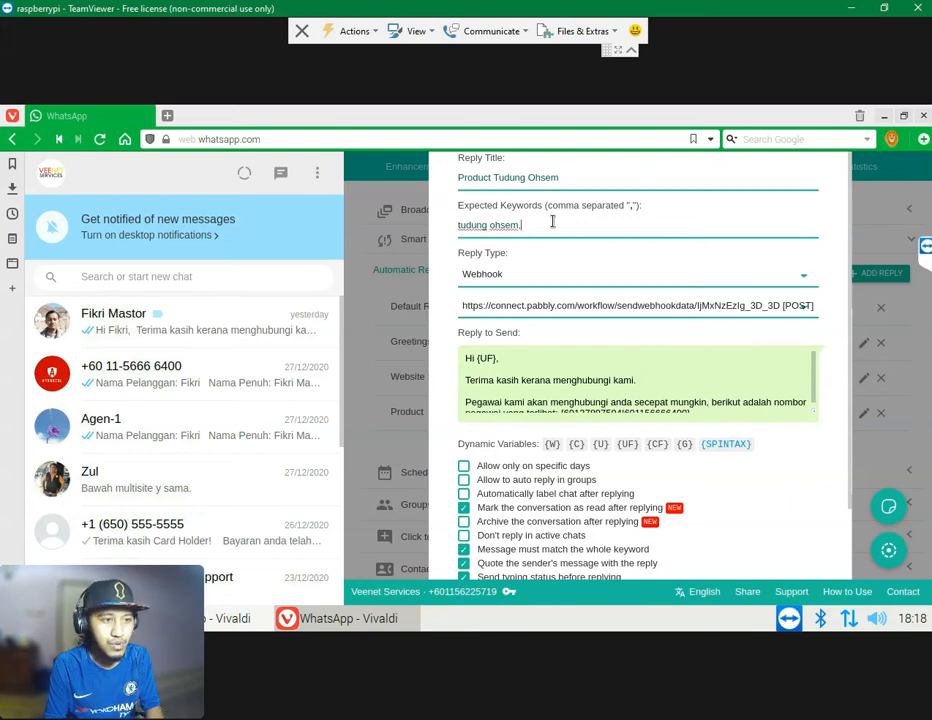
text(Tudung)
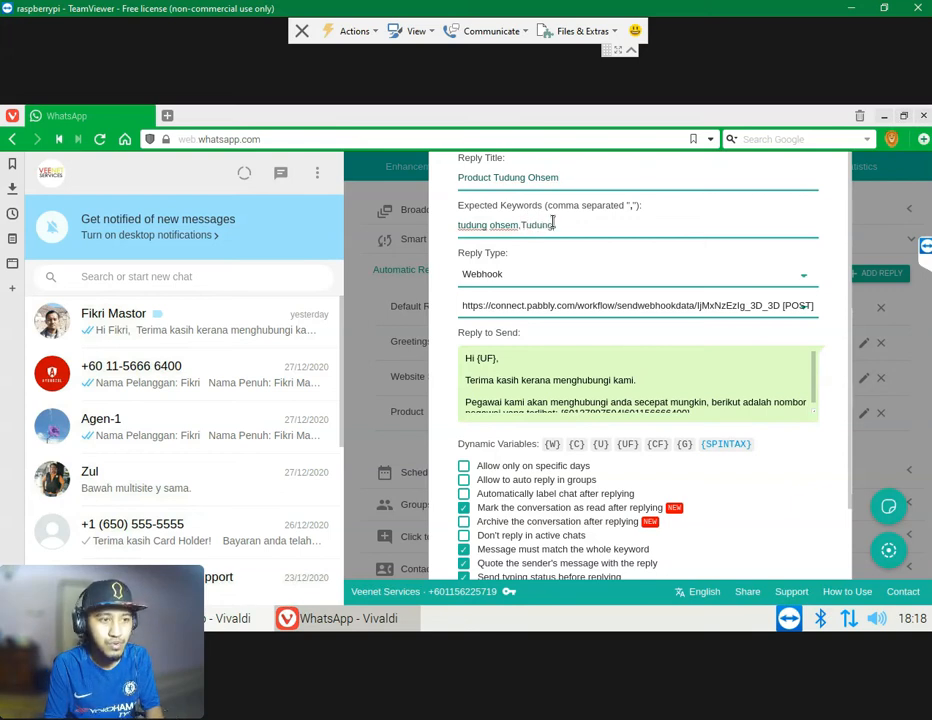
text(ohsem)
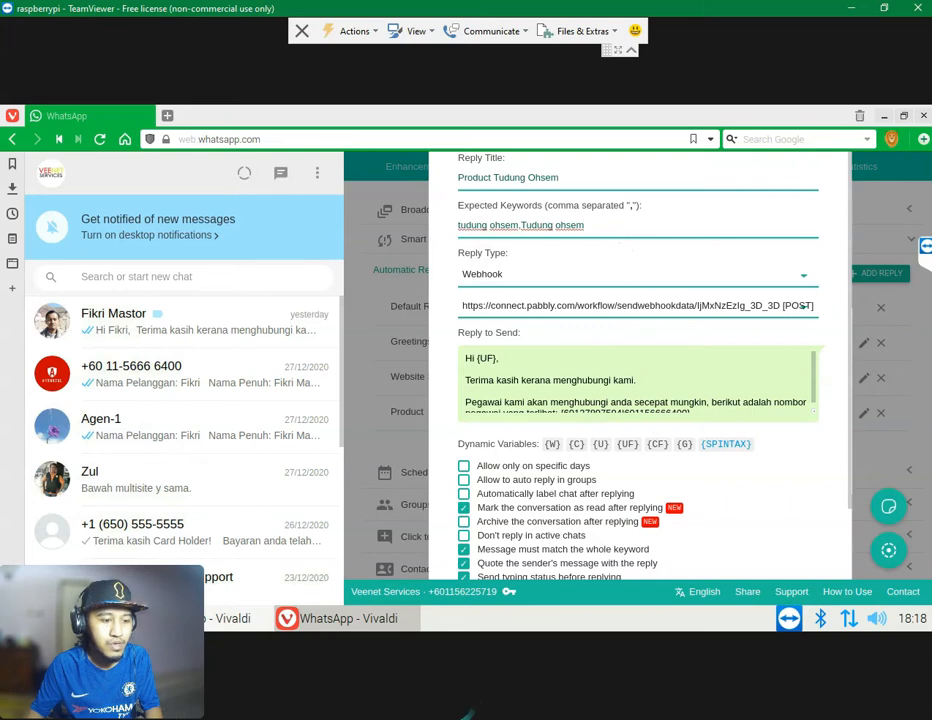
Switch to the Firefox browser and open the WhatsApp FAQ article "How to use click to chat" in a new tab.
click(450, 718)
click(490, 650)
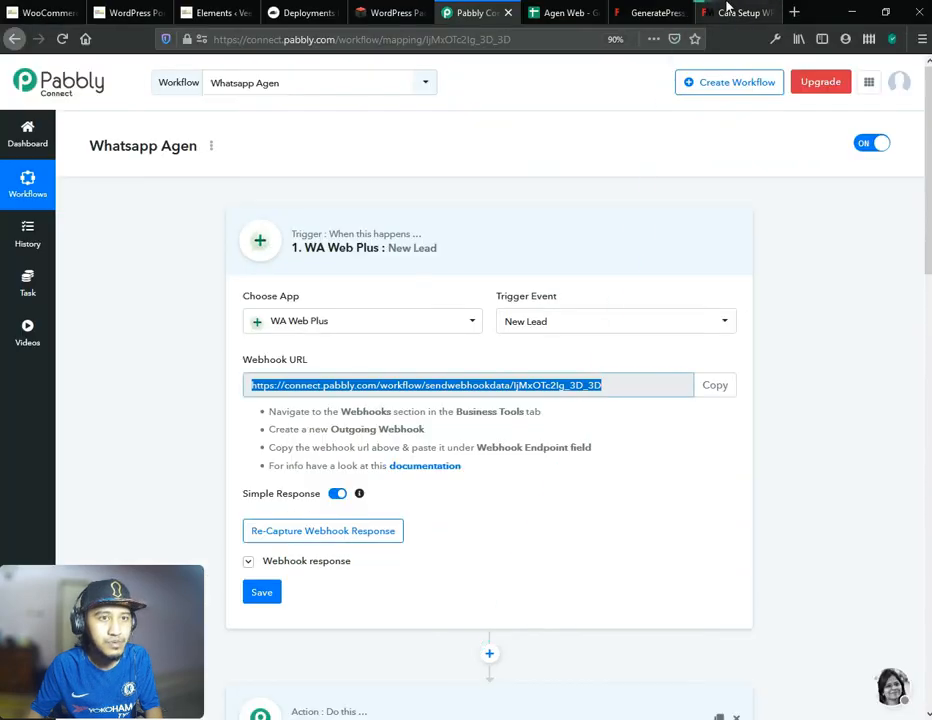
click(795, 12)
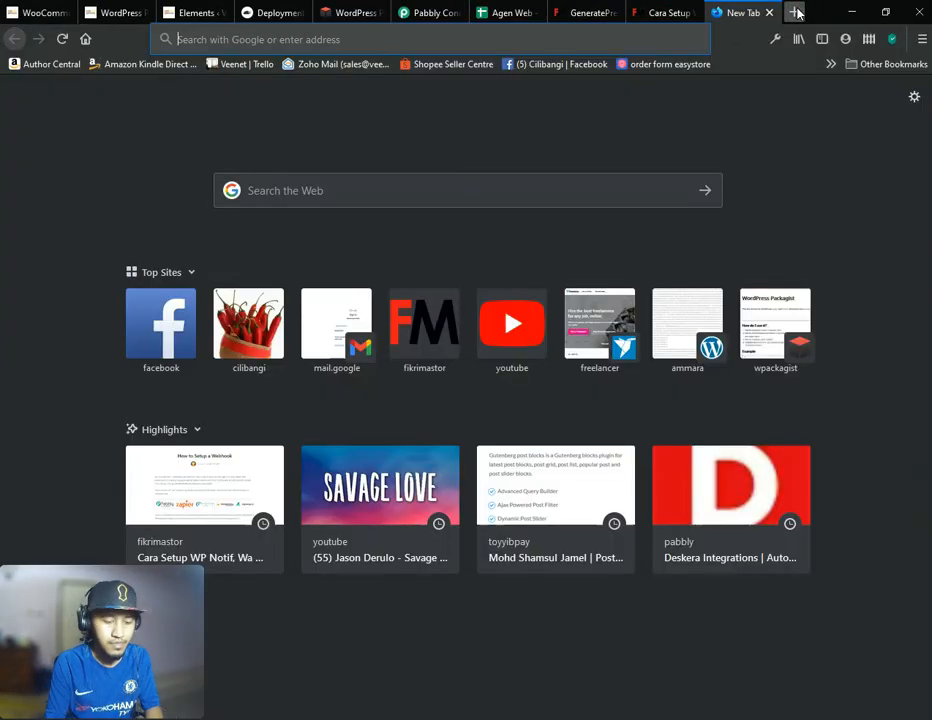
text(encod)
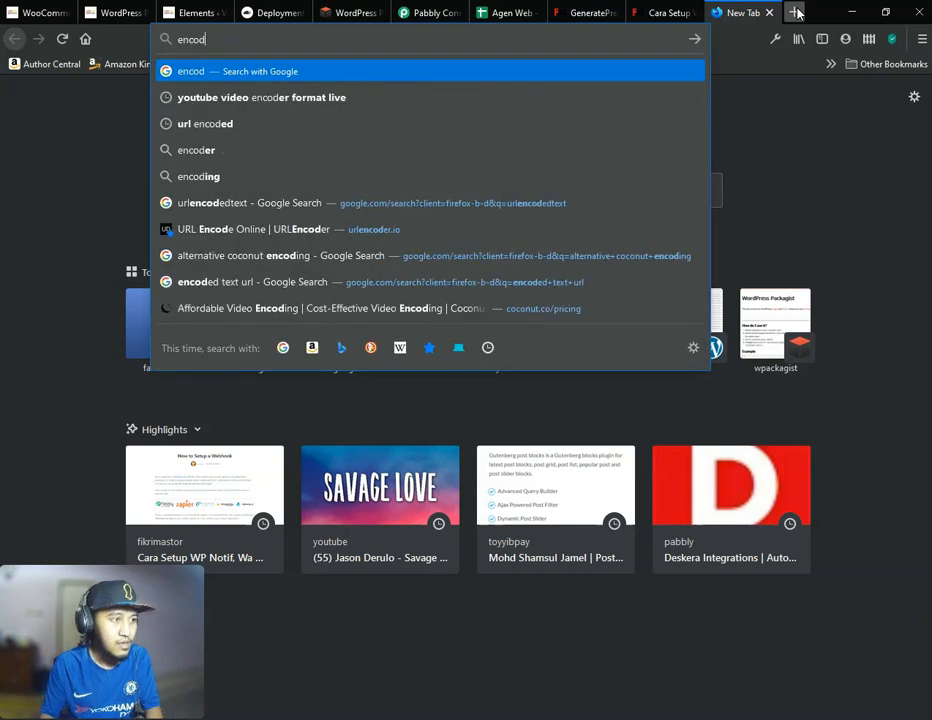
key(ctrl+a)
text(wha)
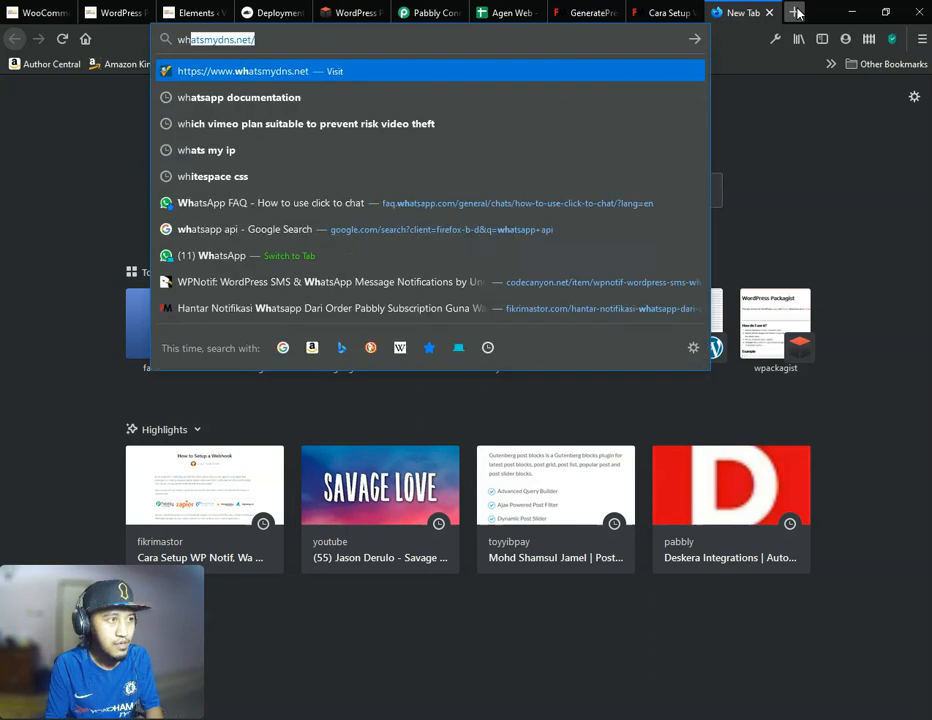
click(565, 203)
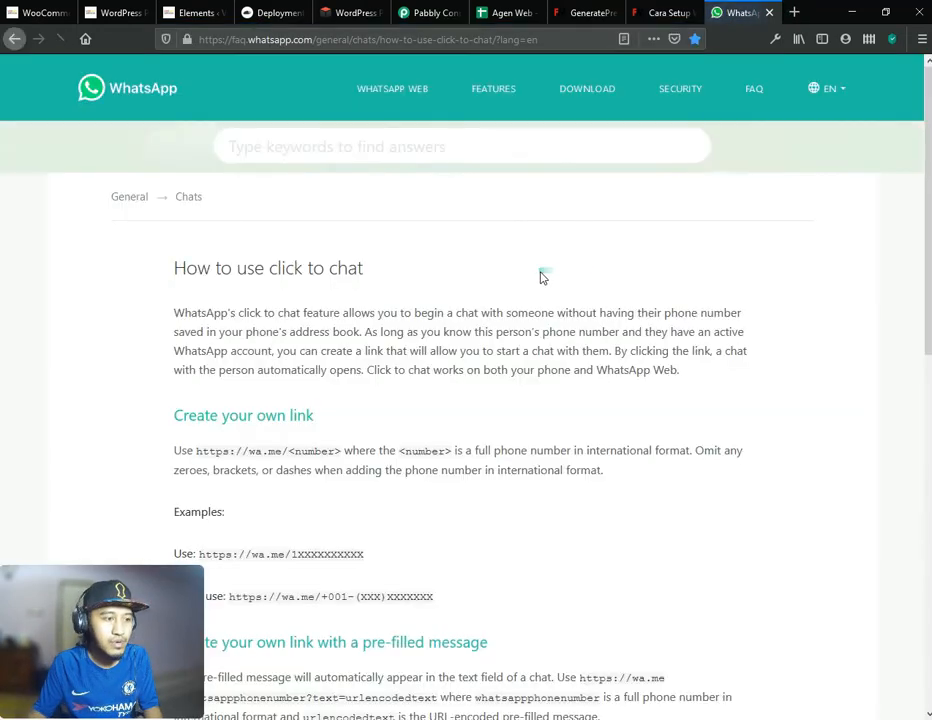
Read how to create a link with a pre-filled message and compare its example text with the smart reply's keywords.
scroll(541, 275, down, 3)
scroll(543, 278, down, 3)
drag(360, 197, 480, 197)
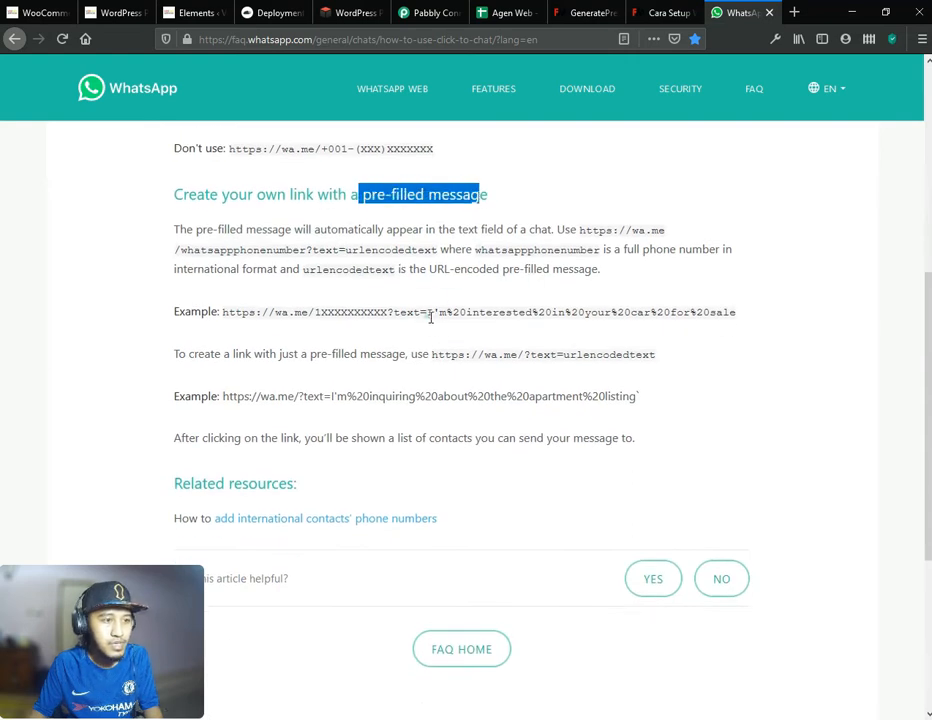
drag(427, 314, 533, 313)
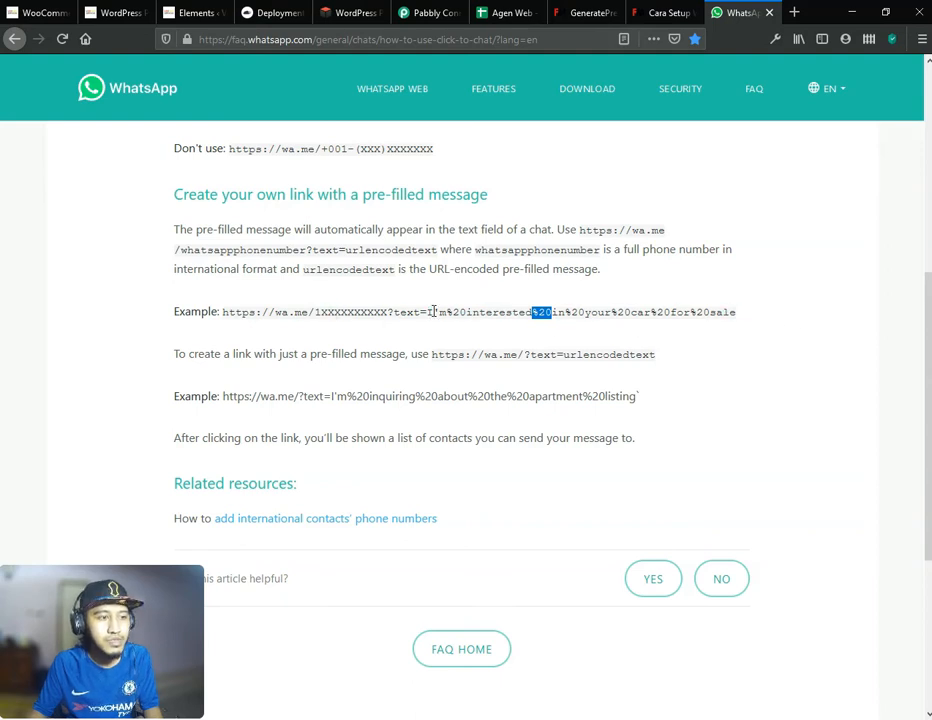
drag(428, 312, 759, 322)
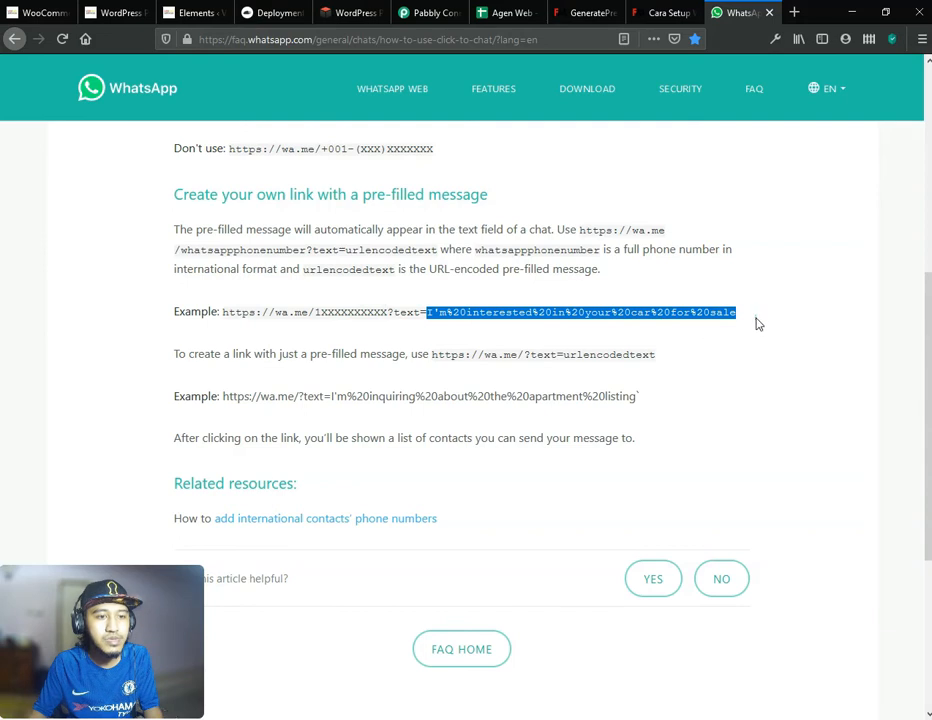
key(alt+Tab)
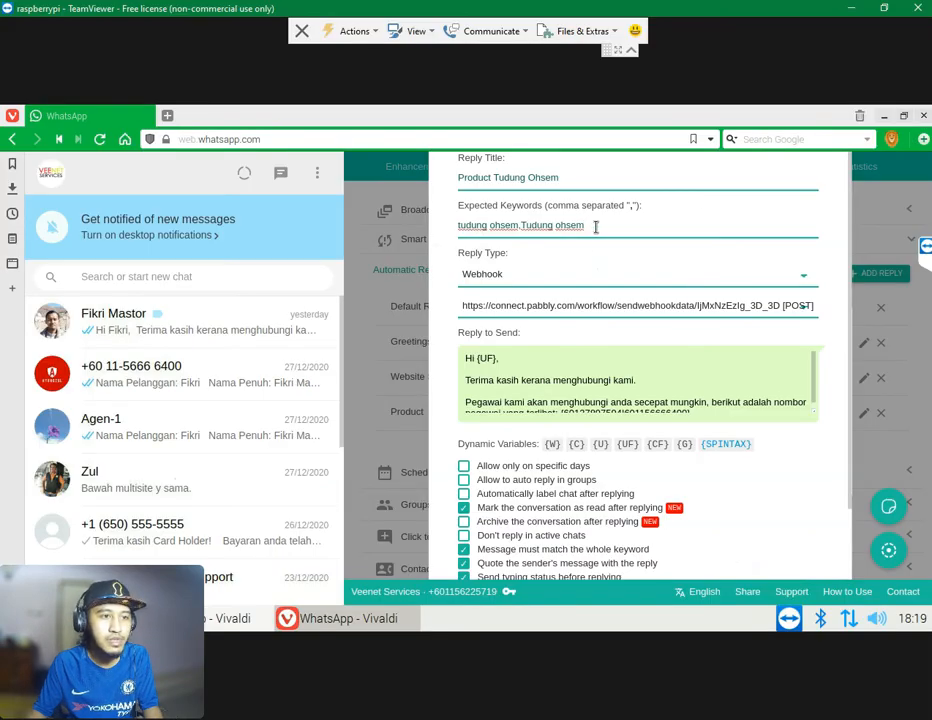
key(alt+Tab)
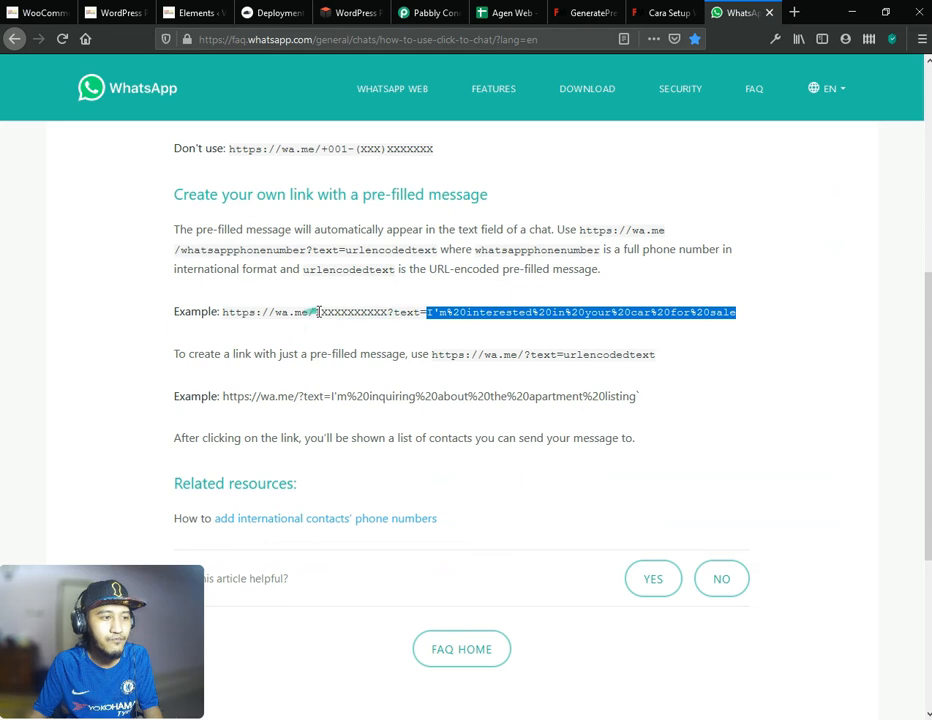
click(317, 312)
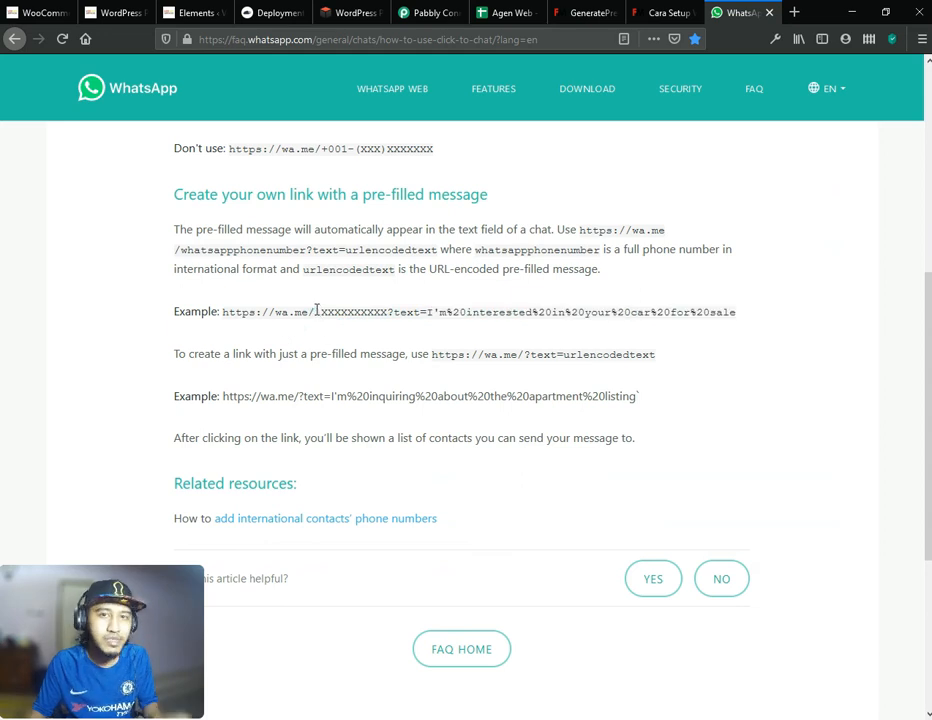
double_click(430, 313)
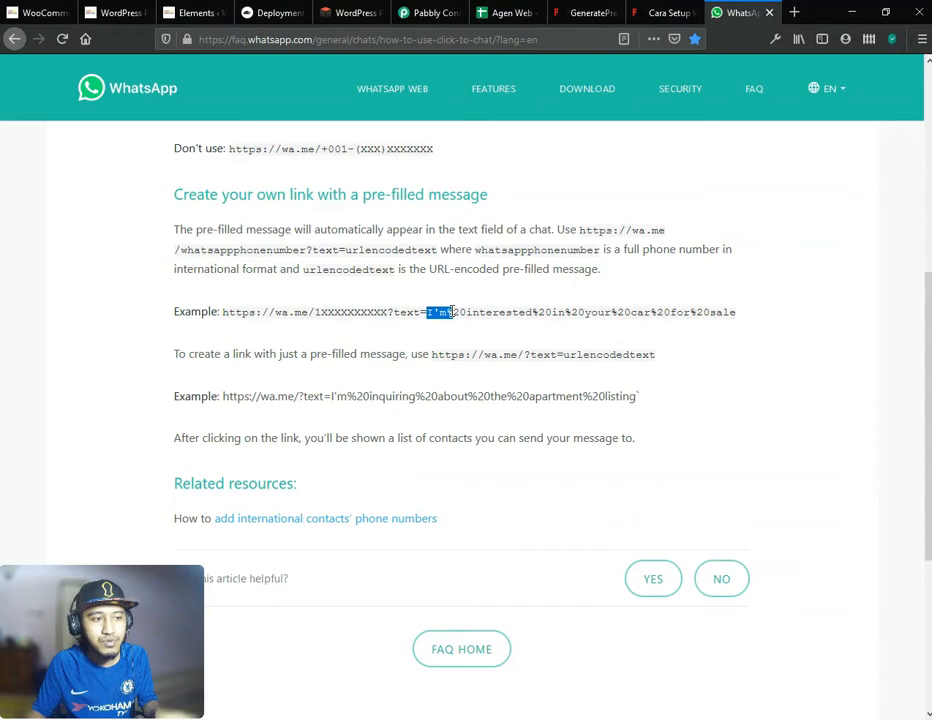
Return to the TeamViewer session, review the capitalisation of the expected keywords and keep the reply type as Webhook.
key(alt+Tab)
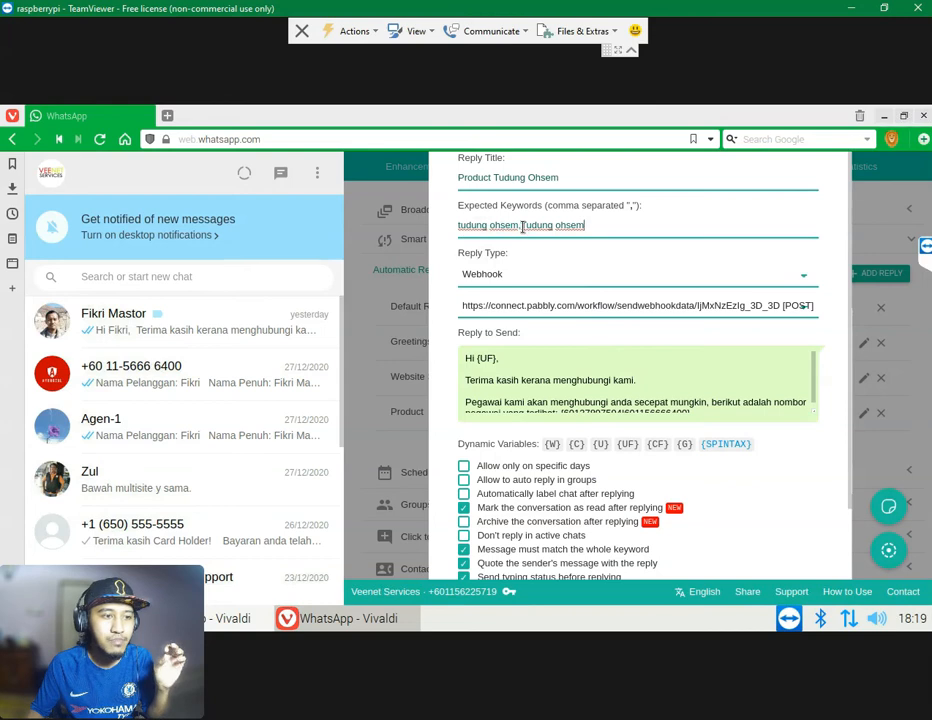
drag(522, 227, 553, 228)
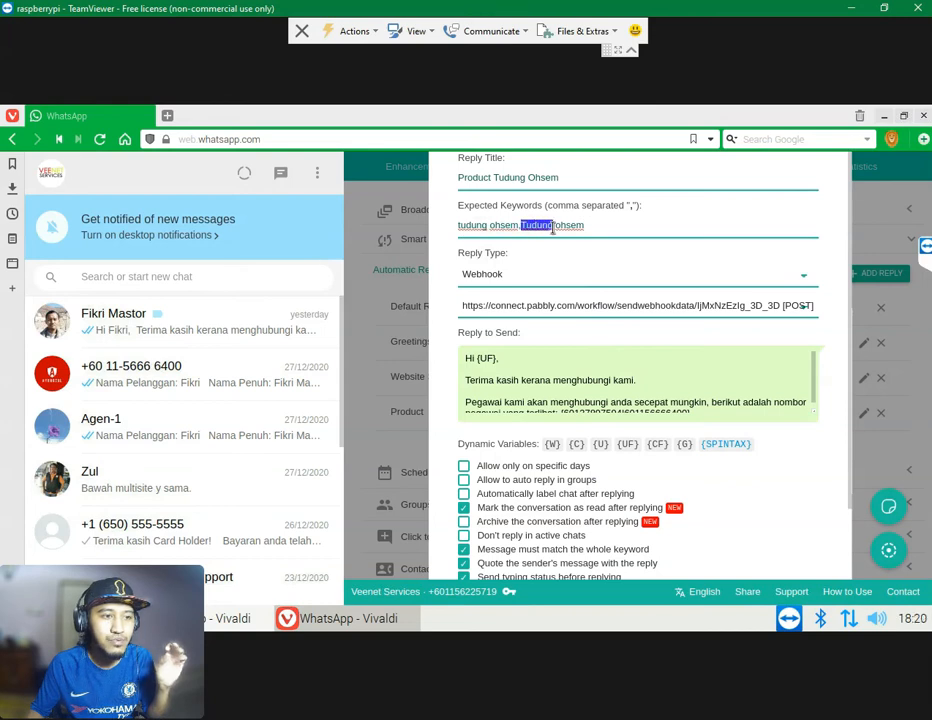
click(457, 228)
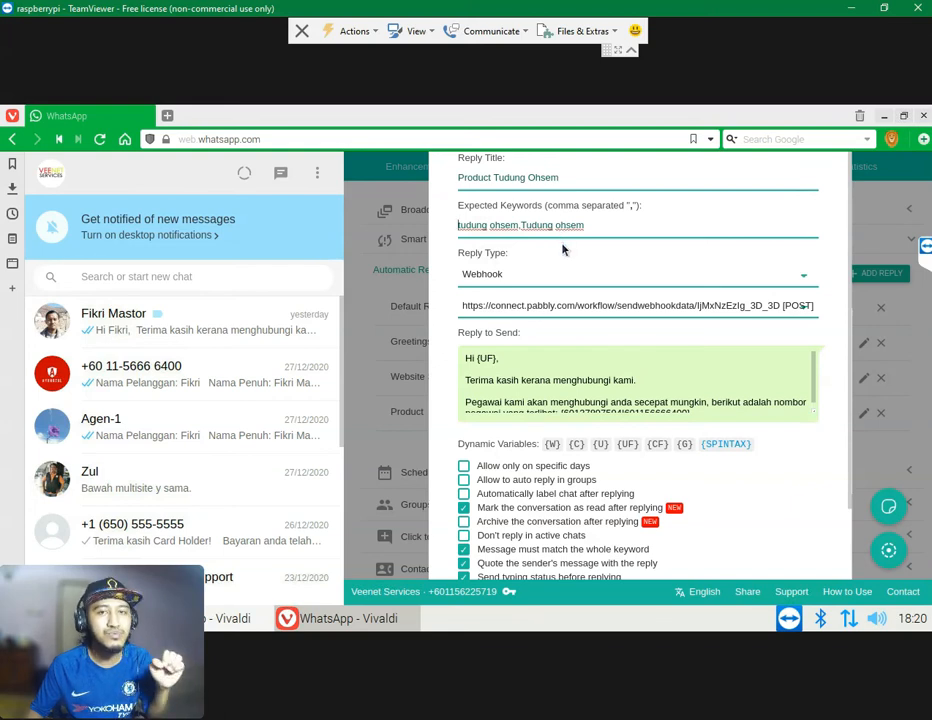
click(502, 285)
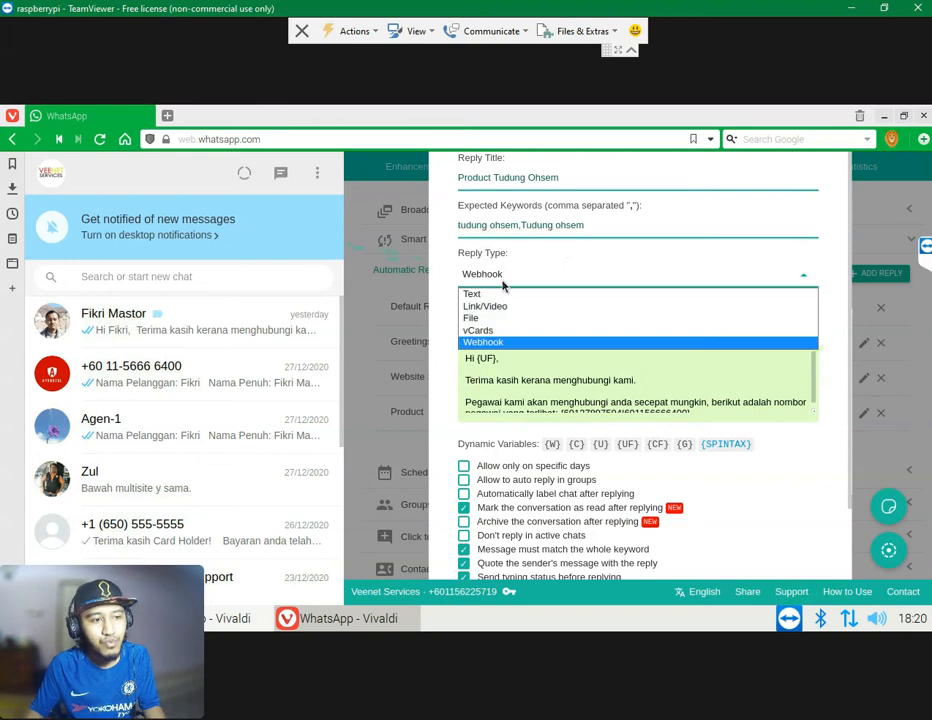
click(502, 284)
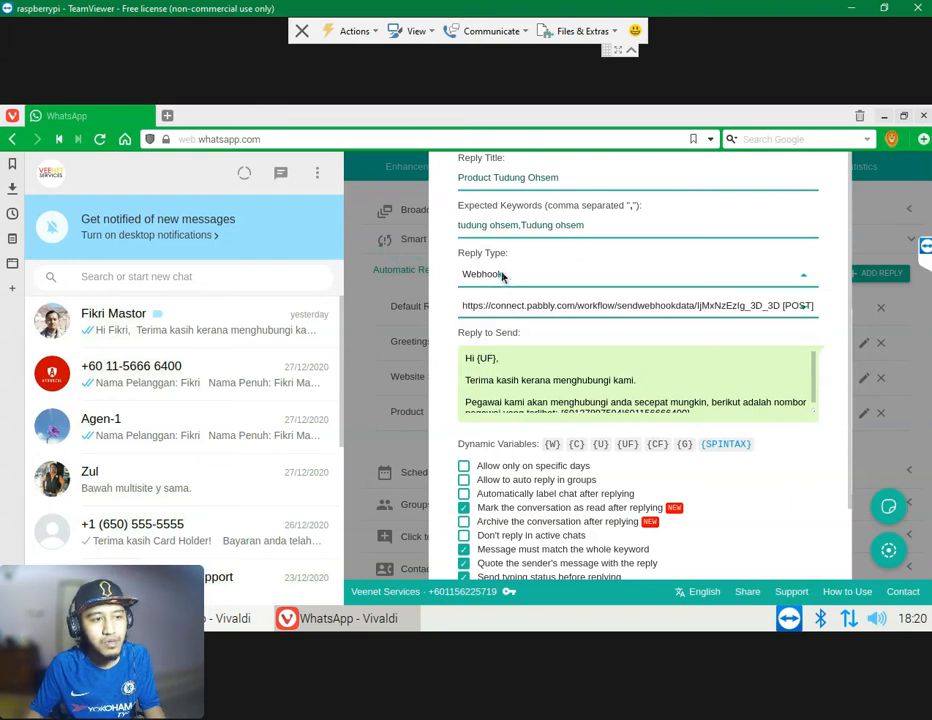
Check the available reply types of the smart reply and leave Webhook selected.
click(502, 278)
click(514, 270)
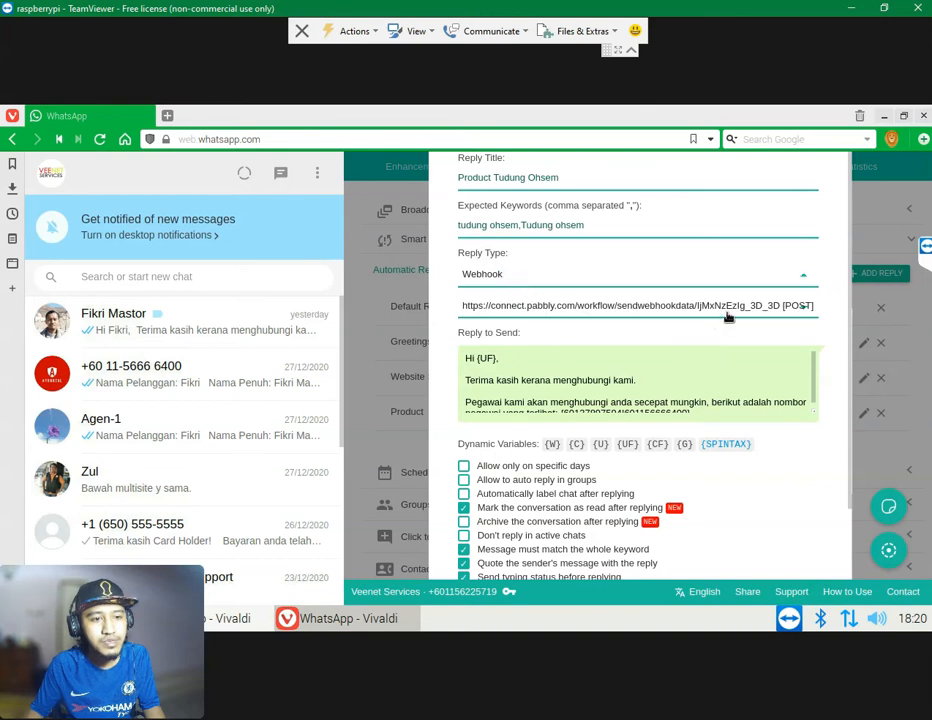
click(676, 276)
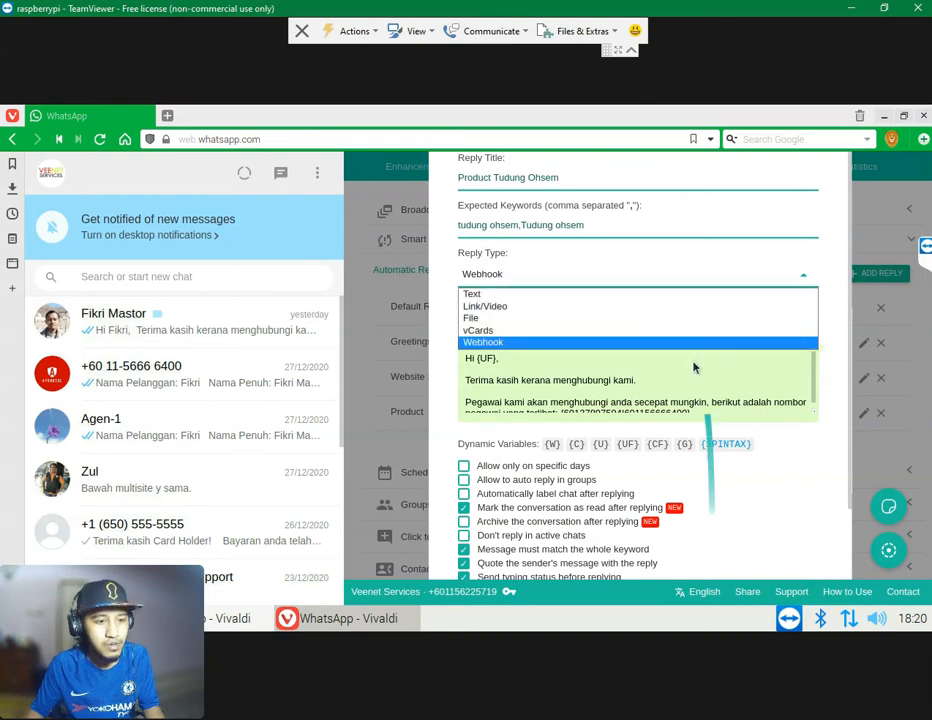
click(675, 278)
Switch to Firefox and check the identifier in the webhook URL of the Whatsapp Agen workflow's WA Web Plus trigger in Pabbly Connect.
key(alt+Tab)
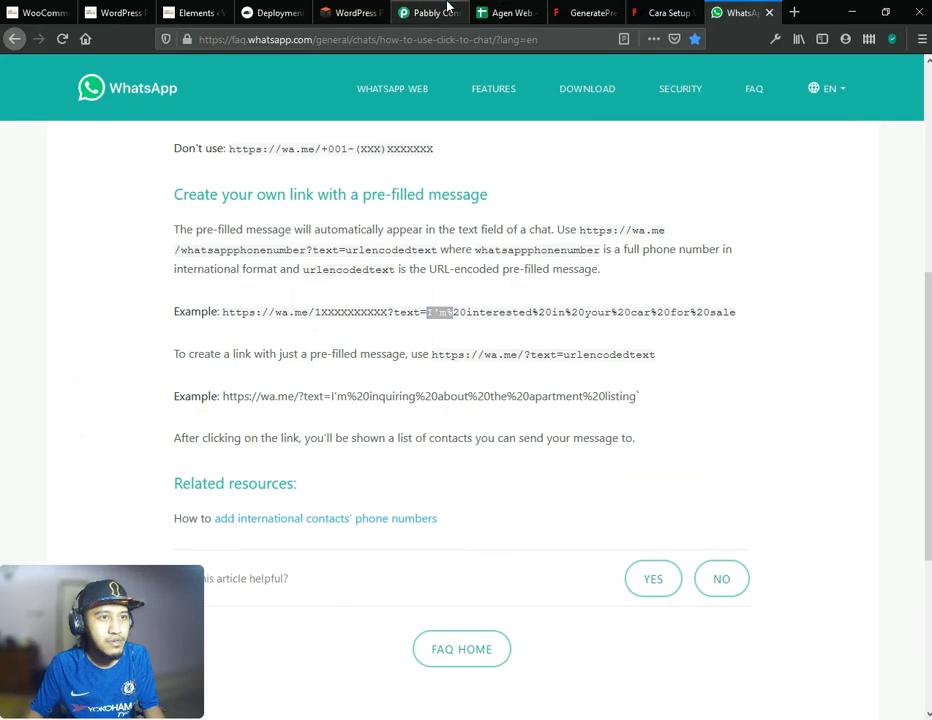
click(440, 12)
drag(634, 390, 560, 387)
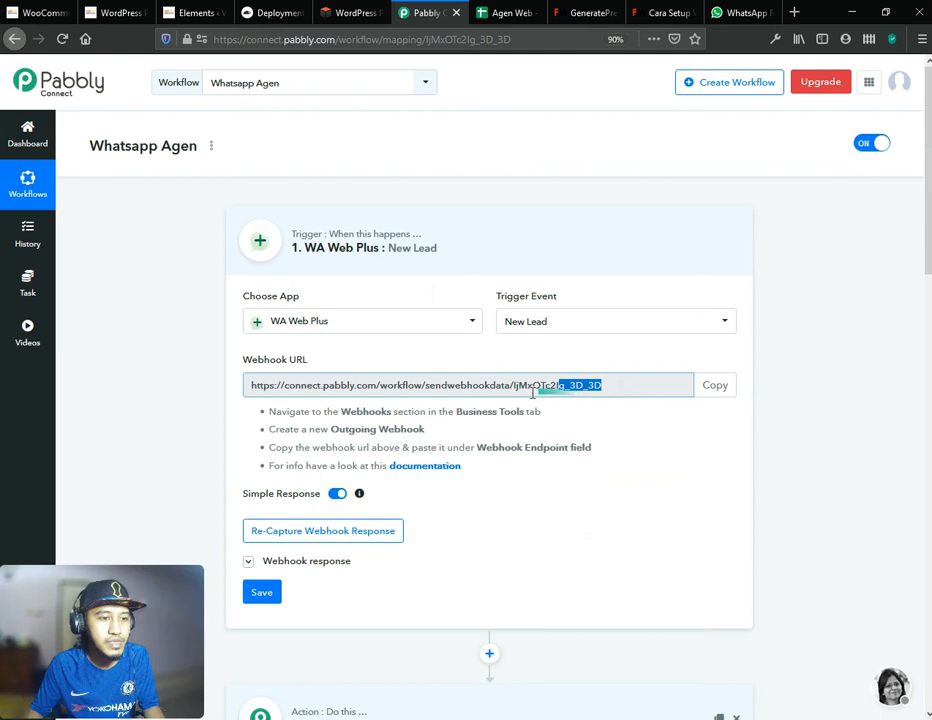
click(521, 393)
drag(511, 386, 566, 389)
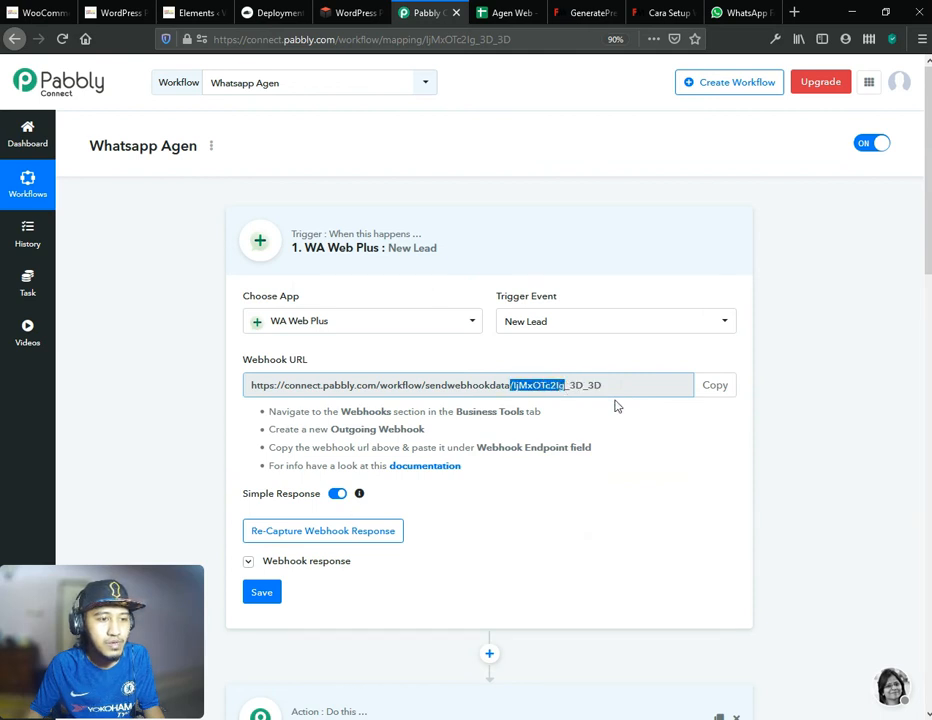
Return to the TeamViewer session and select the POST webhook endpoint that matches the Whatsapp Agen workflow's URL for the smart reply.
key(alt+Tab)
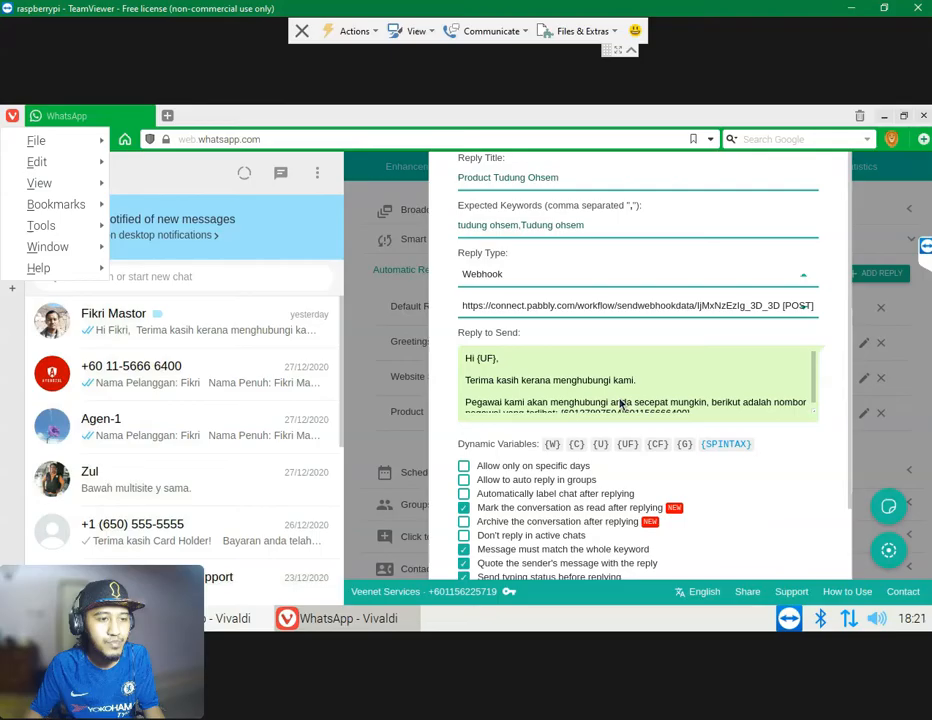
click(761, 313)
click(761, 311)
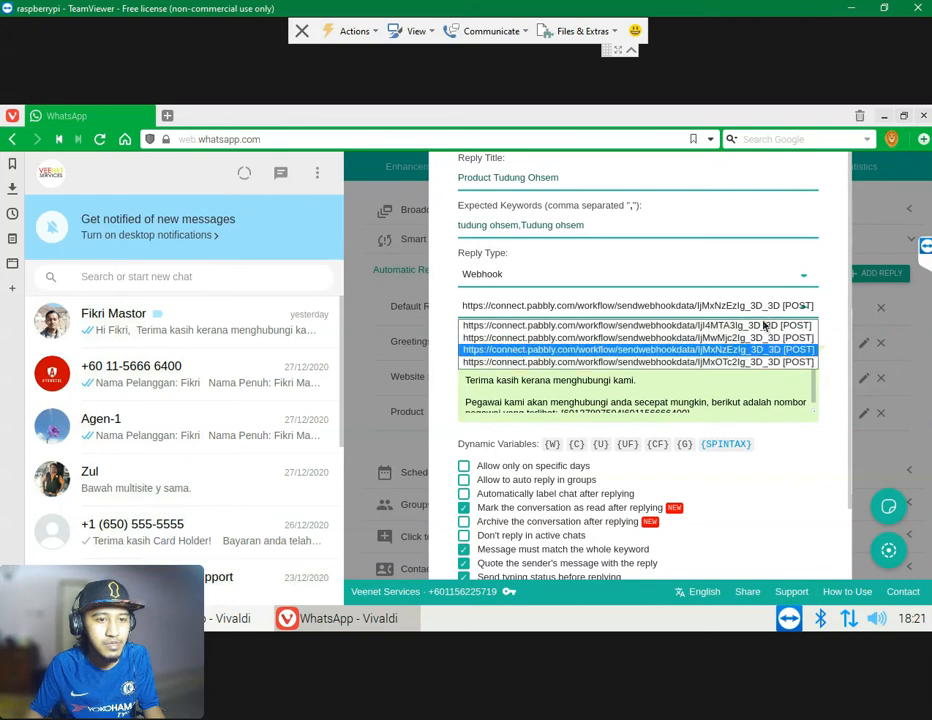
click(733, 363)
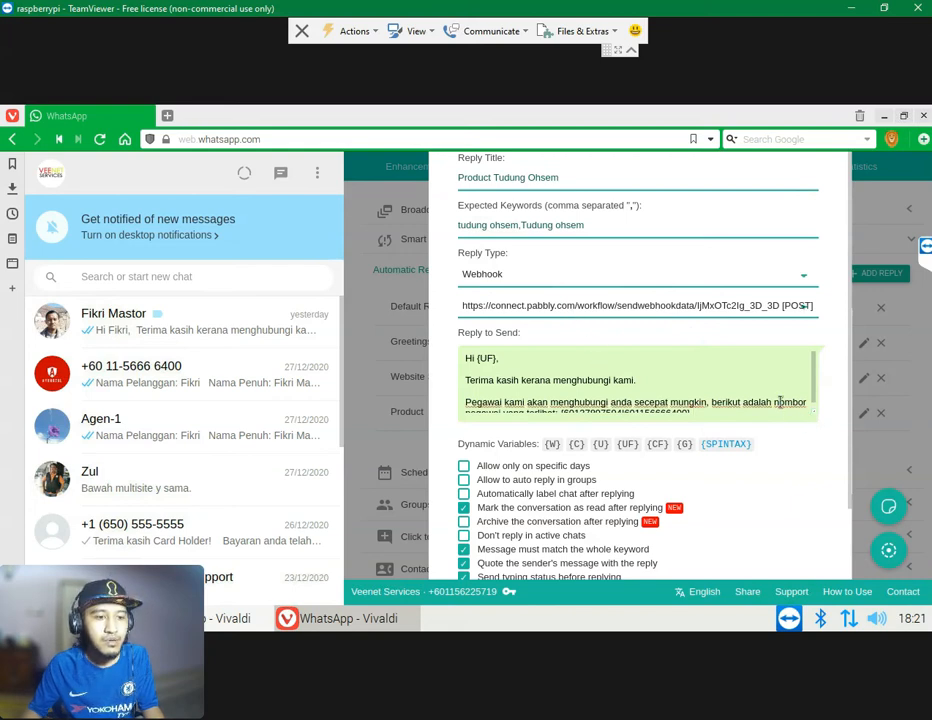
Review the expected keywords and read through the whole reply message, including its greeting variable and closing paragraph.
scroll(780, 402, down, 1)
scroll(781, 404, up, 1)
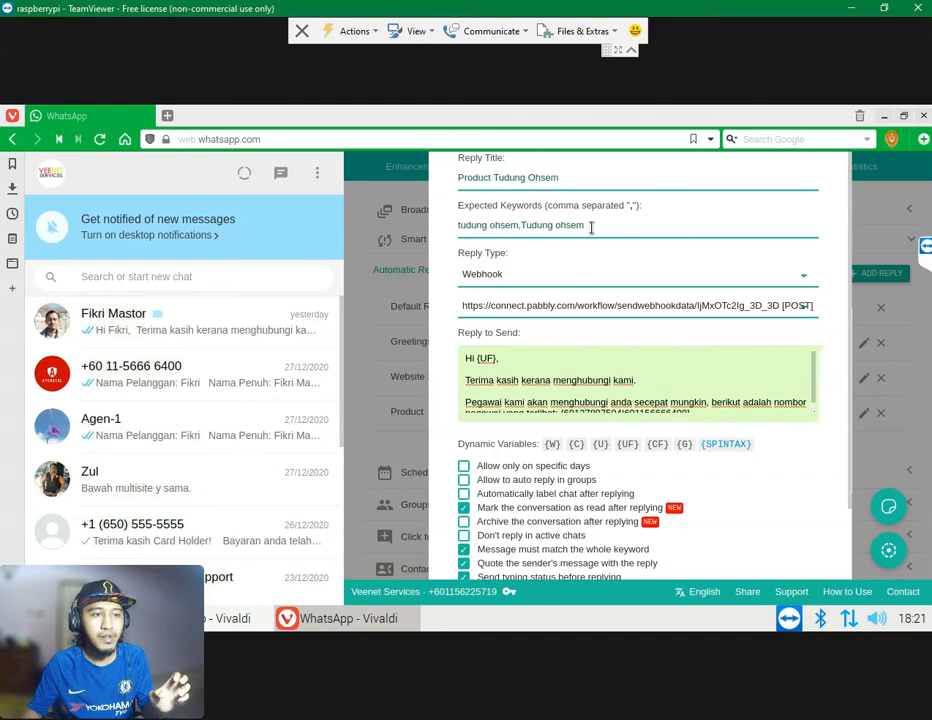
drag(591, 227, 476, 229)
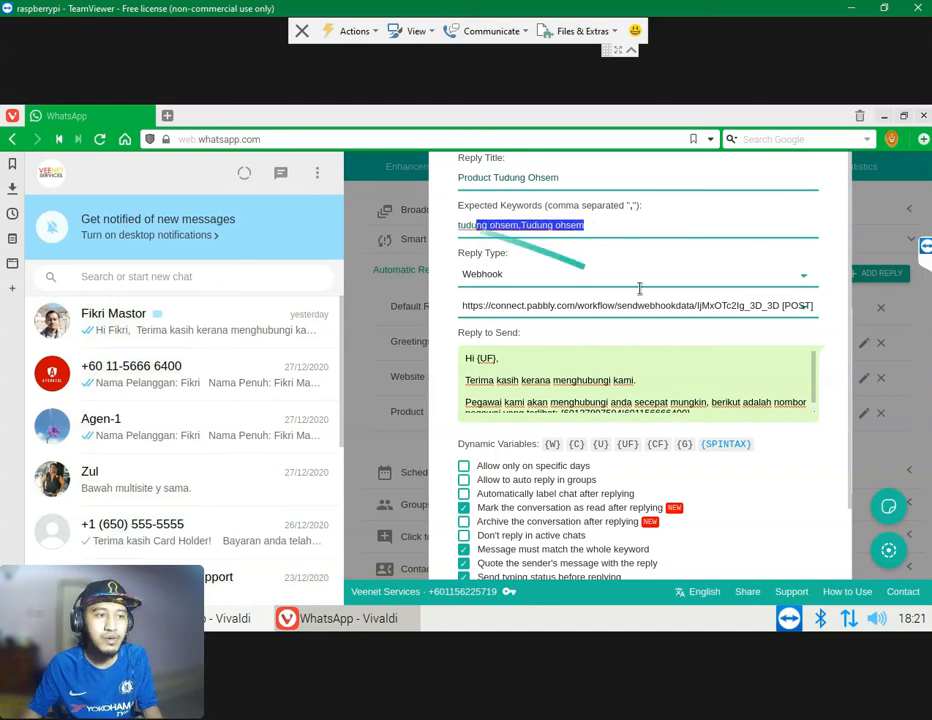
click(785, 422)
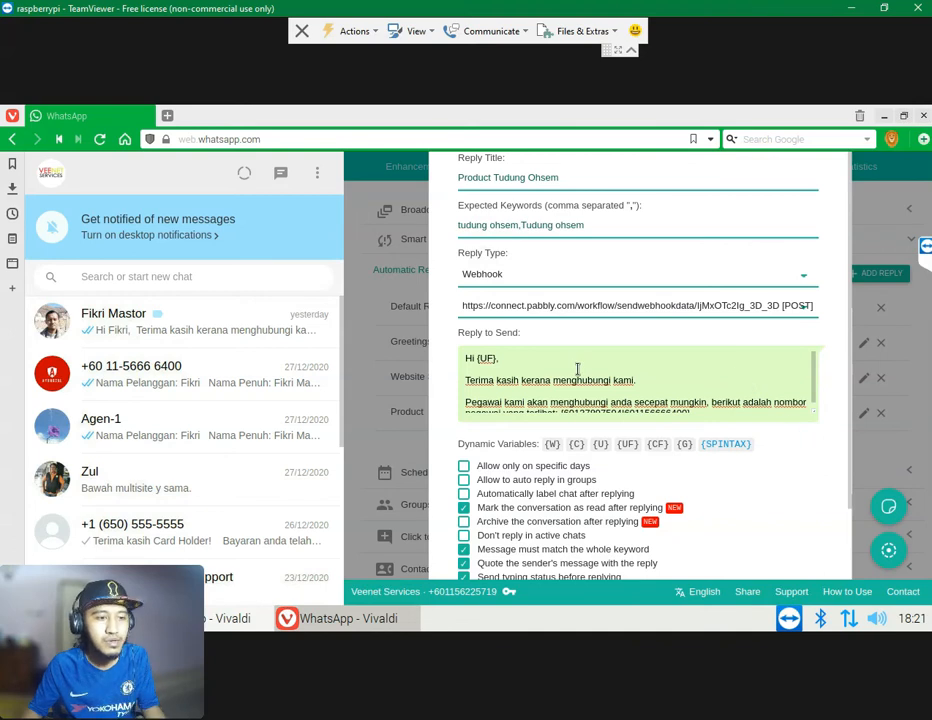
scroll(577, 369, down, 1)
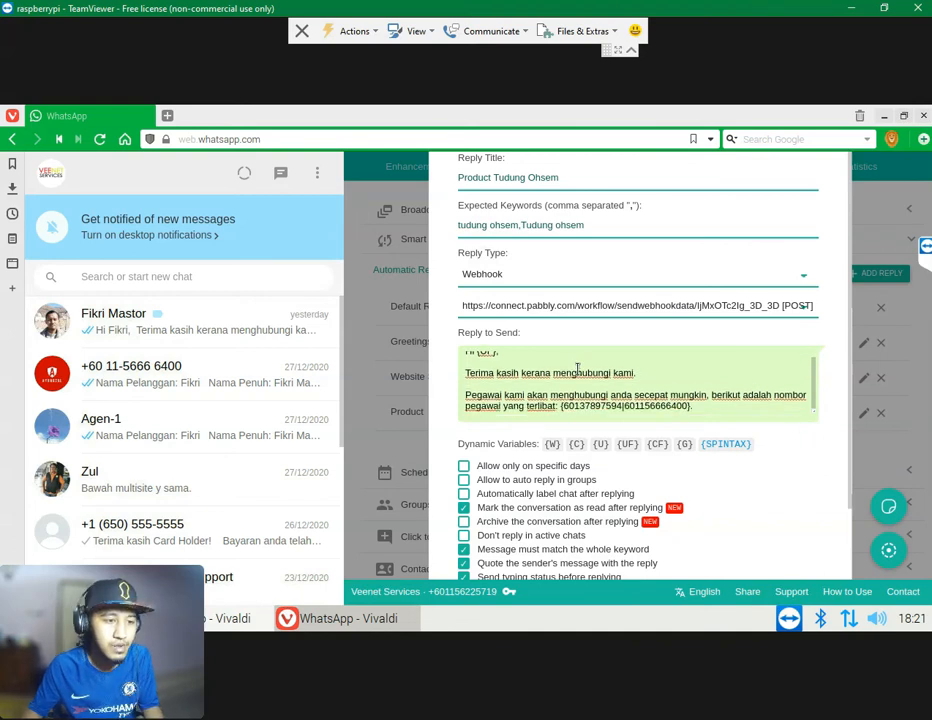
scroll(577, 369, up, 1)
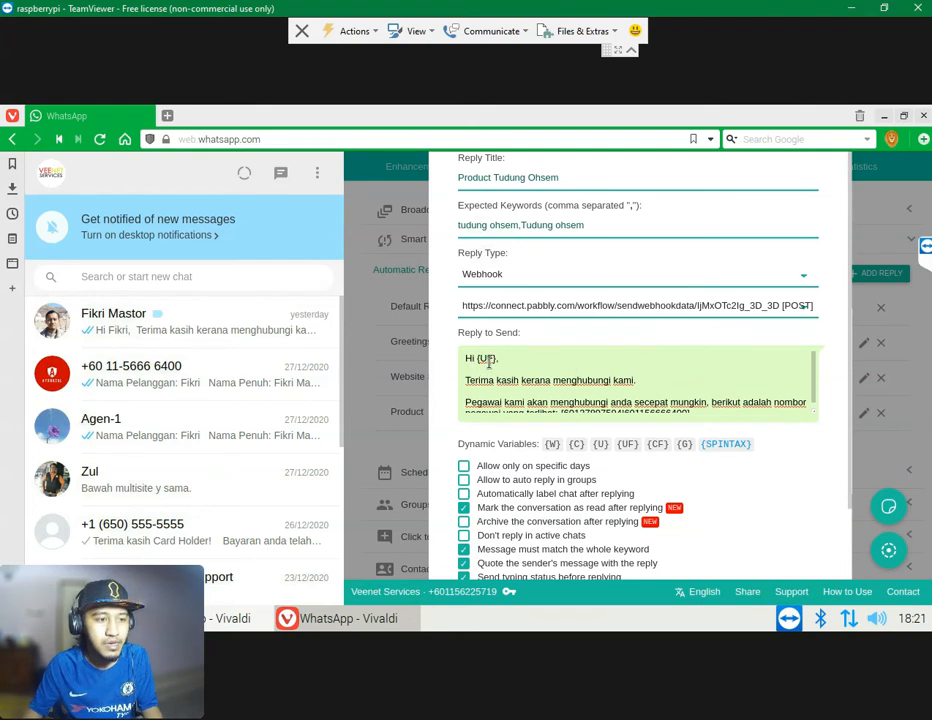
drag(471, 402, 523, 402)
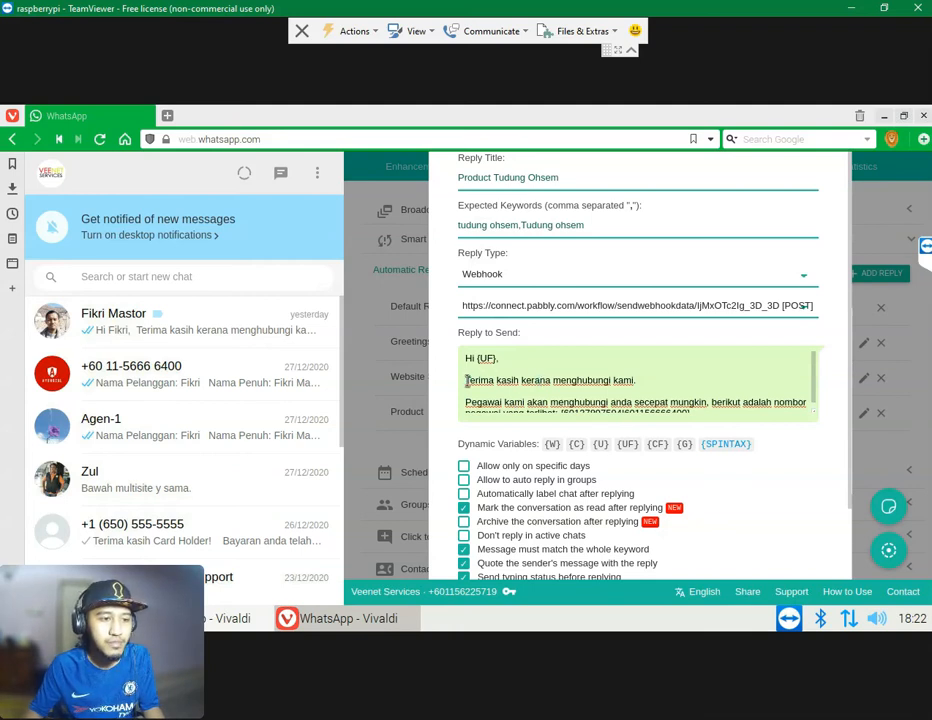
scroll(658, 386, down, 1)
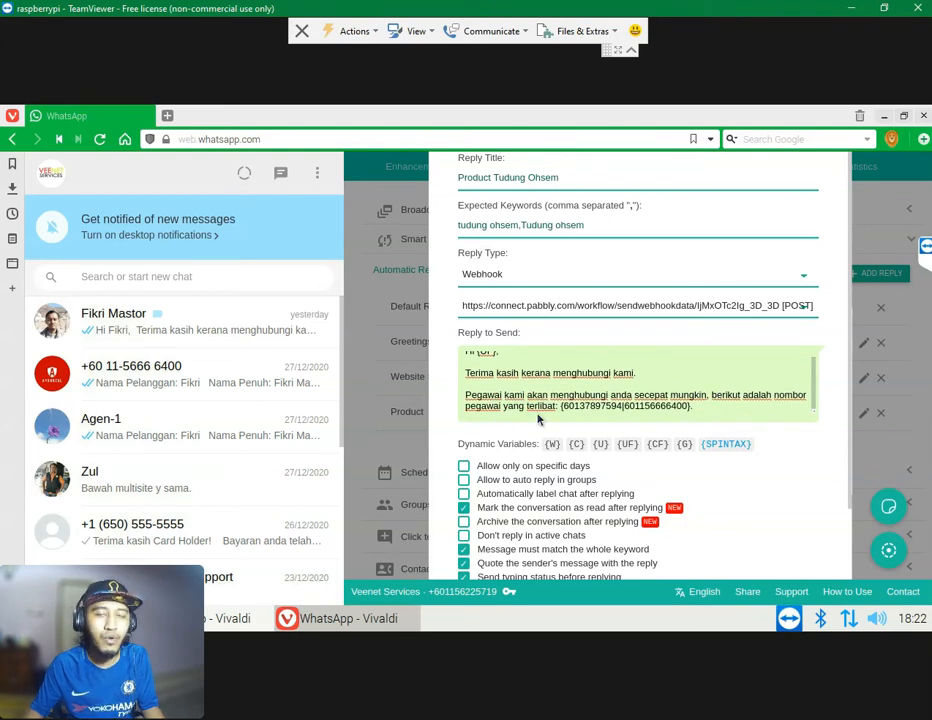
Reword the thank-you line of the reply message to "Terima kasih kerana berminat dengan Tudung Ohsem!".
click(643, 375)
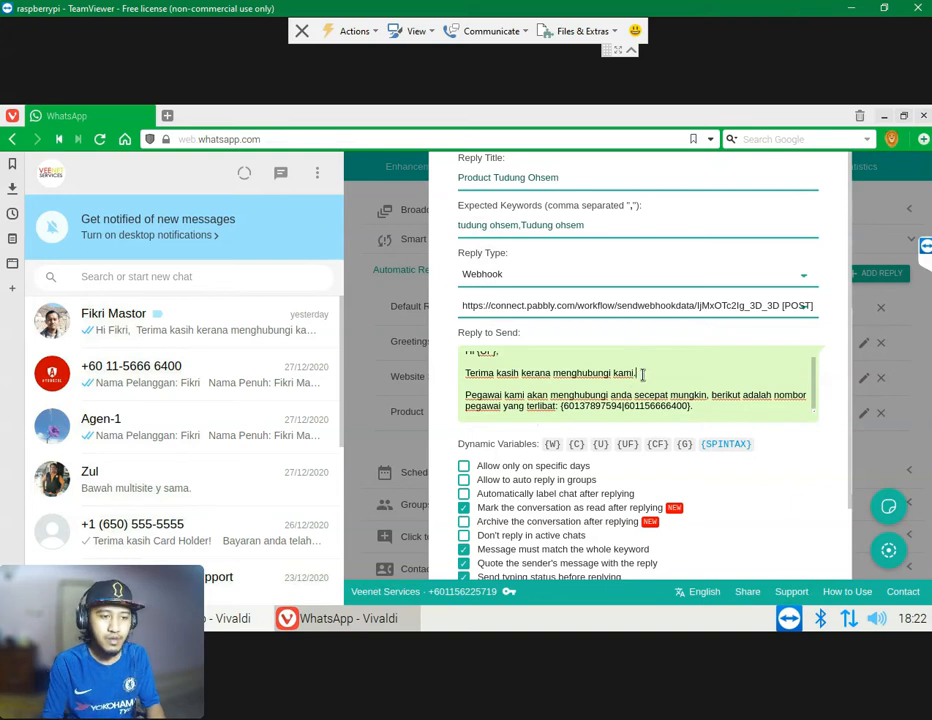
key(BackSpace)
key(BackSpace)
key(BackSpace)
key(BackSpace)
key(BackSpace)
key(BackSpace)
key(BackSpace)
key(BackSpace)
key(BackSpace)
key(BackSpace)
key(BackSpace)
key(BackSpace)
key(BackSpace)
key(BackSpace)
key(BackSpace)
key(BackSpace)
key(BackSpace)
key(BackSpace)
key(BackSpace)
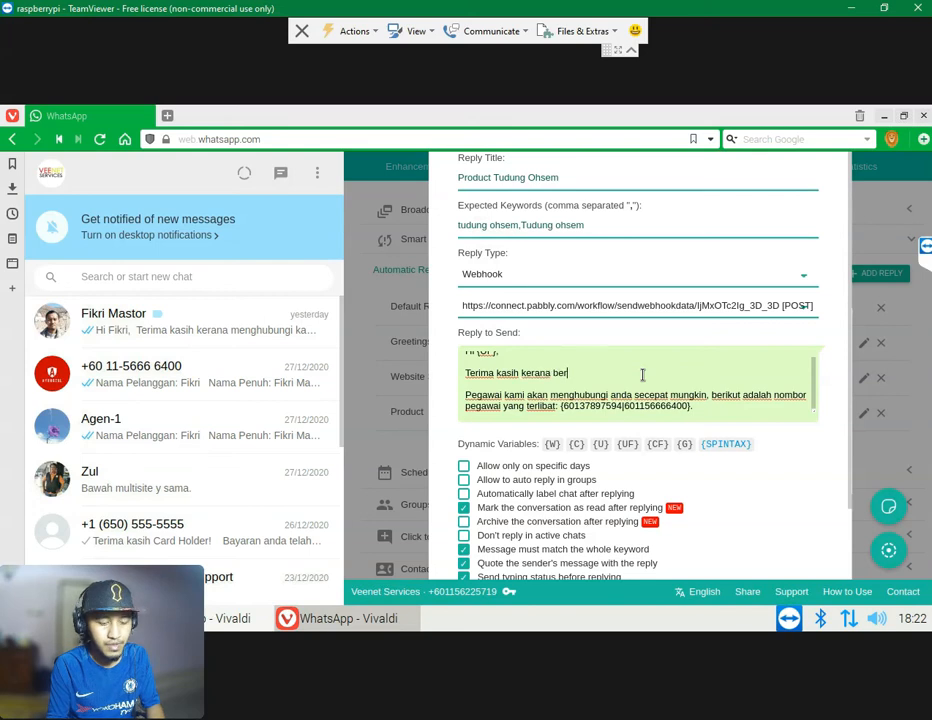
text(na berminat )
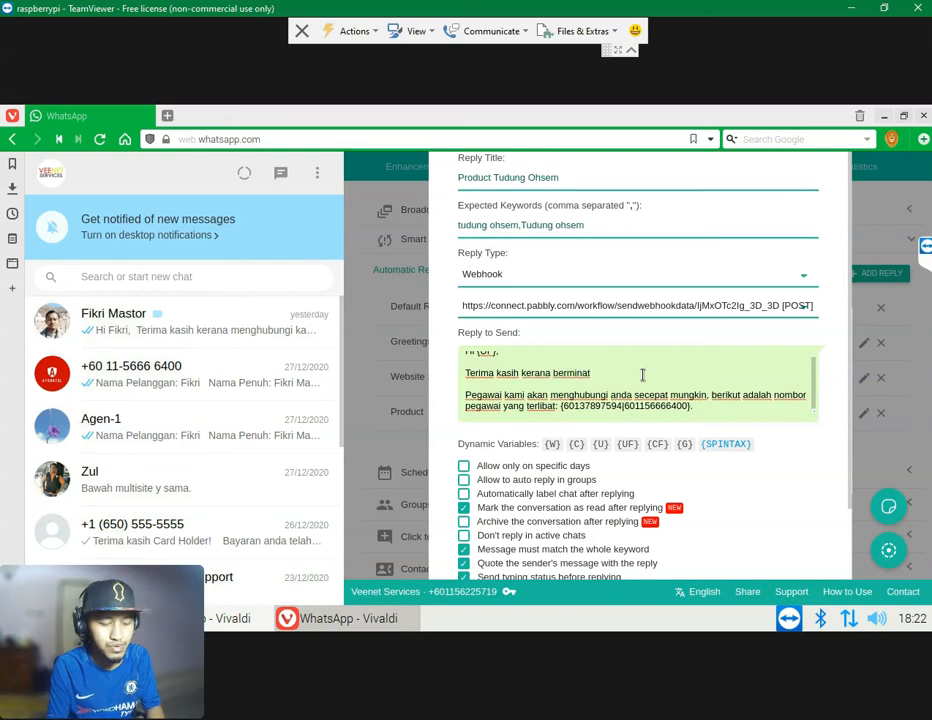
text(dengan Tudung Ohsem!)
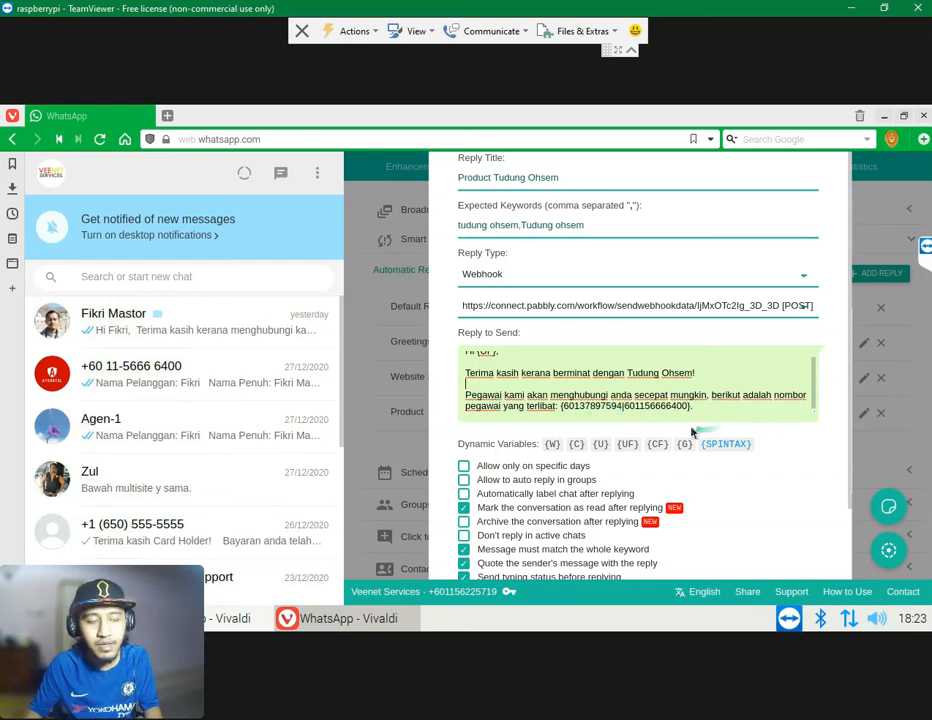
Examine the spintax syntax around the two alternative staff phone numbers at the end of the reply message.
click(560, 407)
drag(561, 407, 620, 401)
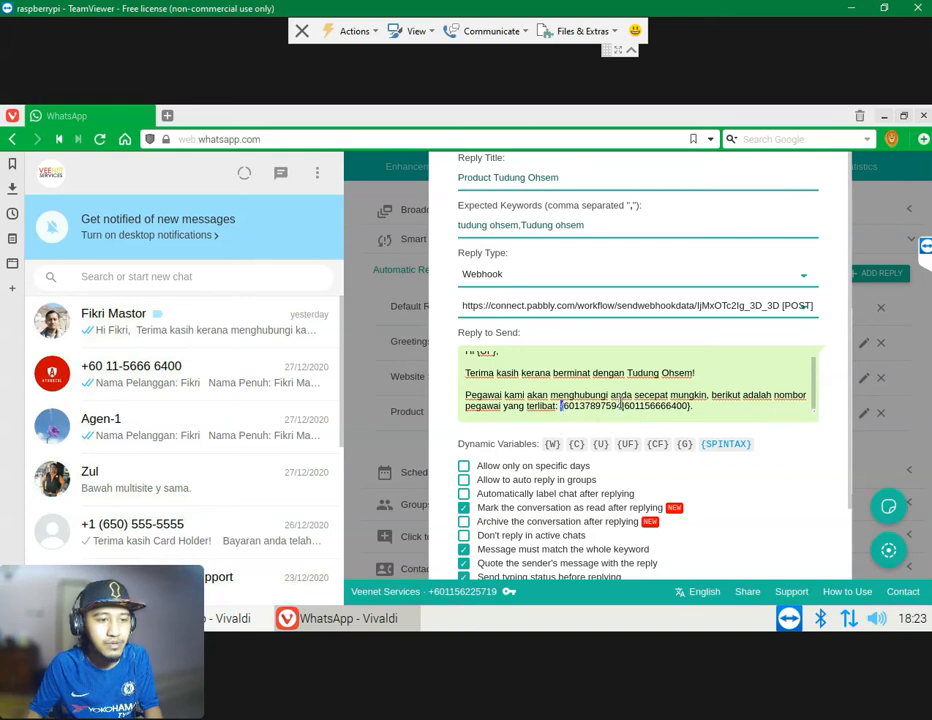
click(730, 427)
click(722, 412)
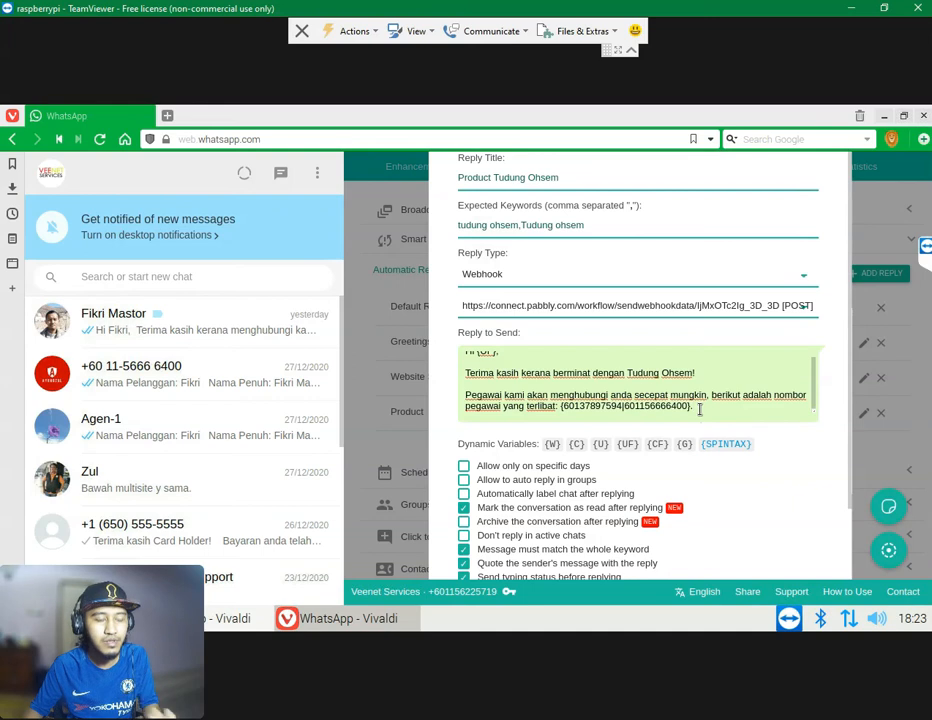
click(559, 407)
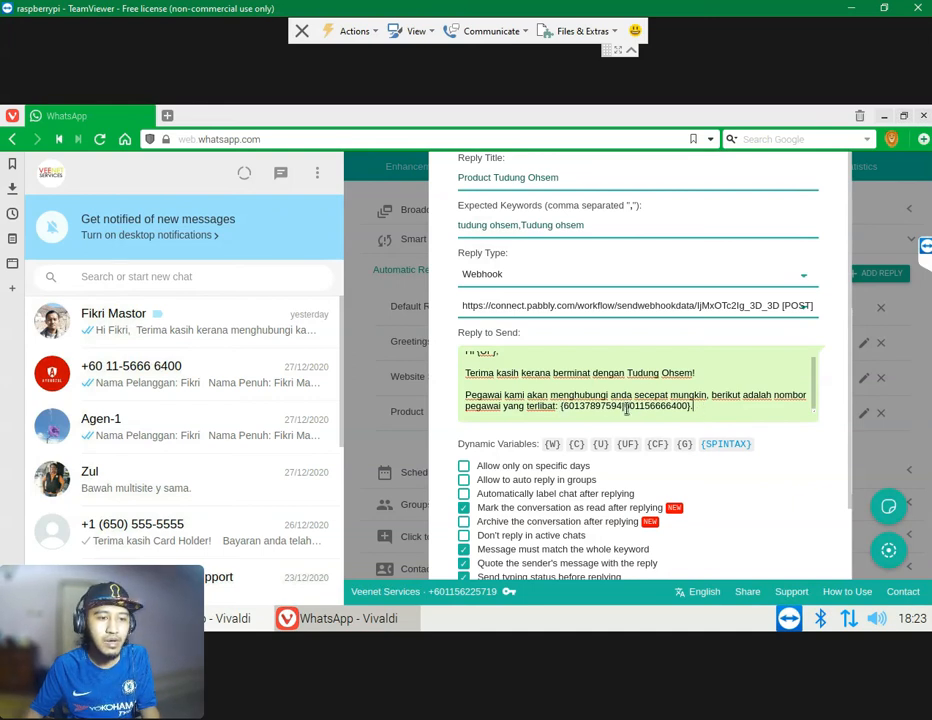
drag(628, 406, 664, 406)
click(664, 406)
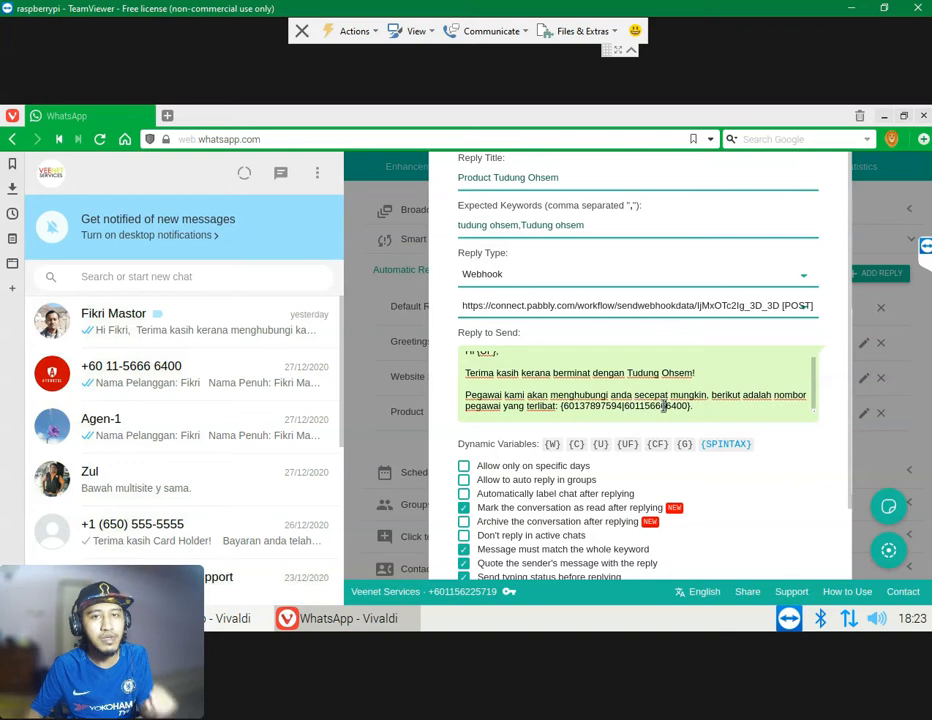
Review the smart reply's sending options, such as whole-keyword matching and quoting the sender, and compare them with the keywords and message.
scroll(537, 497, down, 1)
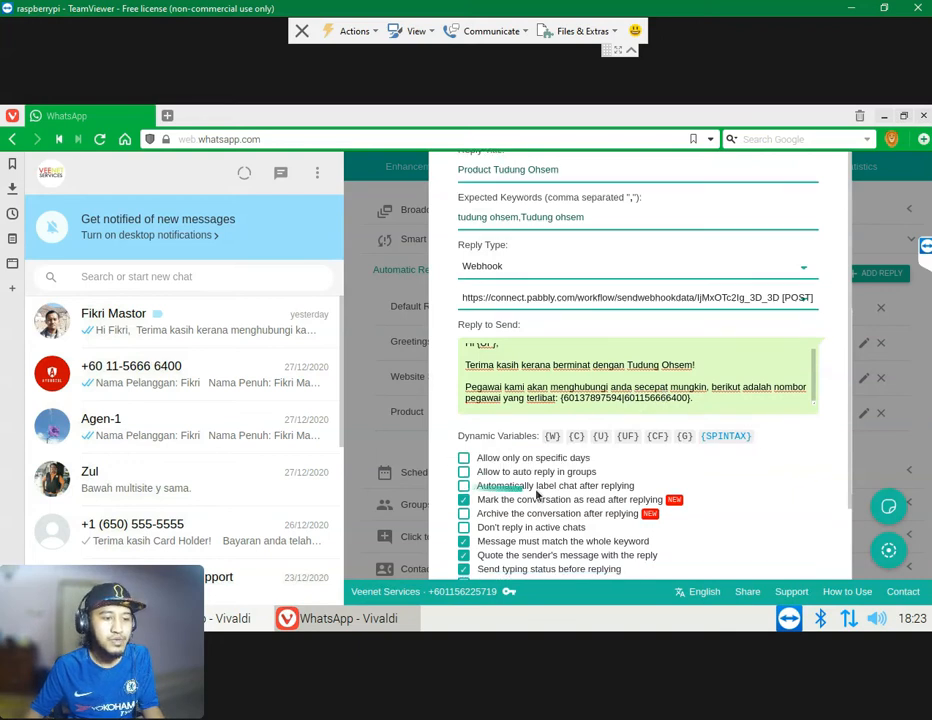
scroll(619, 490, down, 1)
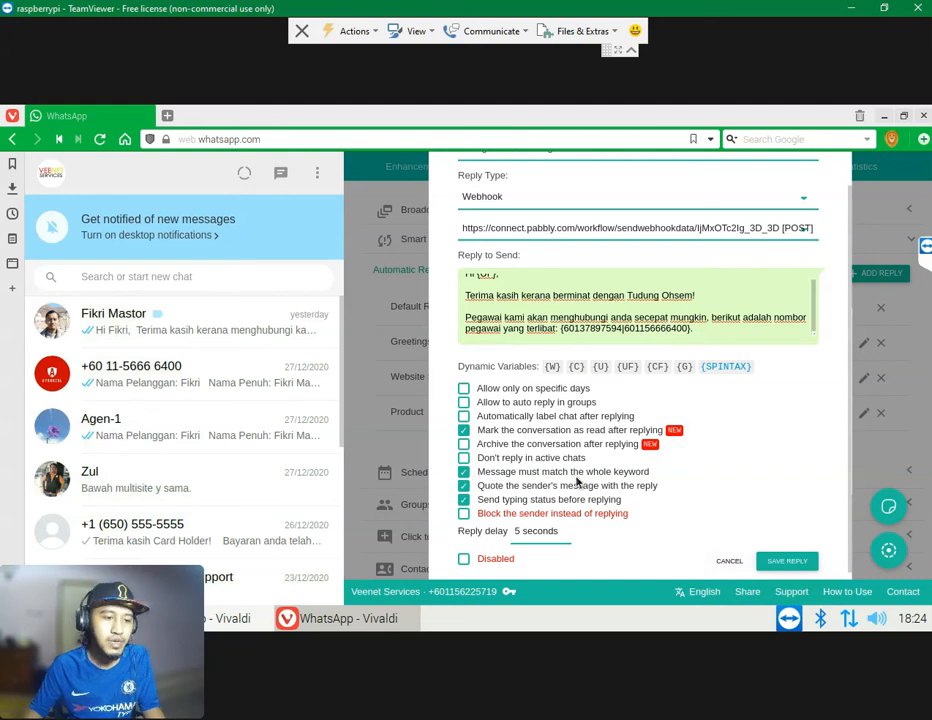
scroll(577, 482, up, 2)
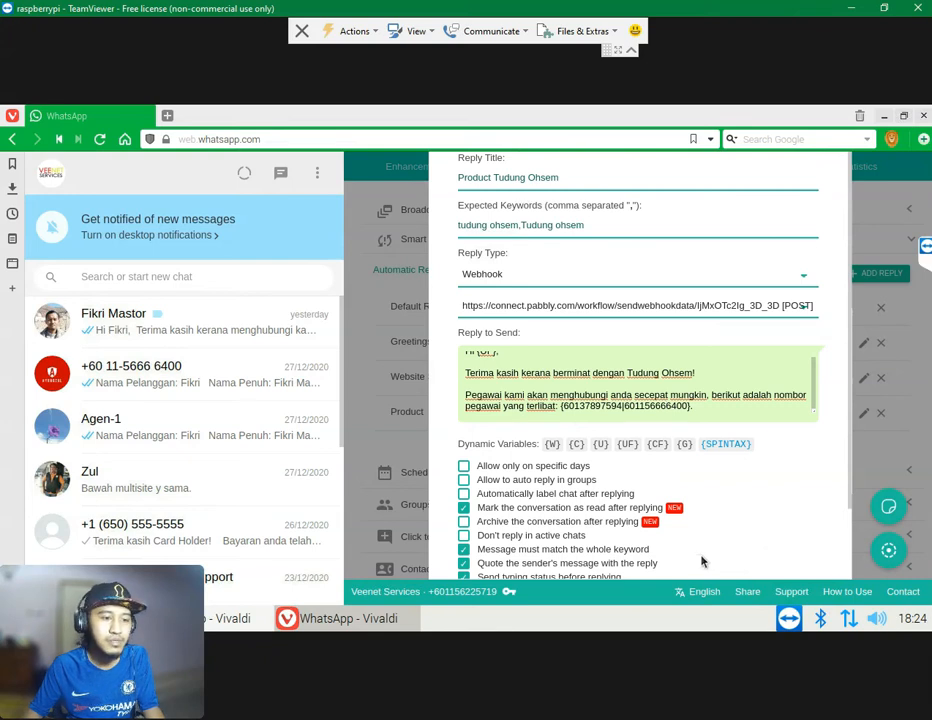
scroll(702, 555, down, 2)
click(639, 300)
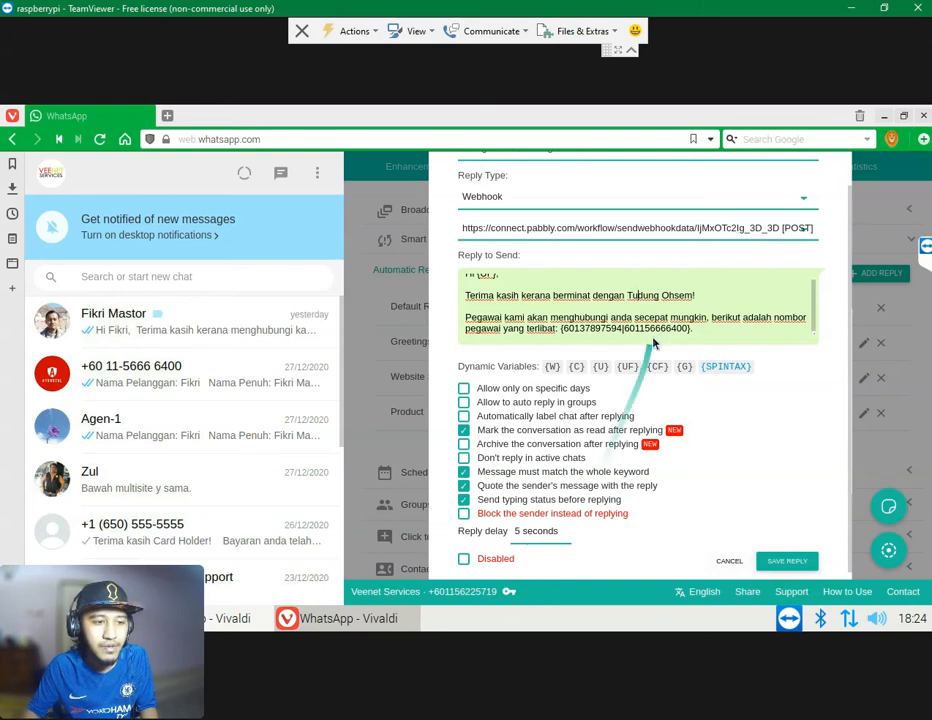
scroll(655, 300, up, 1)
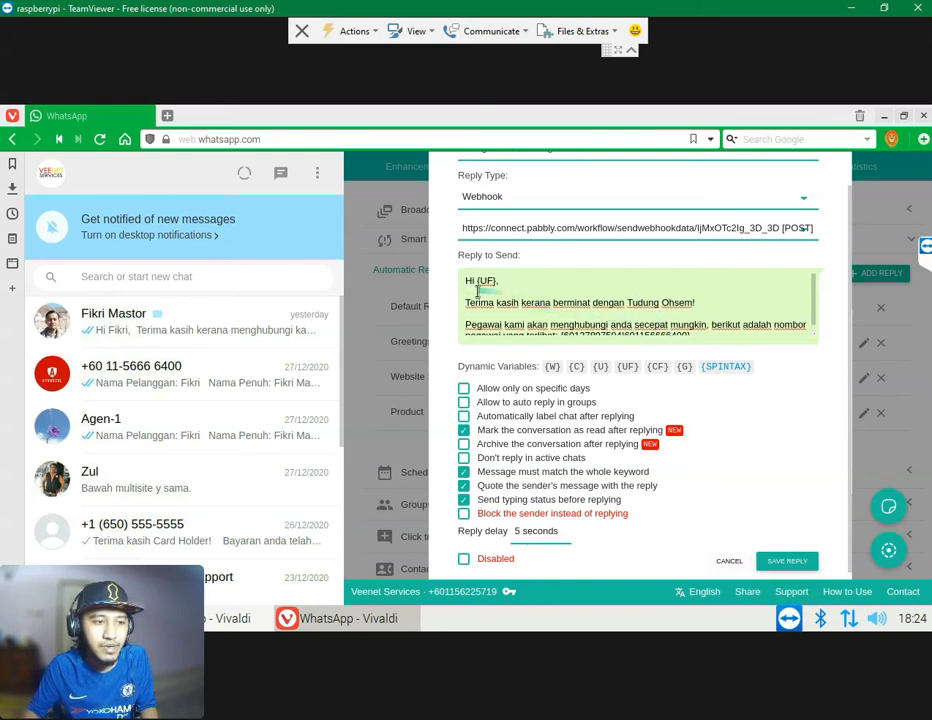
scroll(528, 266, up, 2)
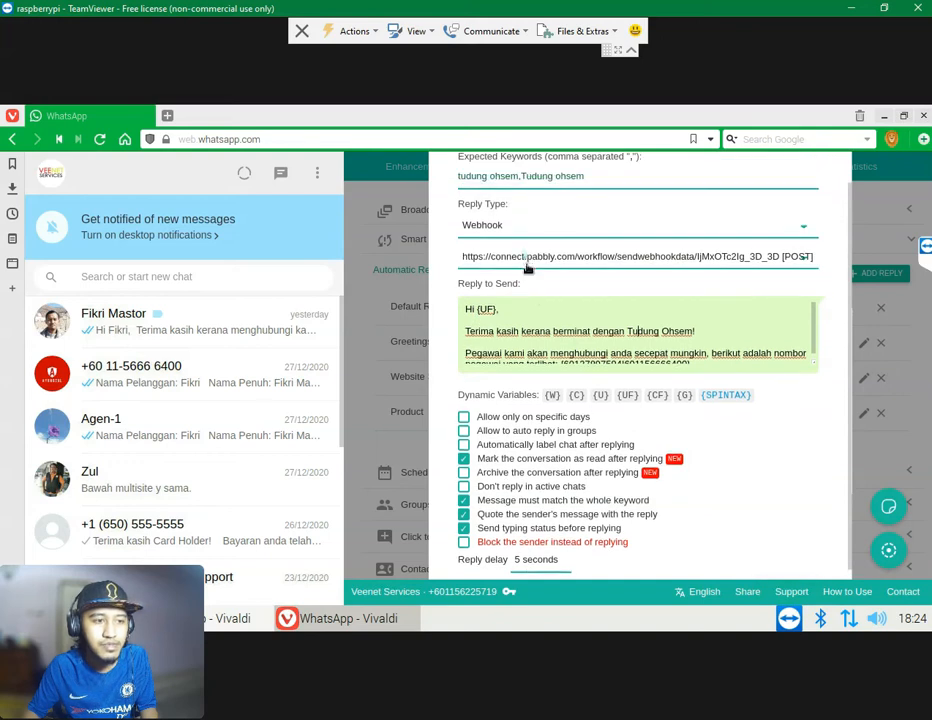
scroll(557, 345, down, 1)
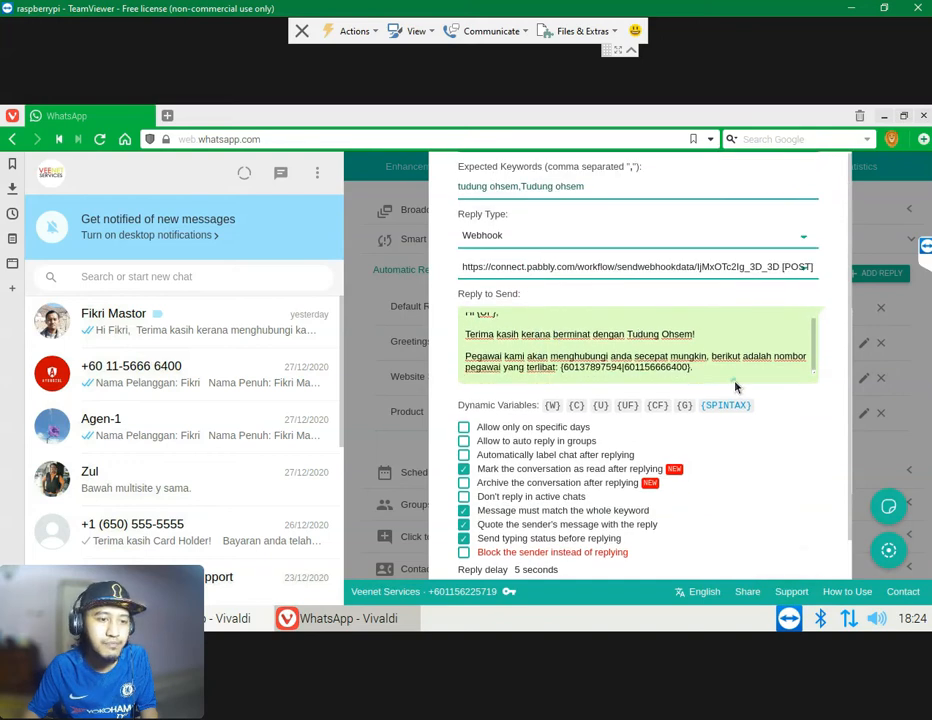
Set the reply delay to 10 seconds and save the Product Tudung Ohsem smart reply.
scroll(738, 389, down, 2)
click(524, 530)
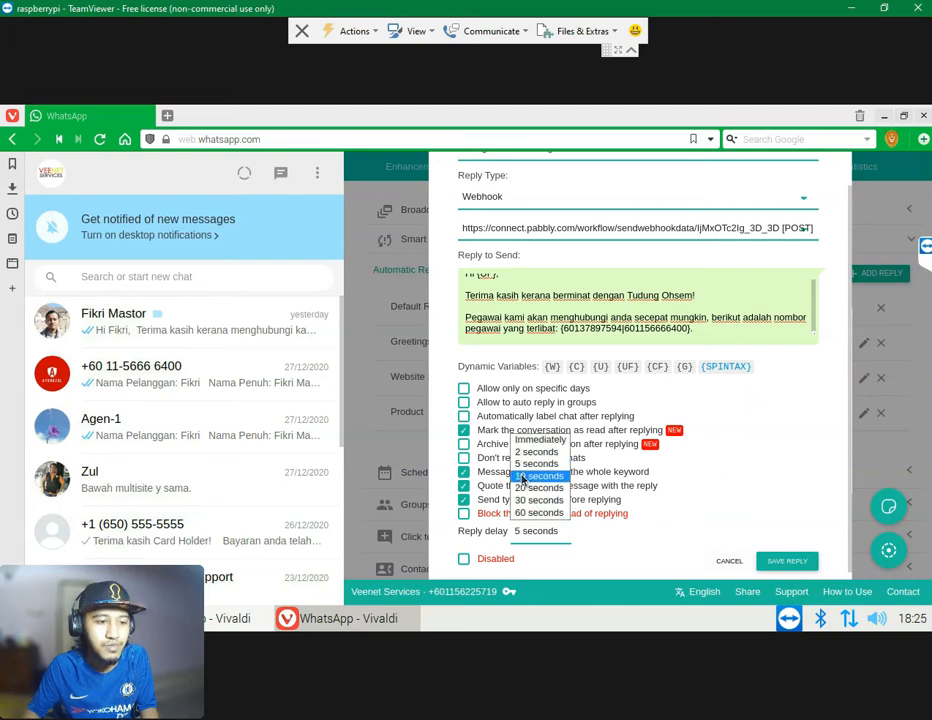
click(522, 477)
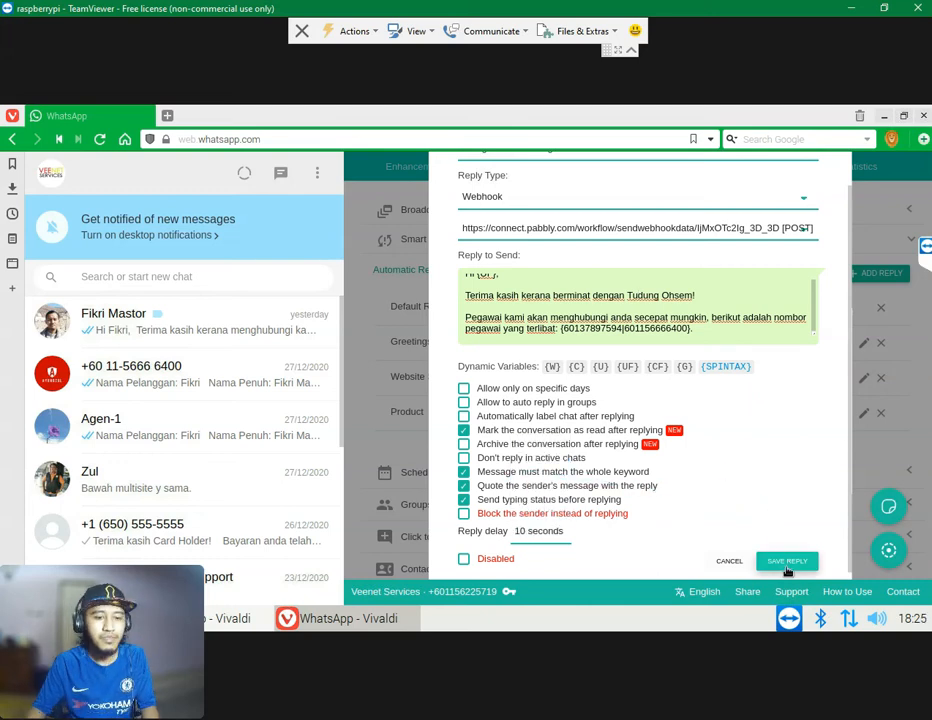
scroll(766, 500, up, 1)
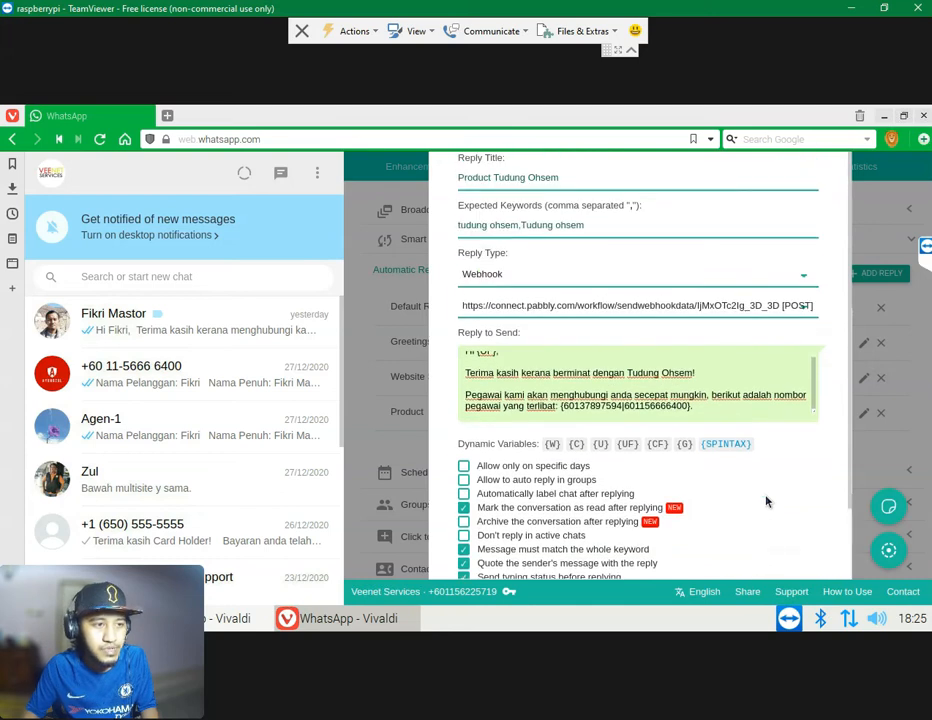
scroll(766, 500, down, 1)
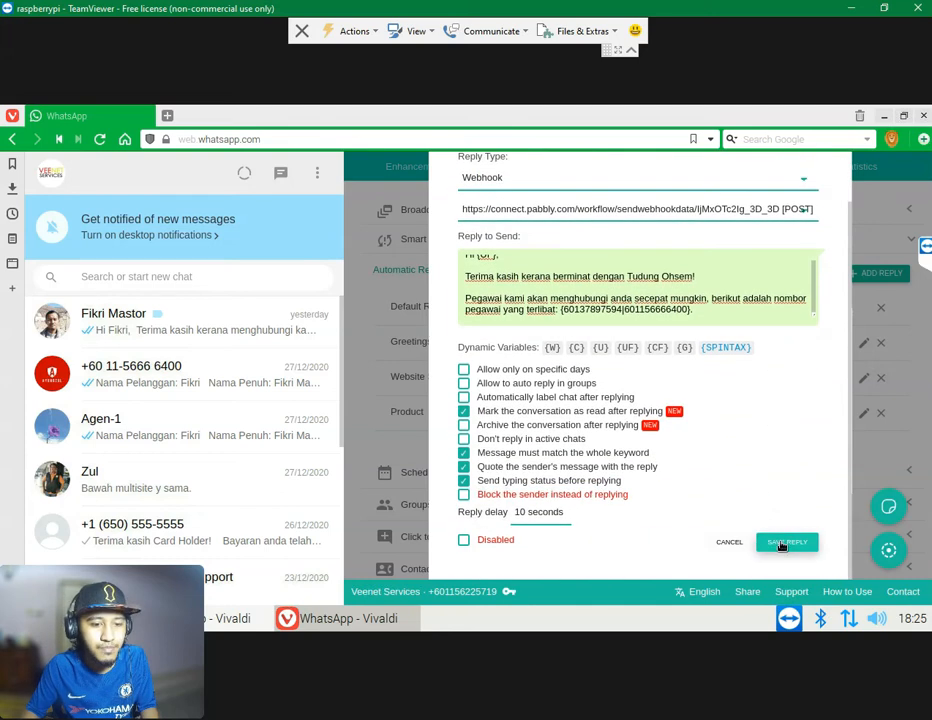
click(785, 543)
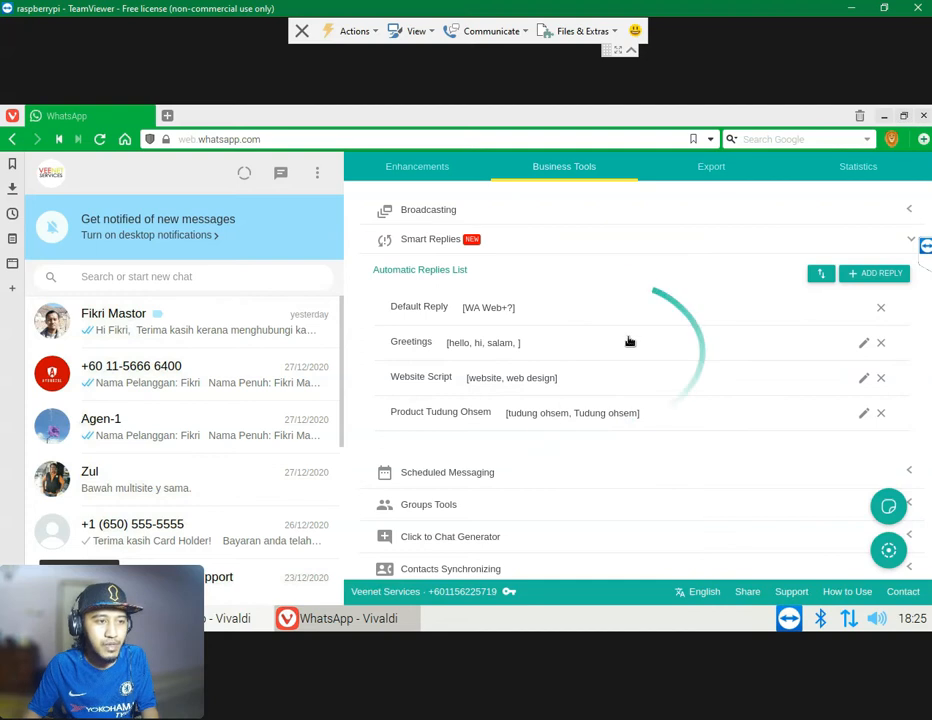
Switch to the Pabbly Connect workflow and review the trigger's stored webhook response.
key(alt+Tab)
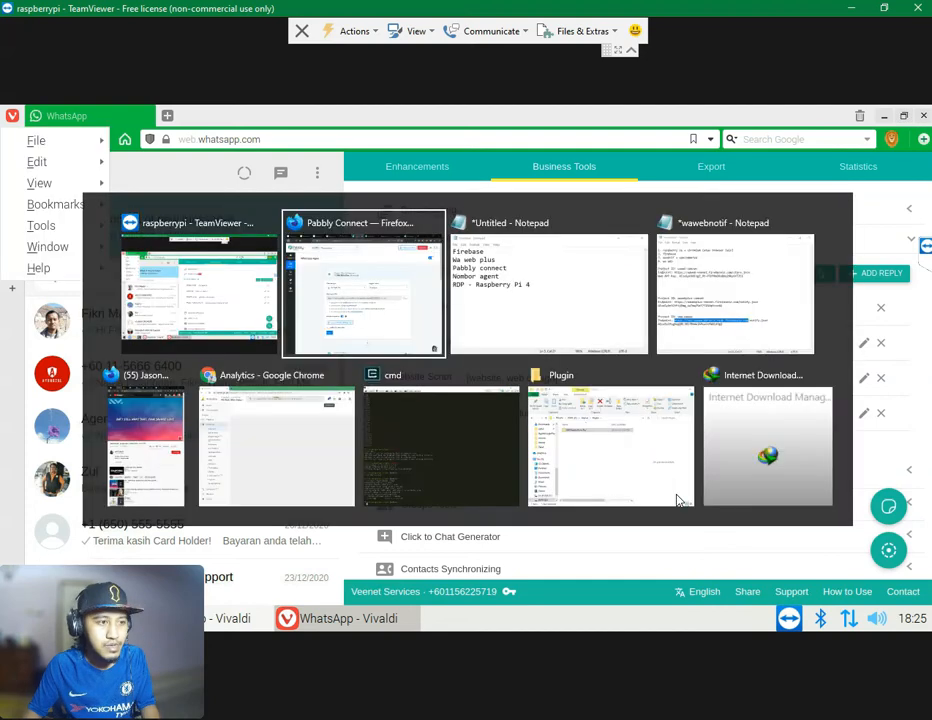
scroll(659, 412, down, 5)
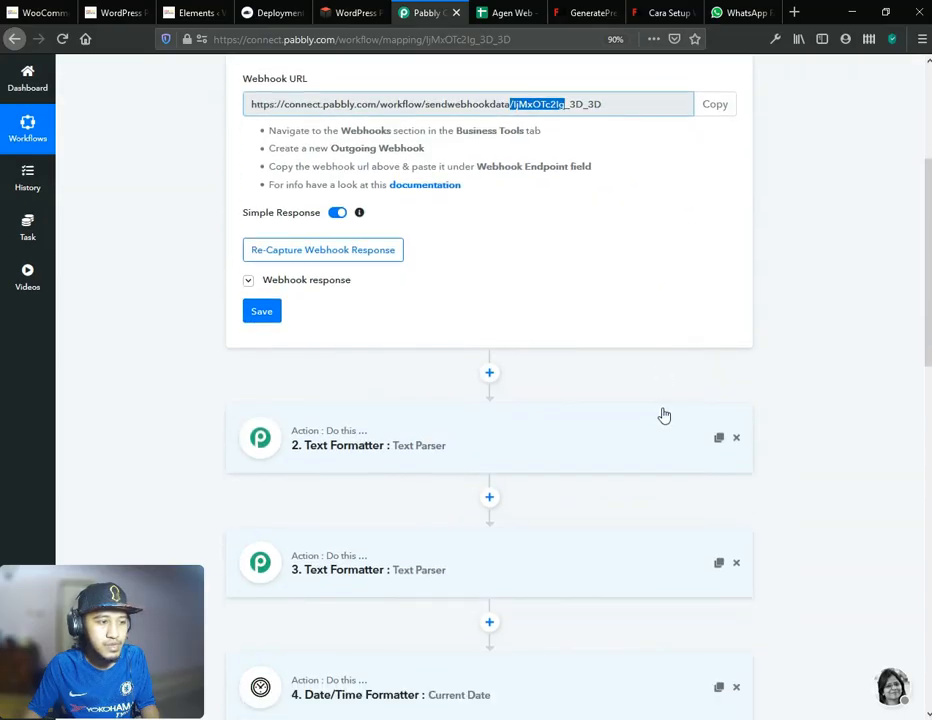
click(256, 286)
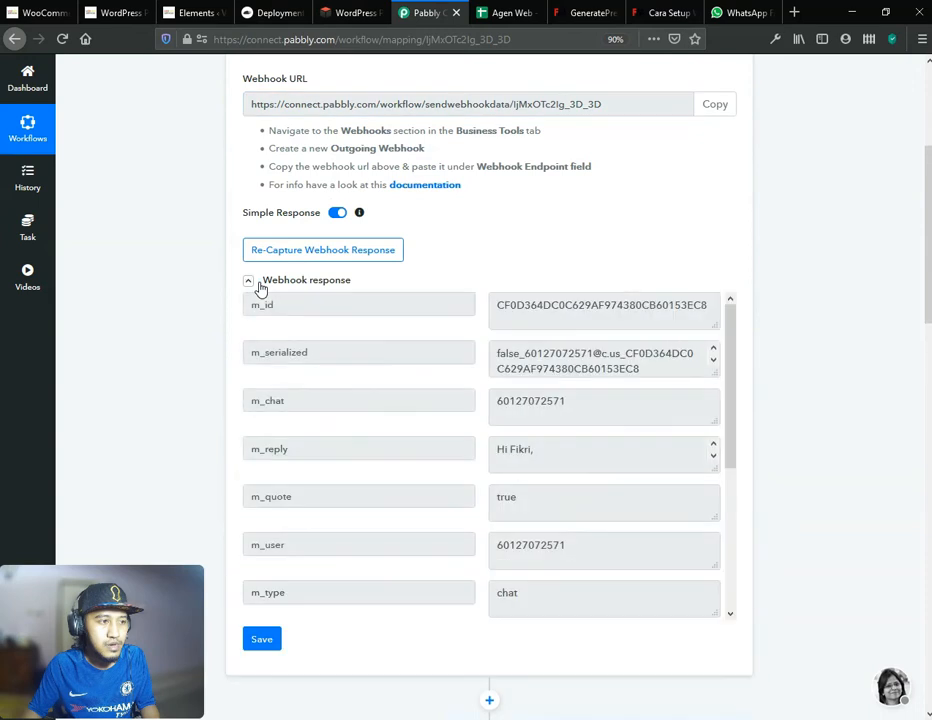
click(283, 284)
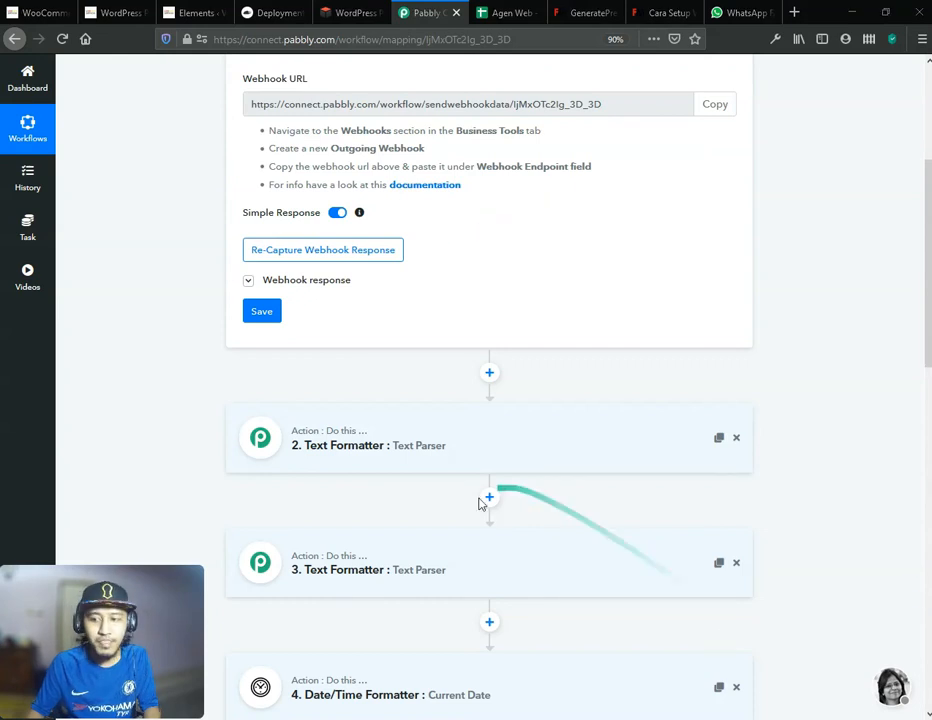
Start re-capturing the trigger's webhook response in Pabbly Connect and send "Tudung ohsem" to Veenet Services in the WhatsApp window.
key(alt+Tab)
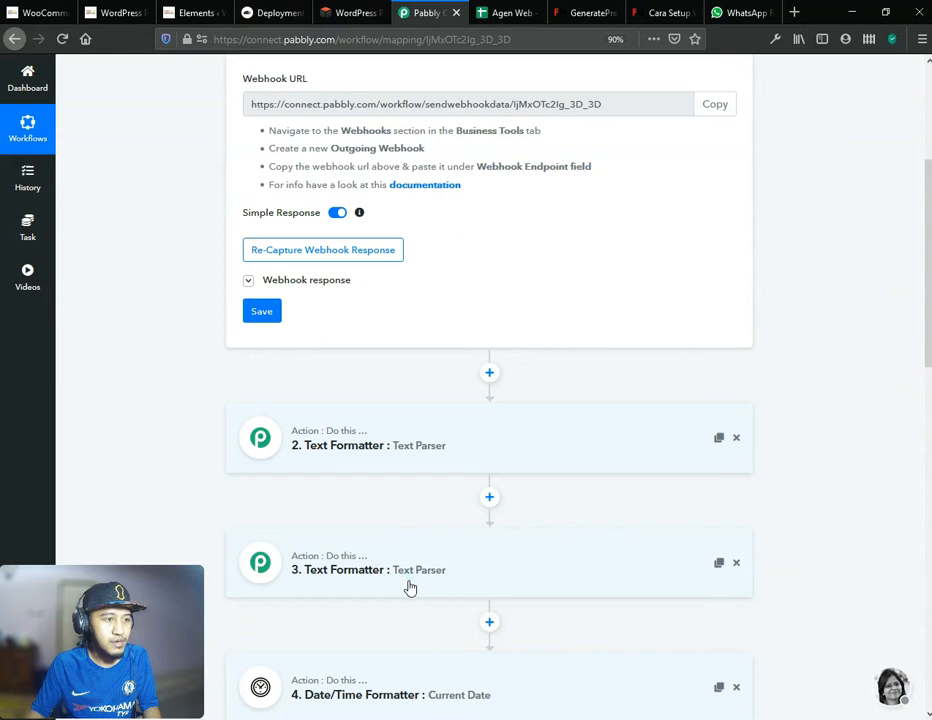
key(alt+Tab)
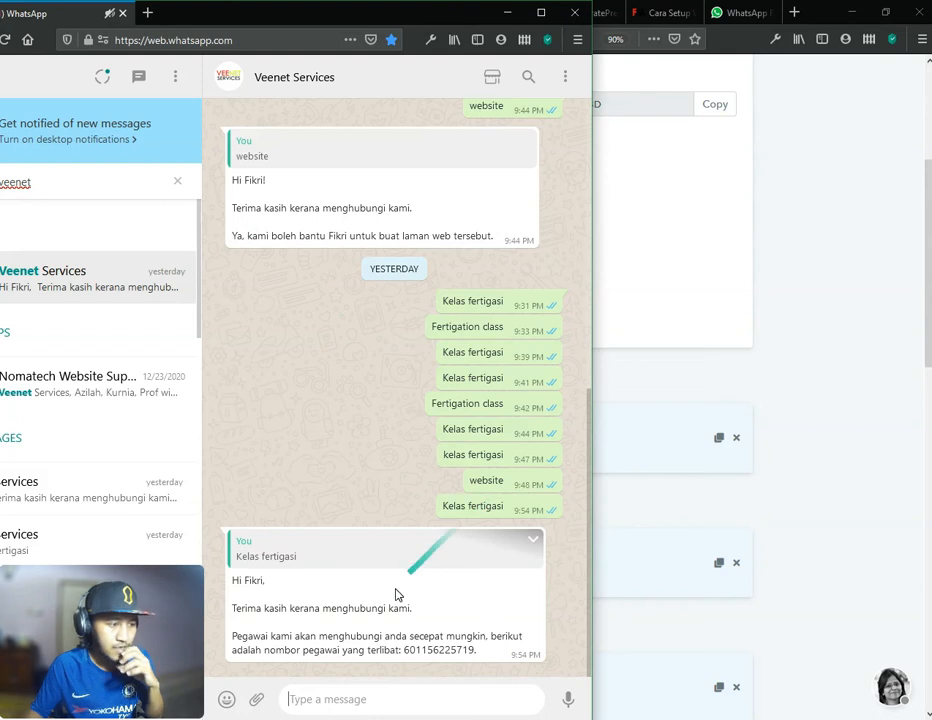
click(407, 700)
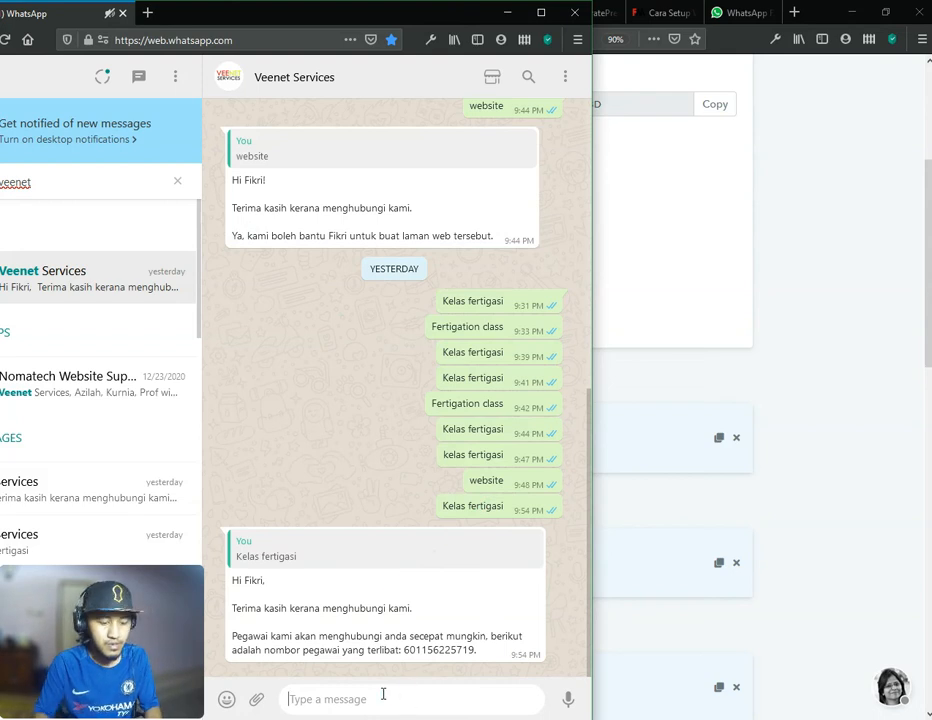
text(Tudung)
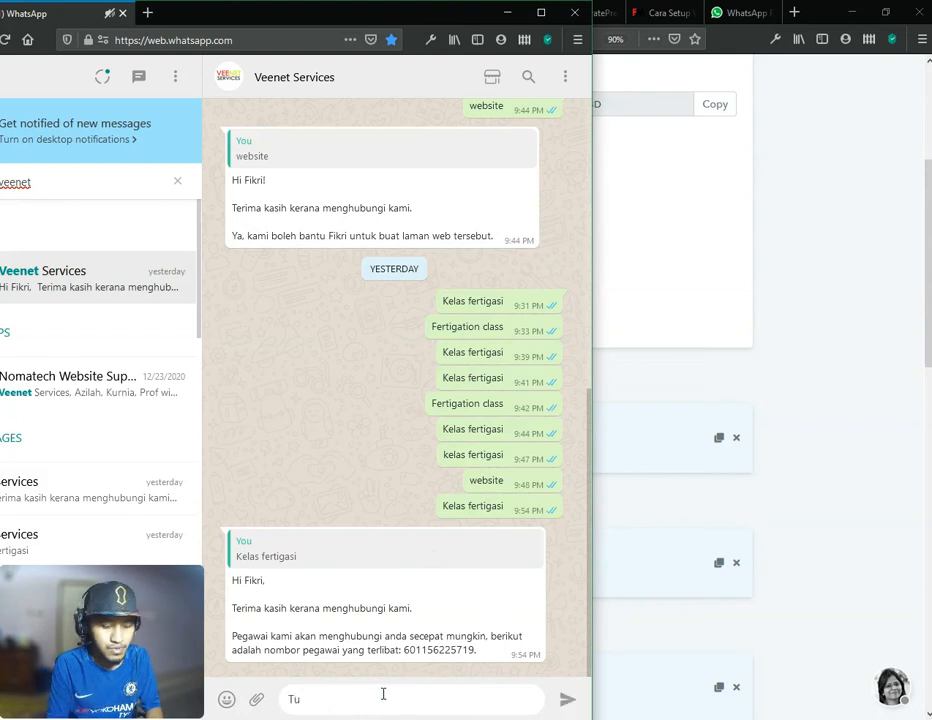
click(782, 349)
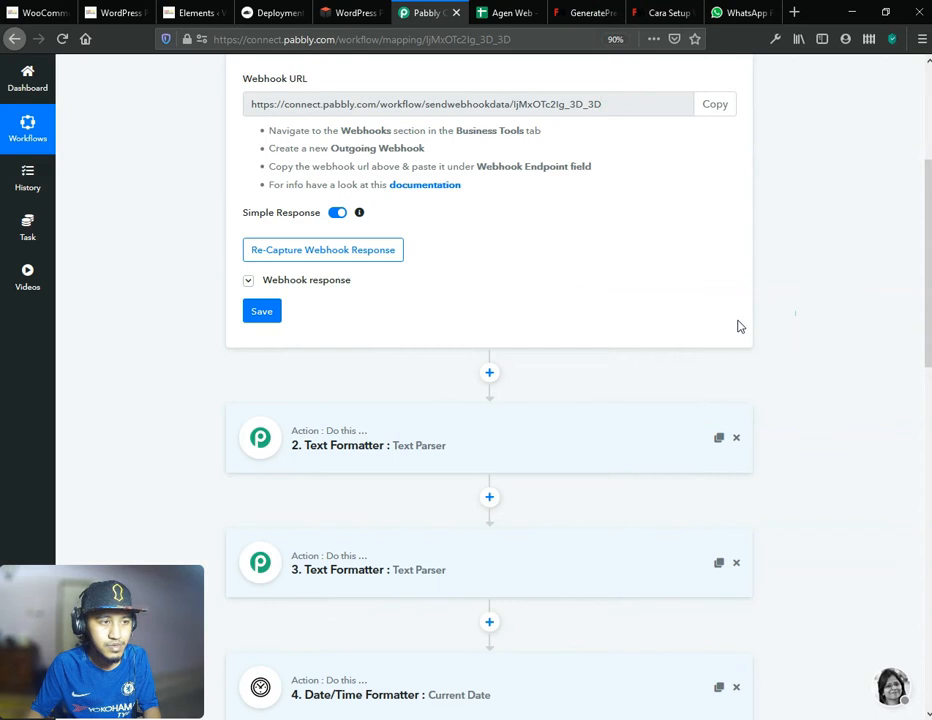
click(314, 252)
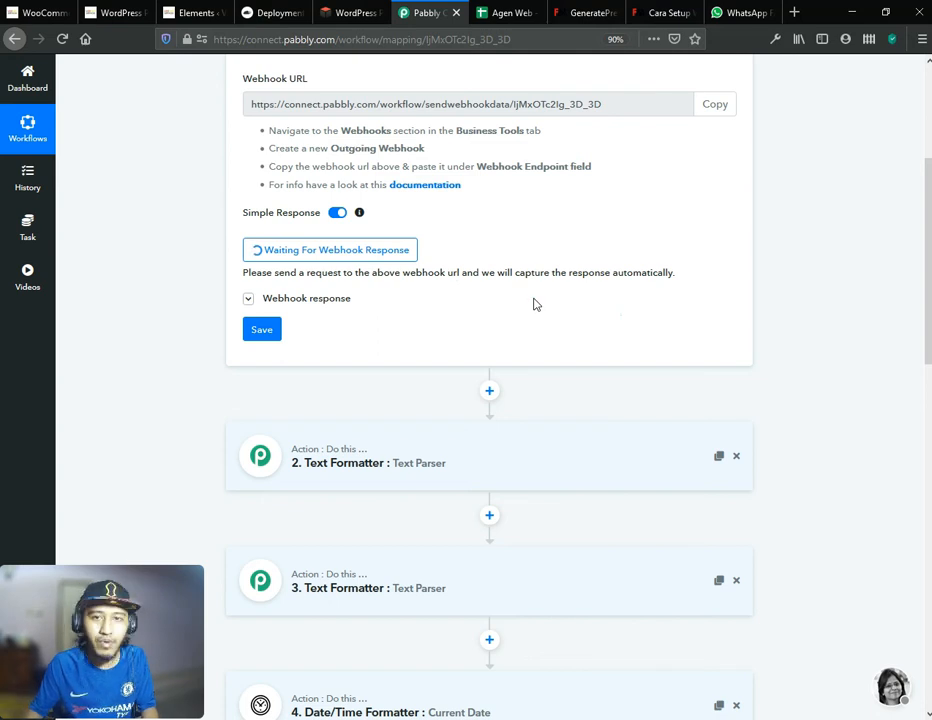
key(alt+Tab)
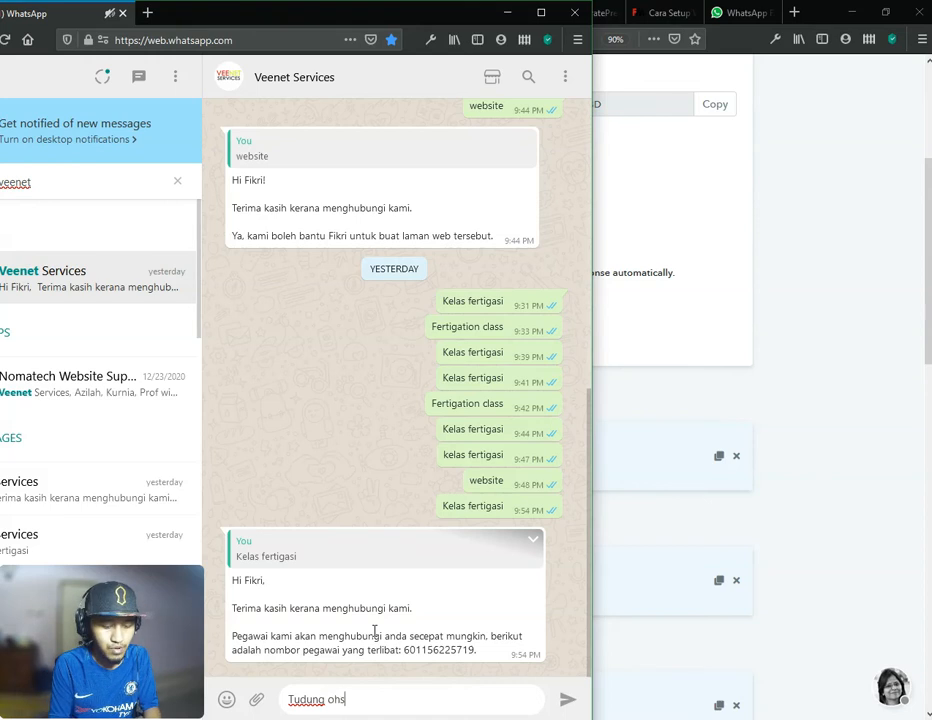
key(Return)
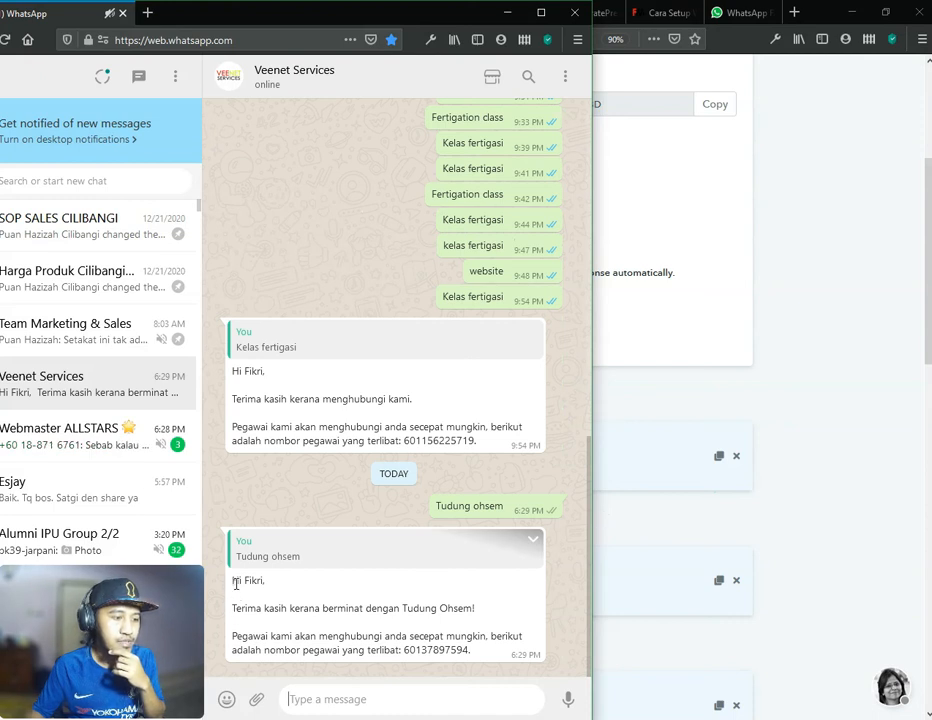
Check the customer name and the assigned staff phone number in the automatic reply.
drag(238, 582, 252, 582)
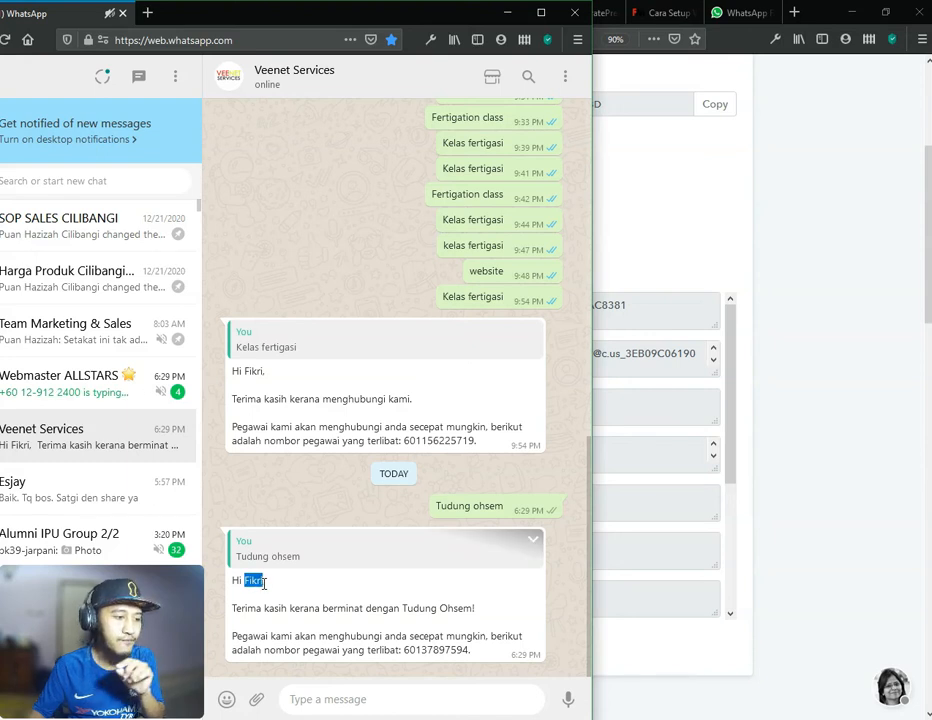
click(250, 604)
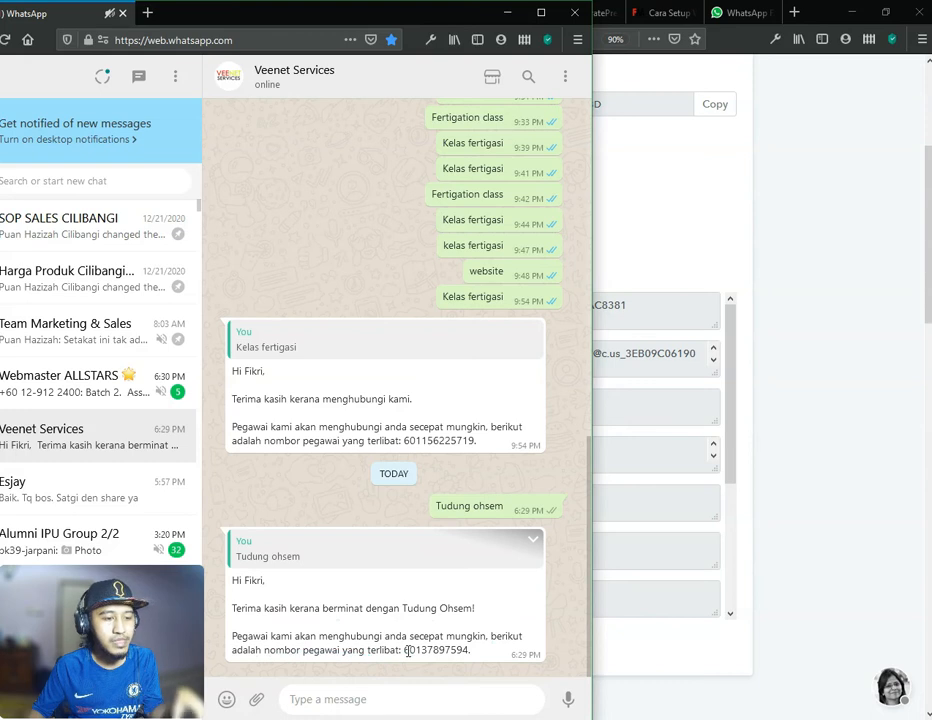
drag(405, 651, 465, 651)
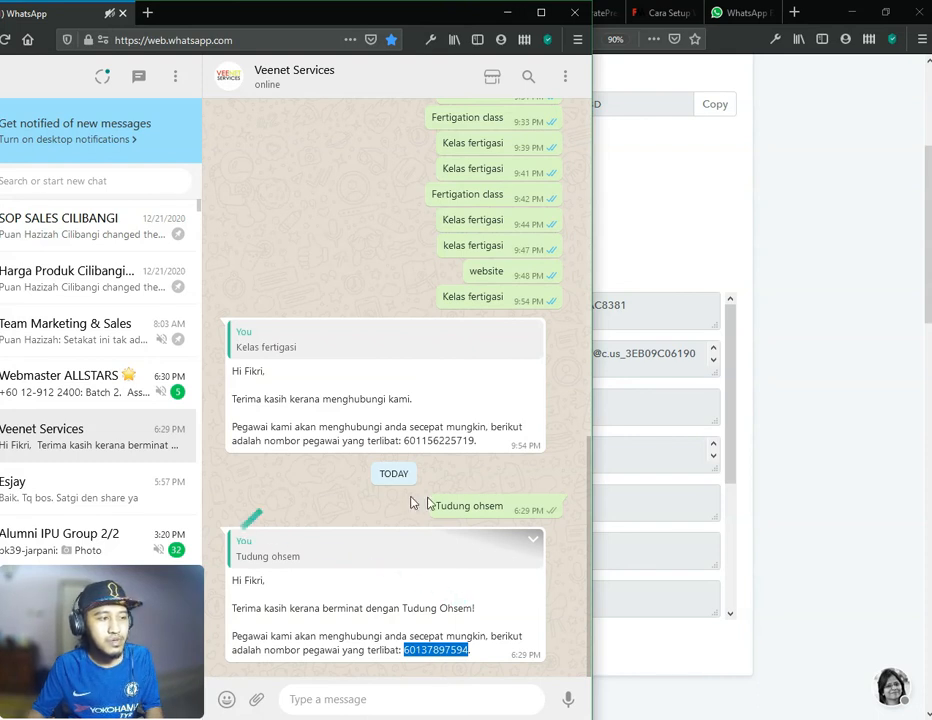
Return to the Pabbly Connect workflow and look through all fields of the newly captured webhook response.
click(812, 459)
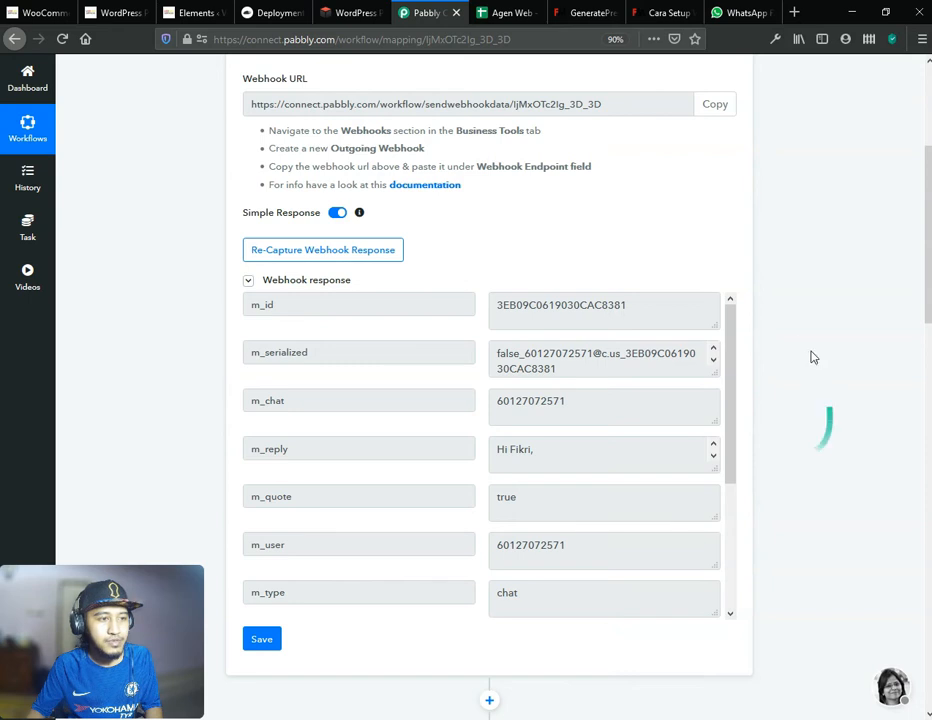
scroll(800, 345, up, 5)
scroll(807, 345, down, 5)
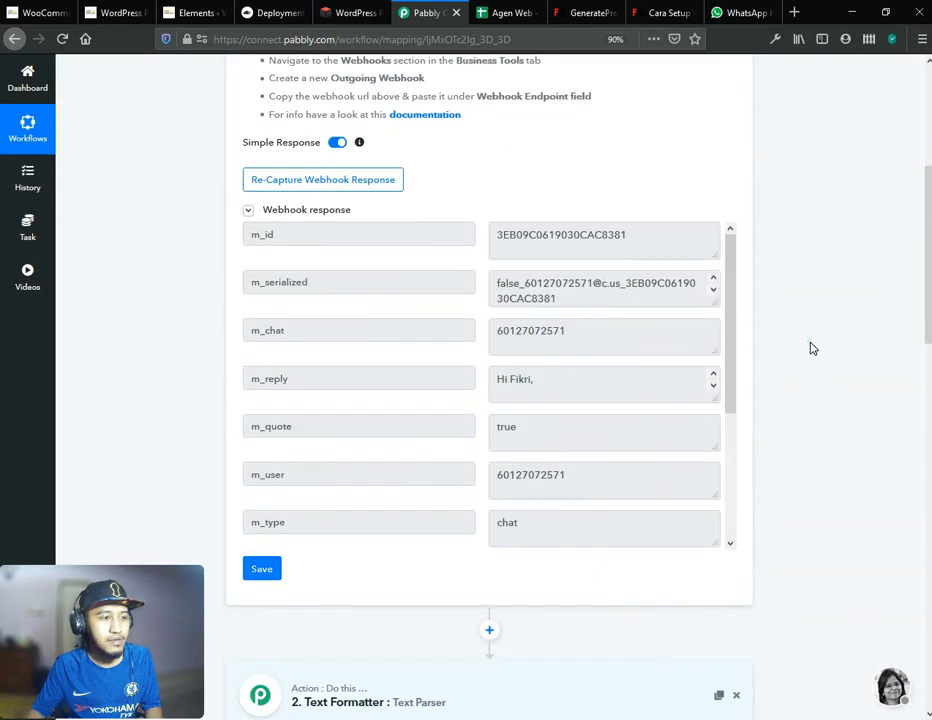
scroll(812, 347, down, 2)
scroll(811, 347, up, 3)
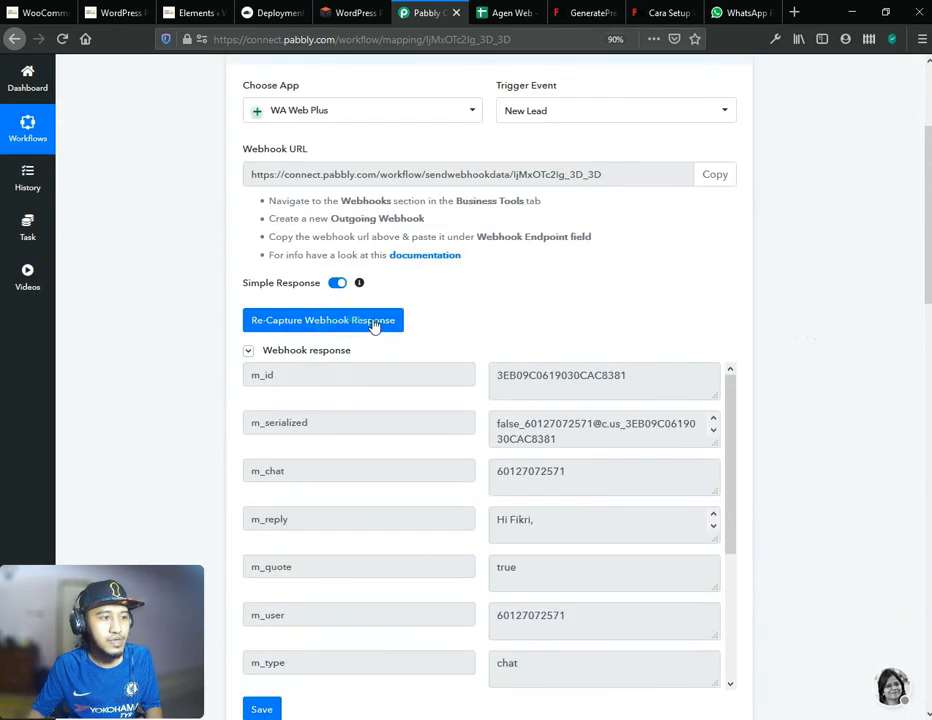
scroll(811, 335, down, 3)
scroll(659, 324, down, 2)
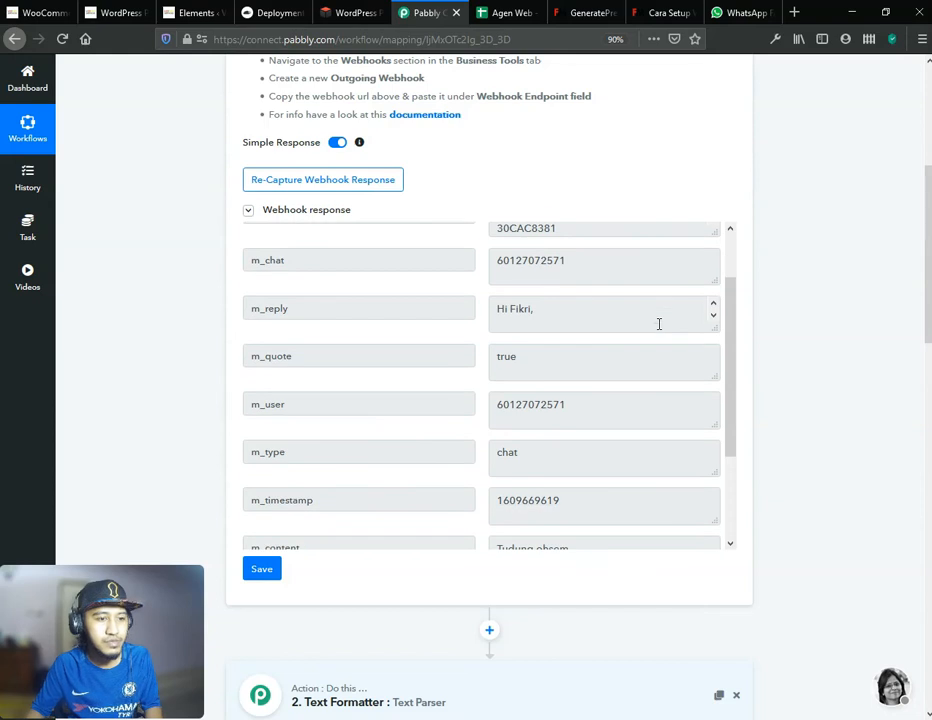
scroll(659, 324, down, 5)
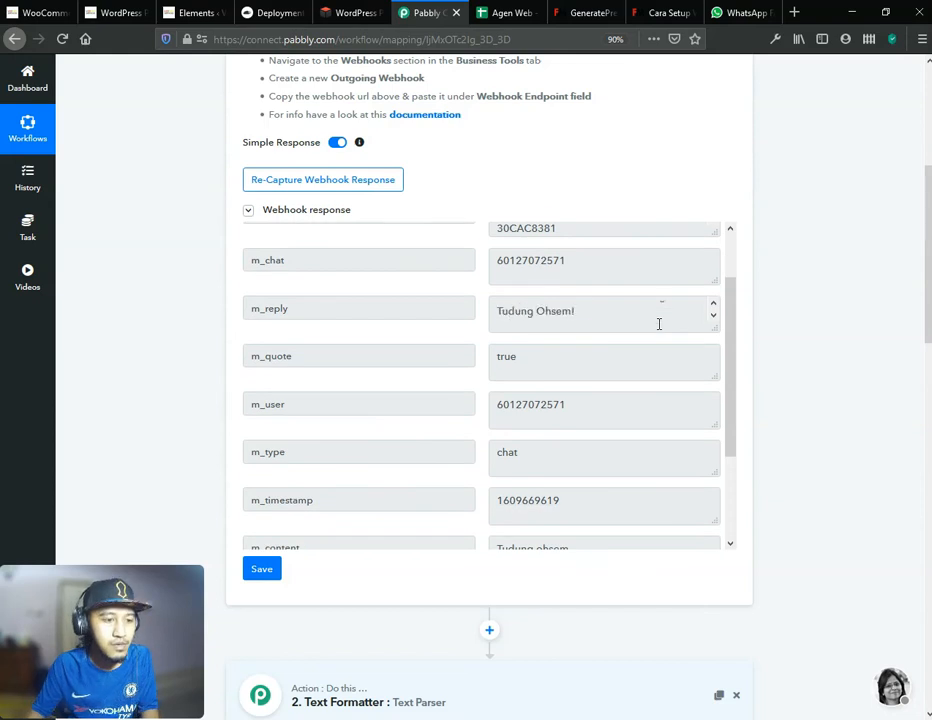
scroll(724, 498, down, 3)
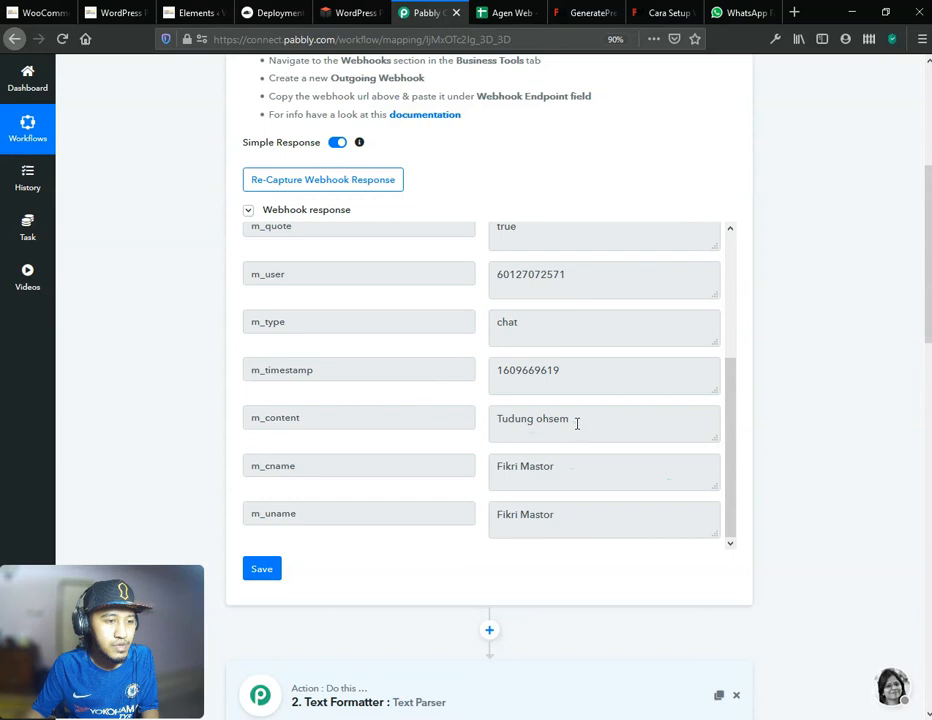
Highlight the m_content, m_timestamp and m_user values in the captured response to inspect each one.
drag(577, 423, 493, 420)
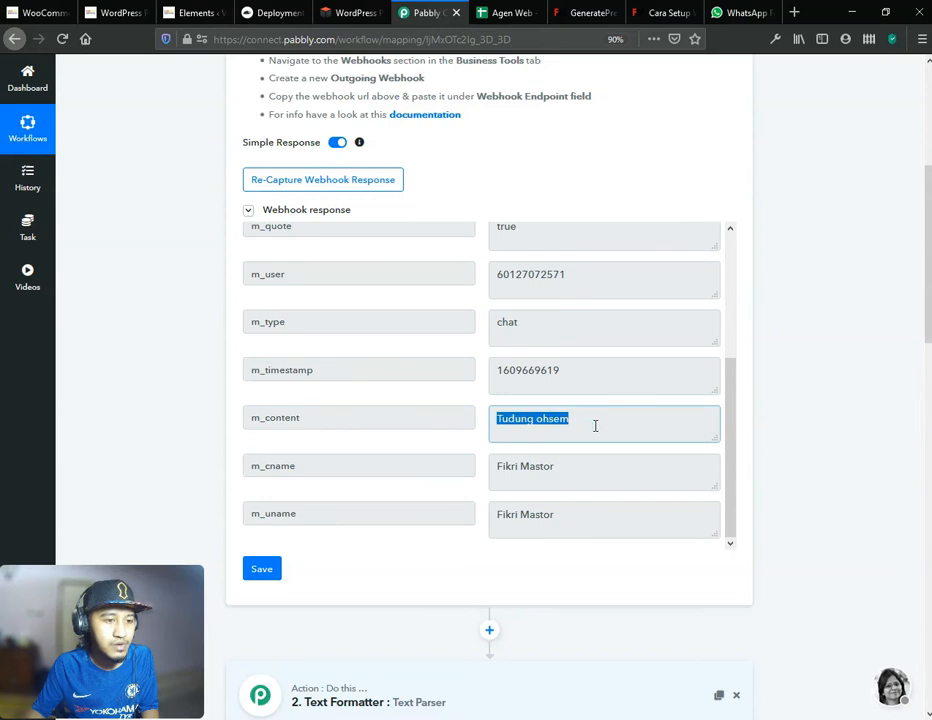
scroll(597, 425, down, 3)
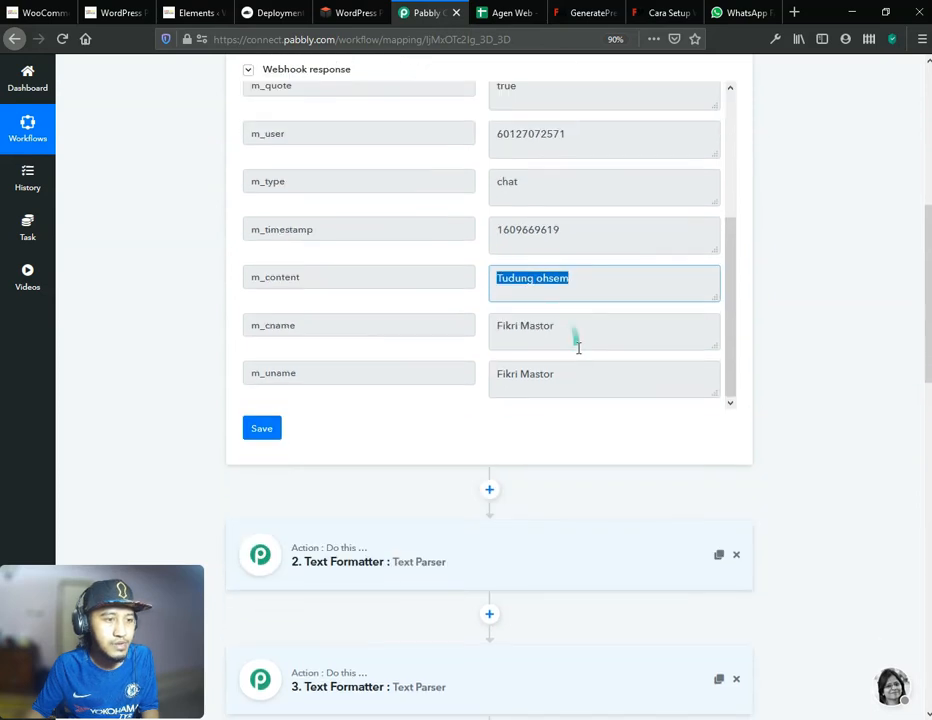
scroll(560, 355, up, 3)
drag(578, 368, 488, 371)
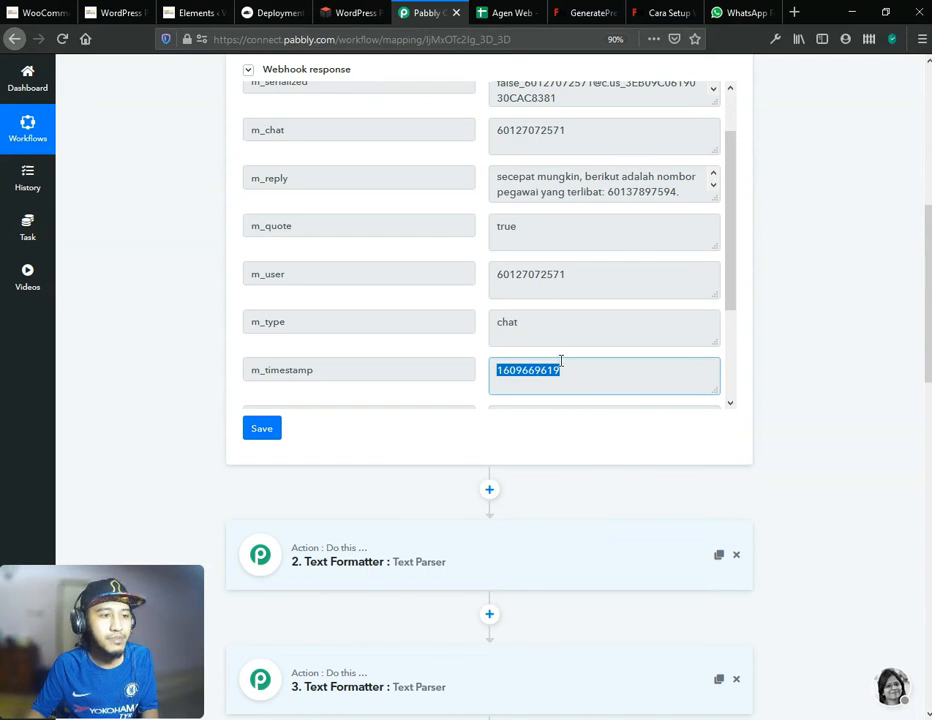
scroll(561, 362, up, 1)
drag(566, 345, 477, 336)
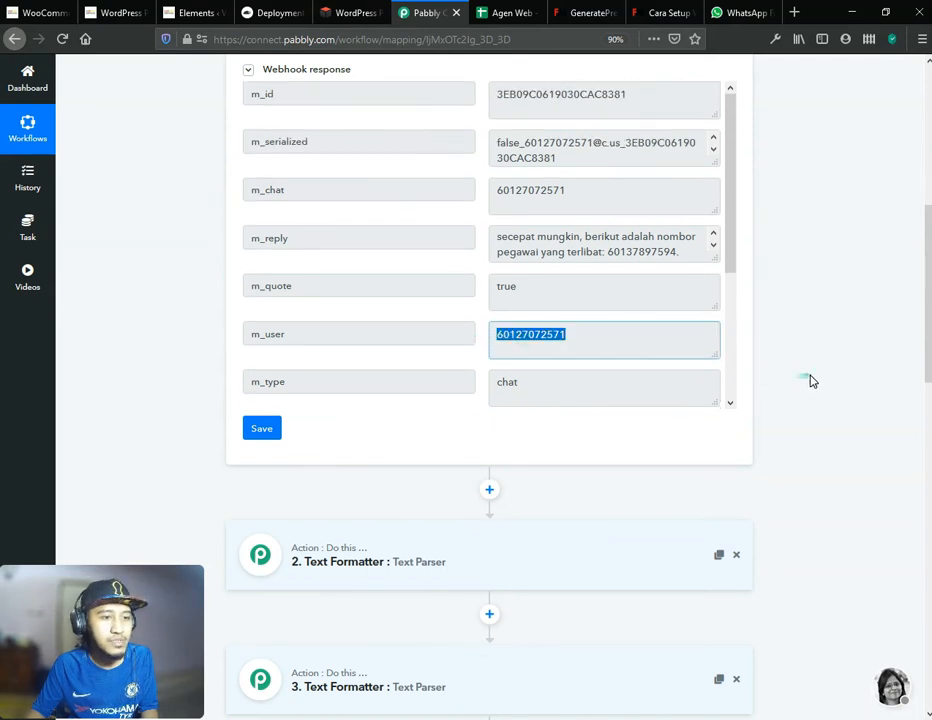
Enlarge the m_reply value box to read the whole reply and highlight the staff phone number in it.
scroll(811, 383, up, 2)
scroll(712, 330, down, 1)
drag(712, 330, 470, 285)
click(645, 411)
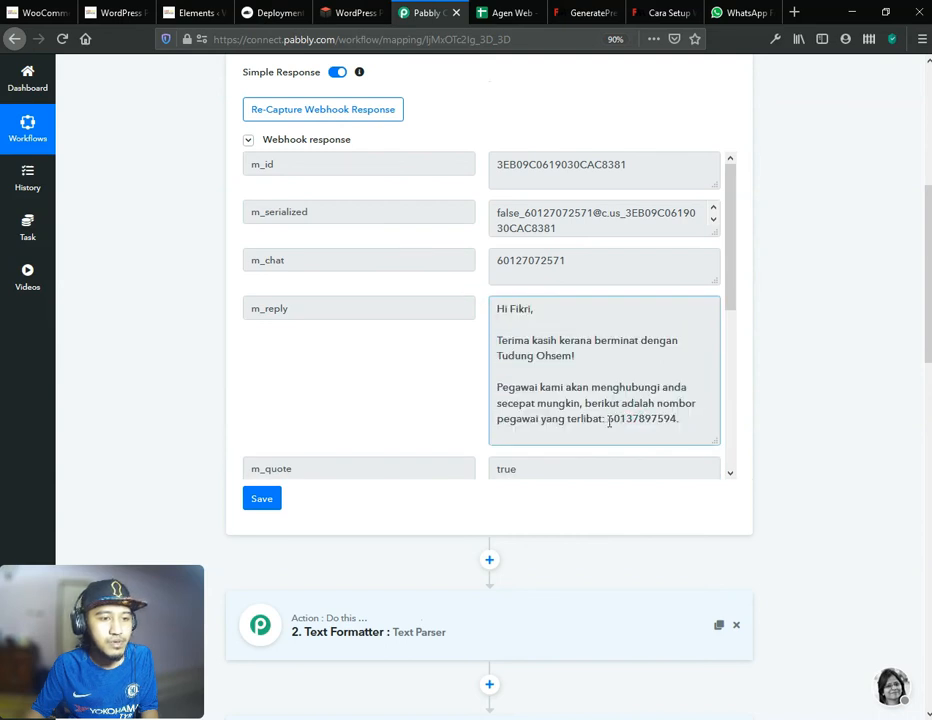
drag(608, 421, 678, 423)
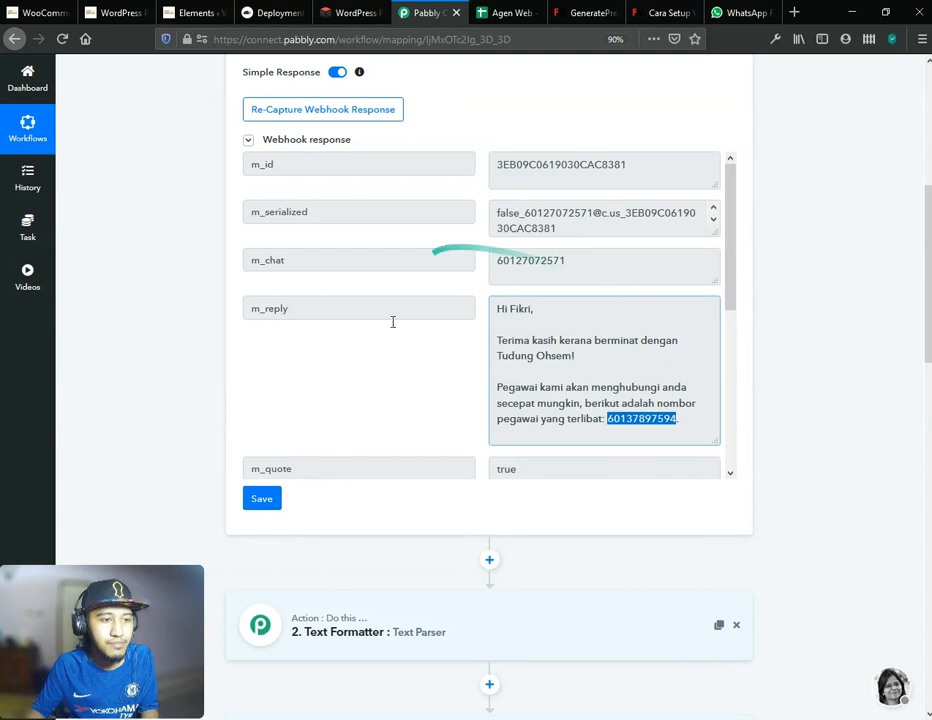
click(624, 418)
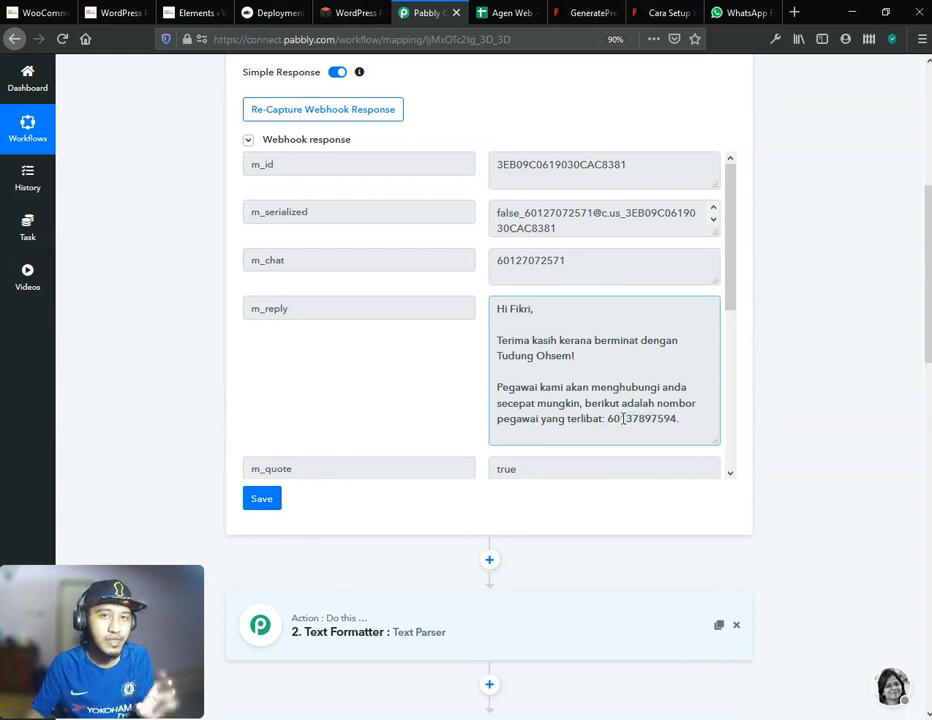
Open the second action, Text Formatter : Text Parser, and clear the mapped reply from its Text field.
scroll(803, 443, down, 3)
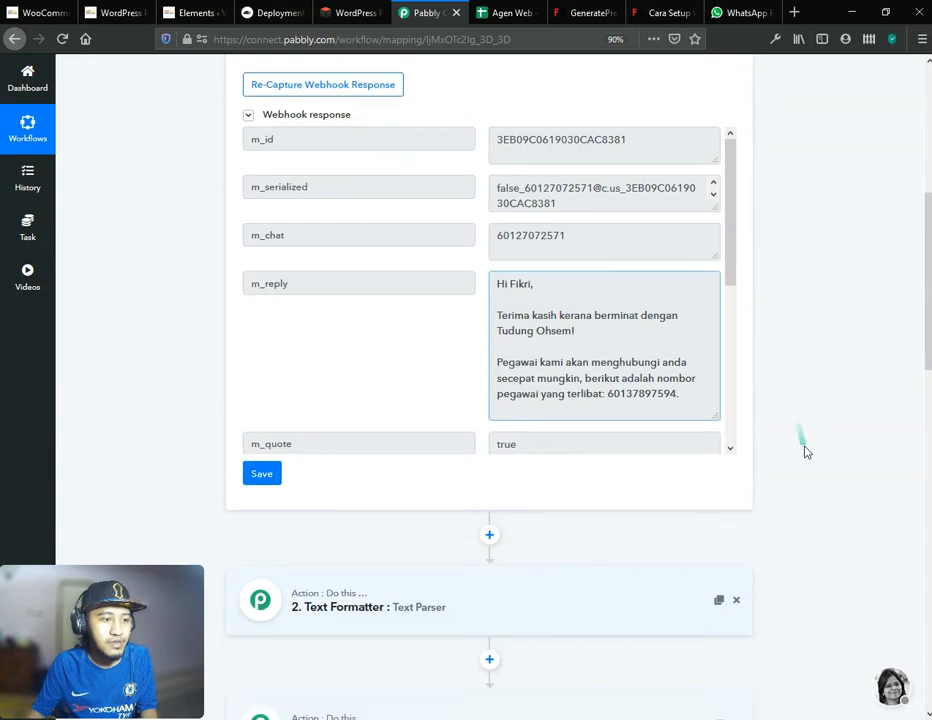
scroll(810, 458, up, 5)
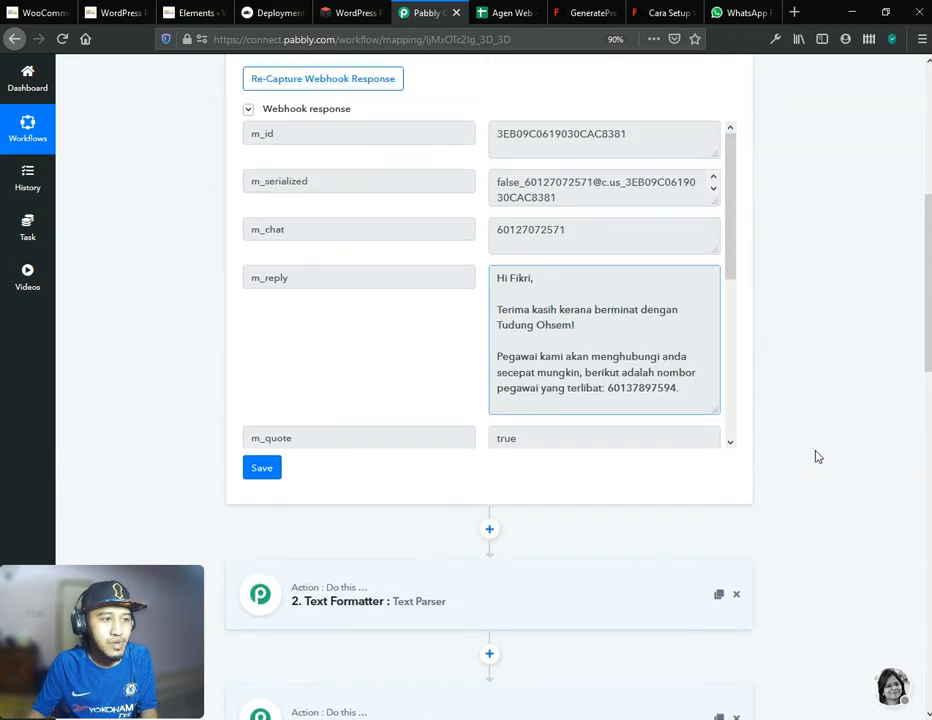
scroll(765, 291, down, 3)
scroll(765, 291, down, 2)
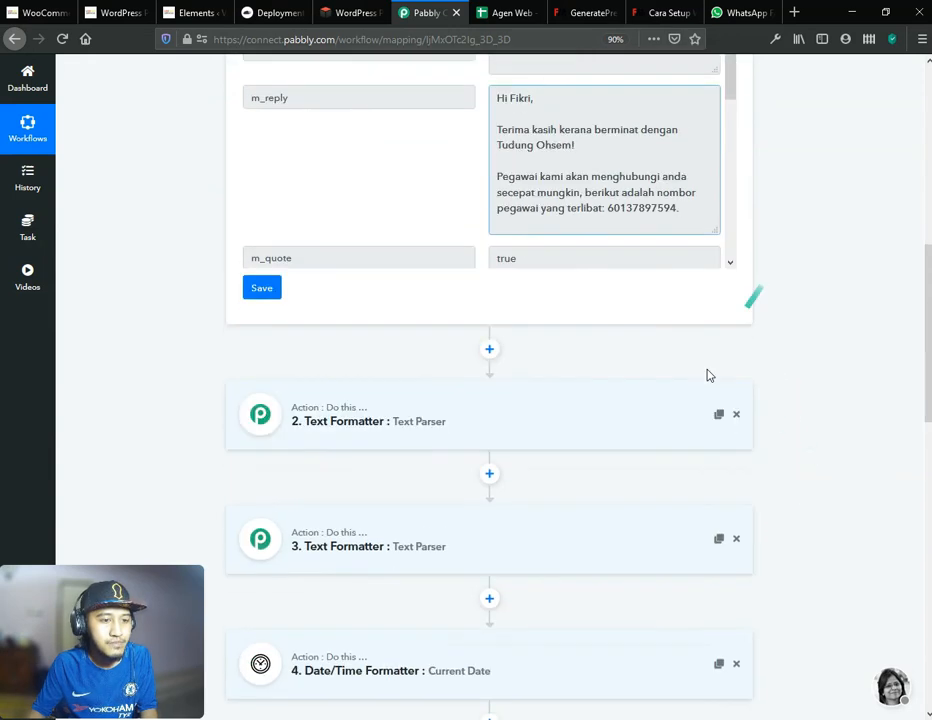
click(553, 435)
scroll(707, 414, down, 3)
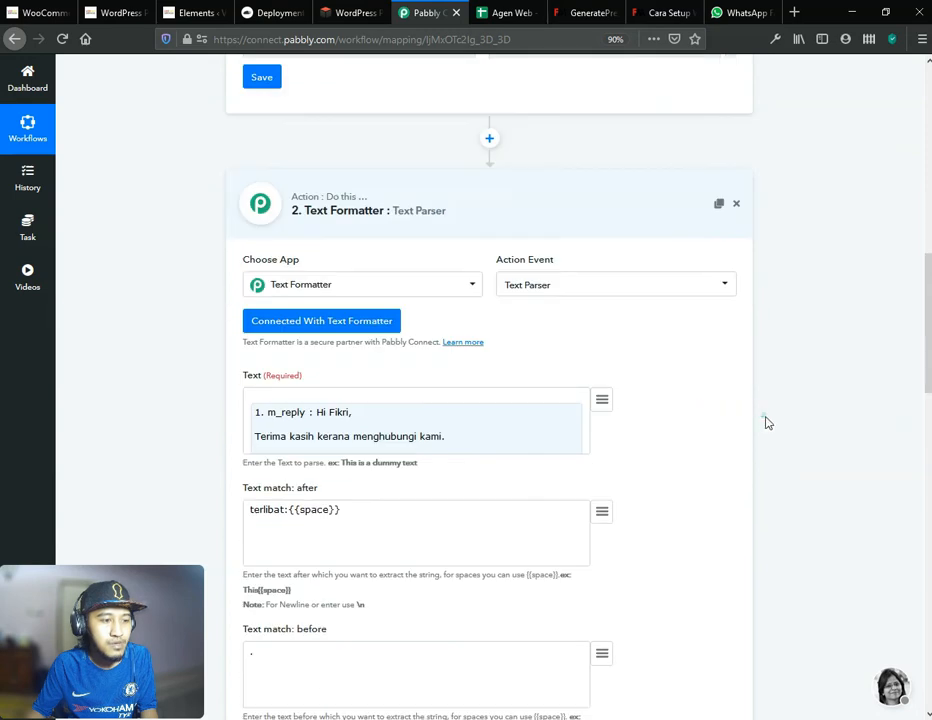
click(549, 428)
key(ctrl+a)
key(BackSpace)
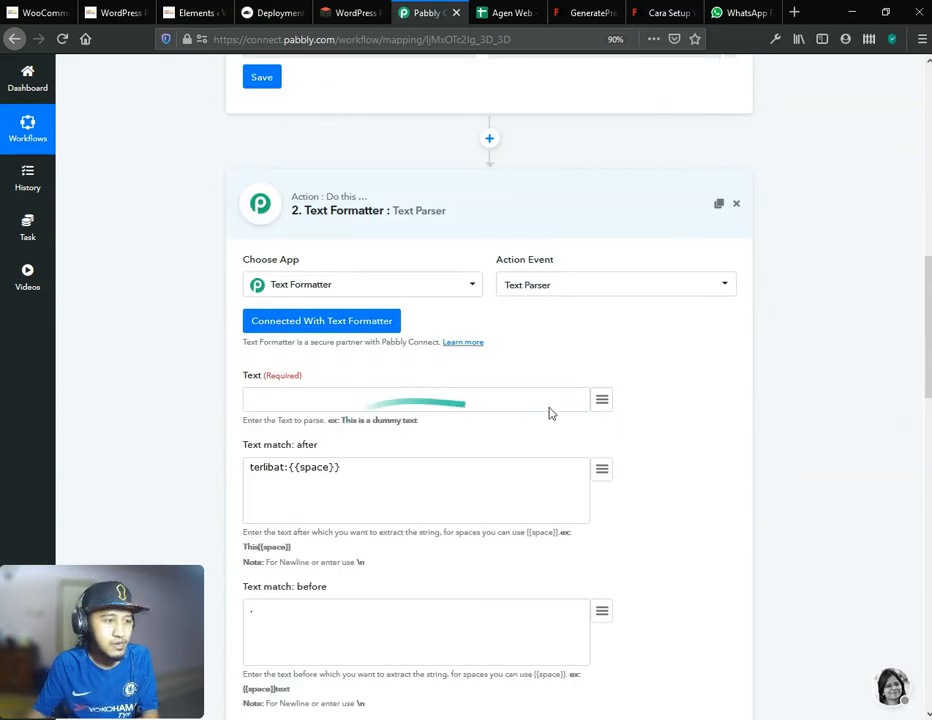
Reload the Text Formatter connection in step 2 and save the trigger's newly captured webhook response.
click(602, 401)
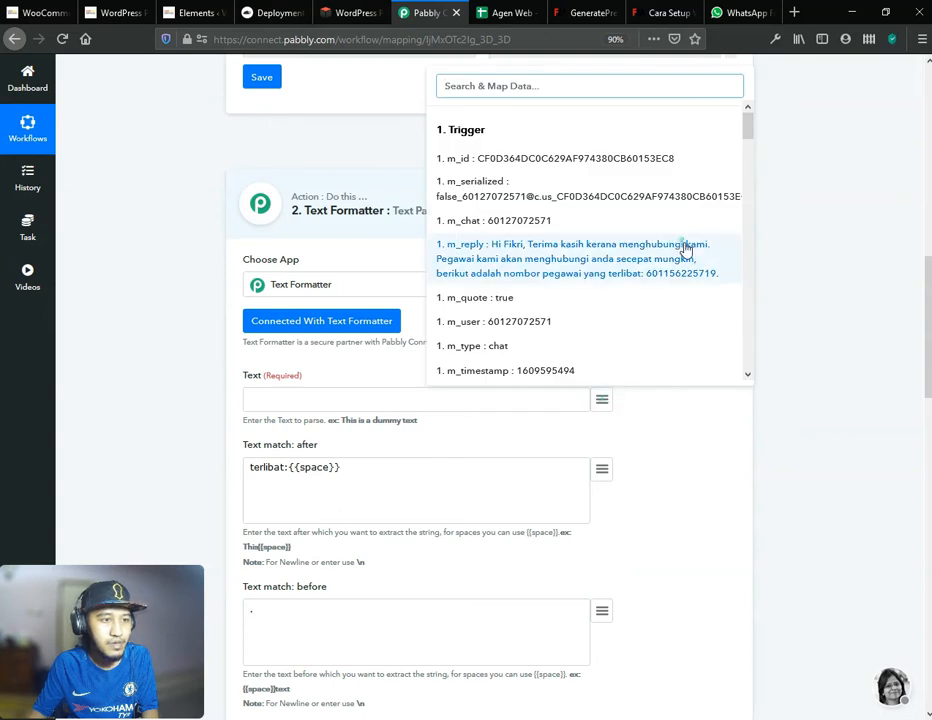
scroll(690, 256, down, 3)
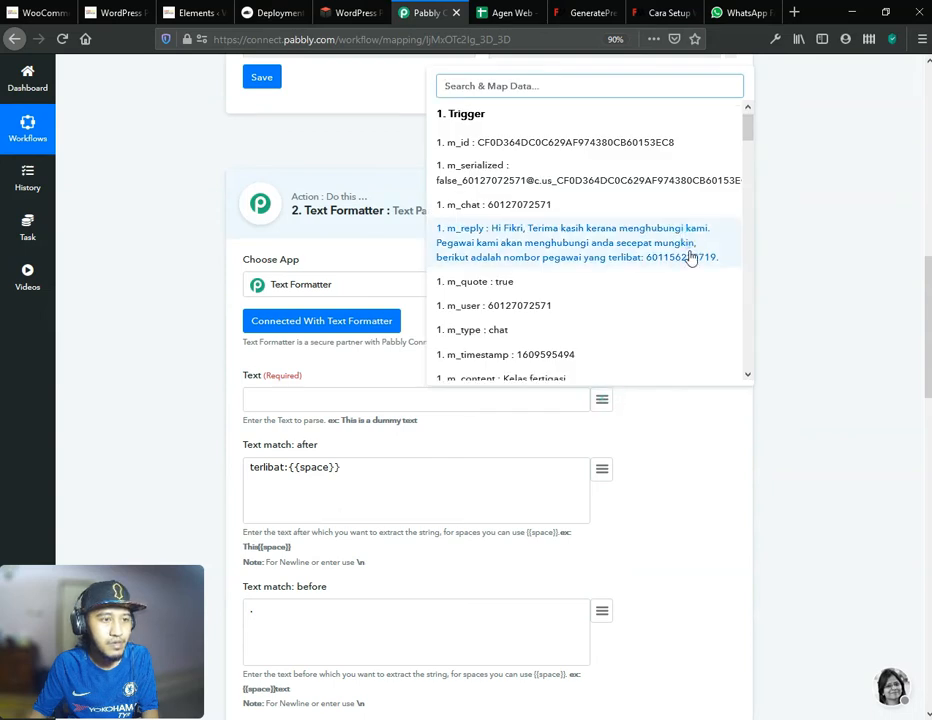
click(842, 326)
click(349, 328)
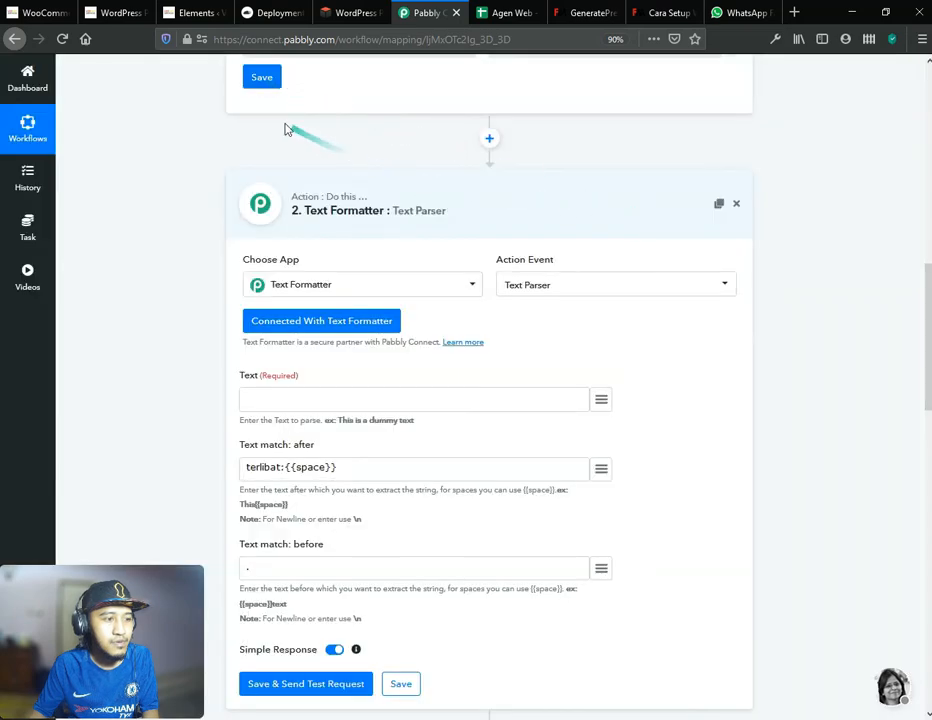
click(262, 78)
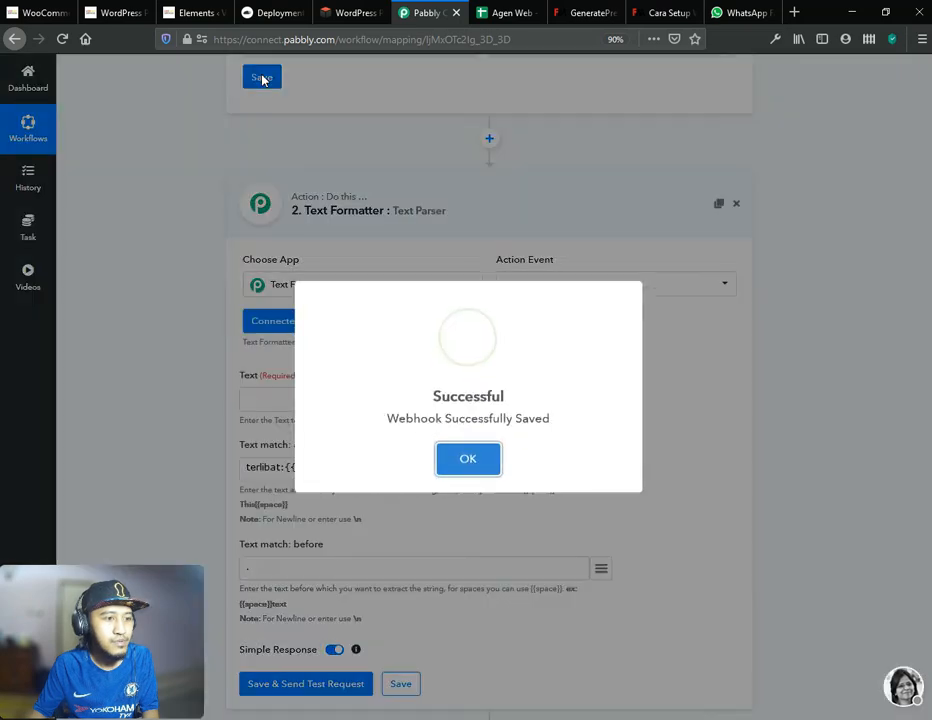
click(467, 458)
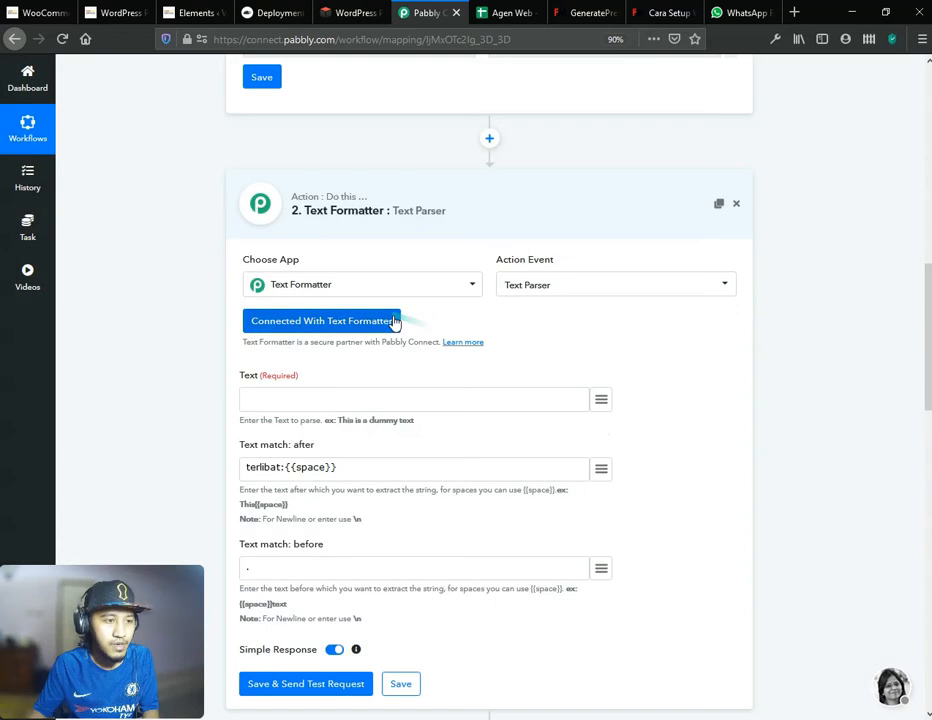
Map the trigger's m_reply value into the Text field of the step 2 text parser.
click(603, 412)
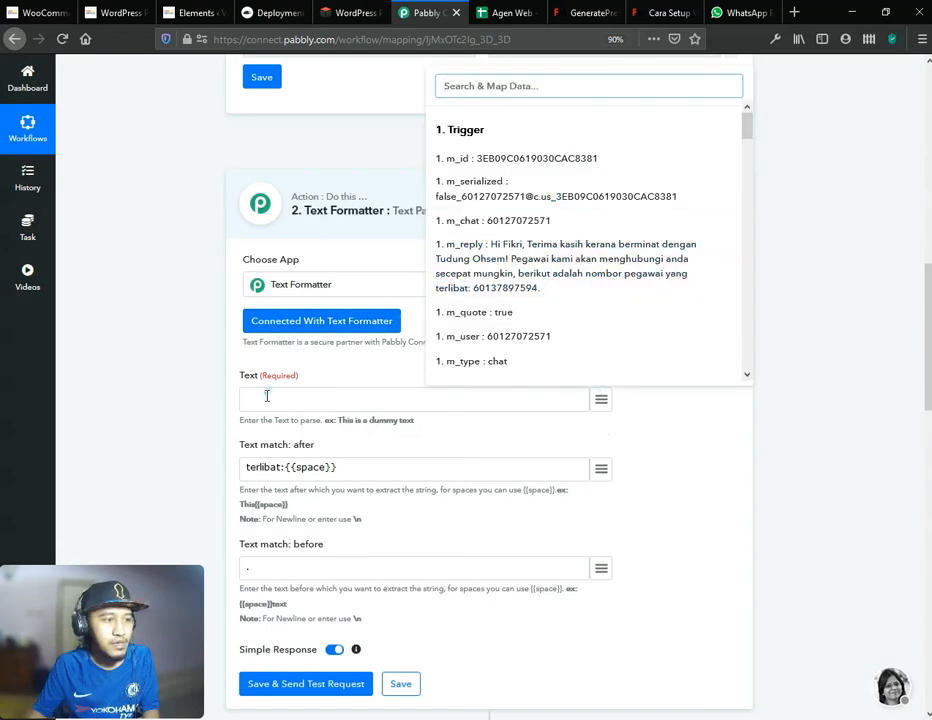
click(528, 287)
scroll(640, 405, down, 1)
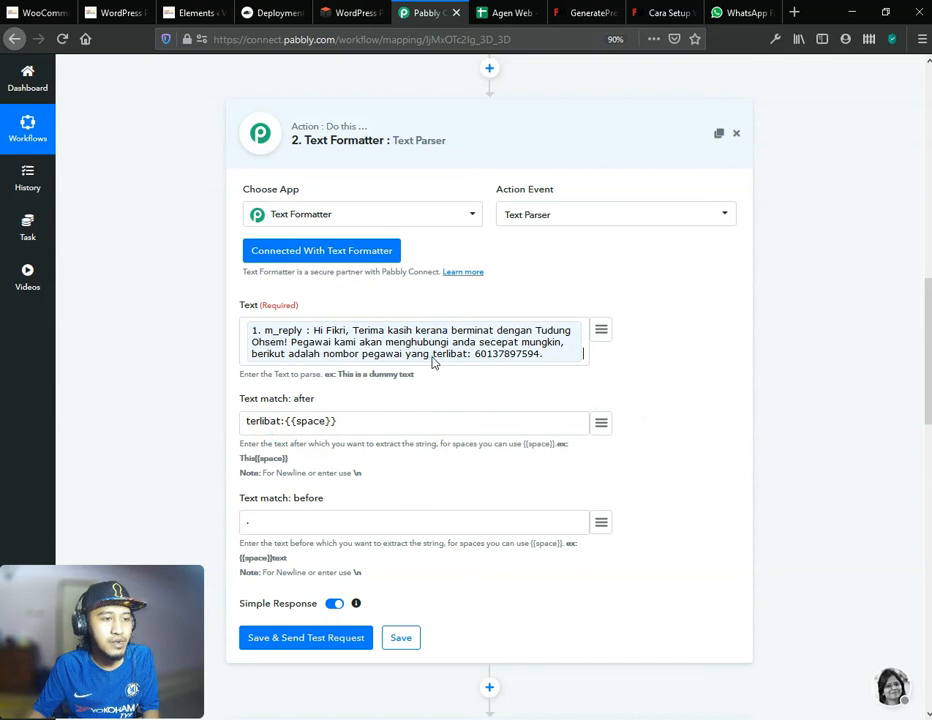
Check that step 2 uses Text Formatter as its app and Text Parser as its action event.
click(452, 216)
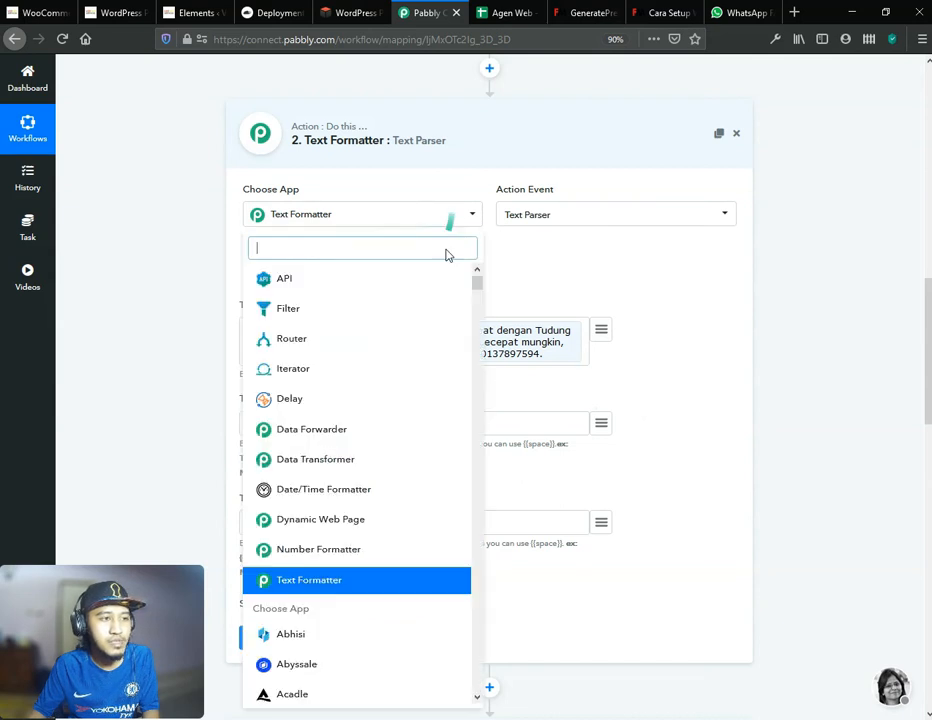
click(385, 584)
click(535, 222)
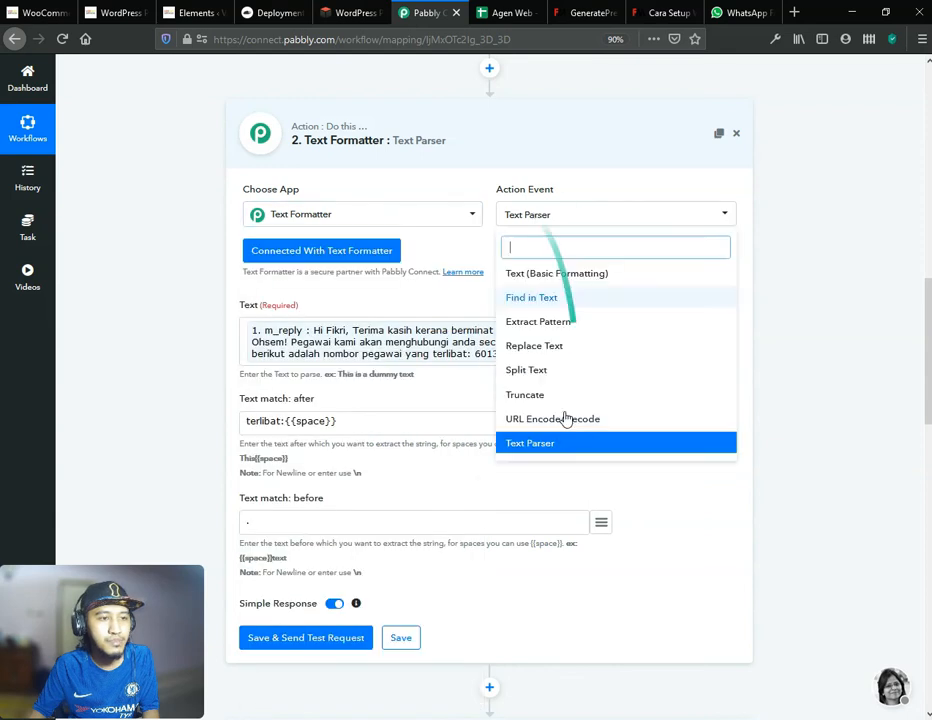
click(790, 431)
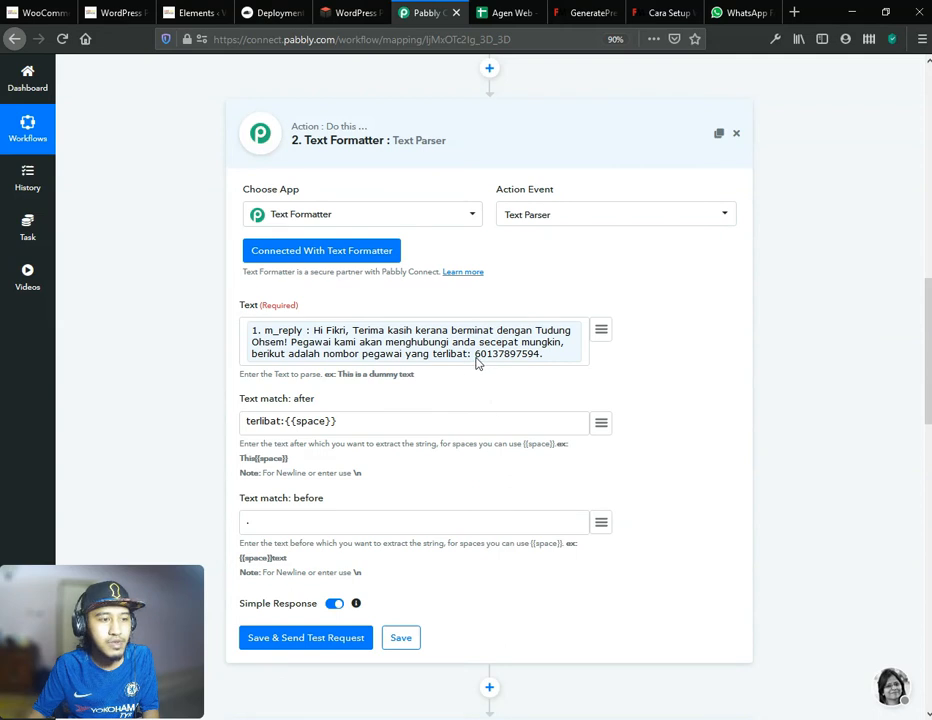
Inspect the text-match-after value terlibat:{{space}} and the full stop set as text match before in step 2.
triple_click(261, 427)
click(366, 424)
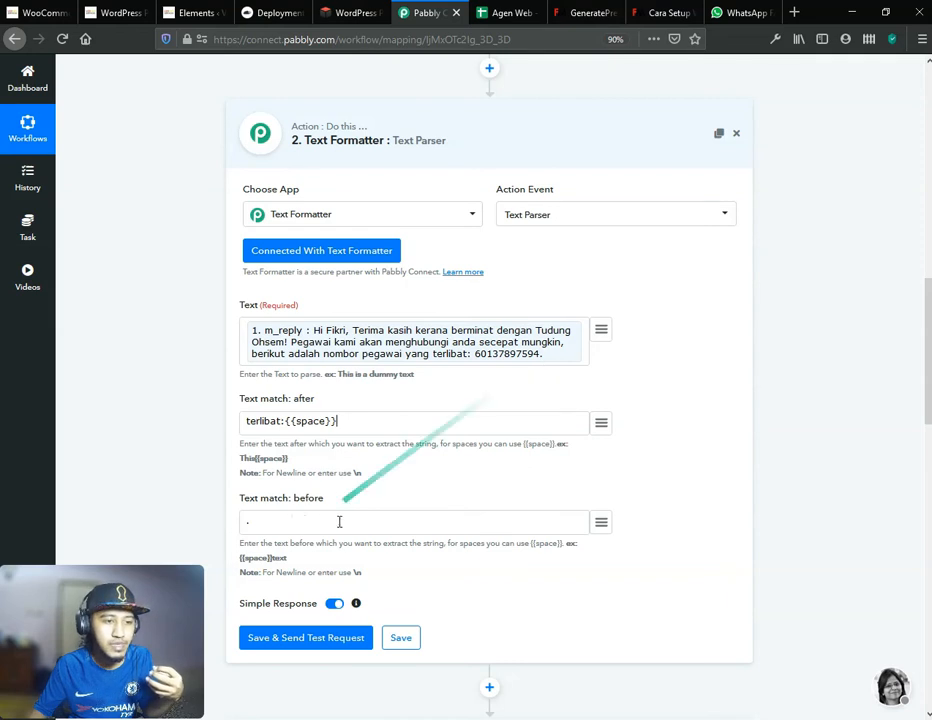
double_click(250, 521)
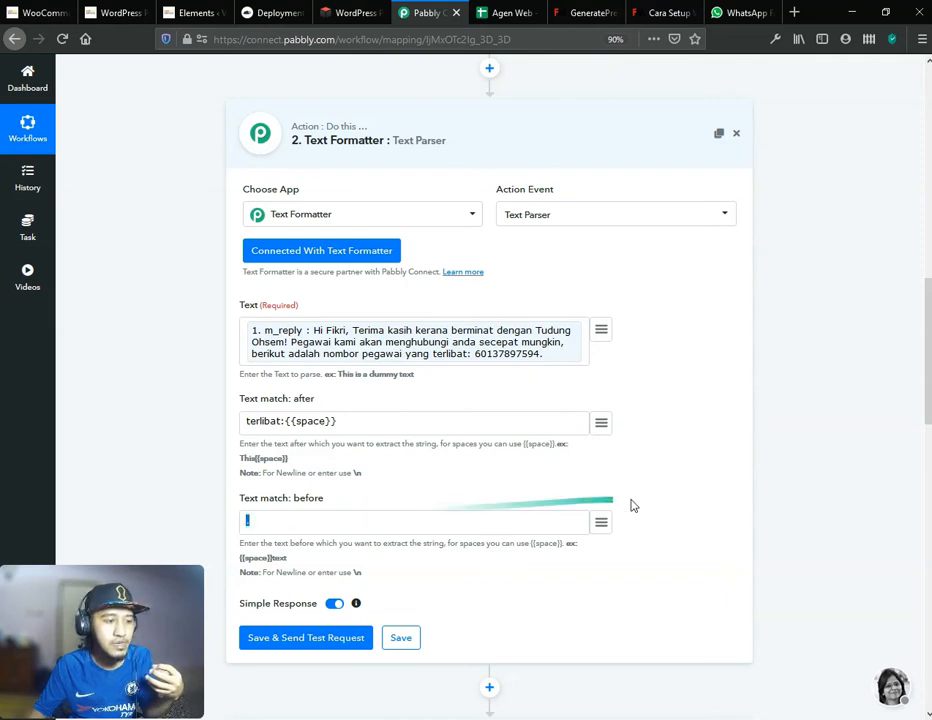
Save step 2 with a test request and highlight the parsed staff phone number in the API response.
scroll(680, 515, down, 3)
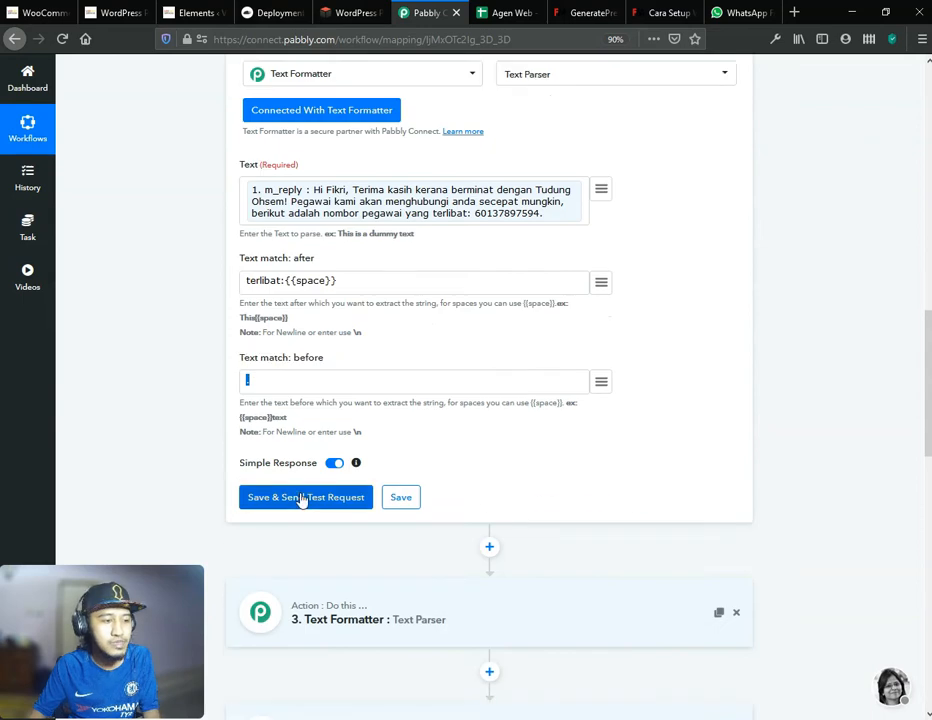
click(301, 499)
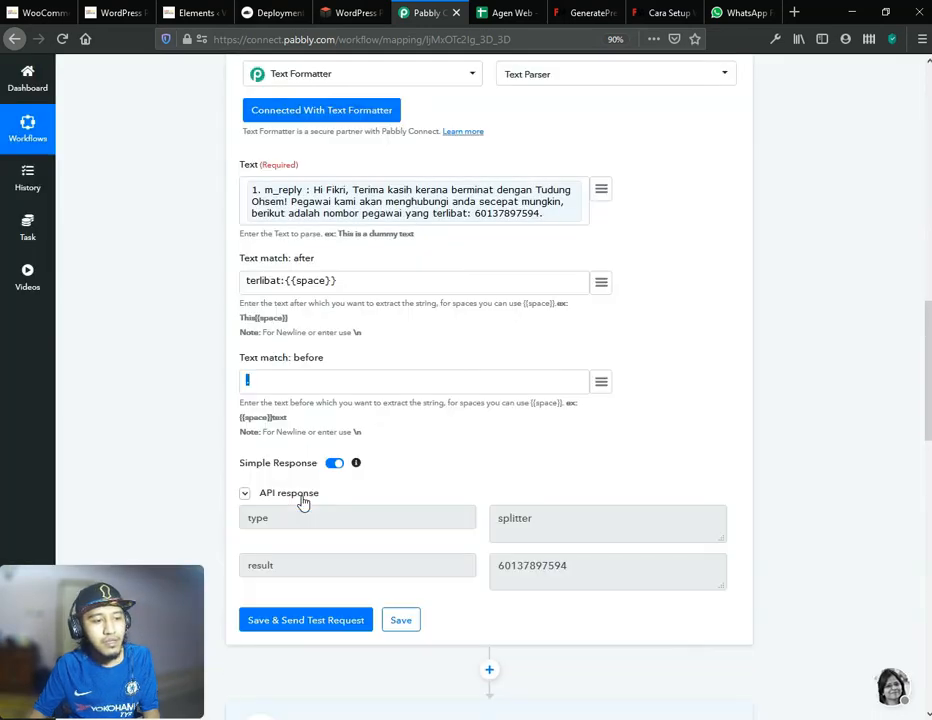
drag(586, 574, 480, 574)
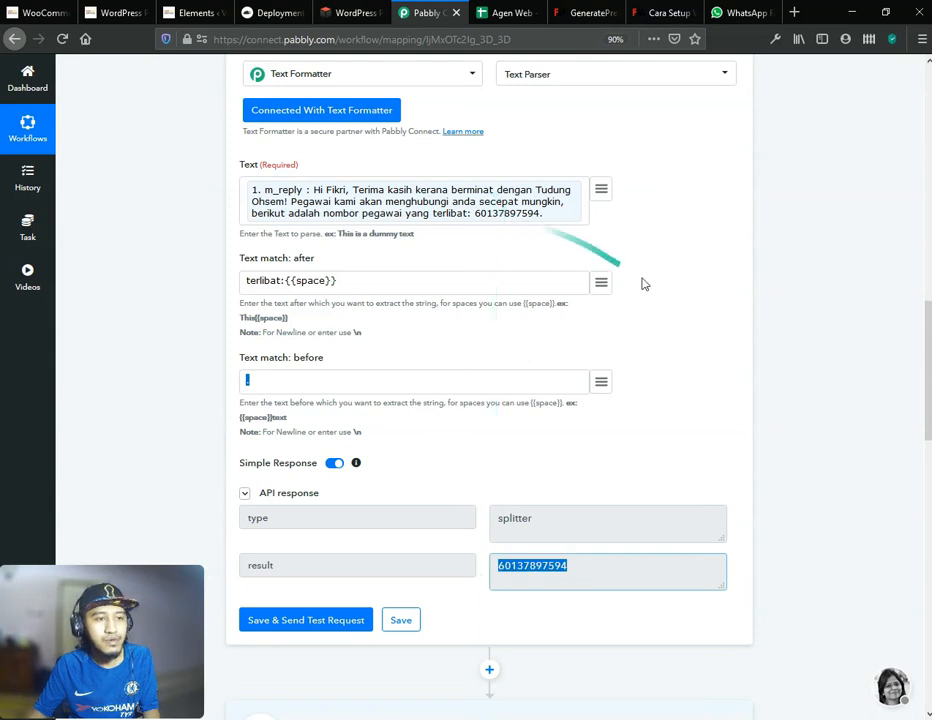
click(706, 329)
Open the third action, Text Formatter : Text Parser, for editing.
scroll(706, 329, down, 5)
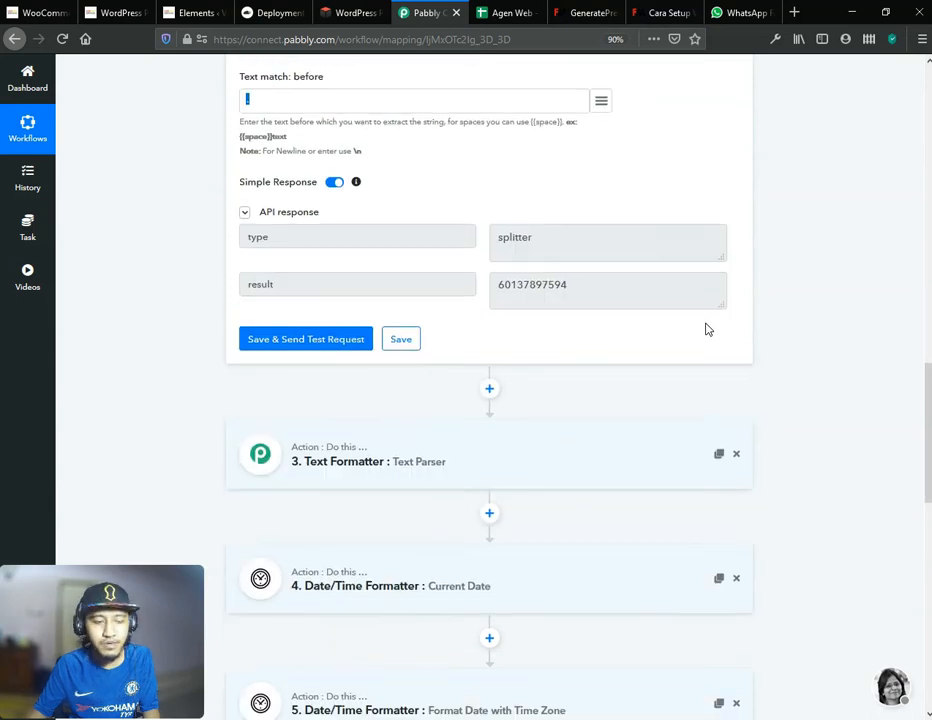
scroll(556, 268, up, 2)
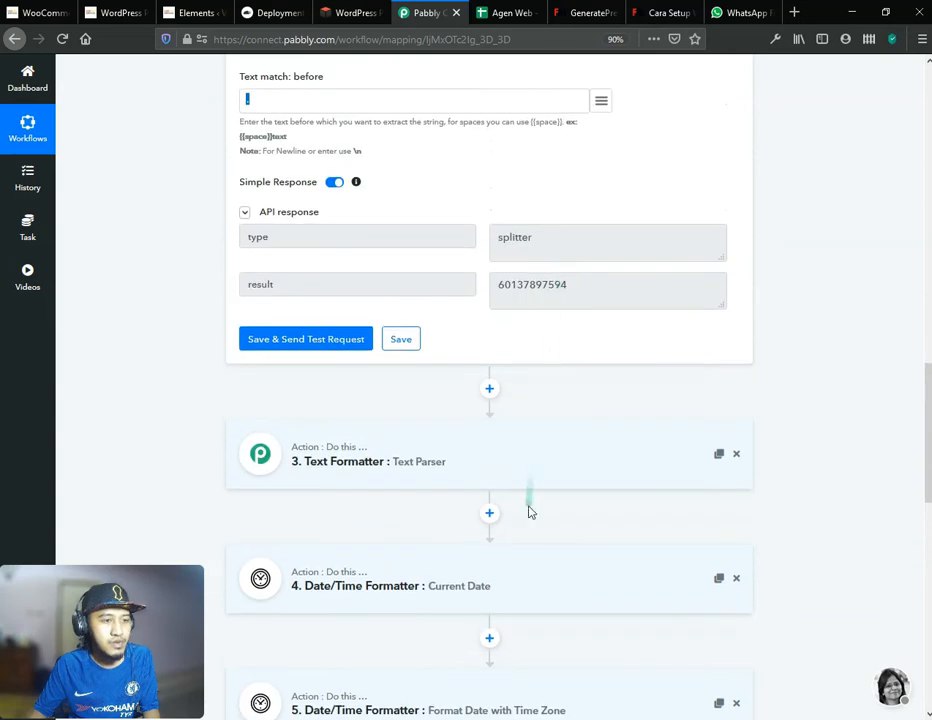
click(546, 467)
Compare the text parser settings and API response of step 2 with the settings of step 3.
scroll(557, 470, up, 3)
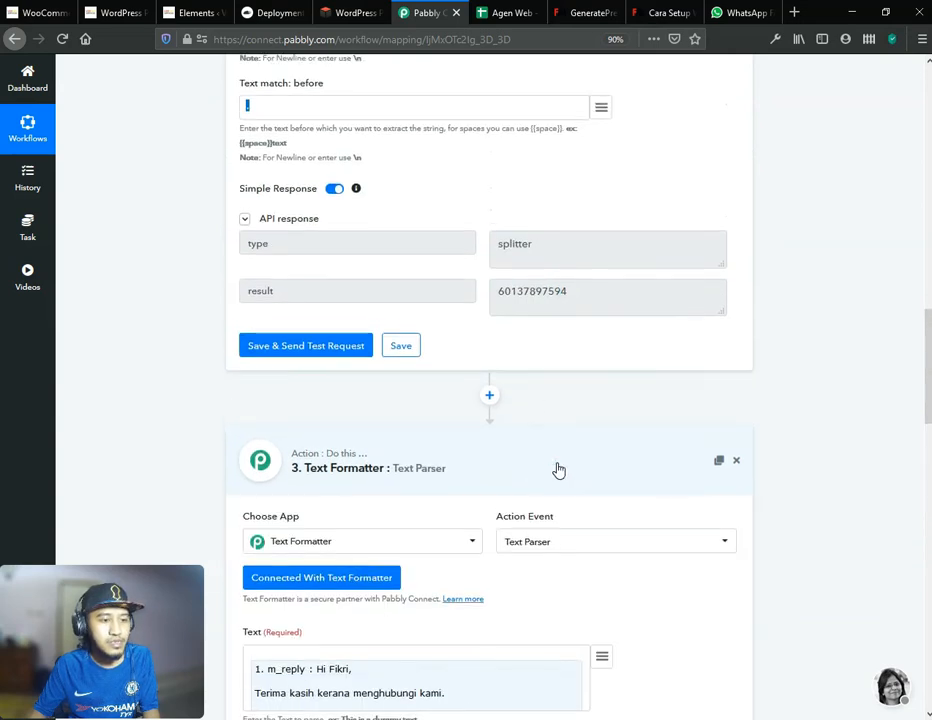
scroll(558, 469, up, 2)
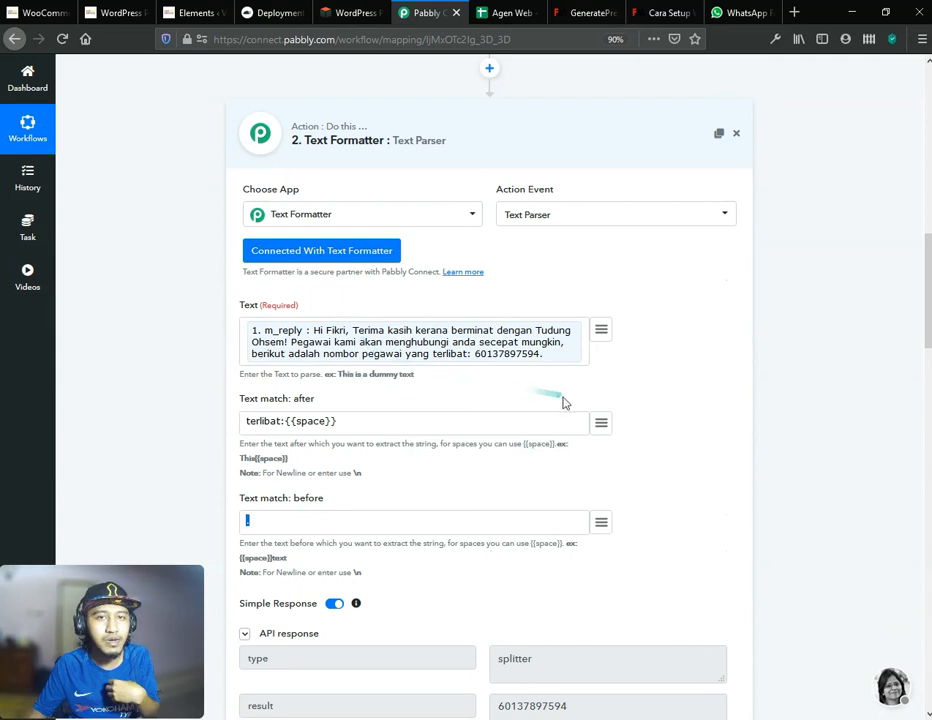
scroll(634, 419, down, 2)
scroll(634, 419, down, 6)
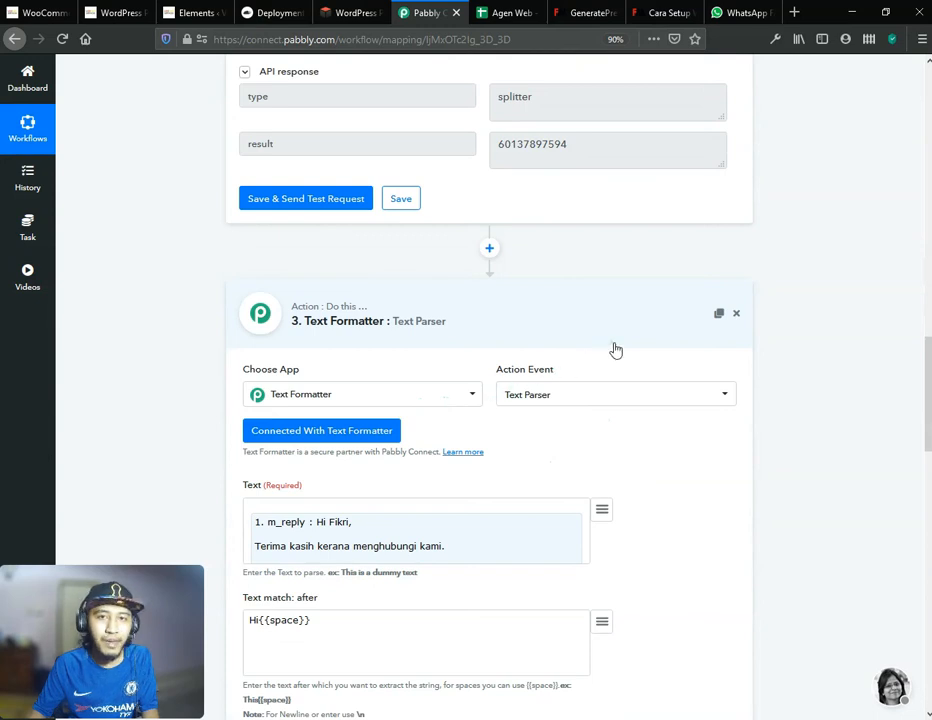
scroll(616, 350, up, 5)
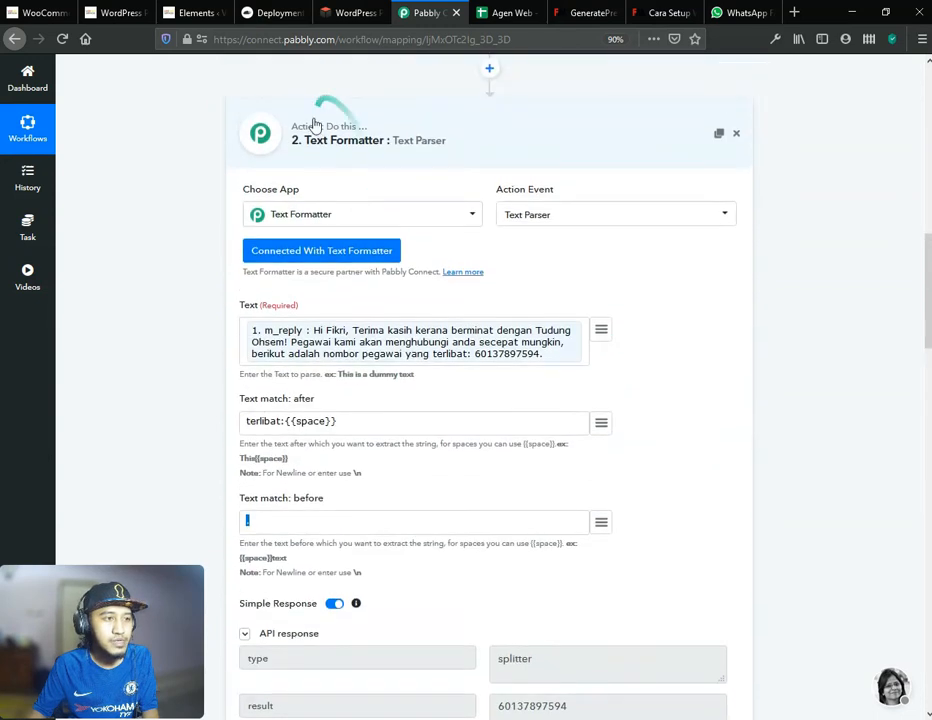
scroll(645, 410, down, 5)
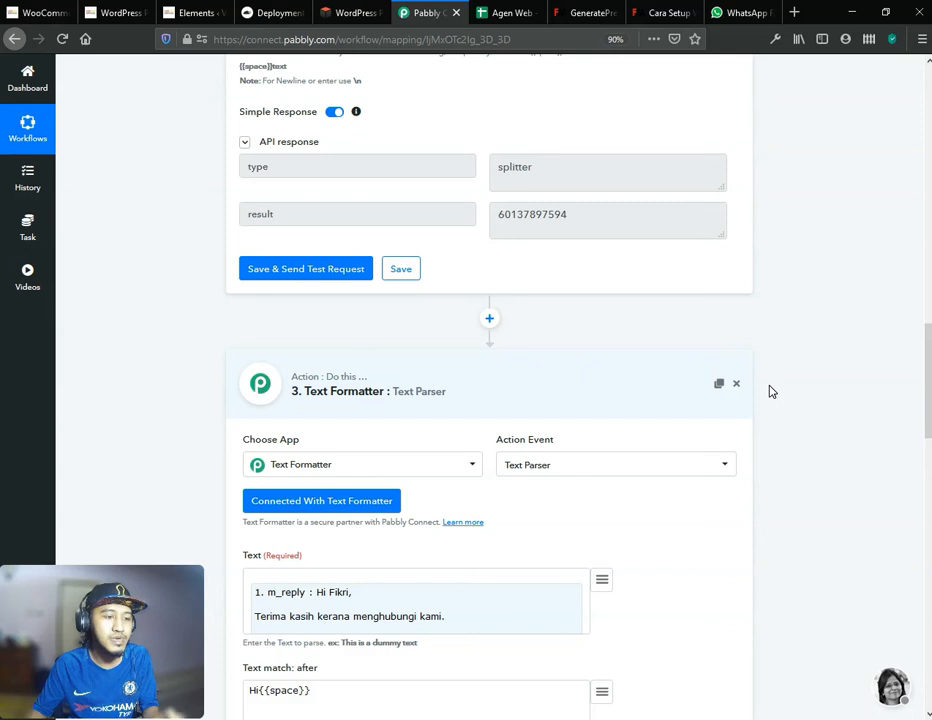
scroll(770, 392, down, 3)
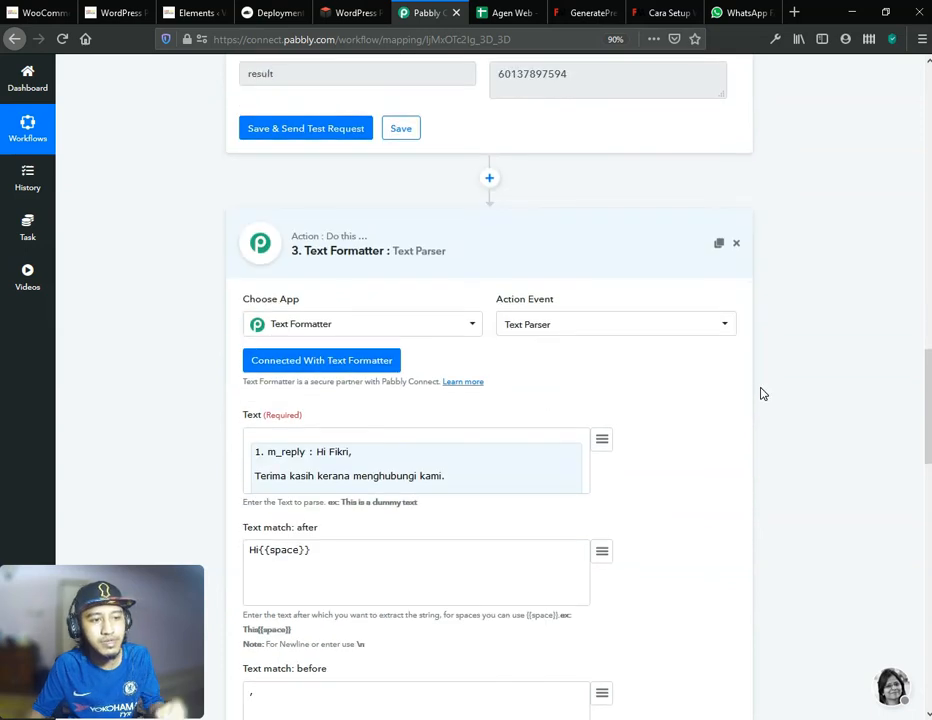
scroll(318, 345, down, 2)
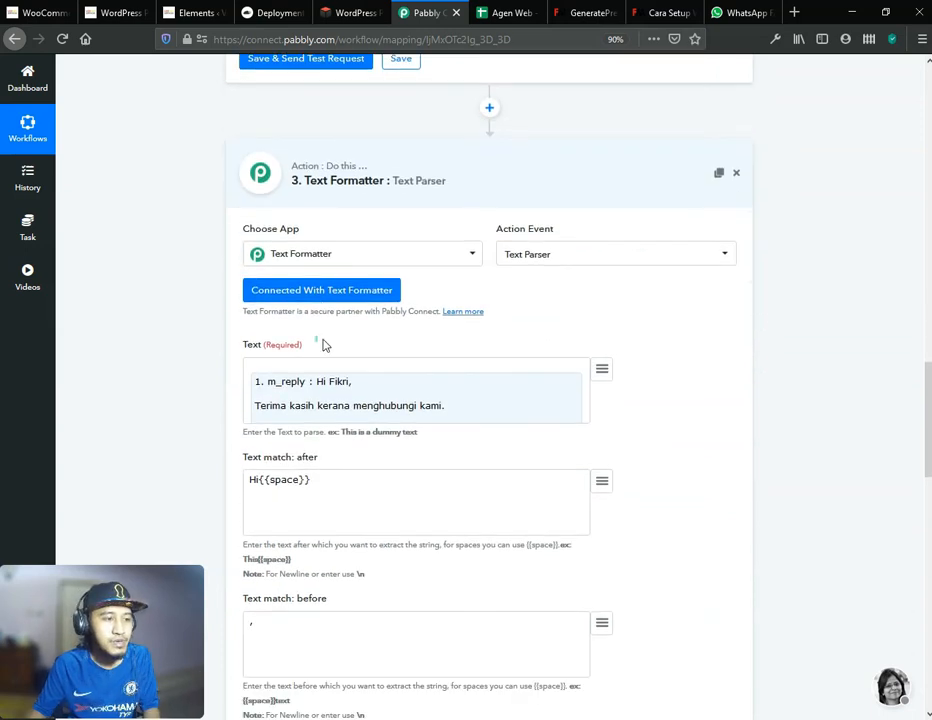
Replace the outdated reply in step 3's Text field with the trigger's newly captured m_reply value after reloading the connection.
click(424, 393)
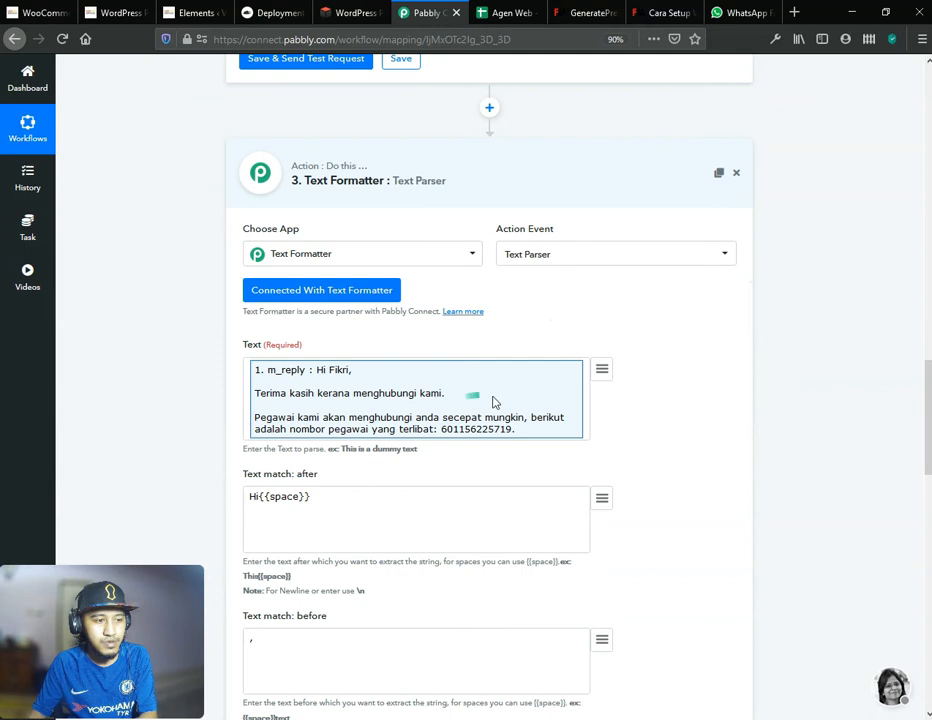
key(BackSpace)
click(380, 291)
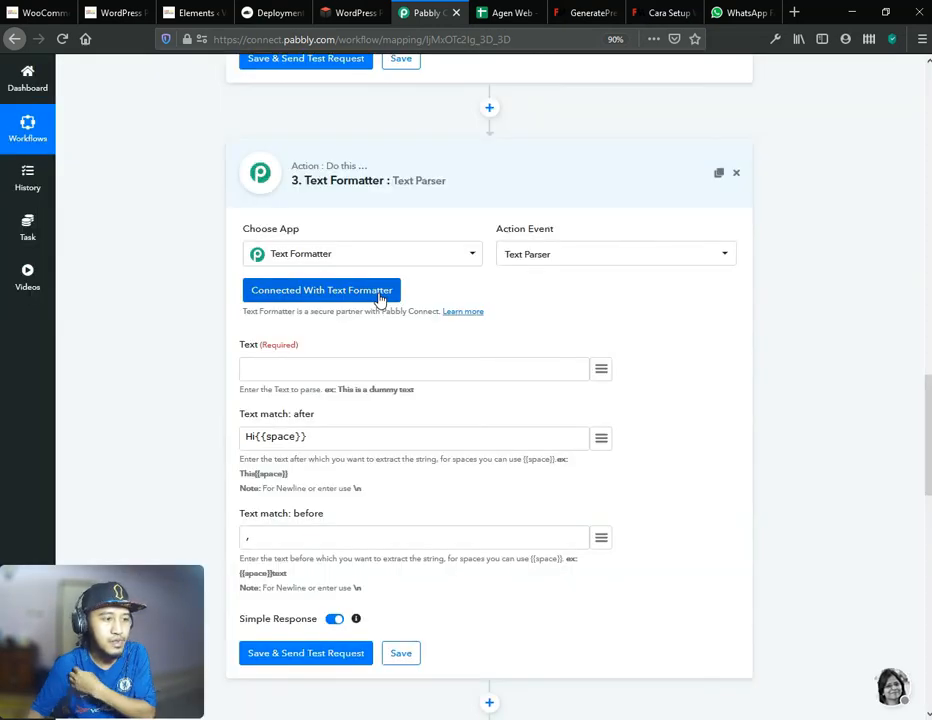
click(601, 370)
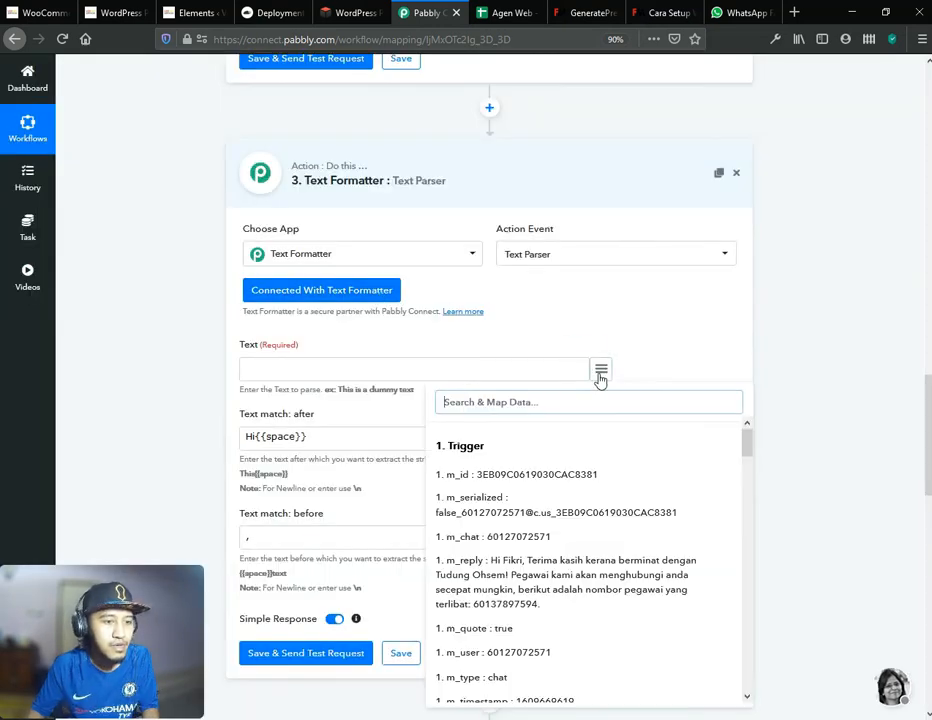
click(633, 605)
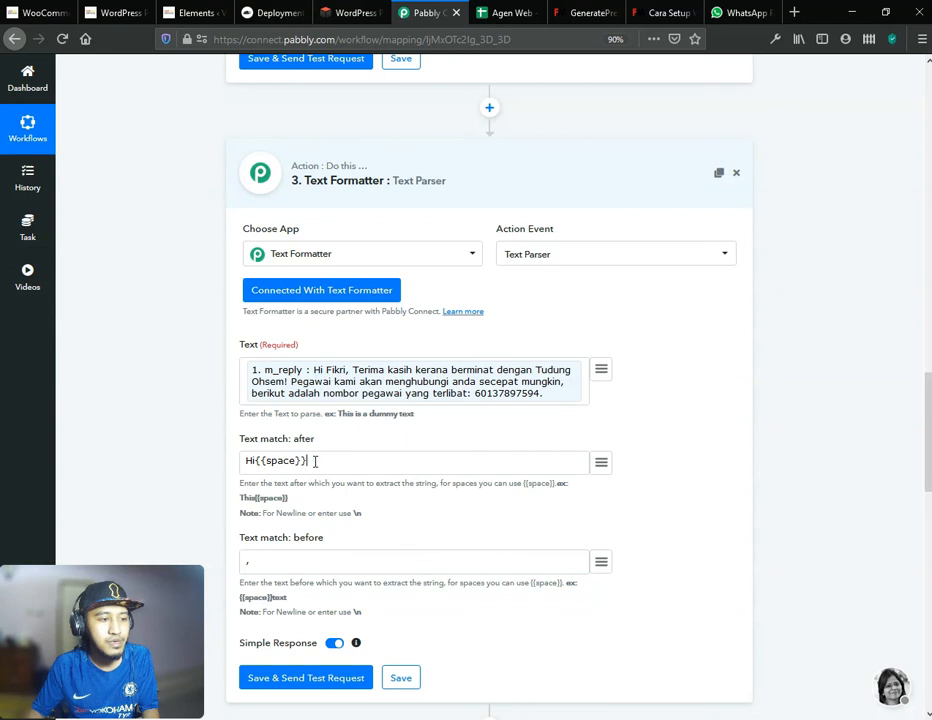
Inspect the text-match-after value Hi{{space}} and the comma set as text match before in step 3.
drag(315, 461, 259, 463)
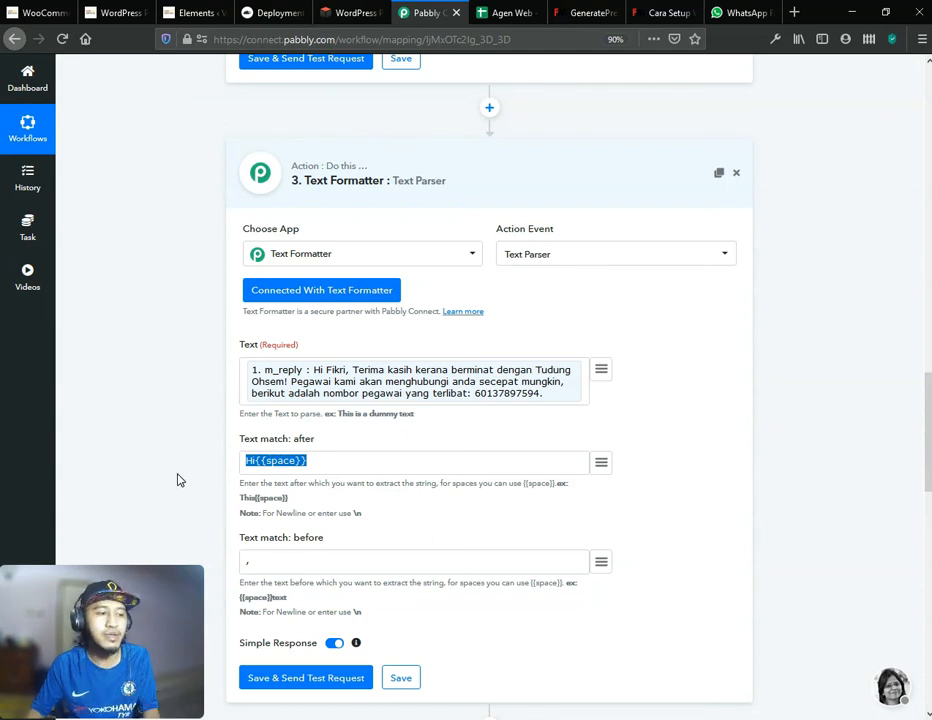
scroll(177, 480, down, 3)
click(285, 430)
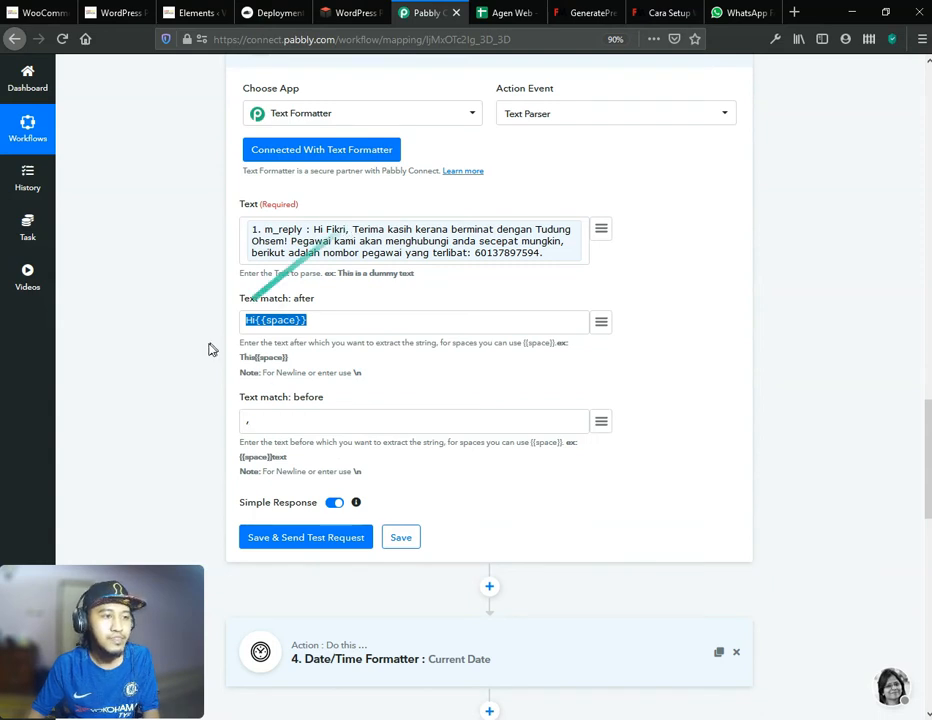
Switch to the remote WhatsApp session, examine the reply template of the Product Tudung Ohsem smart reply, and return to the Pabbly Connect workflow.
scroll(190, 358, down, 2)
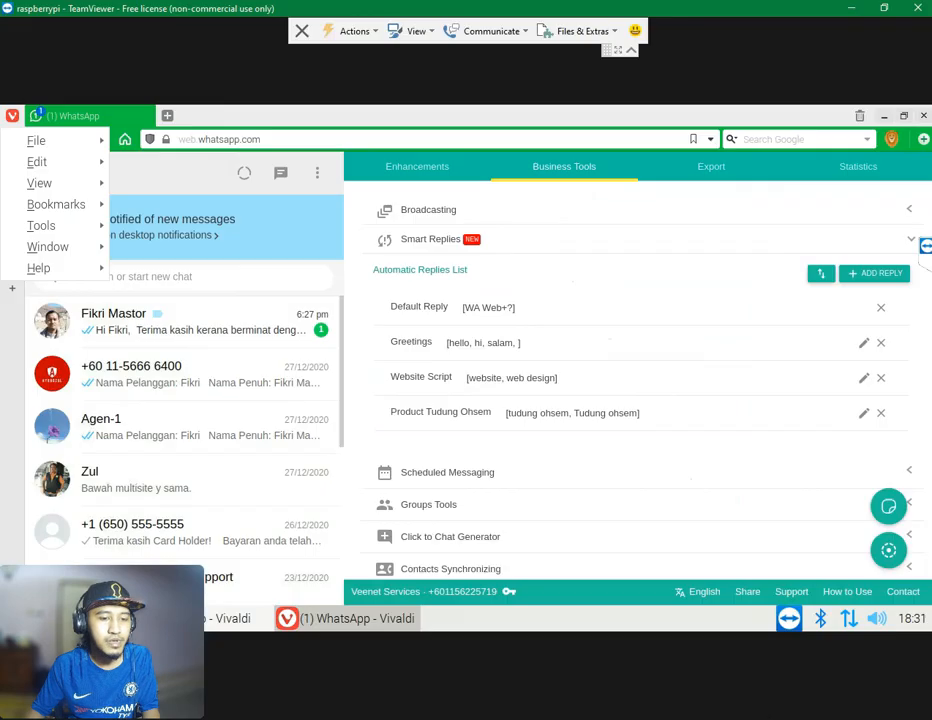
click(863, 413)
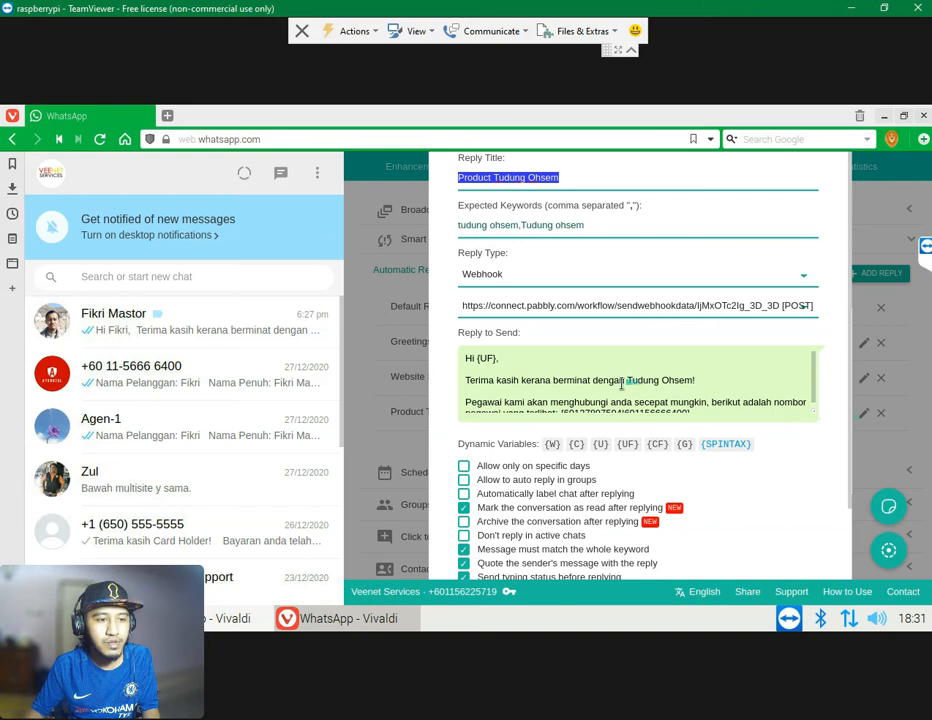
scroll(494, 372, down, 3)
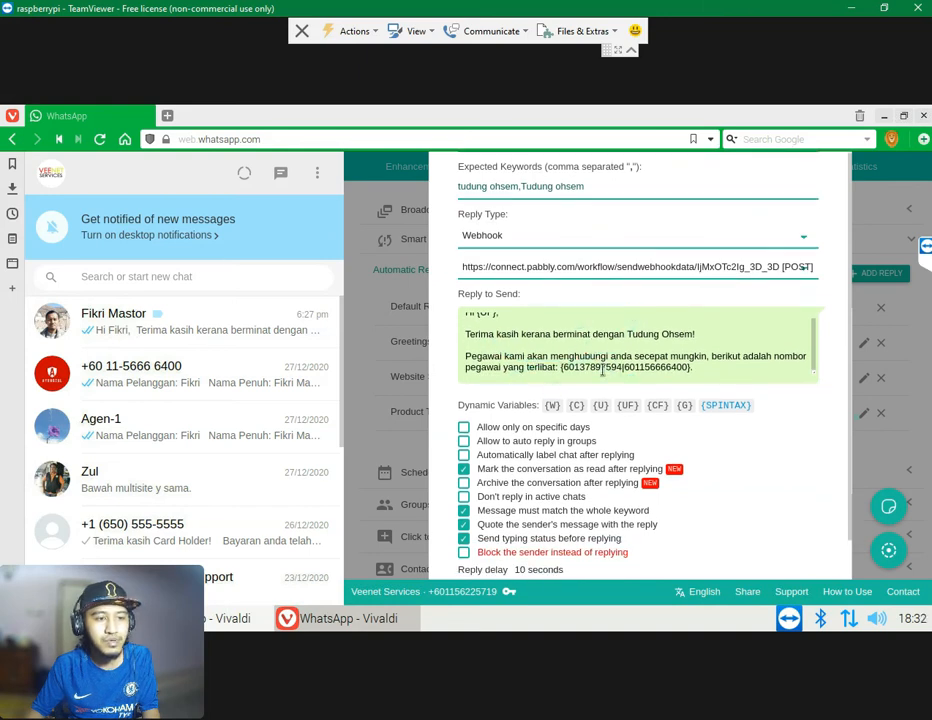
mouse_move(460, 712)
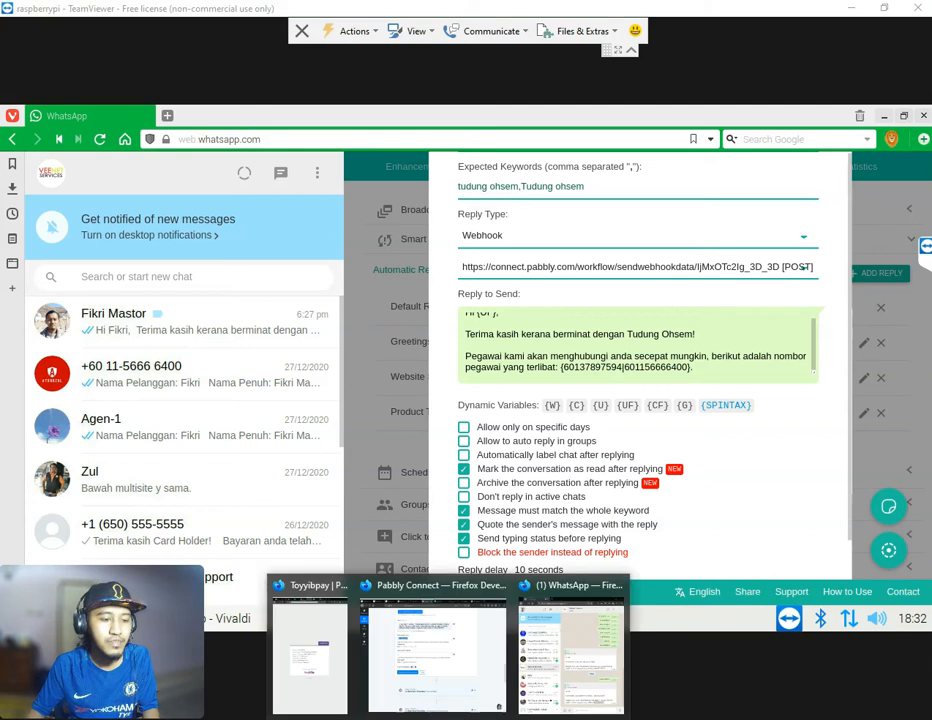
click(470, 680)
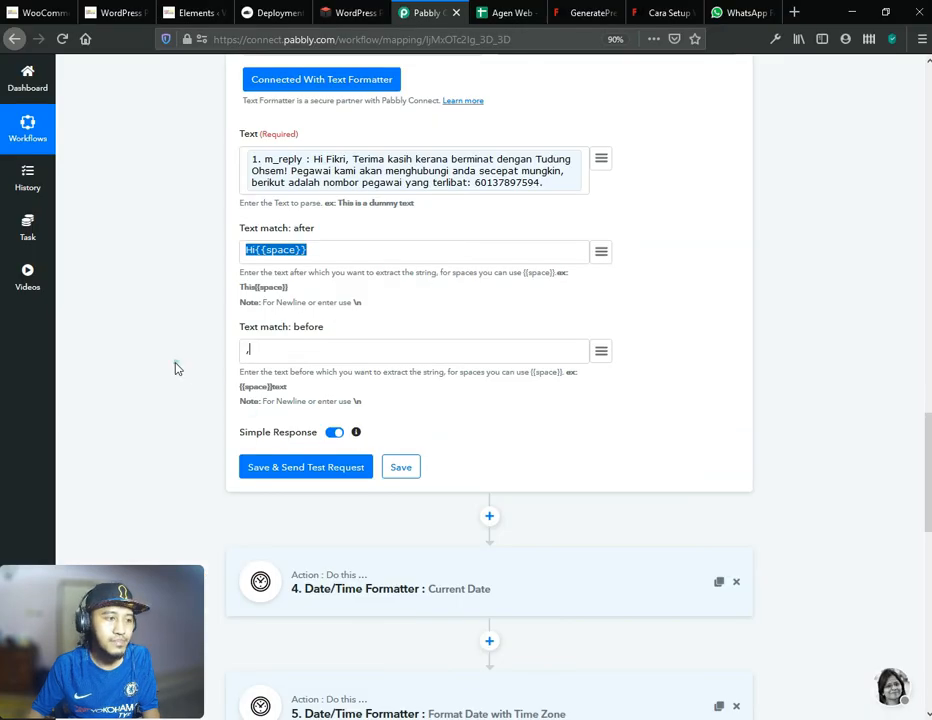
Save step 3's text parser, send its test request, and check the extracted name in the API response.
scroll(177, 368, down, 3)
scroll(420, 235, up, 2)
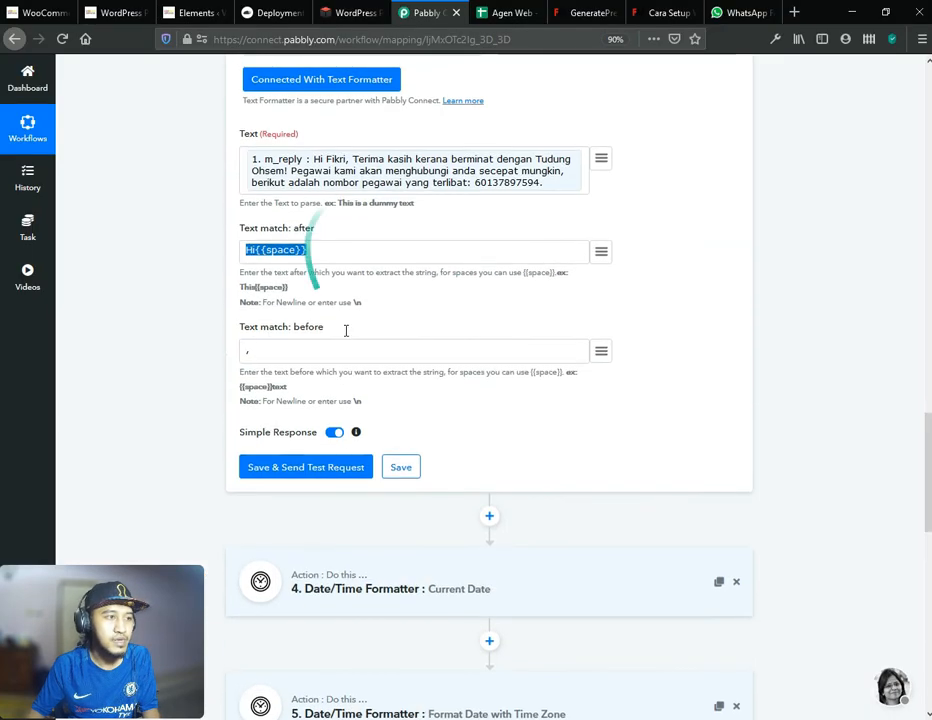
click(300, 475)
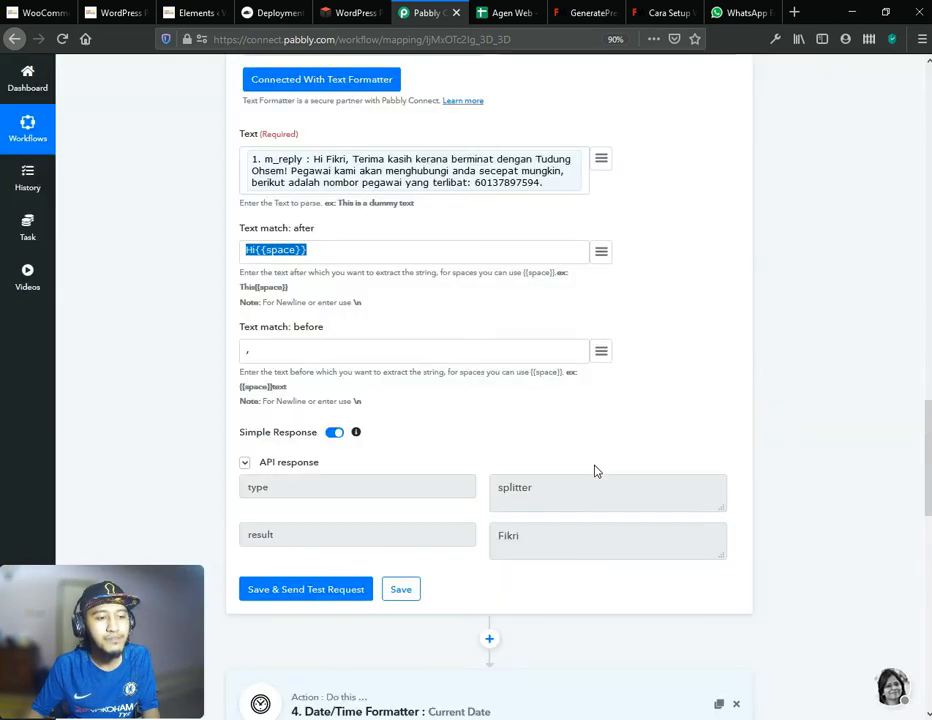
drag(528, 541, 491, 535)
click(837, 456)
scroll(837, 456, down, 2)
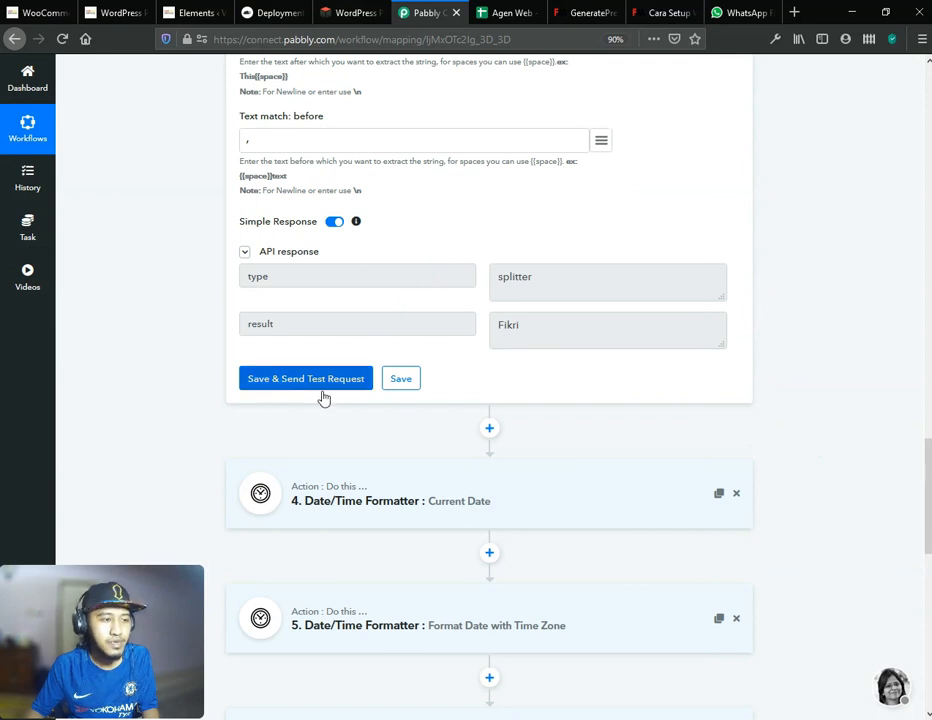
Open the fourth action, Date/Time Formatter : Current Date, for editing.
scroll(794, 422, down, 1)
scroll(792, 426, down, 2)
click(550, 301)
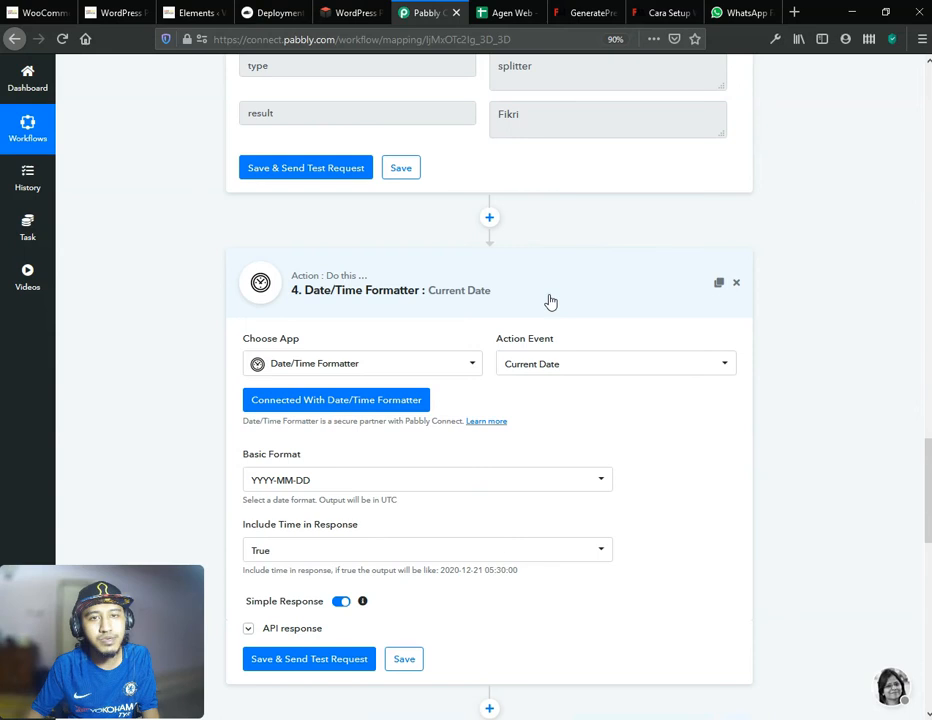
Switch to the Agen Web spreadsheet, go through its first columns, and rename the Telefon header in C1 as No. Telefon Prospek.
click(507, 11)
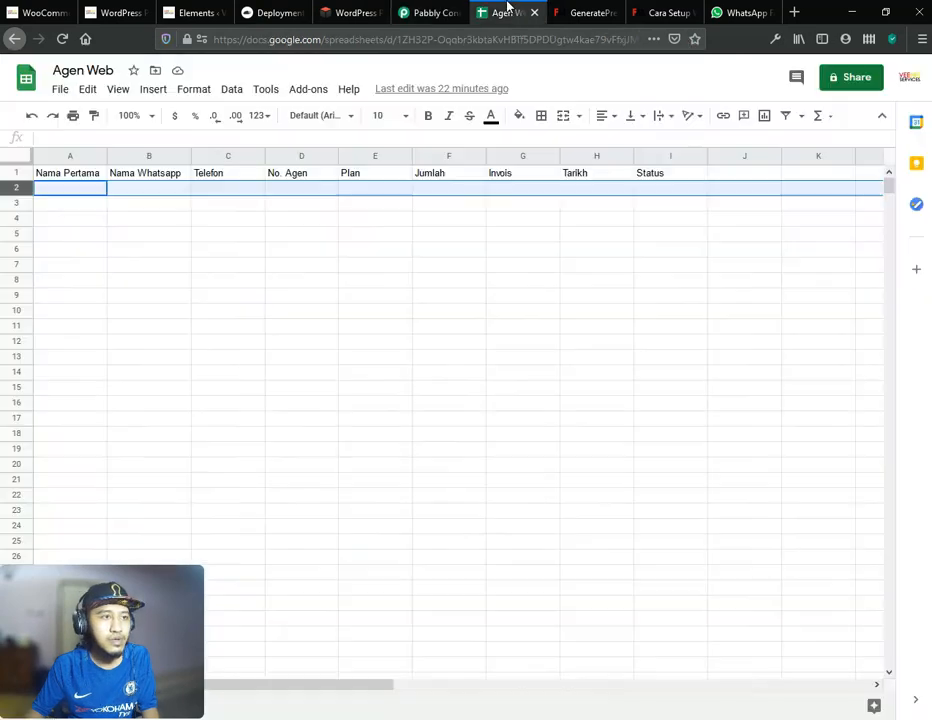
click(55, 197)
click(56, 192)
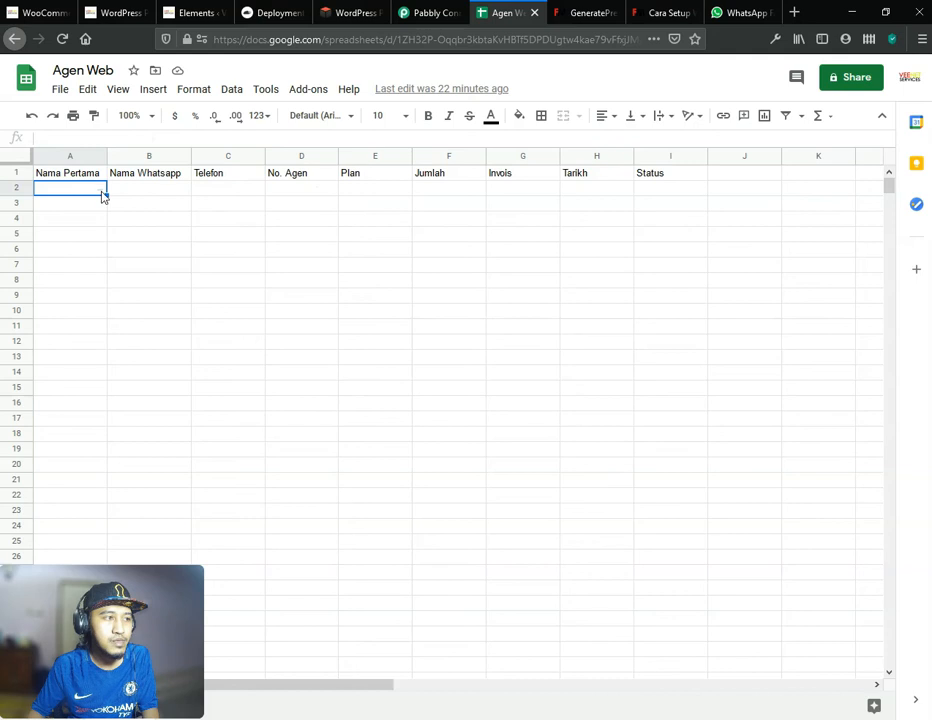
click(146, 196)
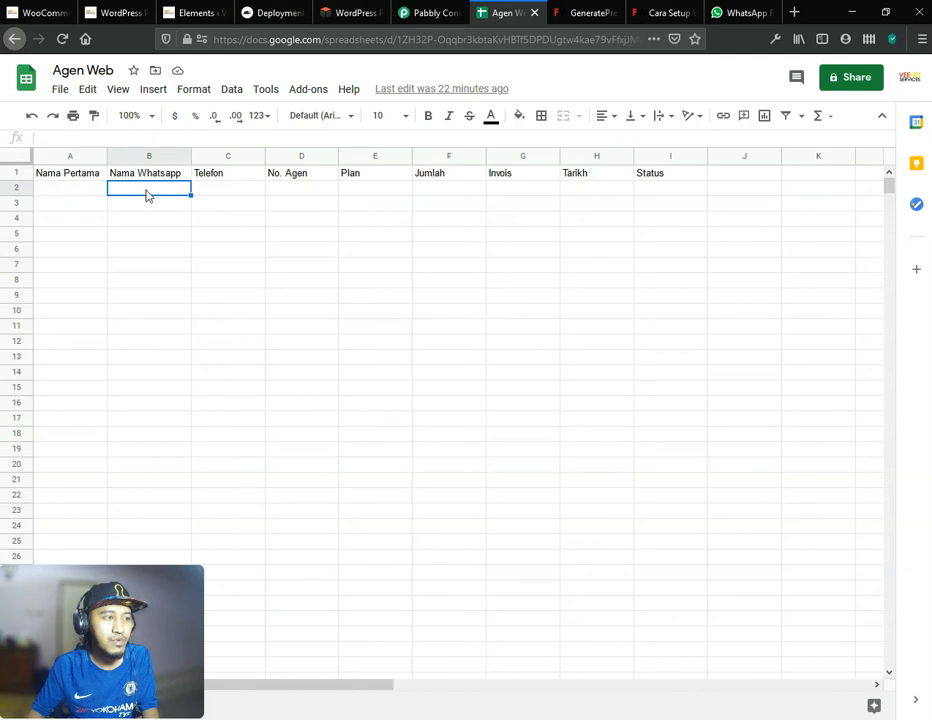
click(225, 194)
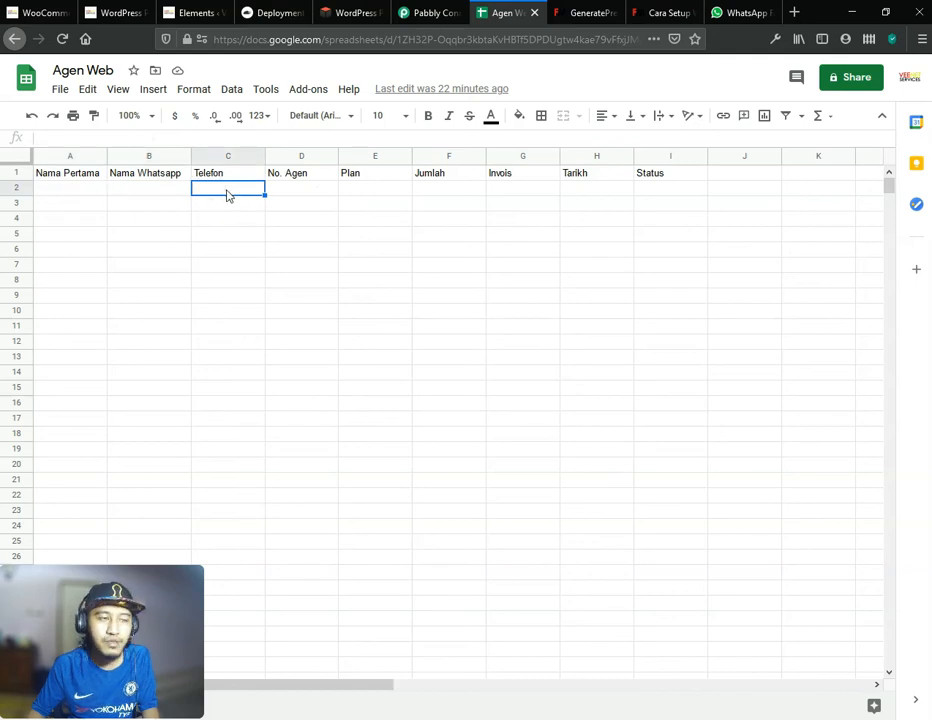
click(238, 176)
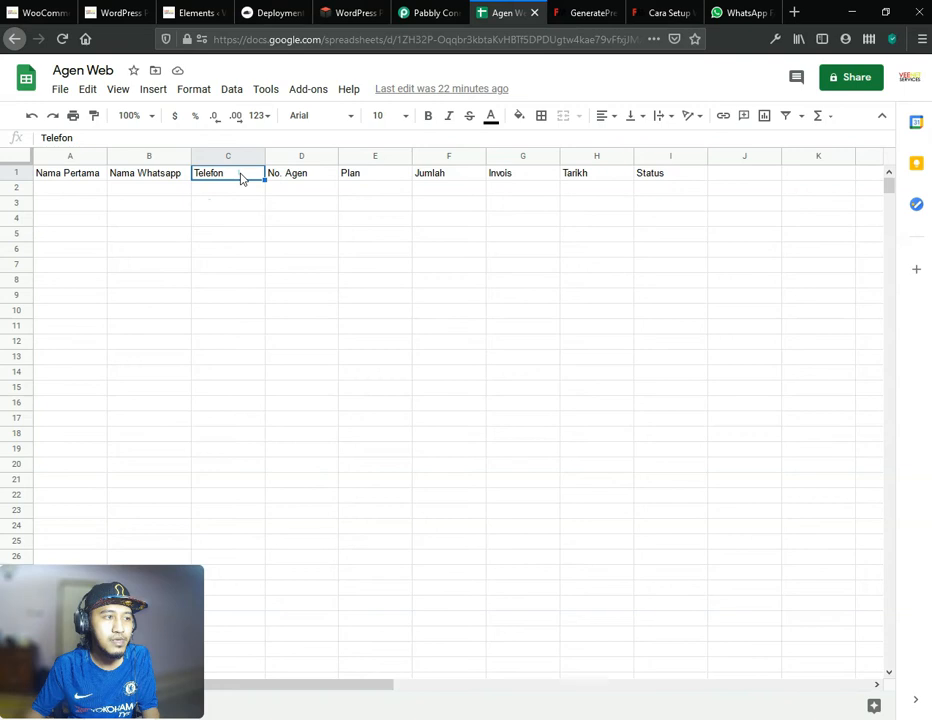
double_click(241, 176)
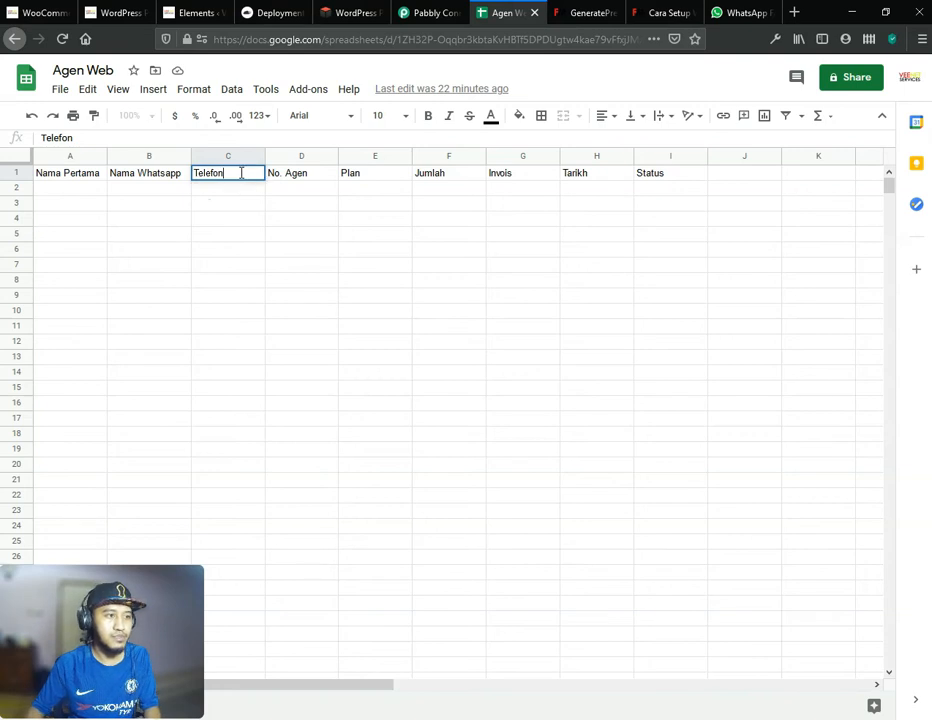
text(No. )
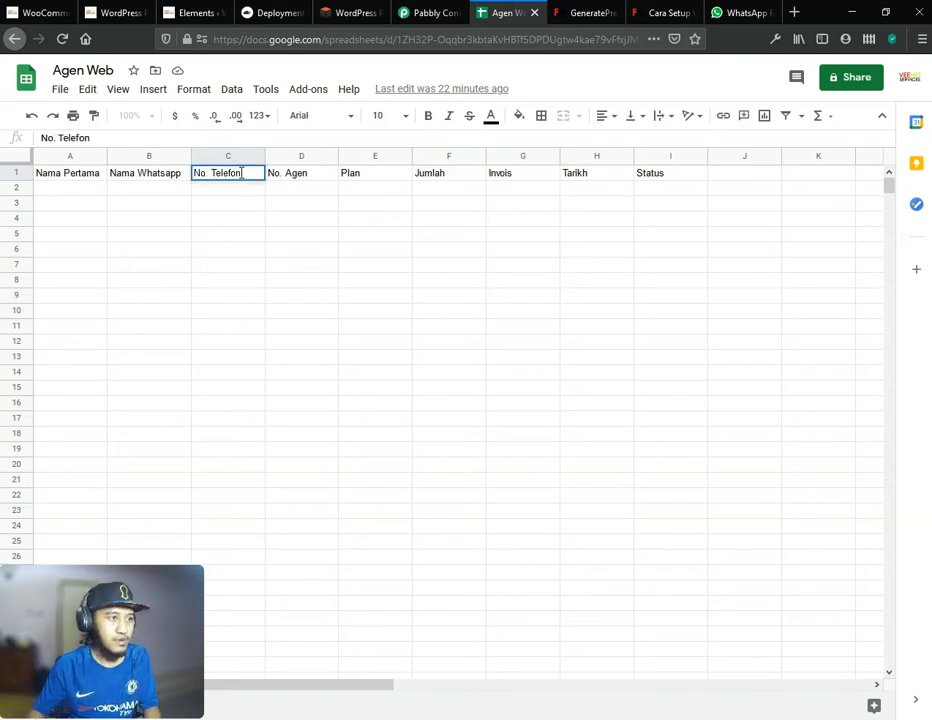
text(pek)
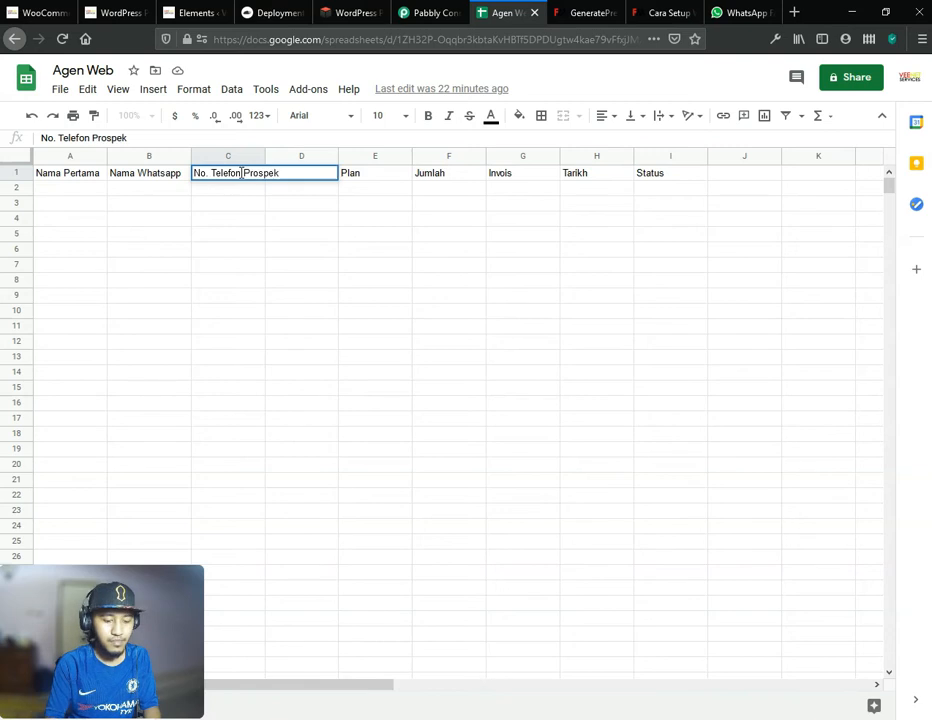
Fit the width of column C to its No. Telefon Prospek header.
drag(262, 157, 226, 157)
click(295, 222)
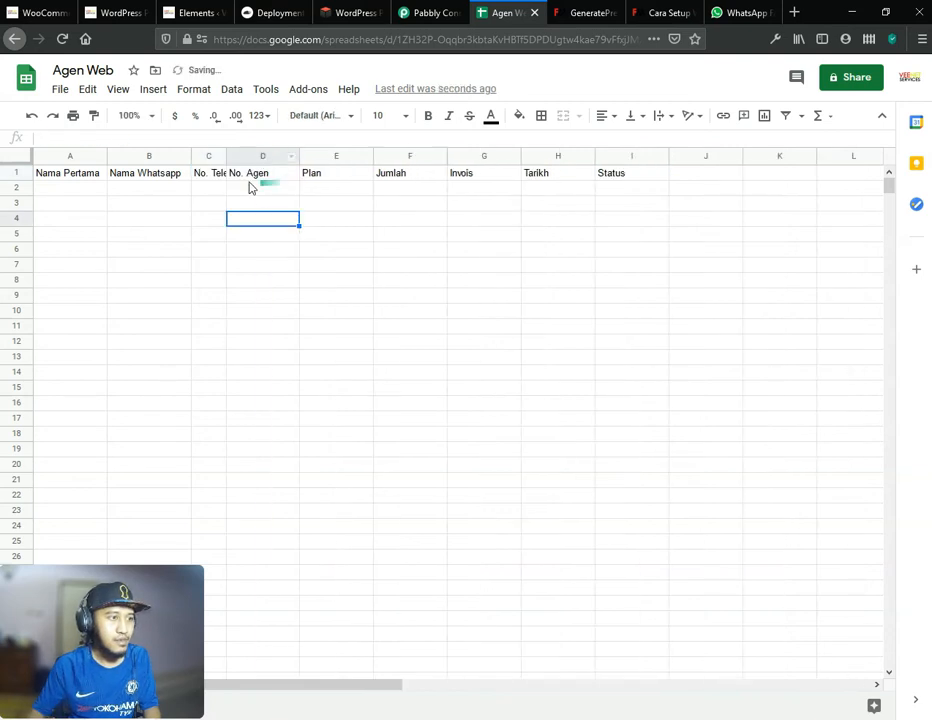
double_click(226, 156)
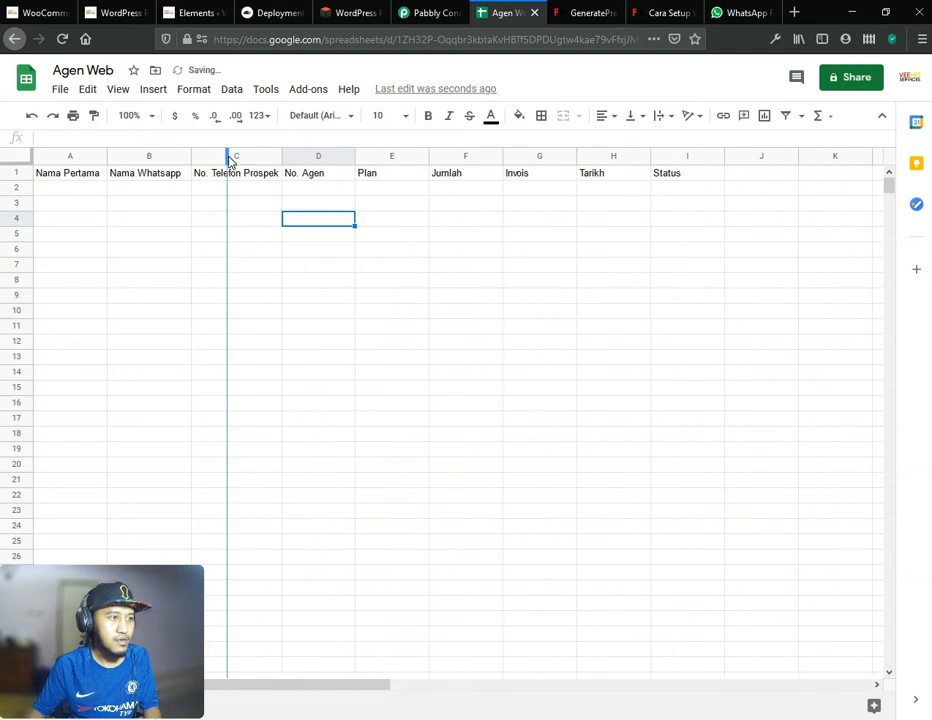
Rename the No. Agen header in D1 as No. Telefon Agen.
click(337, 188)
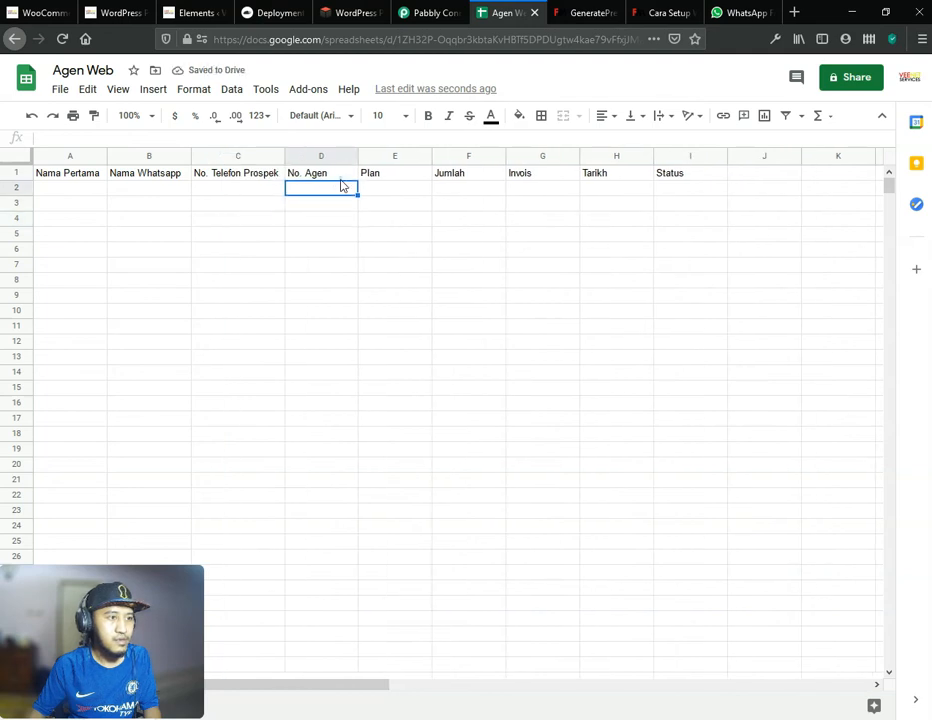
click(341, 176)
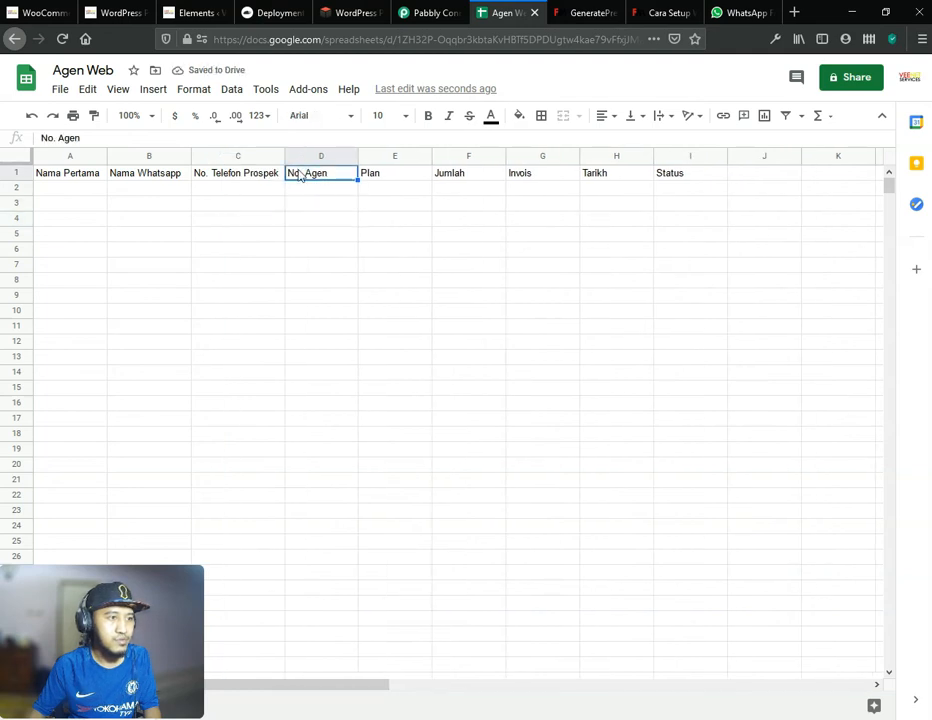
double_click(306, 174)
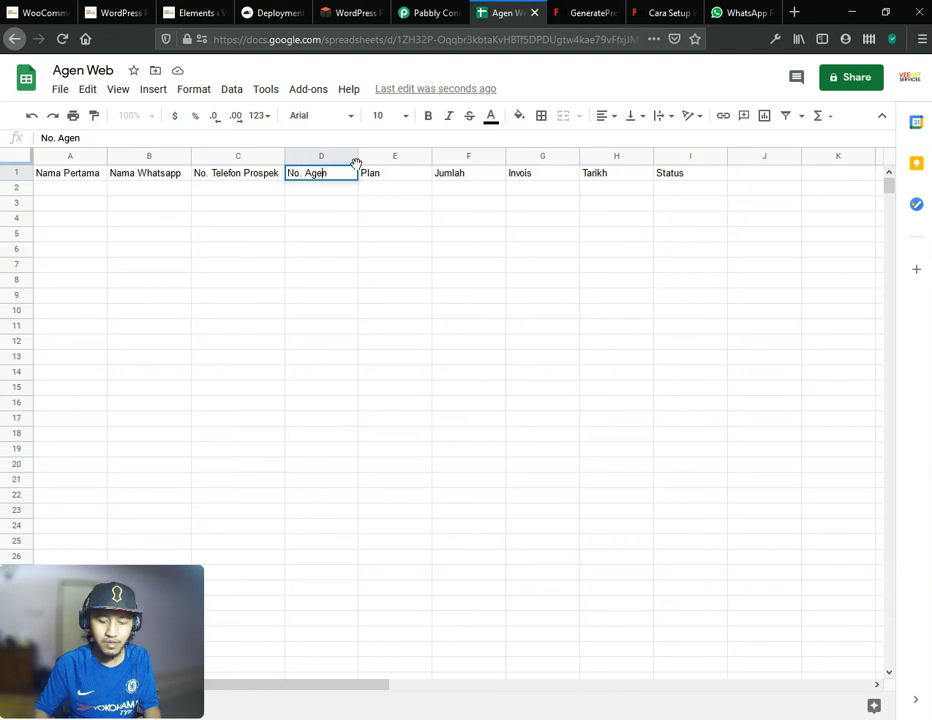
text(Telefon)
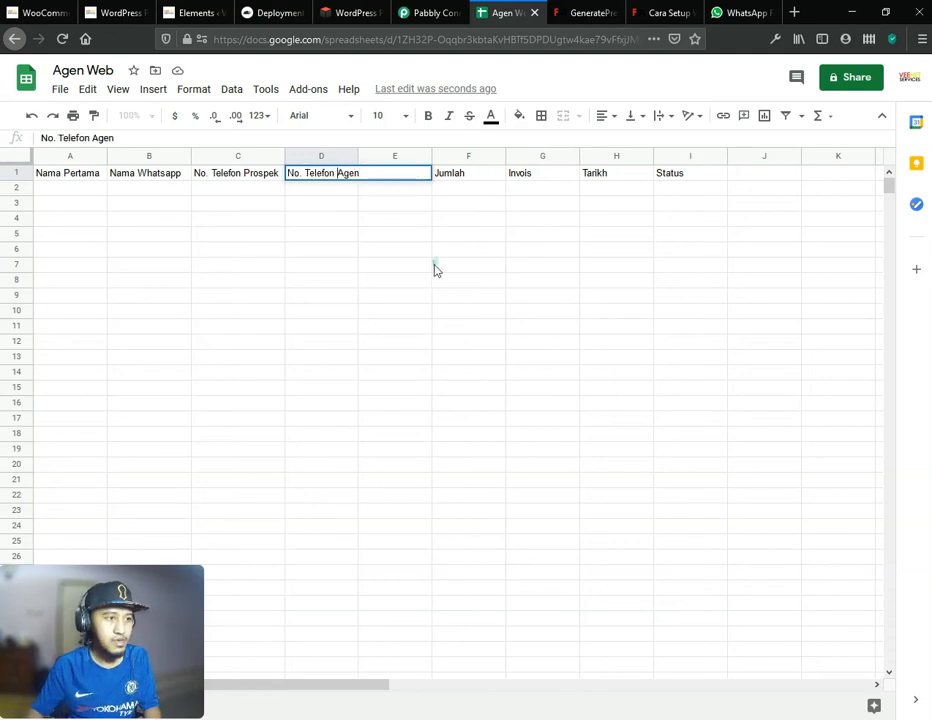
click(436, 266)
Widen column D slightly so the full No. Telefon Agen header fits.
click(361, 156)
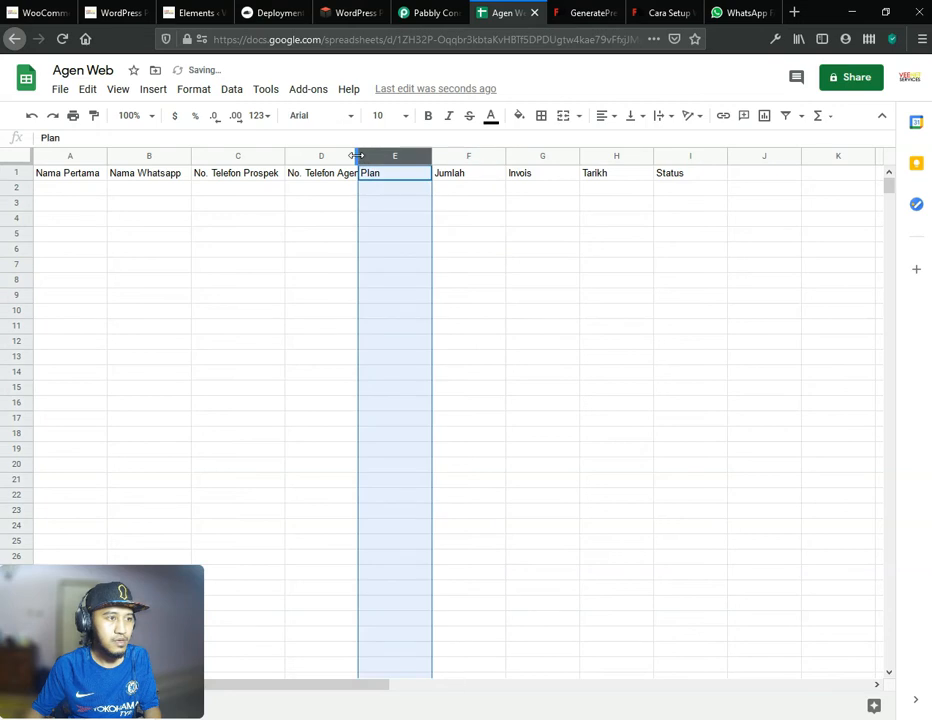
drag(356, 156, 361, 156)
click(348, 222)
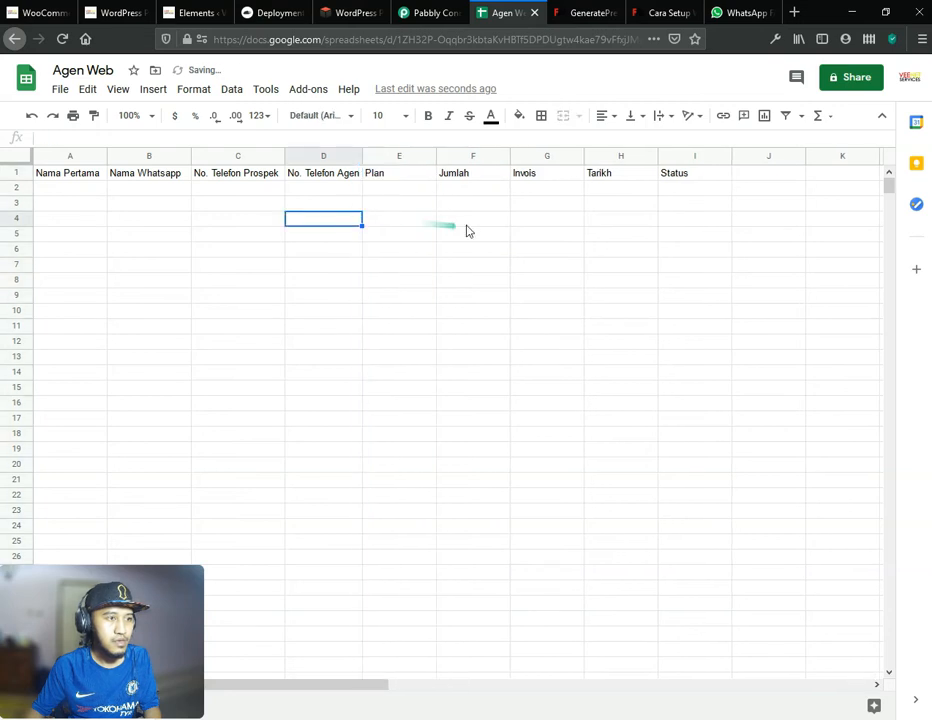
Replace the Plan header in E1 with Produk.
click(391, 176)
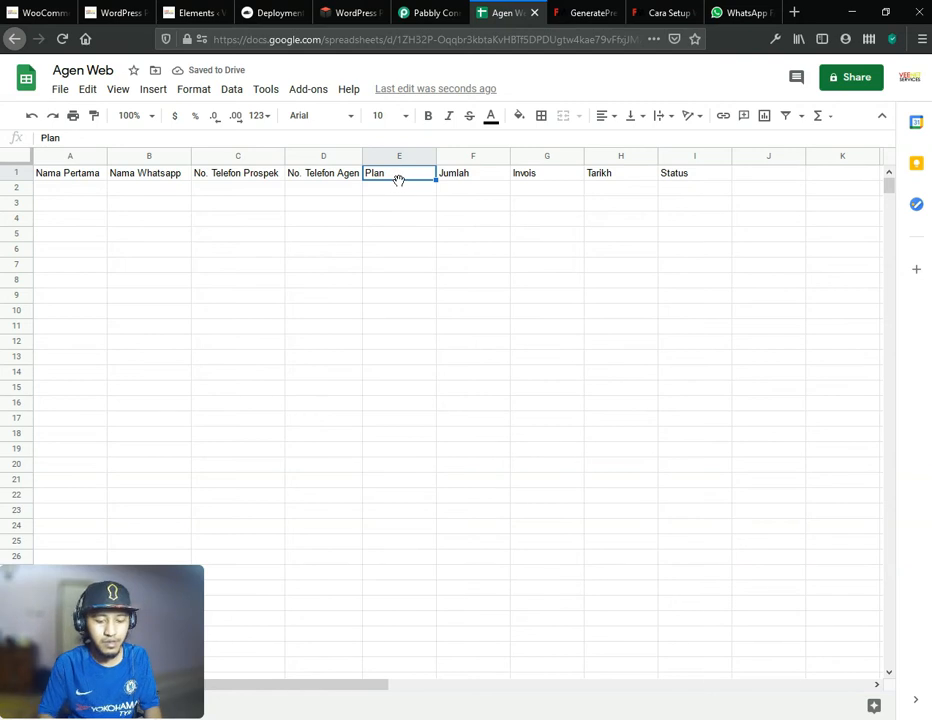
text(Produk)
key(Return)
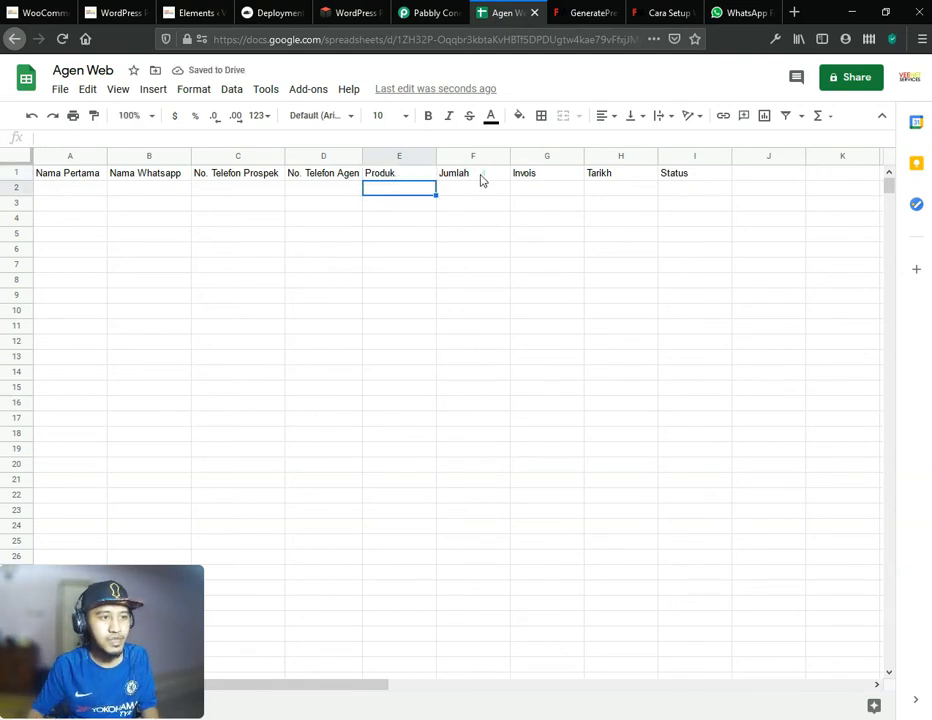
Hide the Jumlah and Invois columns, F and G, and go over the remaining Tarikh and Status columns.
drag(464, 158, 535, 156)
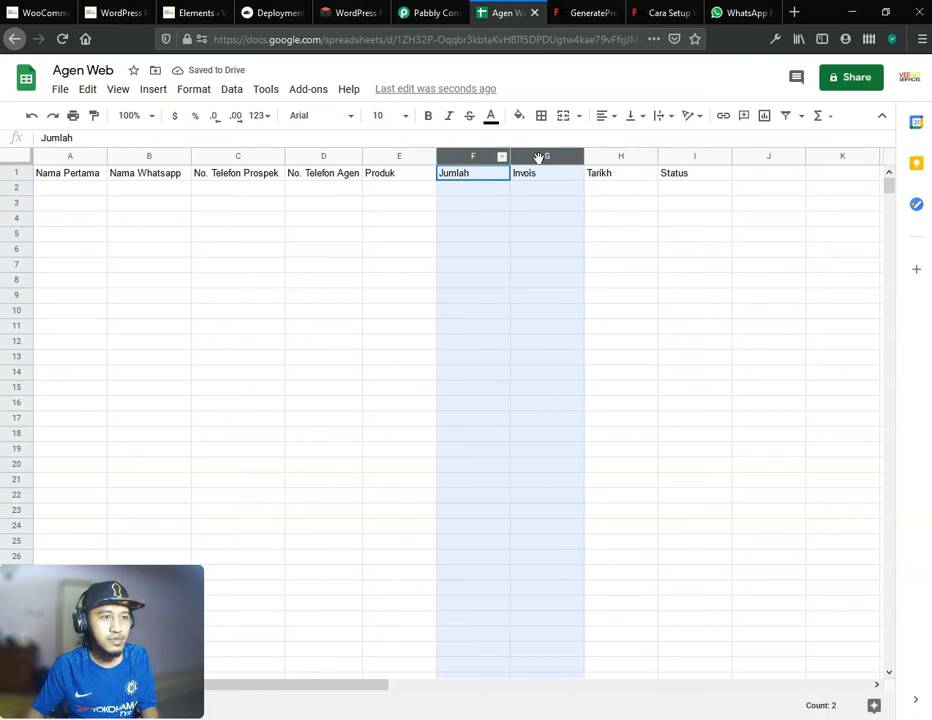
right_click(542, 160)
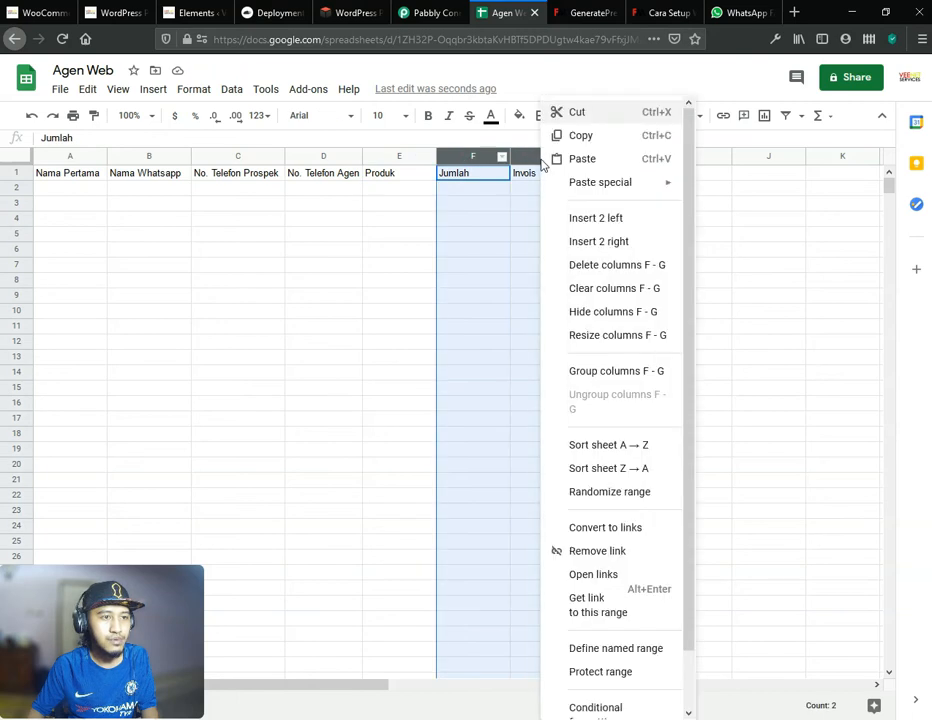
click(590, 316)
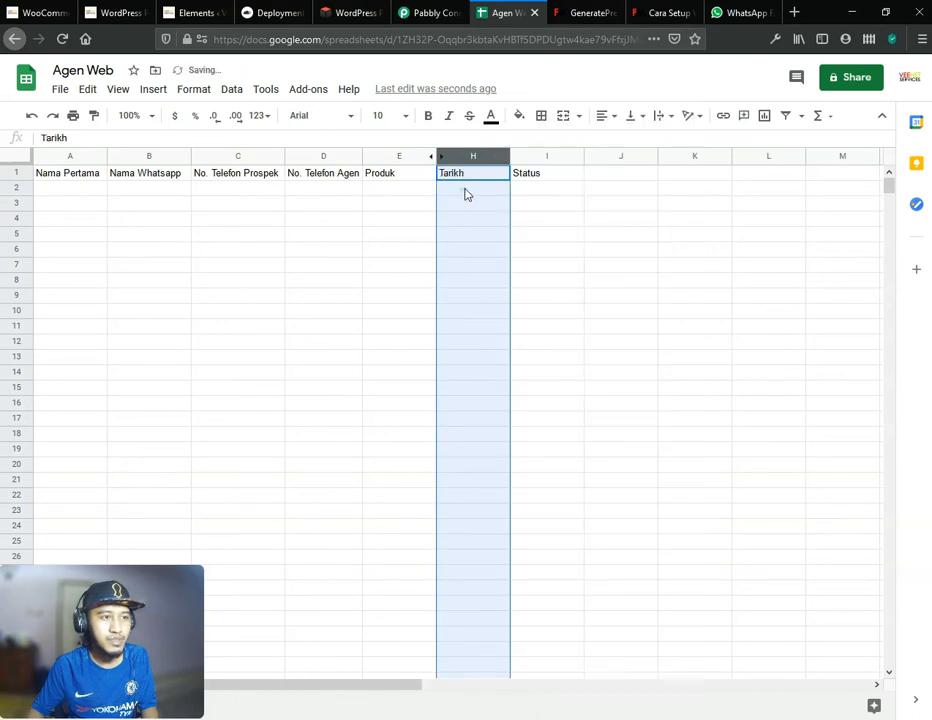
click(466, 193)
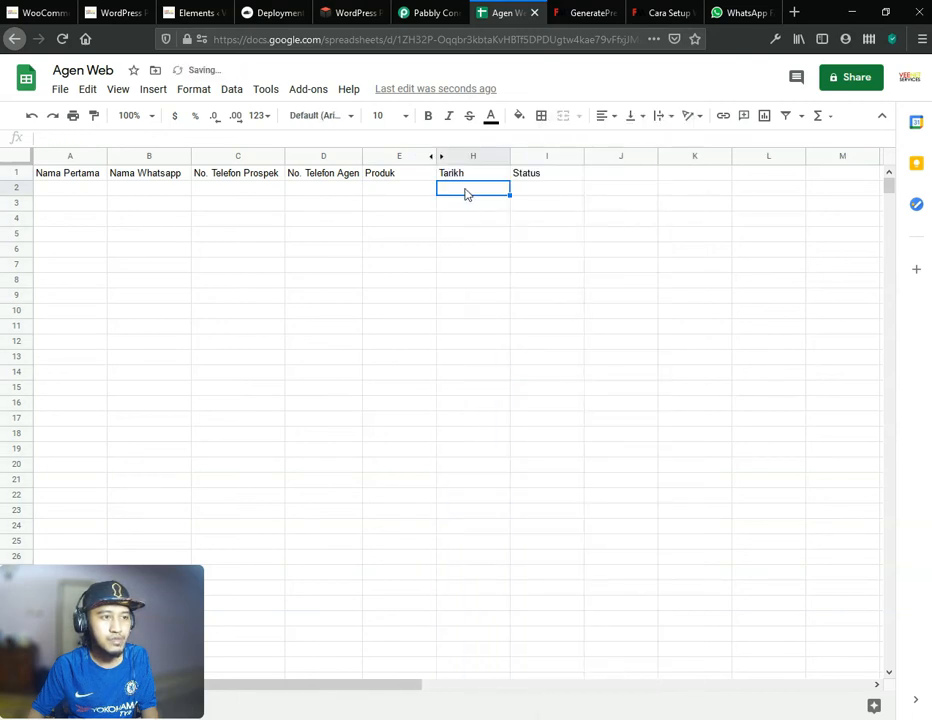
click(558, 195)
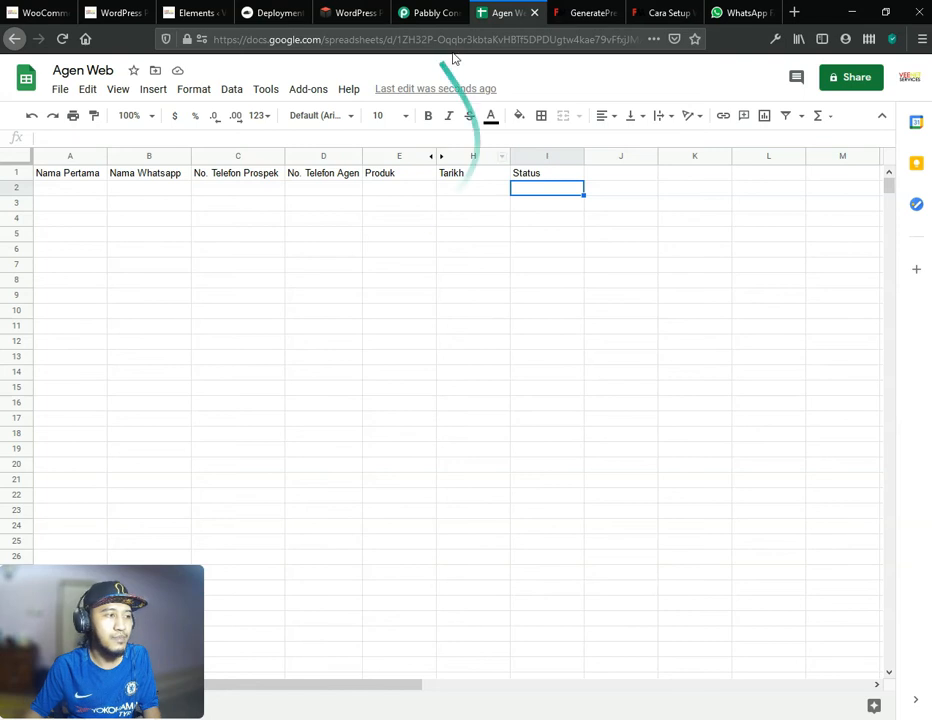
Switch to the Pabbly Connect workflow and review the app and action event options of the step 4 Date/Time Formatter.
click(428, 12)
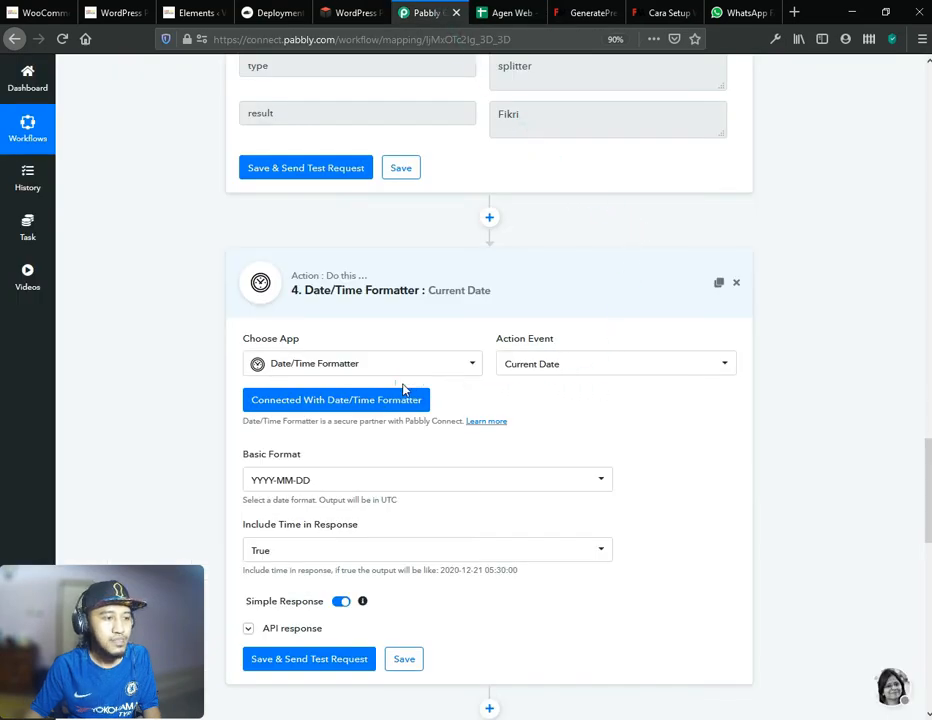
click(300, 366)
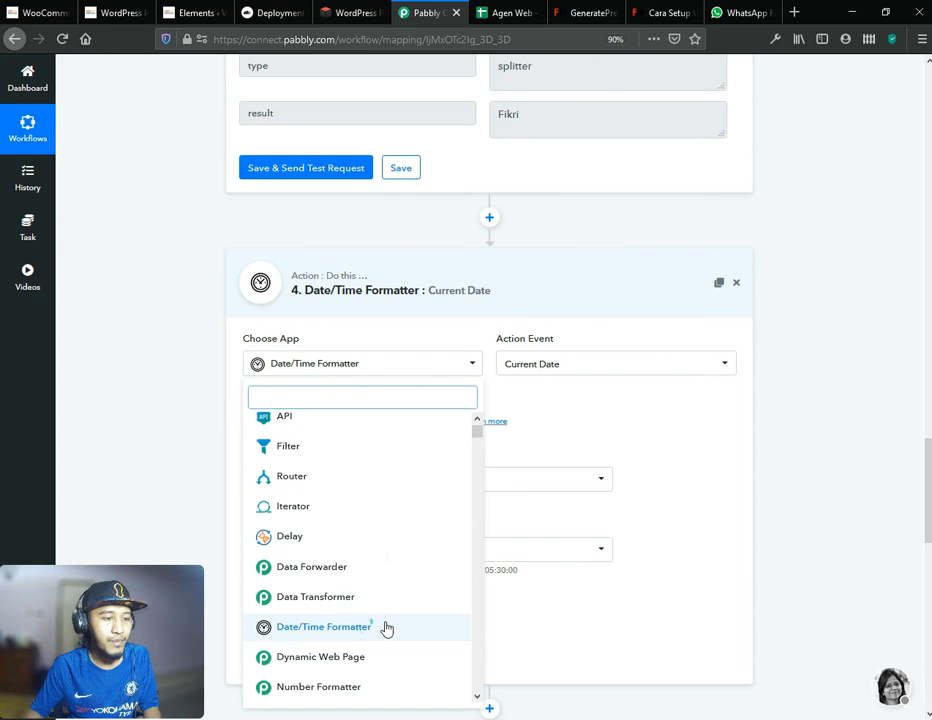
click(585, 382)
click(525, 372)
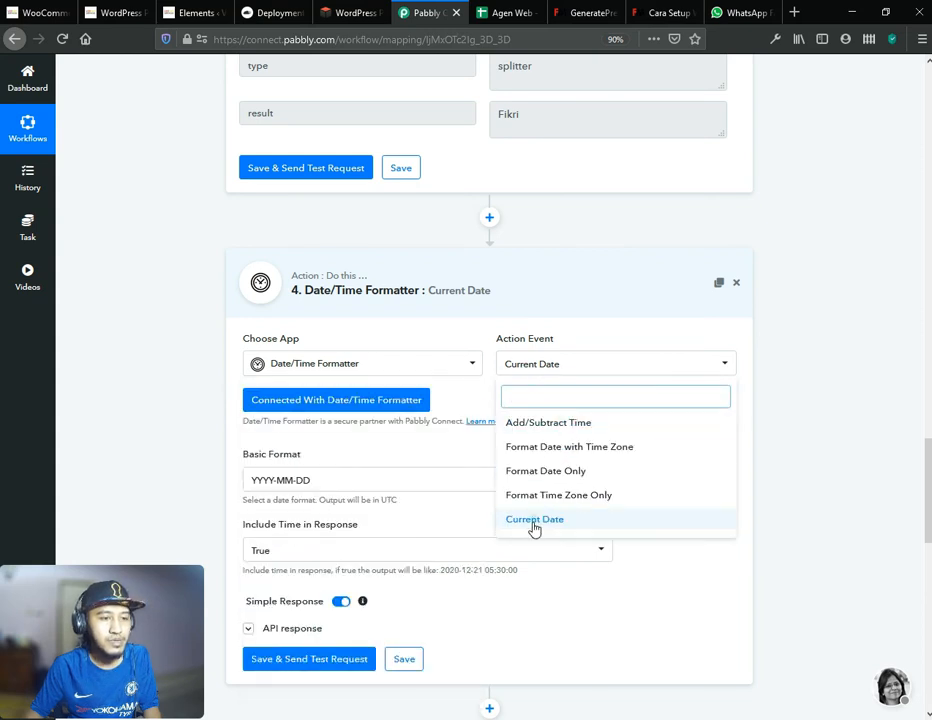
click(784, 525)
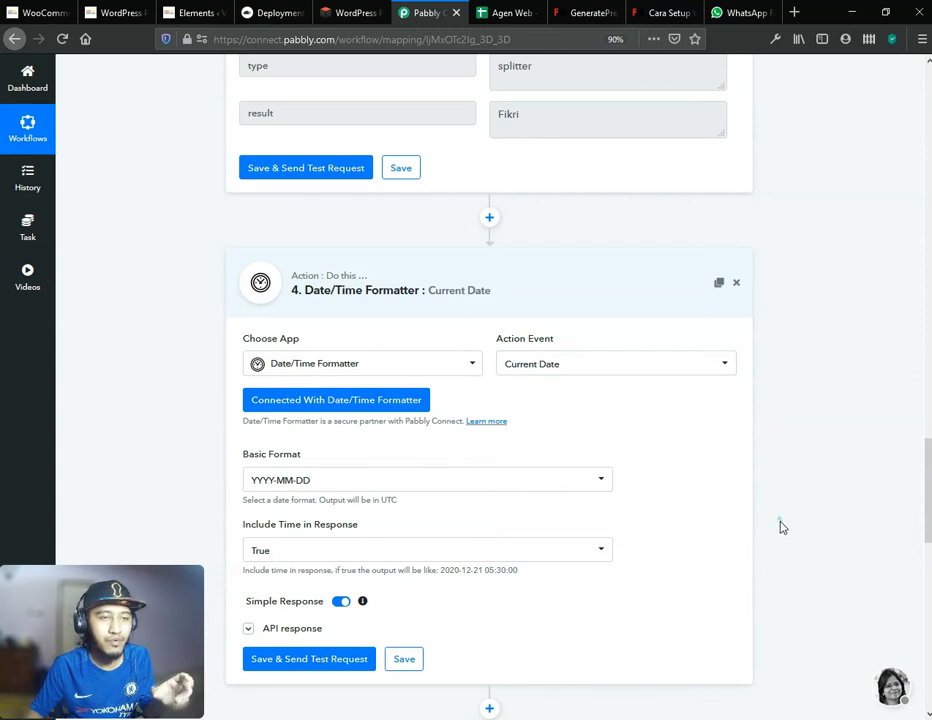
Set step 4's Basic Format to DD-MM-YYYY, then save it and send a test request.
scroll(784, 525, down, 3)
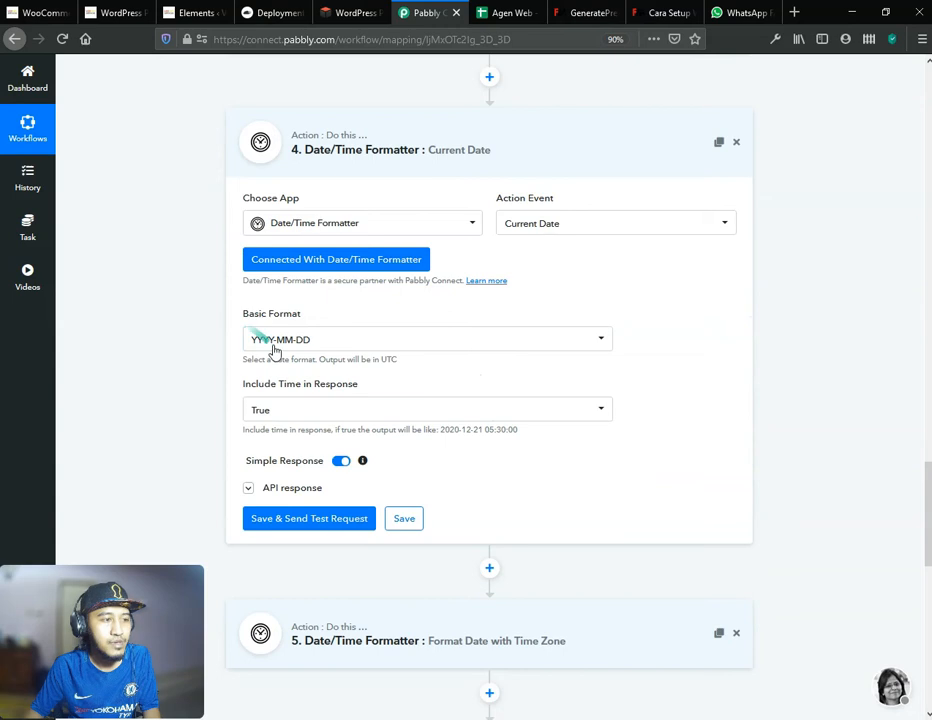
click(283, 346)
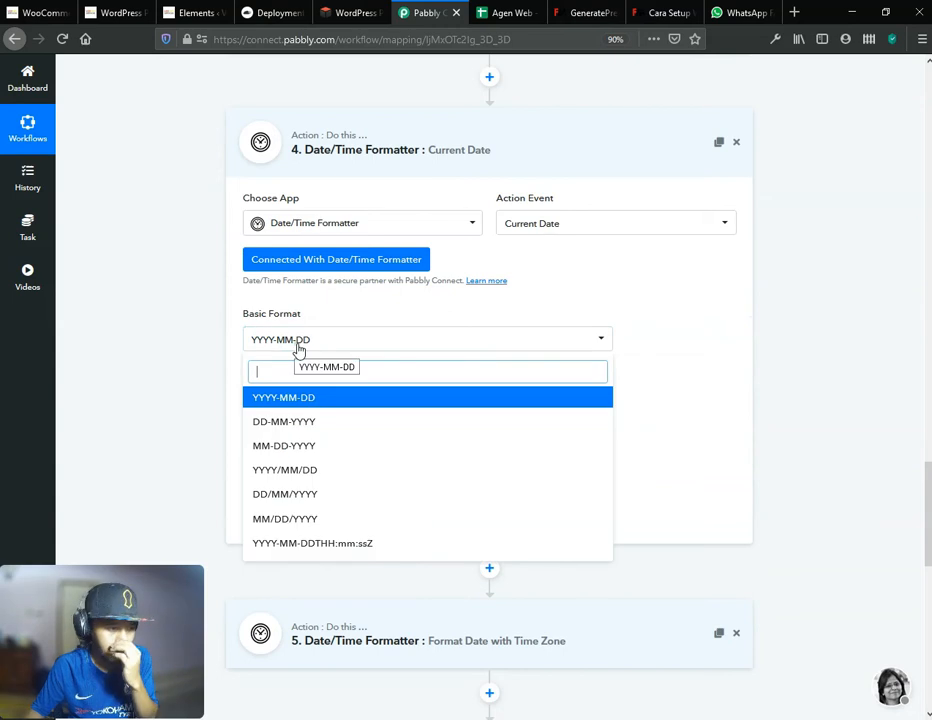
click(327, 428)
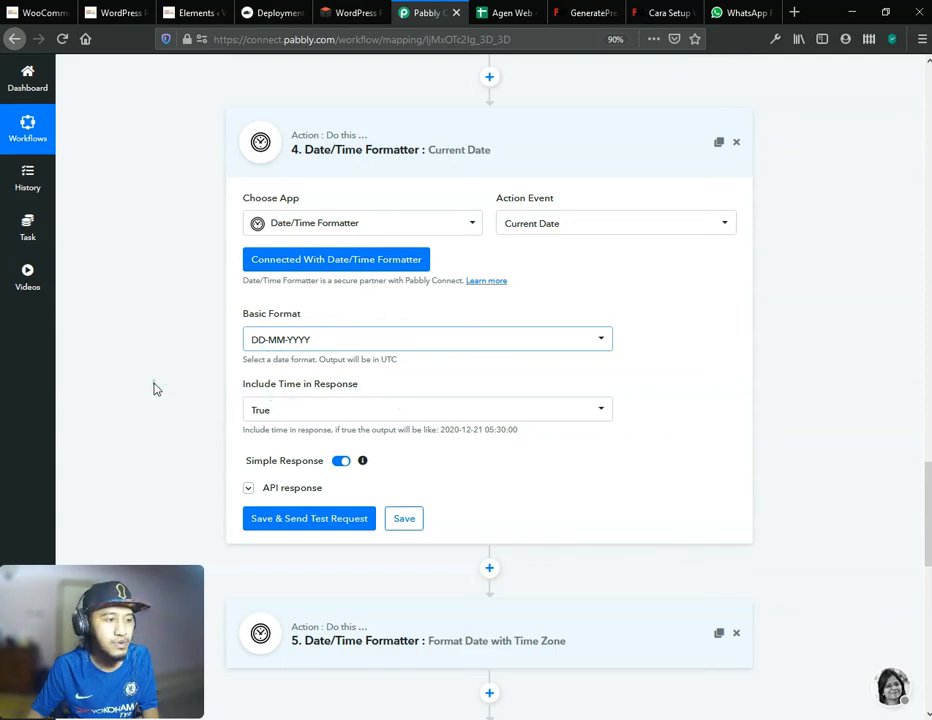
scroll(190, 387, down, 3)
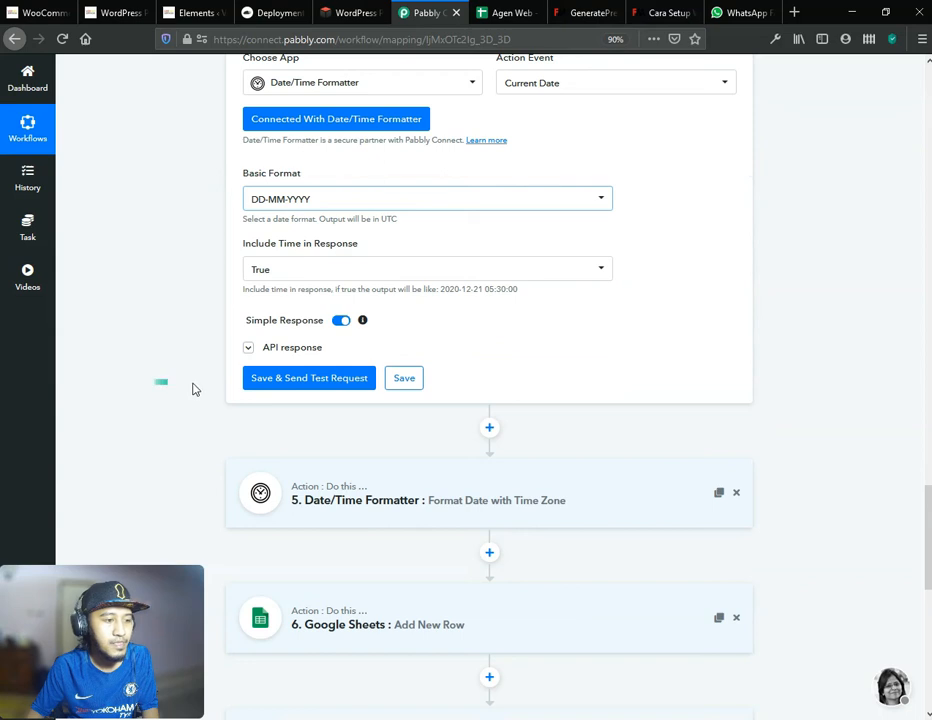
click(347, 387)
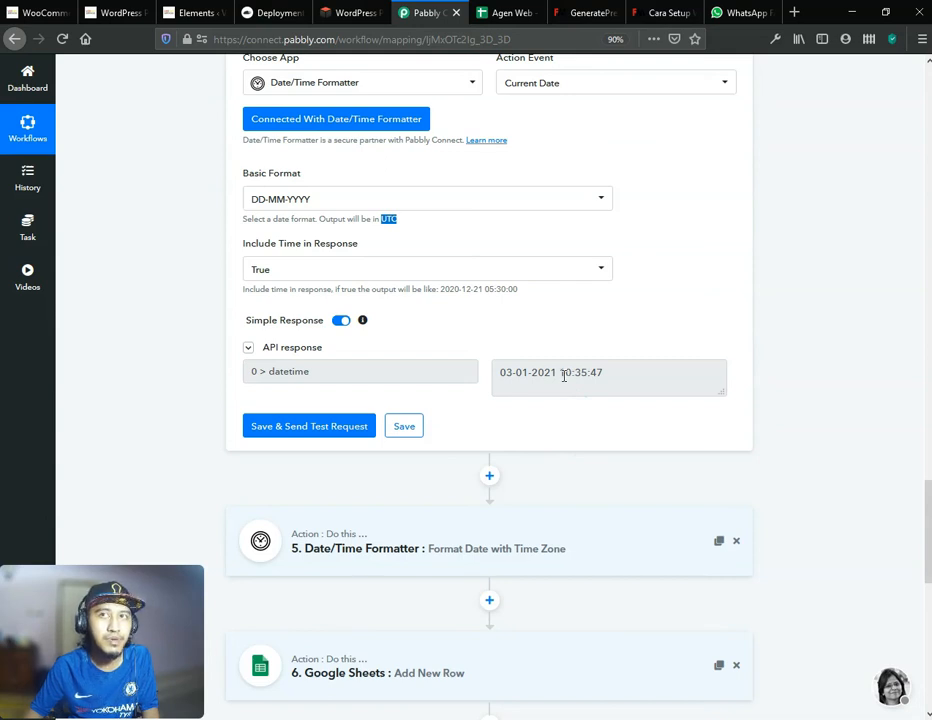
Expand the step 5 Date/Time Formatter and open its connected settings for formatting the date with time zone.
scroll(557, 431, down, 1)
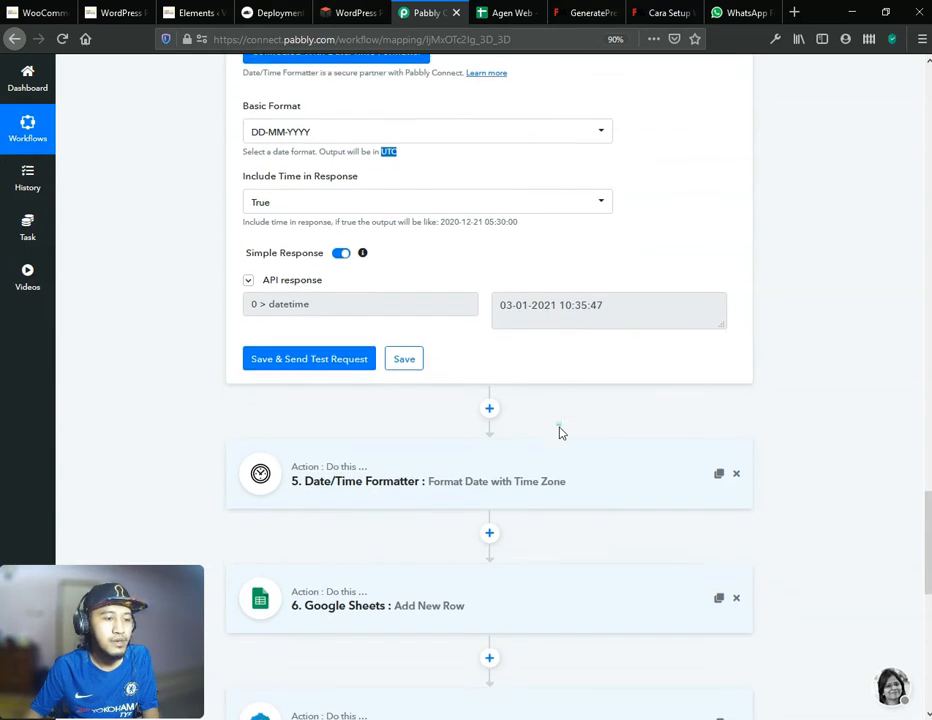
click(557, 474)
scroll(780, 435, down, 2)
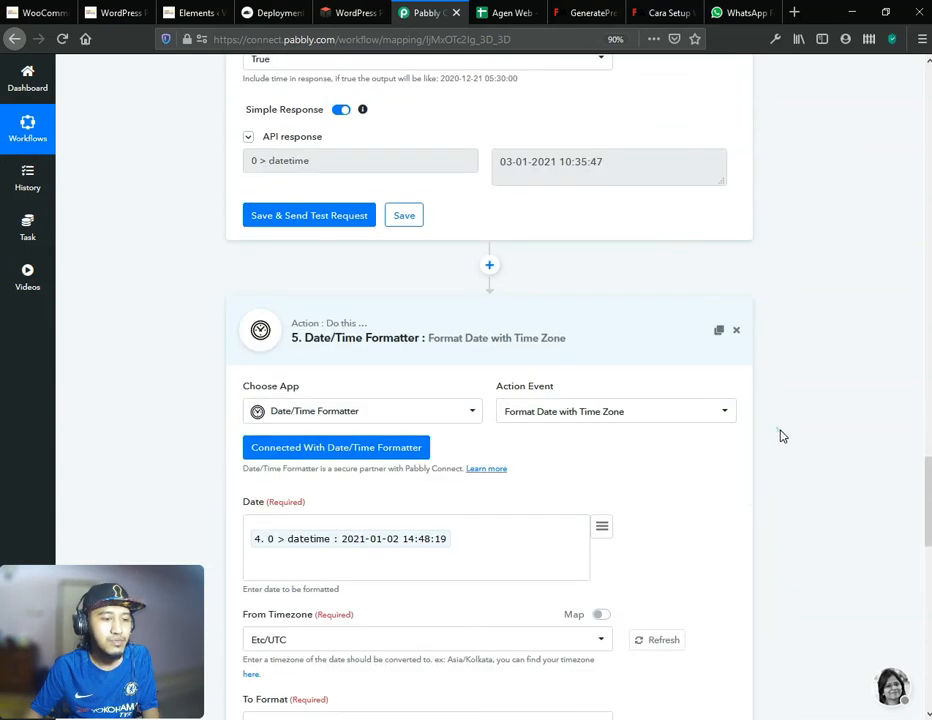
scroll(760, 436, down, 1)
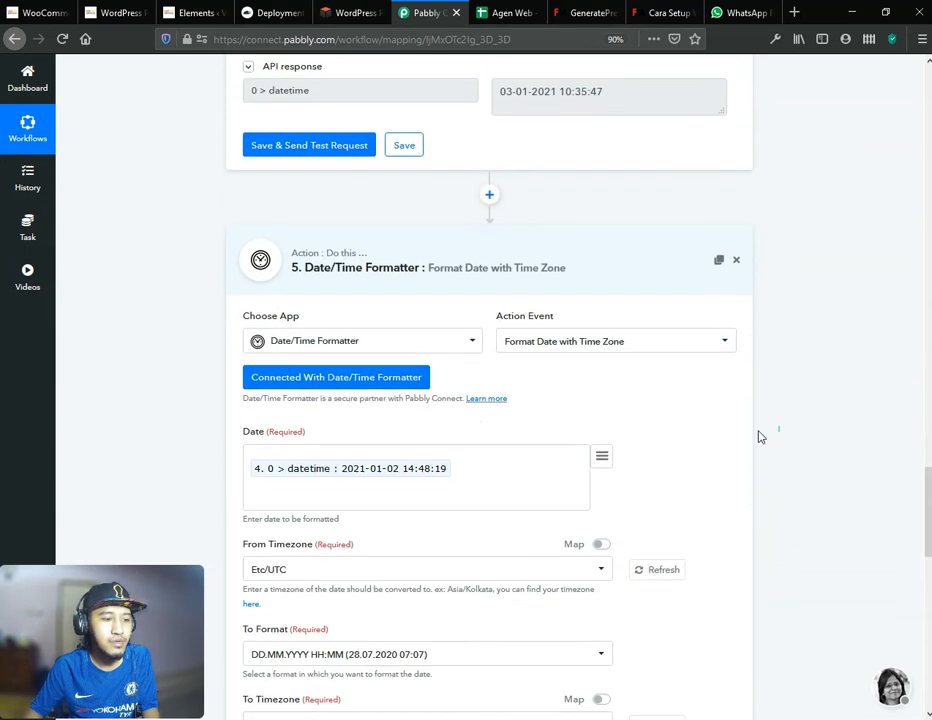
click(348, 377)
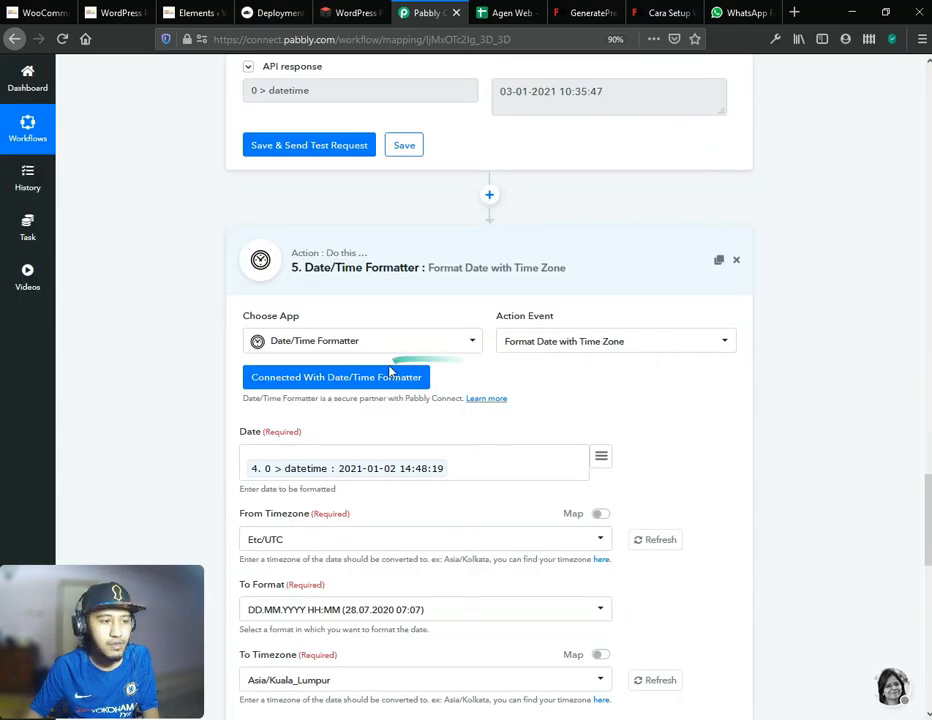
Replace the mapped value in step 5's Date field with the new datetime response from step 4.
scroll(440, 370, down, 3)
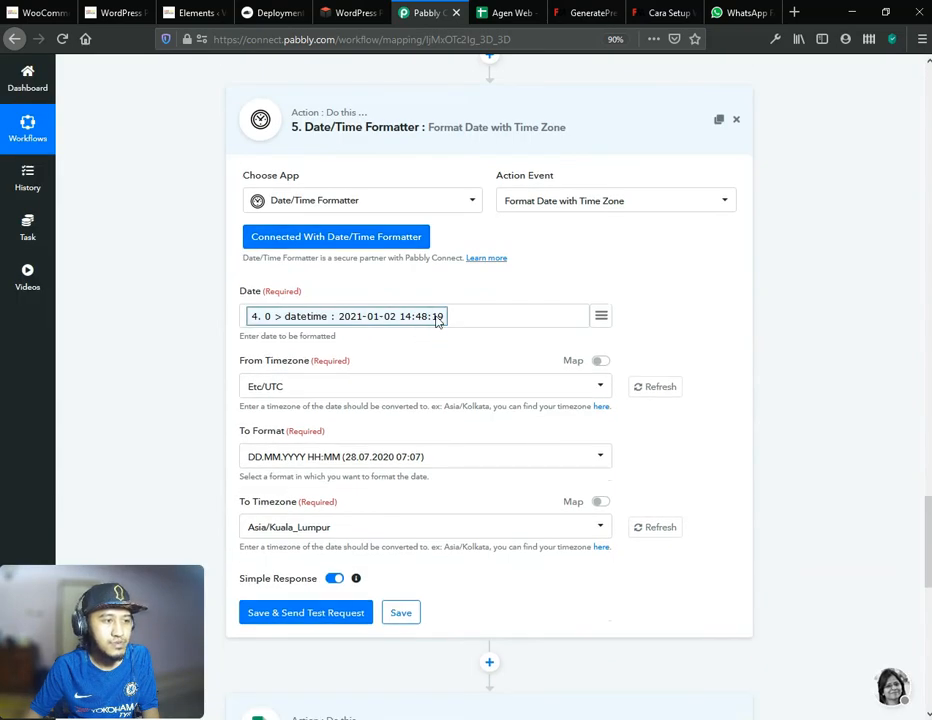
key(BackSpace)
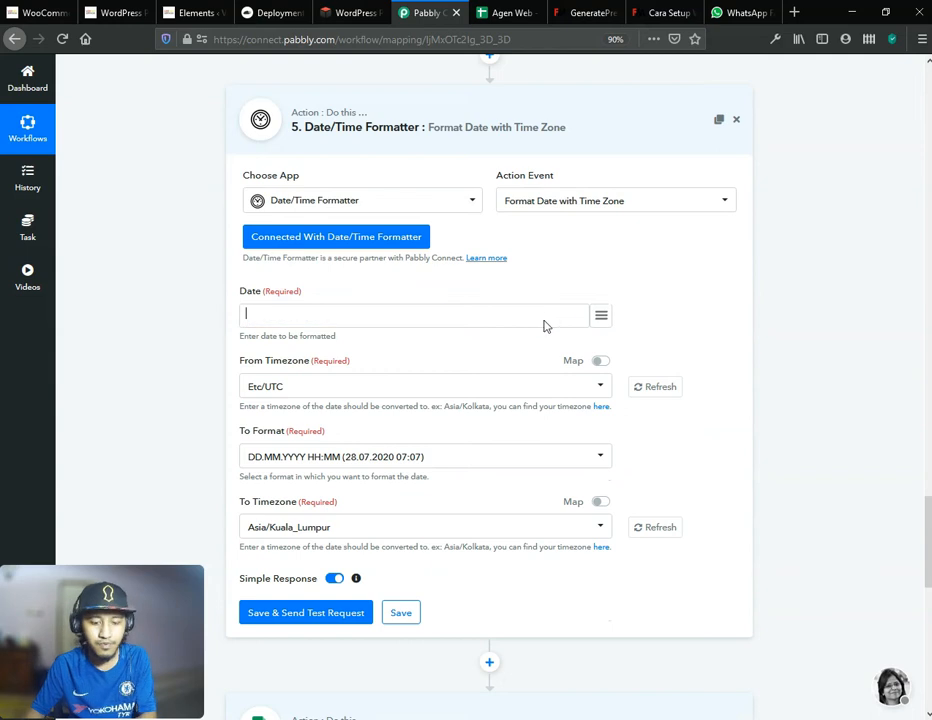
click(604, 319)
scroll(768, 384, down, 1)
scroll(709, 412, down, 5)
scroll(708, 413, up, 2)
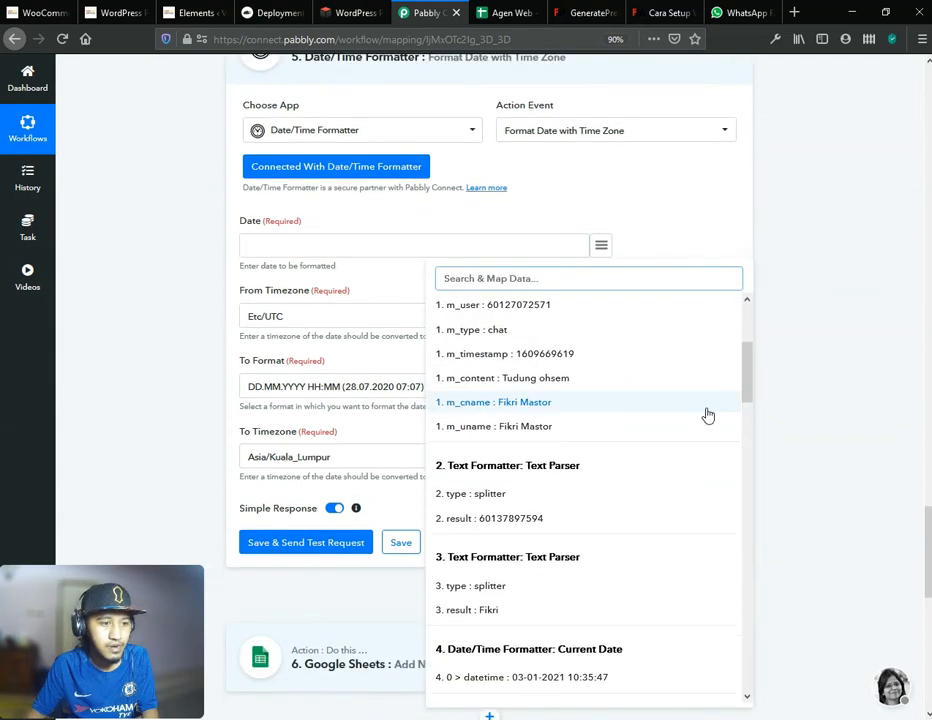
scroll(708, 413, down, 3)
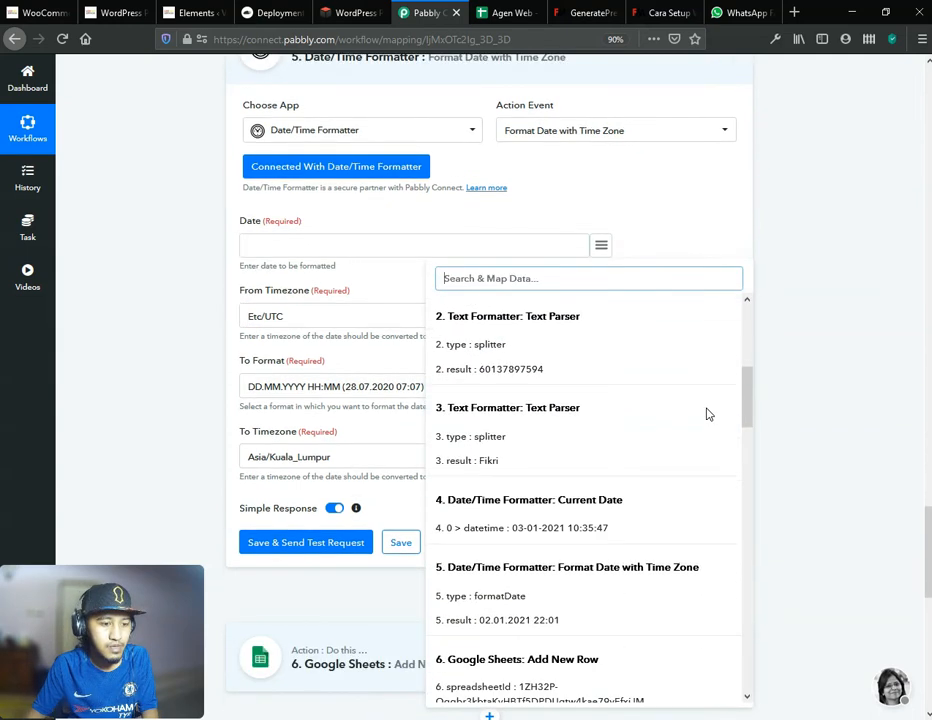
click(516, 532)
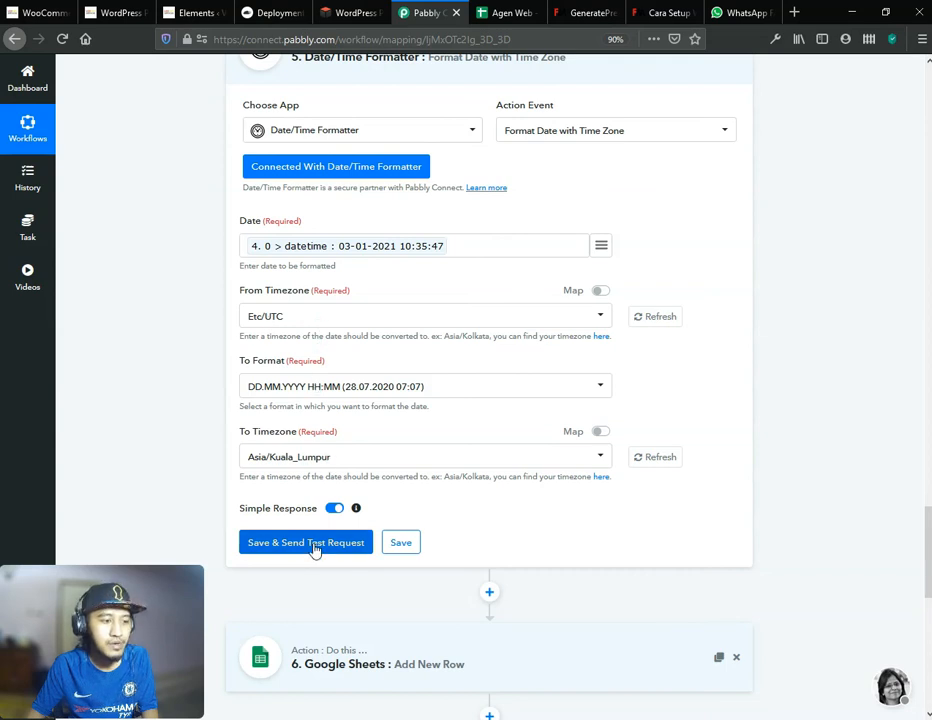
Check step 5's To Format options, keep DD.MM.YYYY HH:MM, then save and send a test request.
click(322, 387)
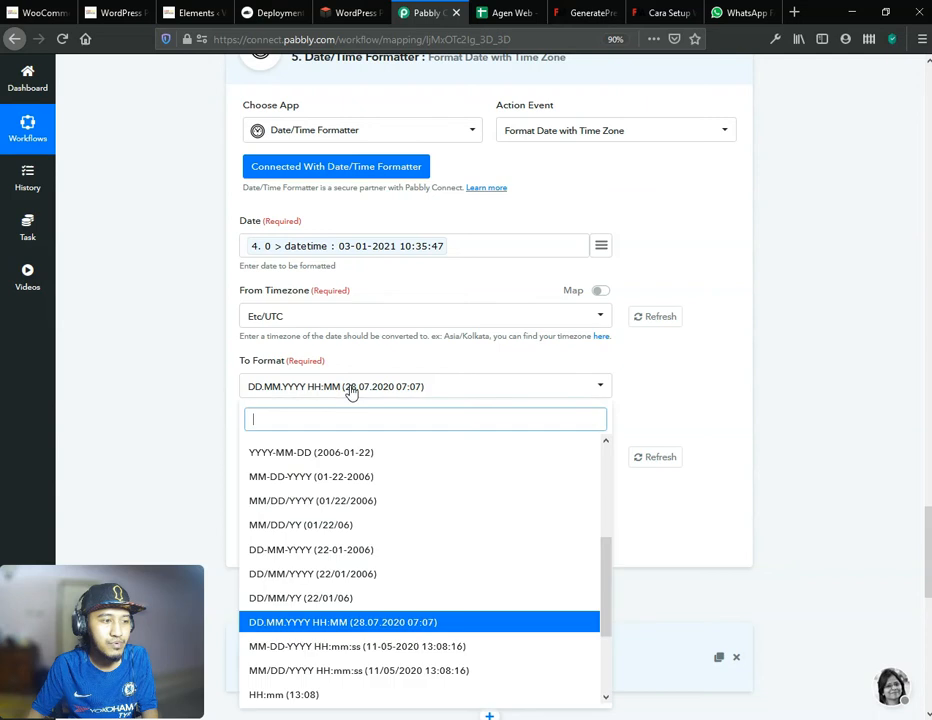
click(291, 391)
click(360, 391)
click(320, 391)
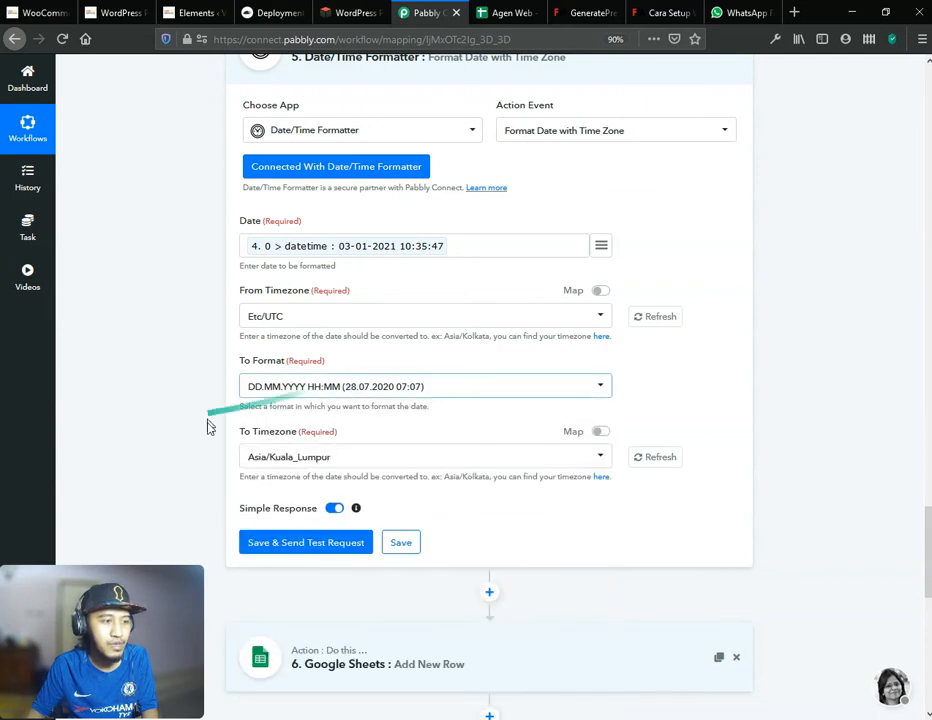
click(268, 546)
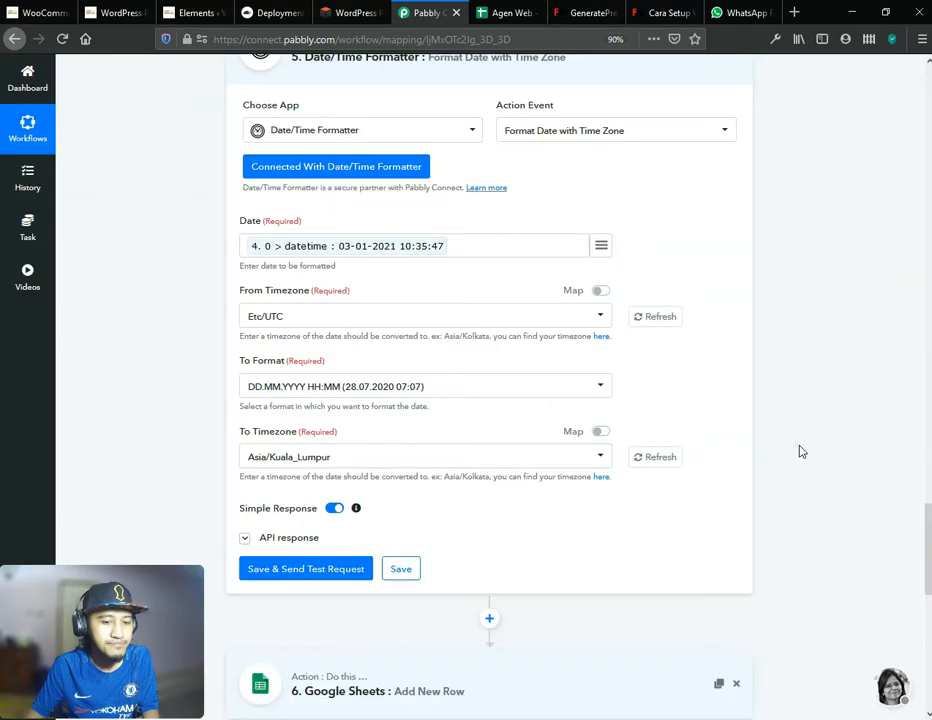
Reselect DD.MM.YYYY HH:MM as step 5's To Format and resend the test request.
scroll(800, 452, down, 2)
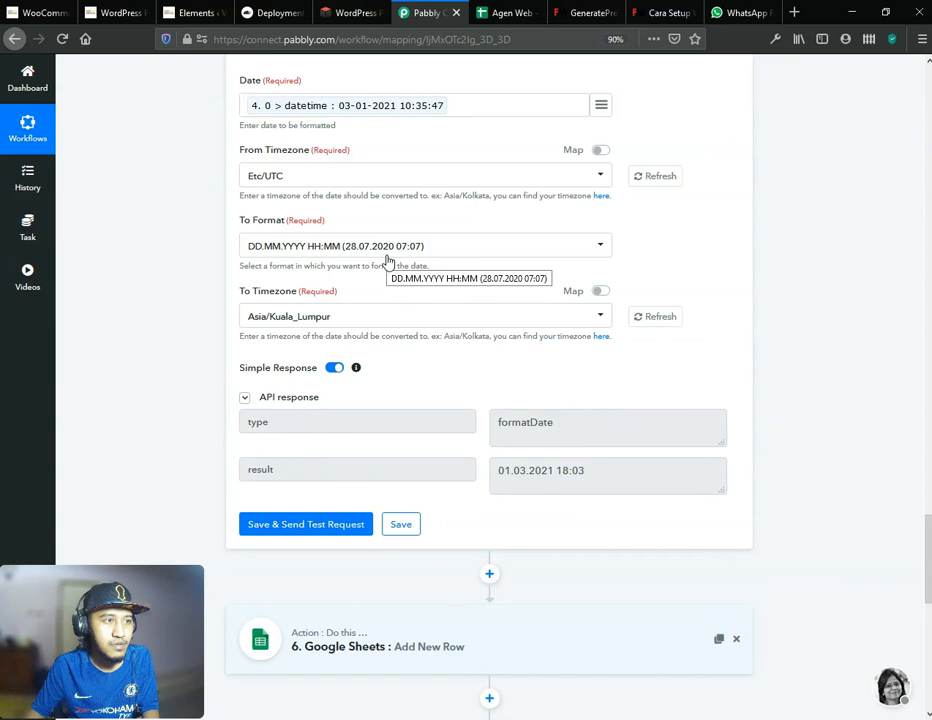
click(524, 481)
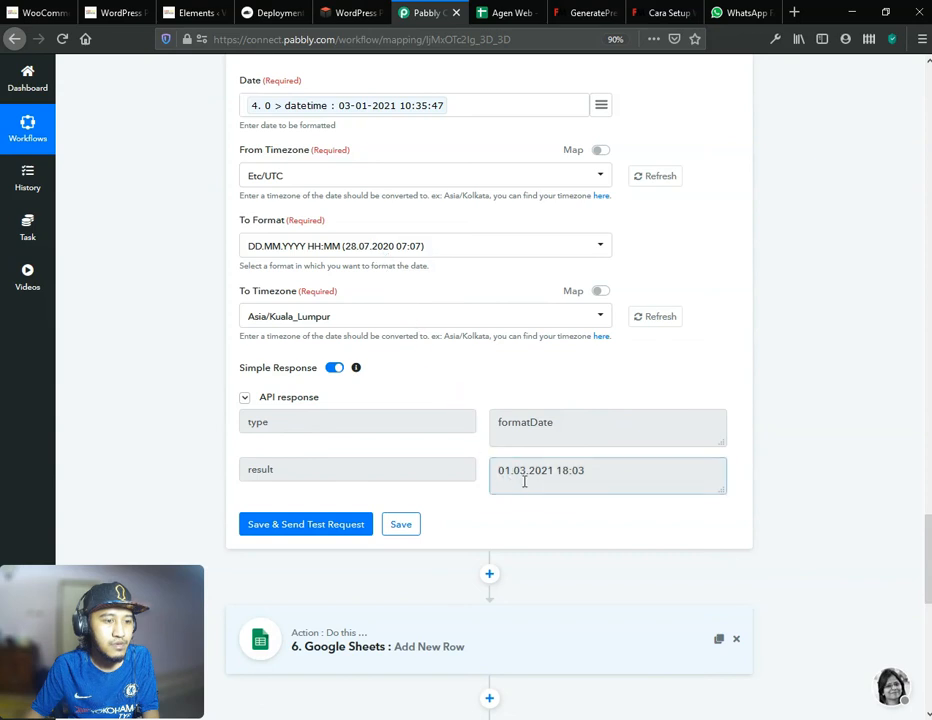
click(426, 254)
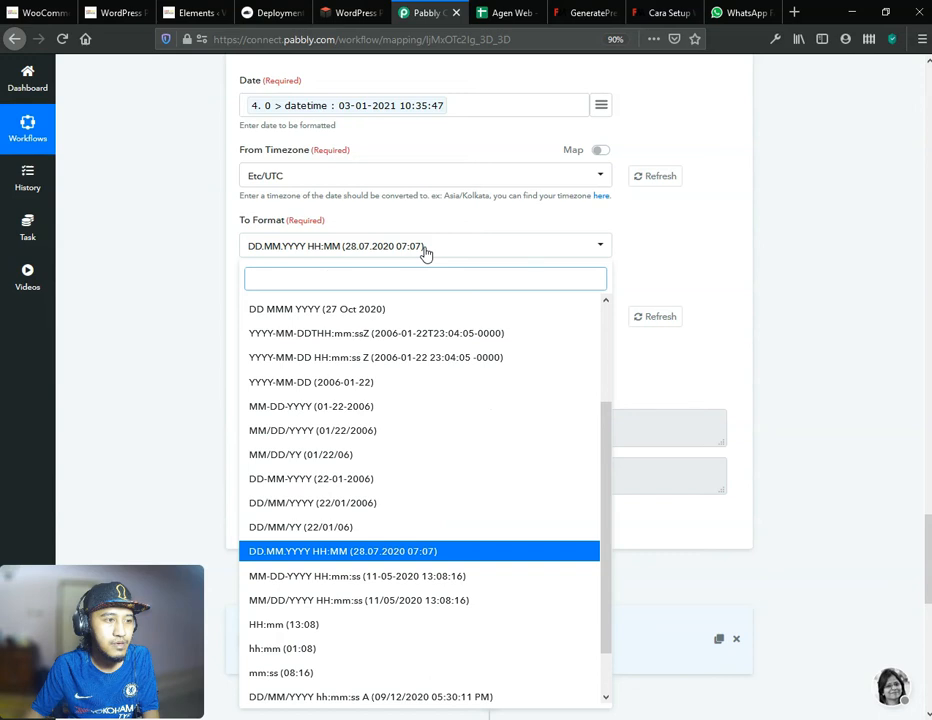
click(415, 550)
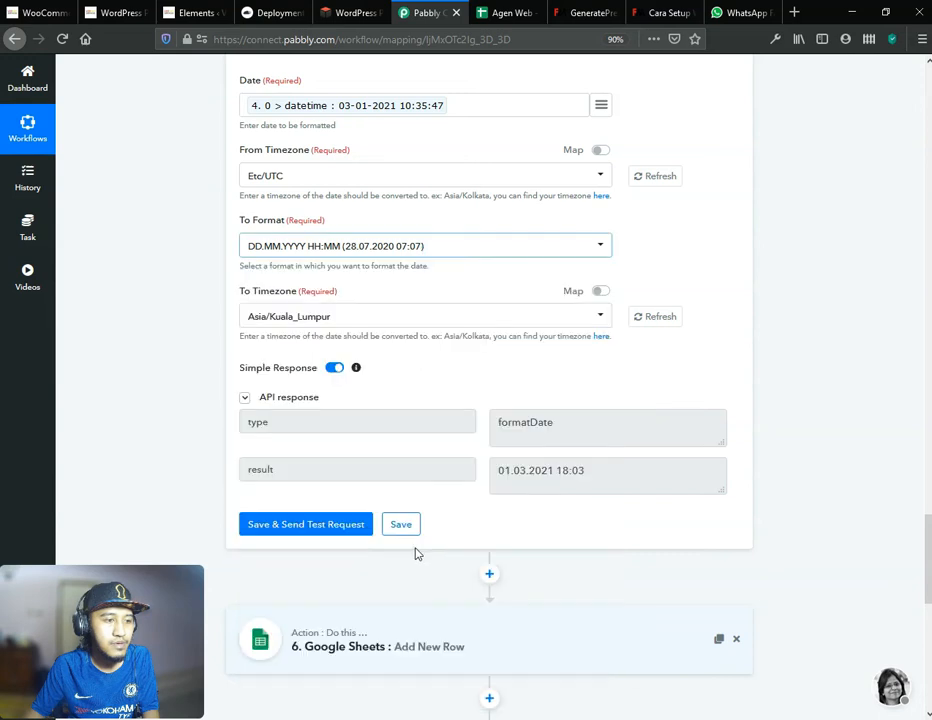
click(343, 525)
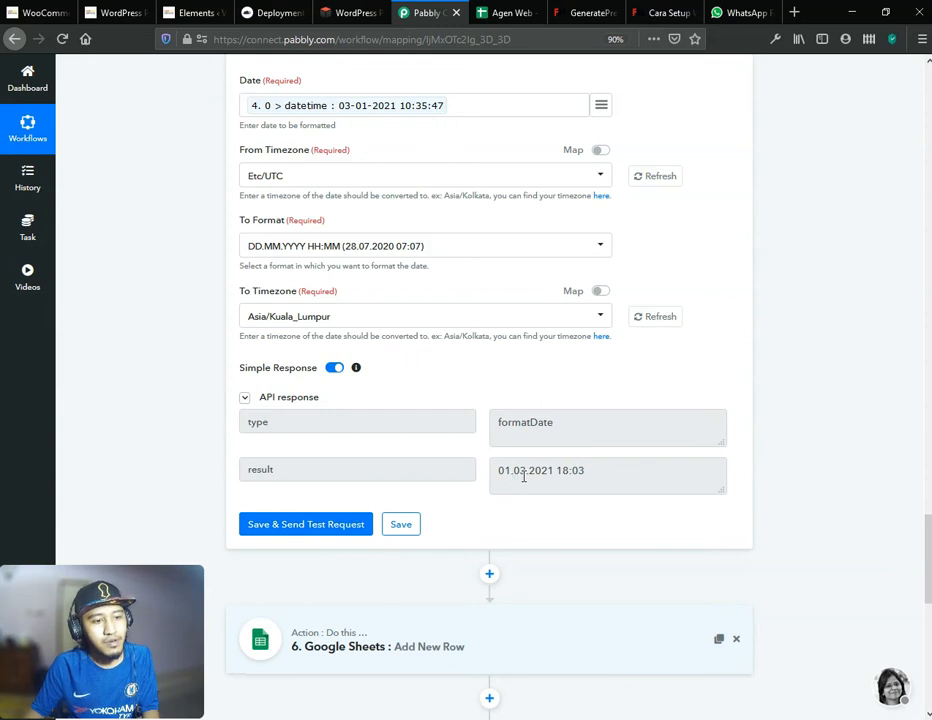
Compare the day and month order in step 4's datetime and step 5's result, and look through the available To Format options.
scroll(523, 482, up, 2)
scroll(523, 482, up, 4)
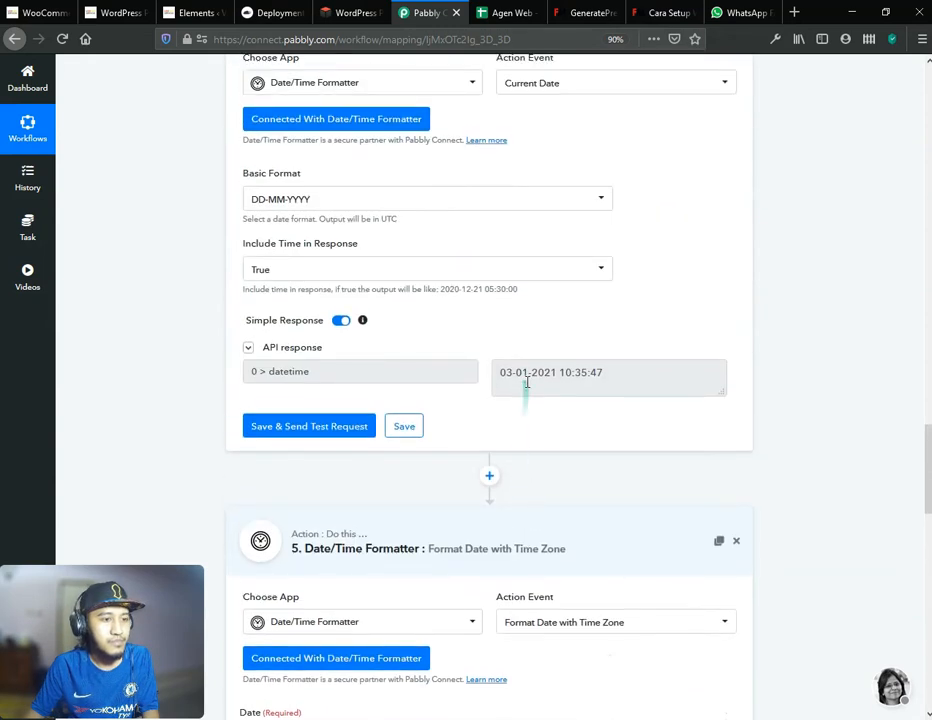
scroll(526, 381, down, 5)
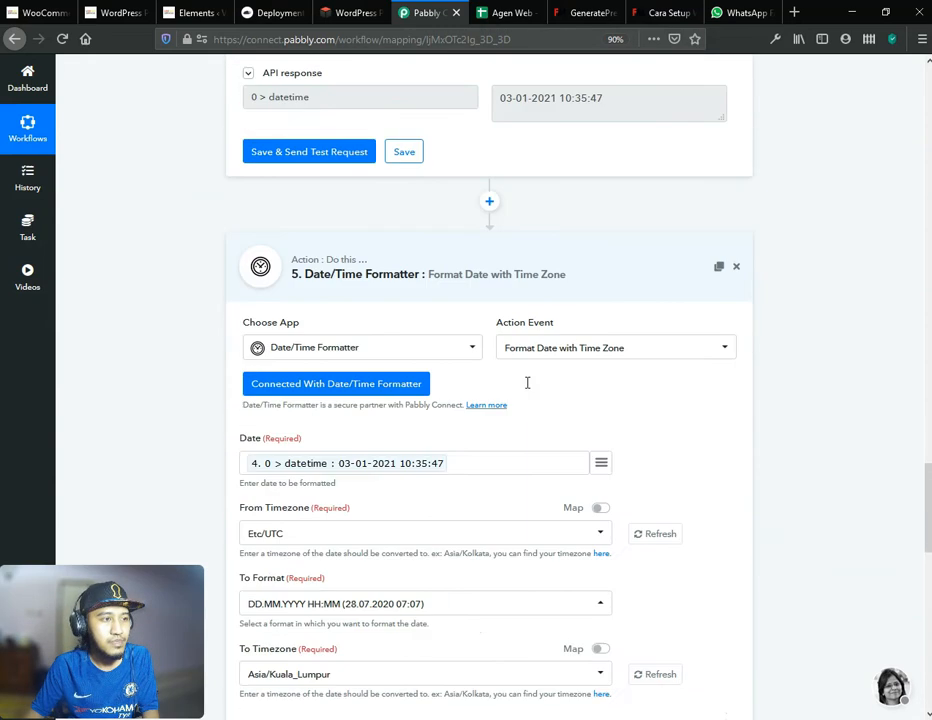
click(411, 388)
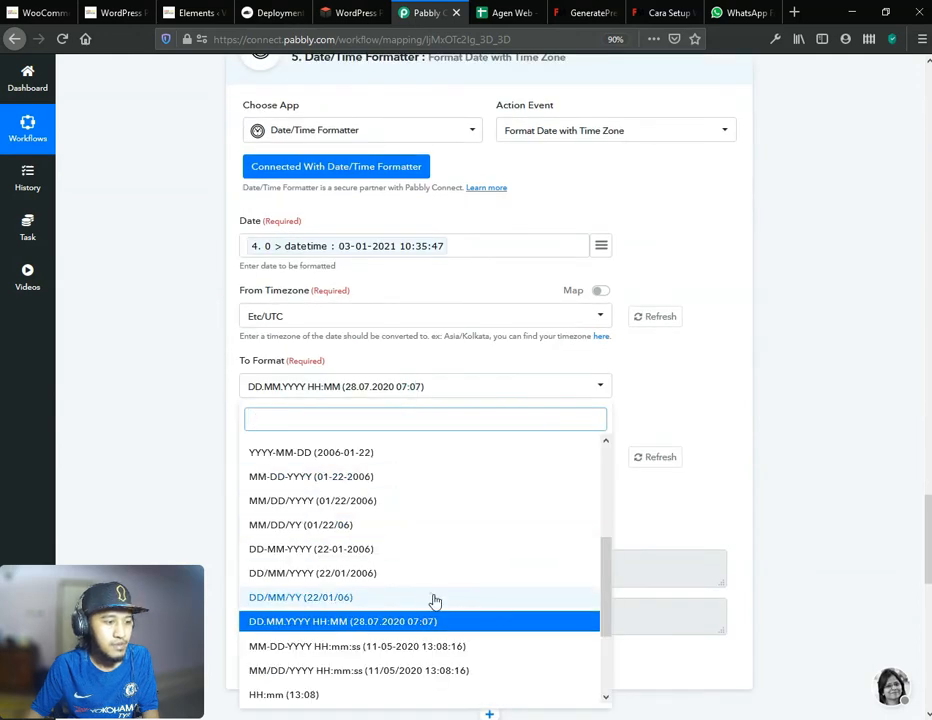
scroll(468, 604, down, 1)
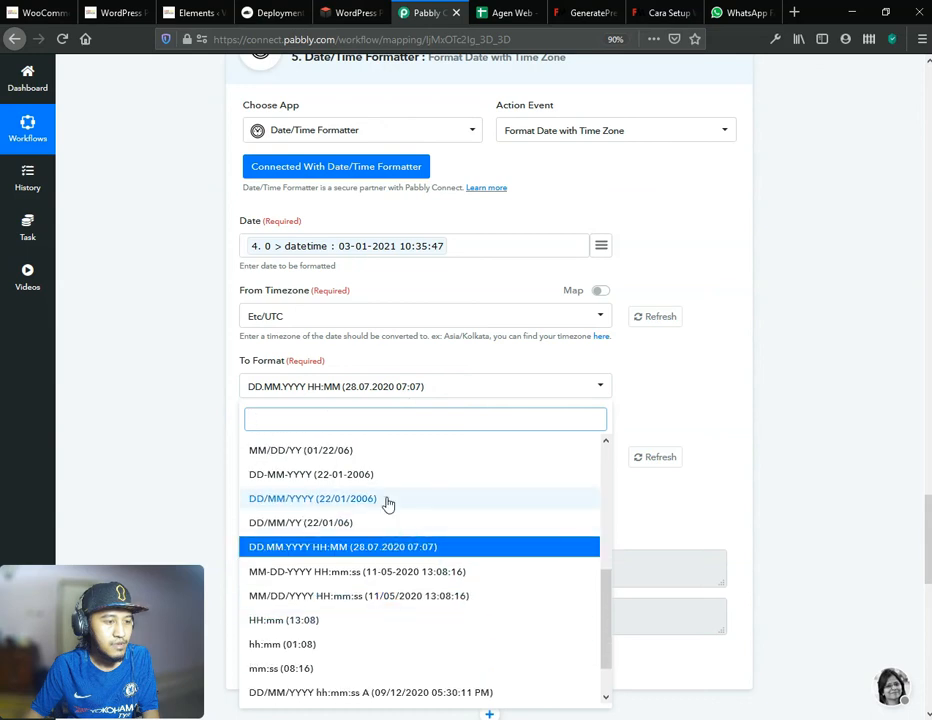
scroll(389, 504, up, 2)
scroll(396, 505, up, 2)
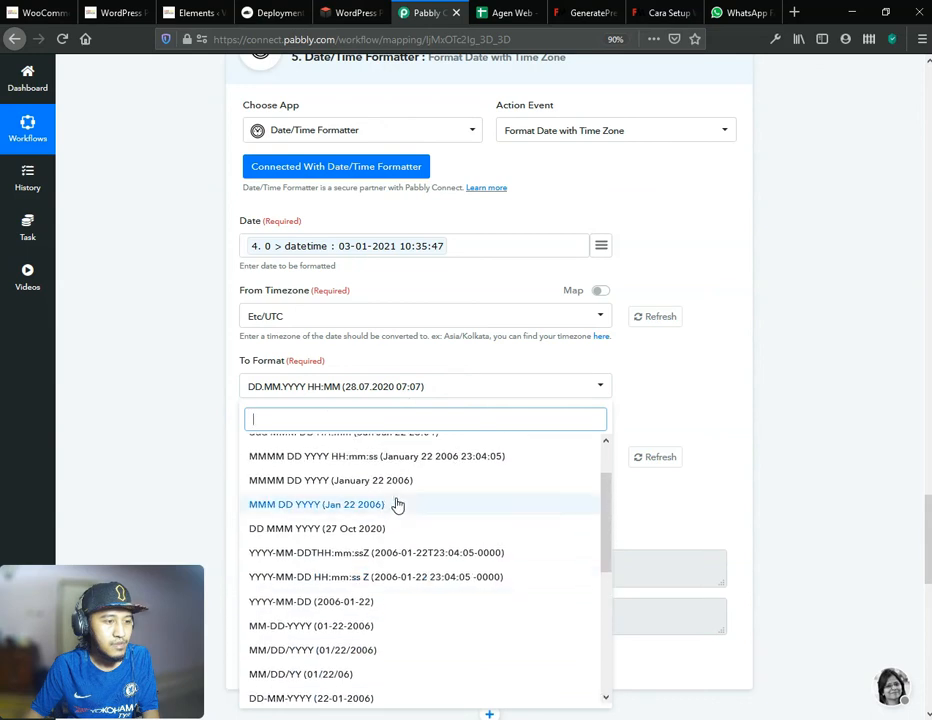
scroll(453, 527, up, 1)
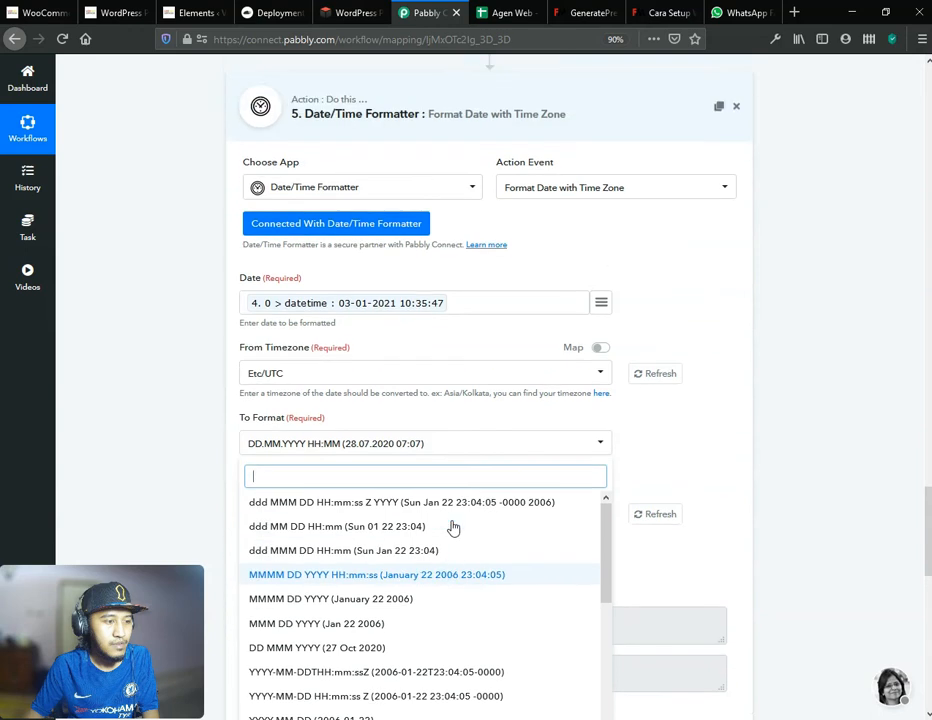
click(772, 512)
scroll(778, 514, down, 2)
scroll(776, 518, down, 1)
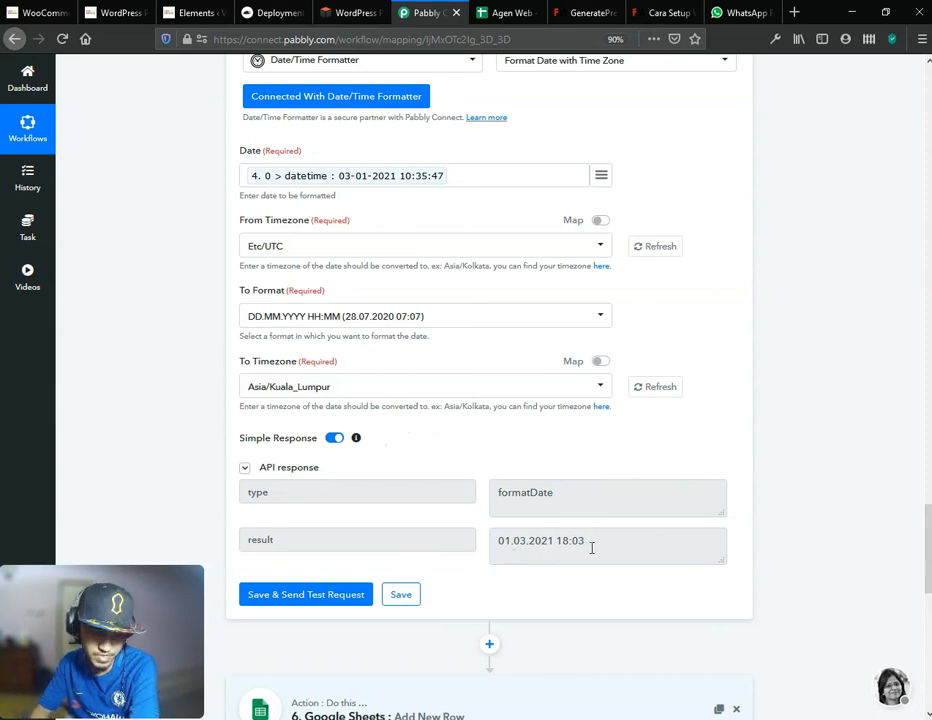
click(519, 546)
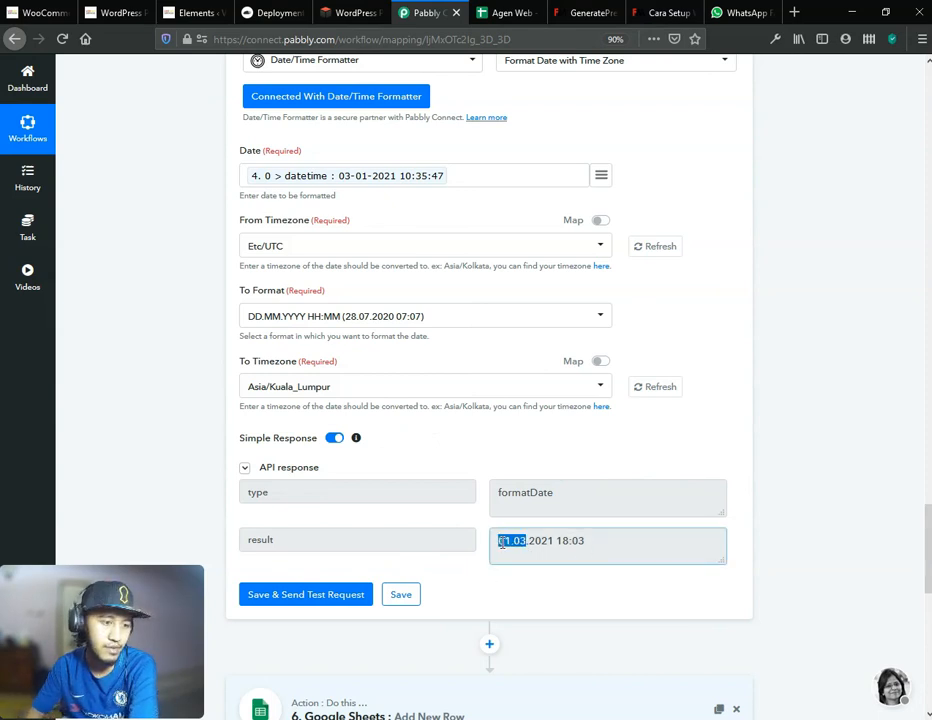
scroll(782, 480, down, 3)
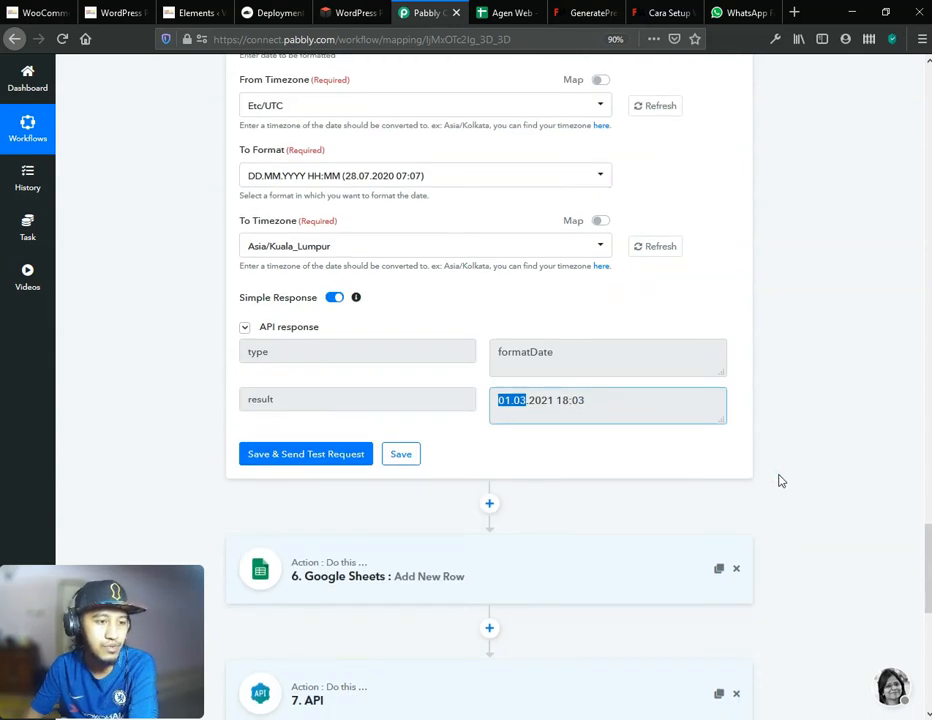
Try DD/MM/YY as step 5's To Format, send a test request and inspect the result.
click(402, 184)
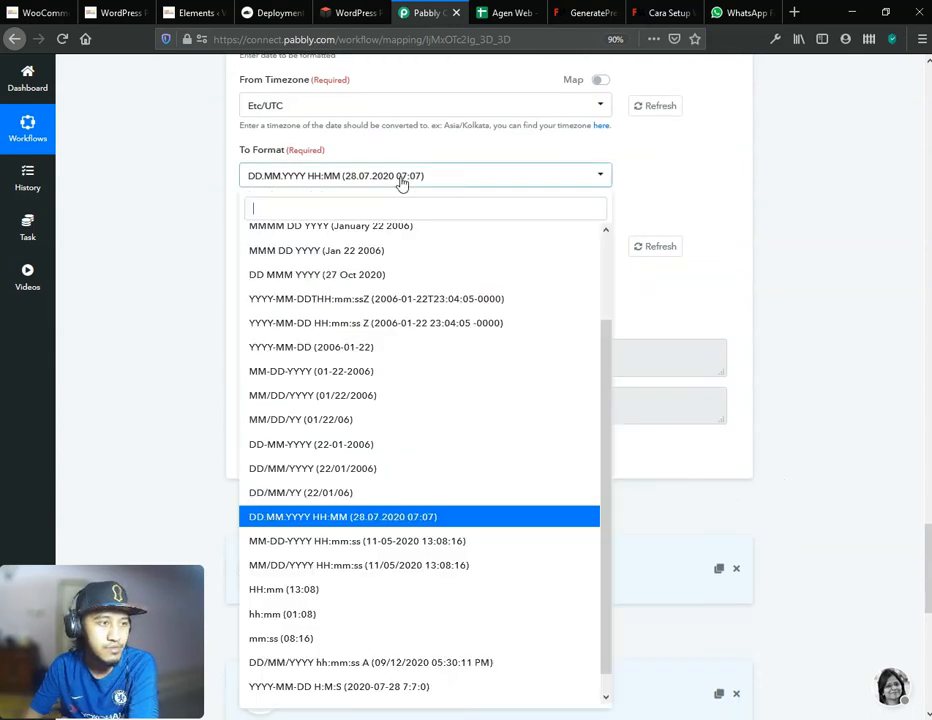
click(388, 493)
click(307, 457)
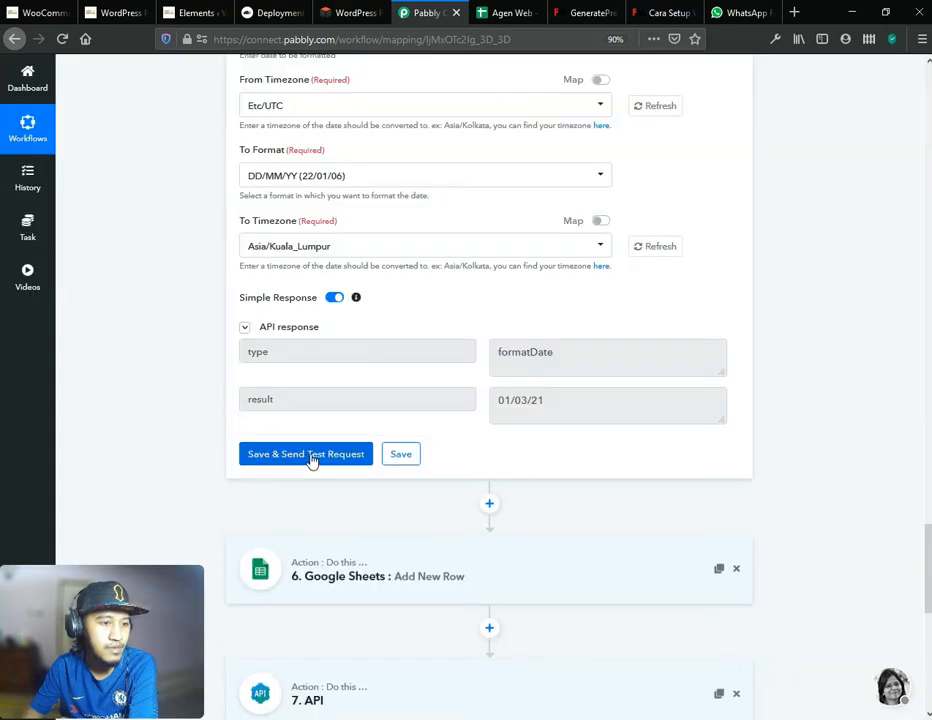
click(530, 400)
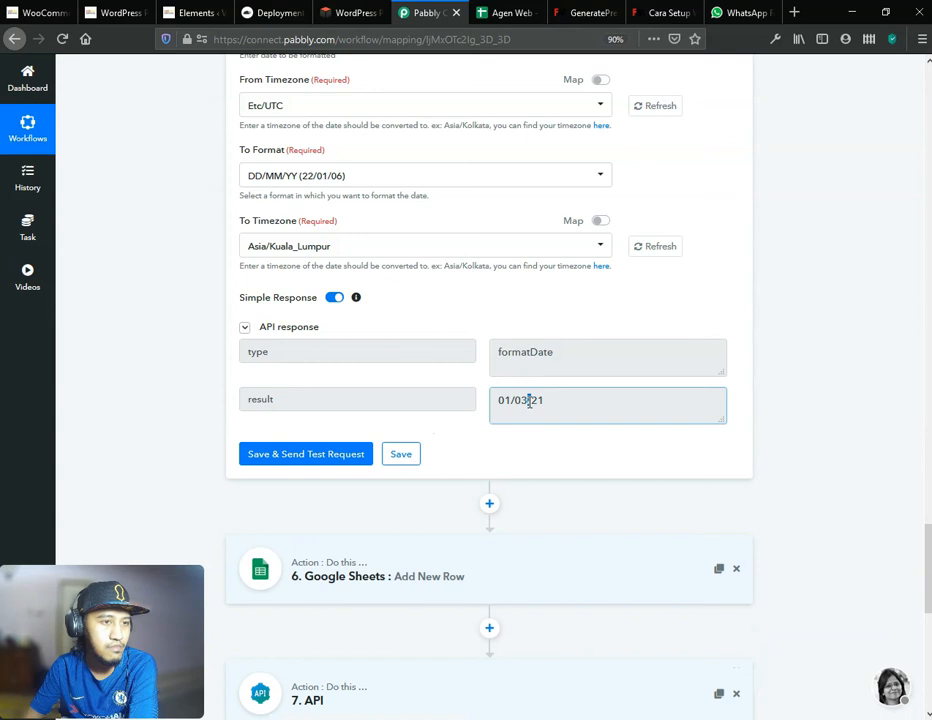
Set step 5's To Format back to DD.MM.YYYY HH:MM, then save and send a test request.
click(426, 187)
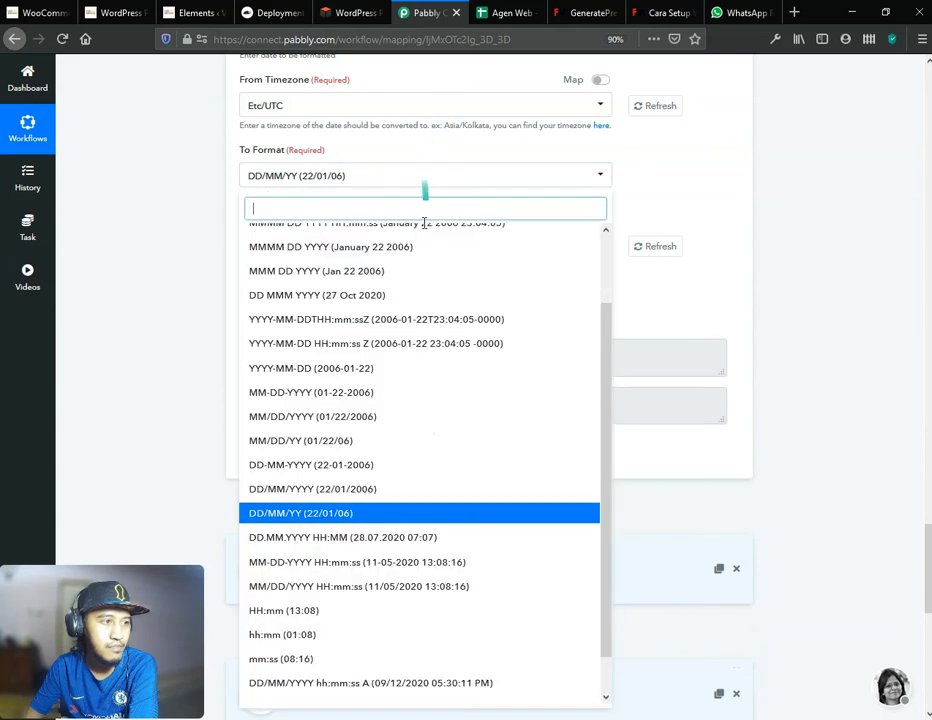
click(410, 540)
click(340, 458)
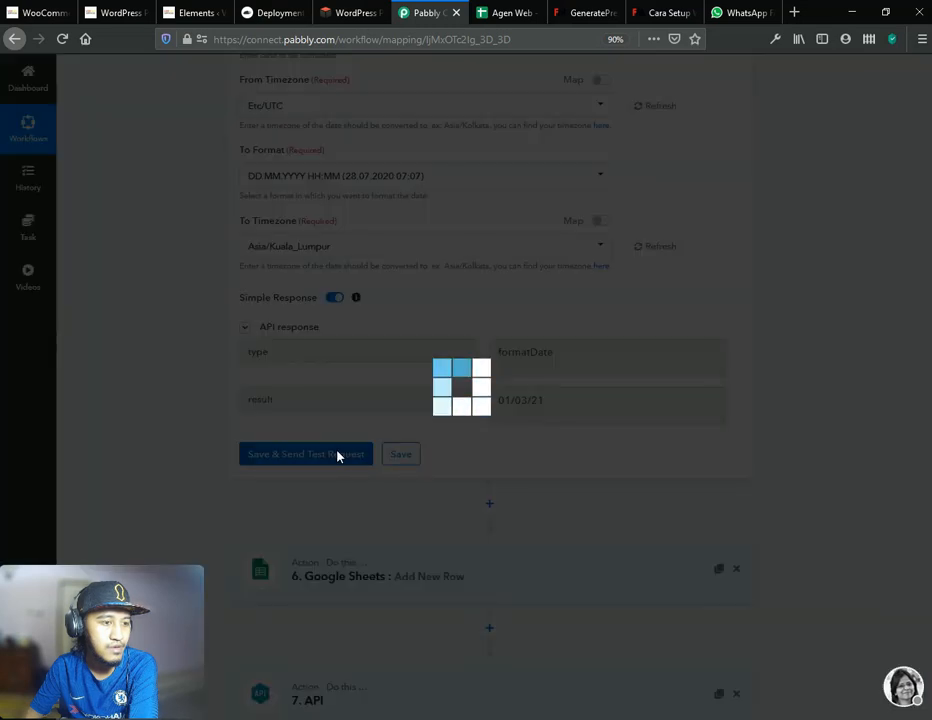
scroll(144, 435, down, 3)
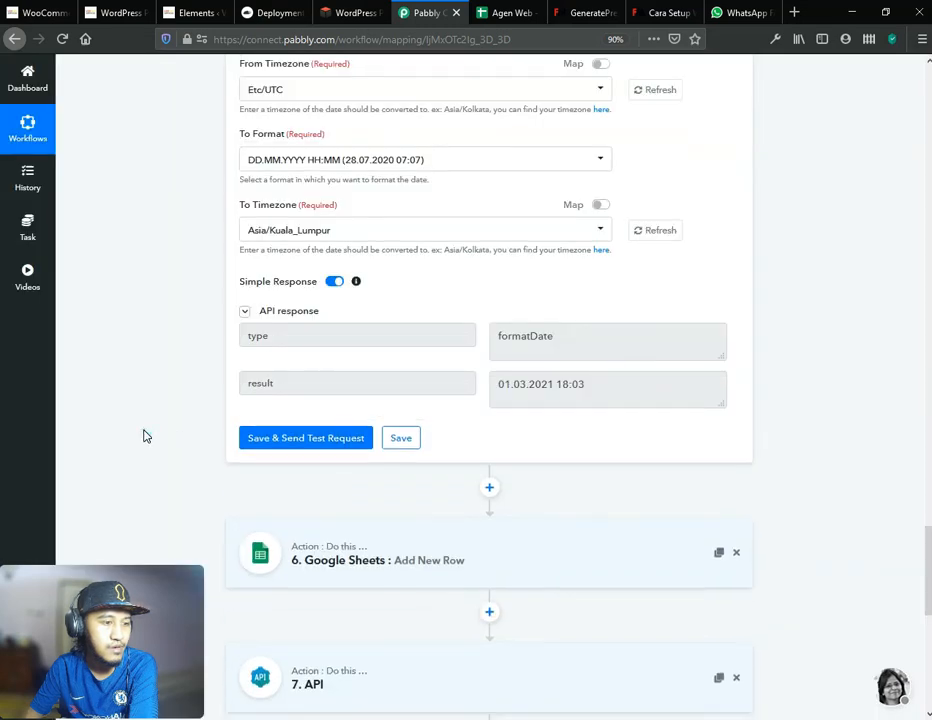
Open step 6, Google Sheets Add New Row, and save its connection with the existing credentials.
click(411, 388)
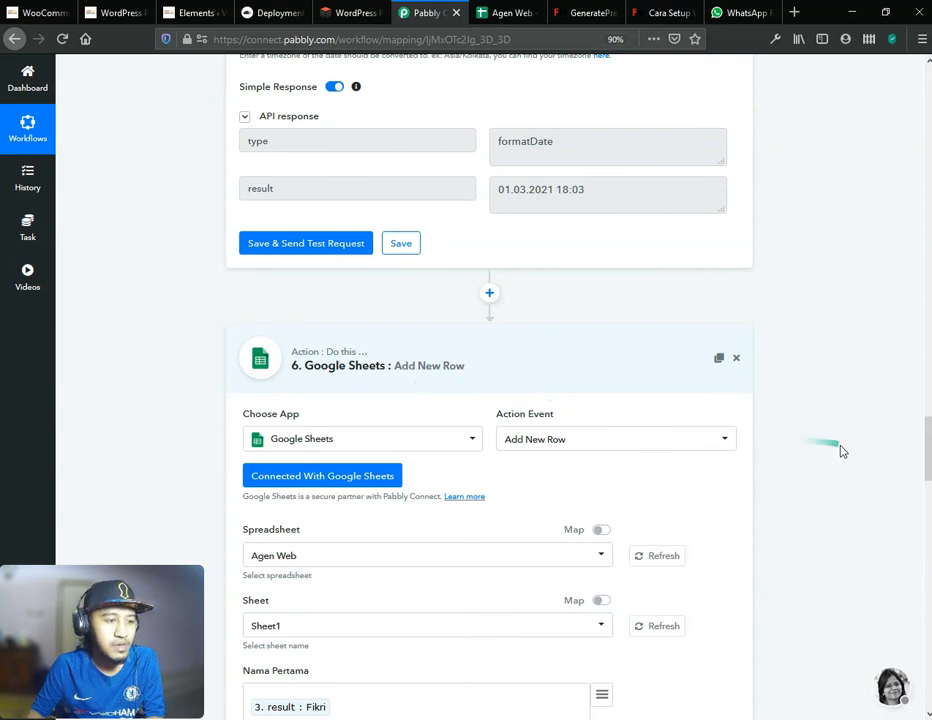
click(324, 479)
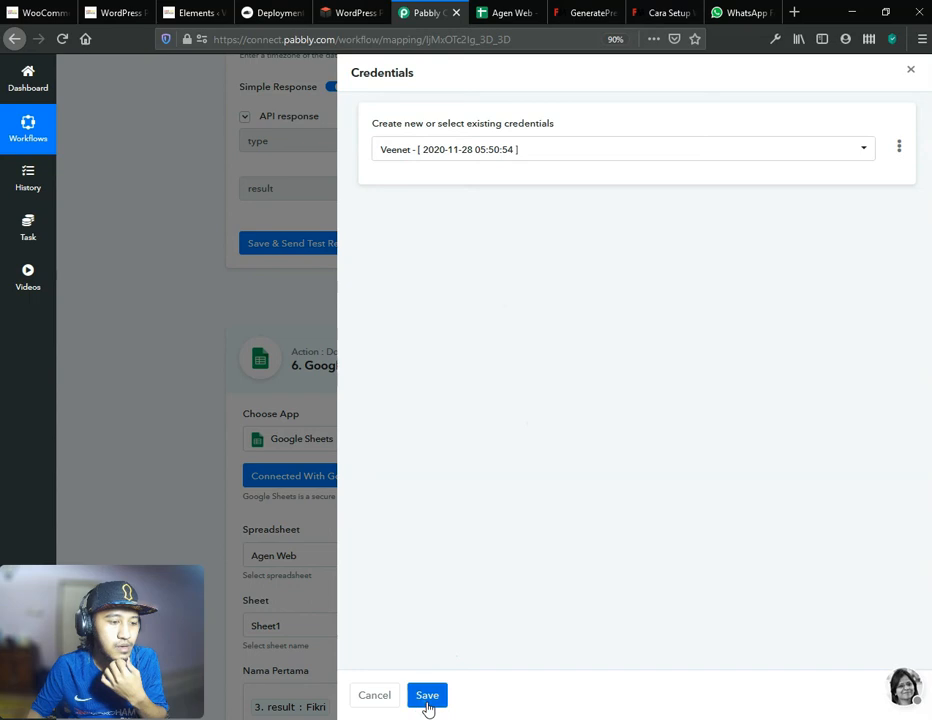
click(427, 697)
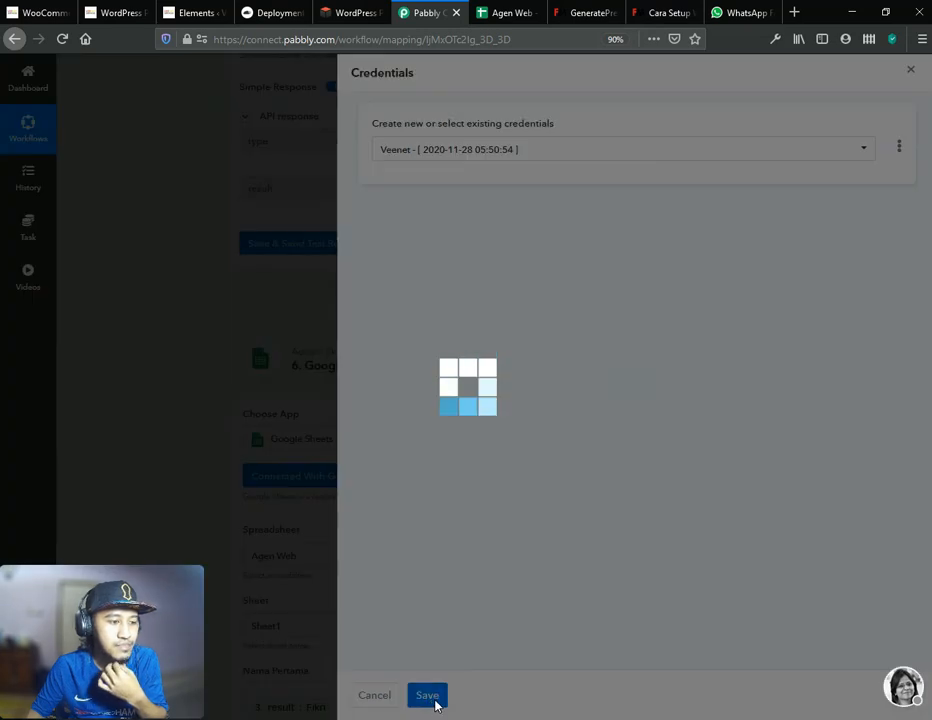
Refresh step 6's Agen Web spreadsheet and look through the reloaded column fields of Sheet1.
scroll(675, 530, down, 2)
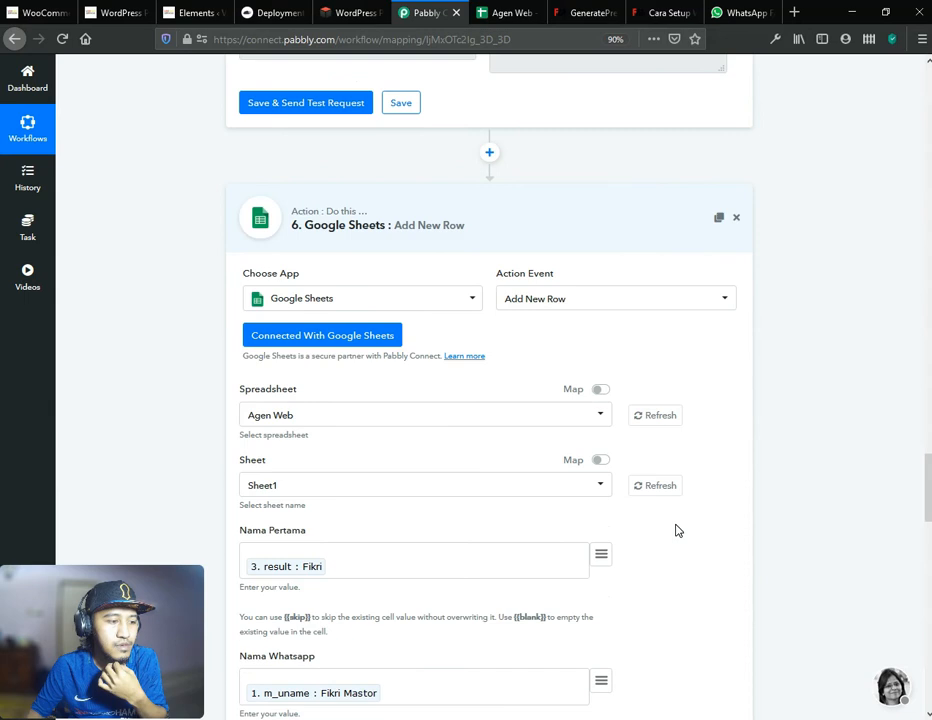
click(661, 419)
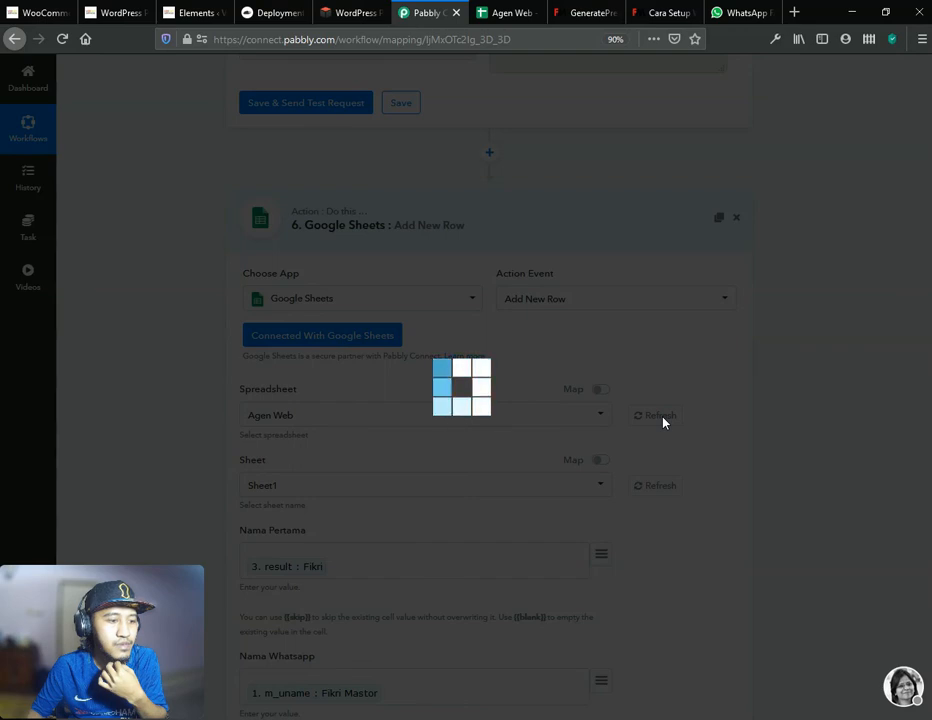
scroll(693, 416, down, 3)
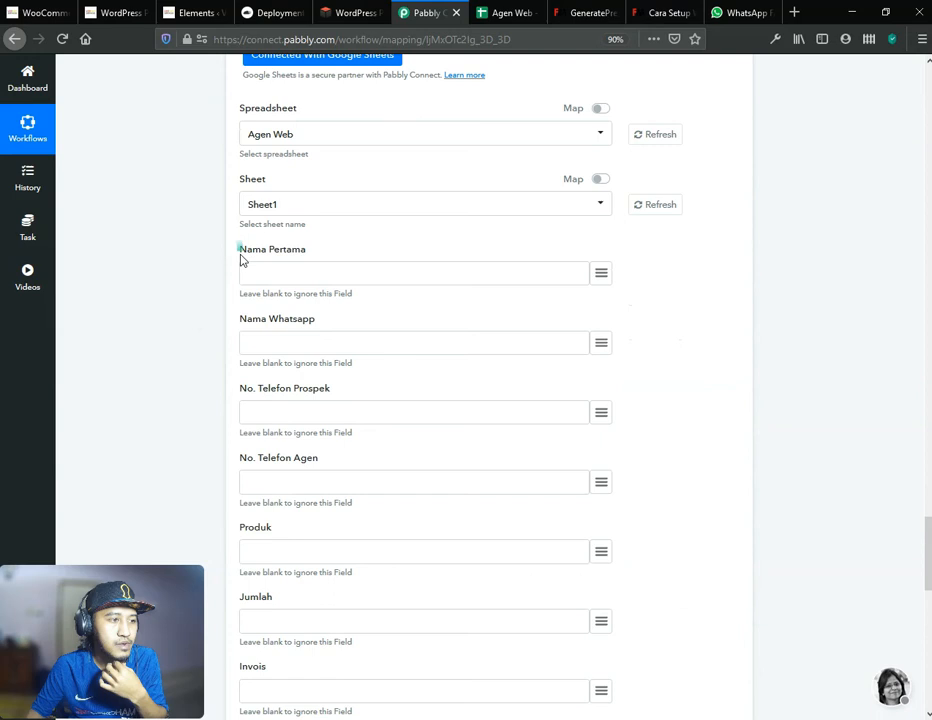
scroll(235, 412, down, 2)
scroll(236, 430, down, 3)
scroll(246, 495, up, 3)
scroll(249, 484, up, 2)
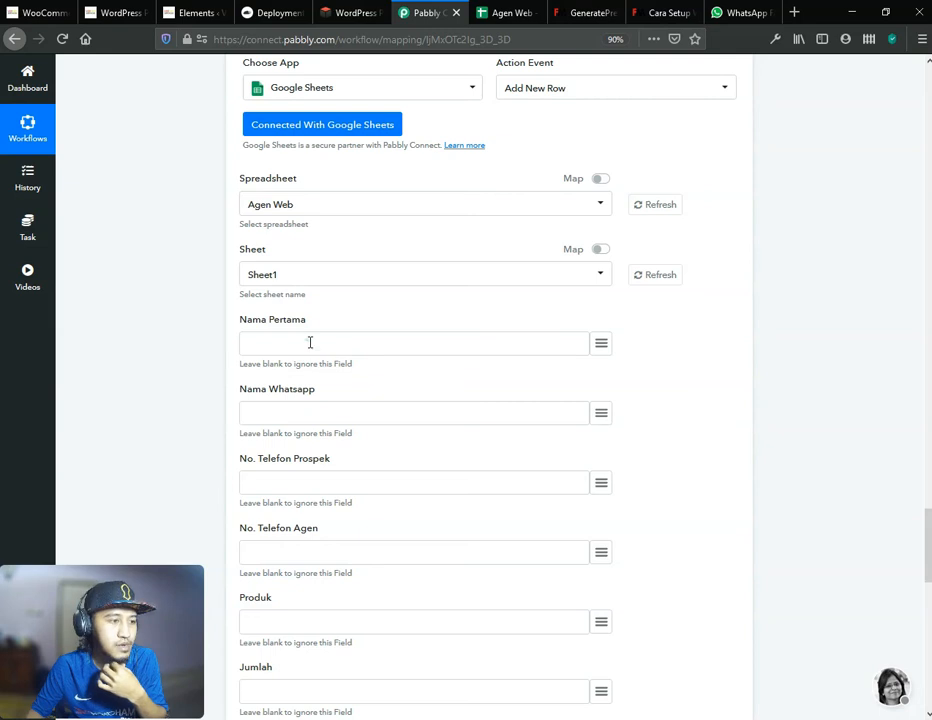
Map step 6's Nama Pertama field to the result of the step 3 Text Parser.
click(607, 352)
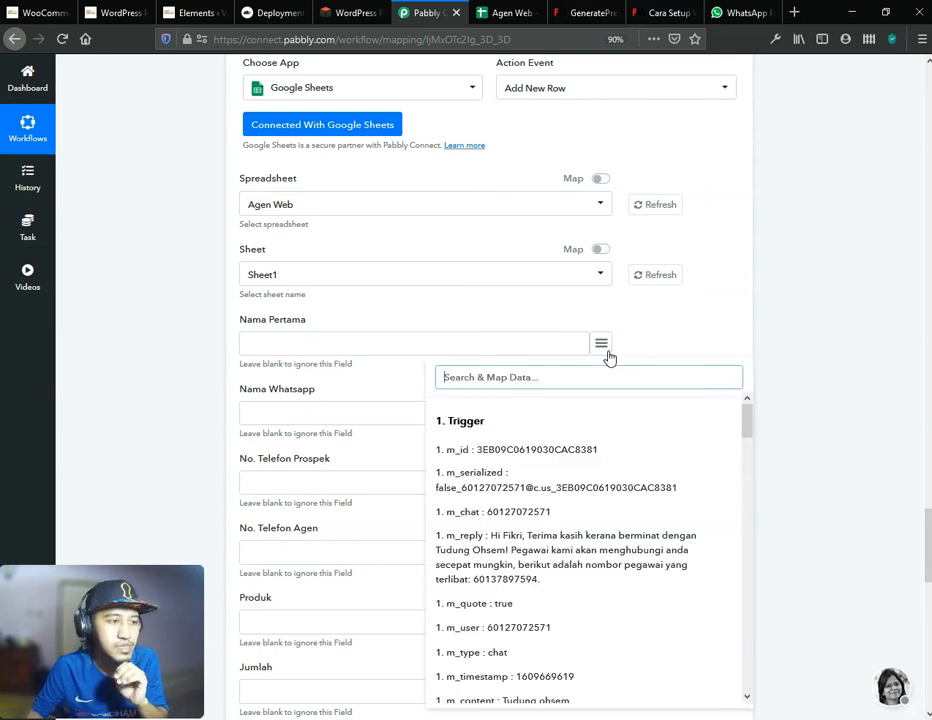
scroll(597, 506, down, 3)
scroll(595, 507, down, 4)
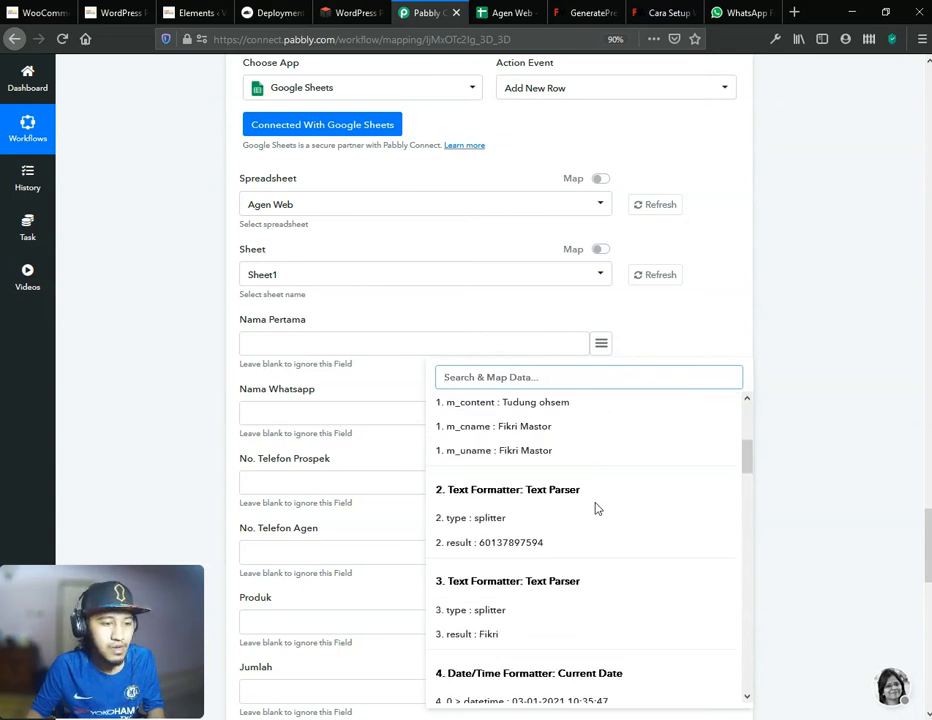
click(510, 568)
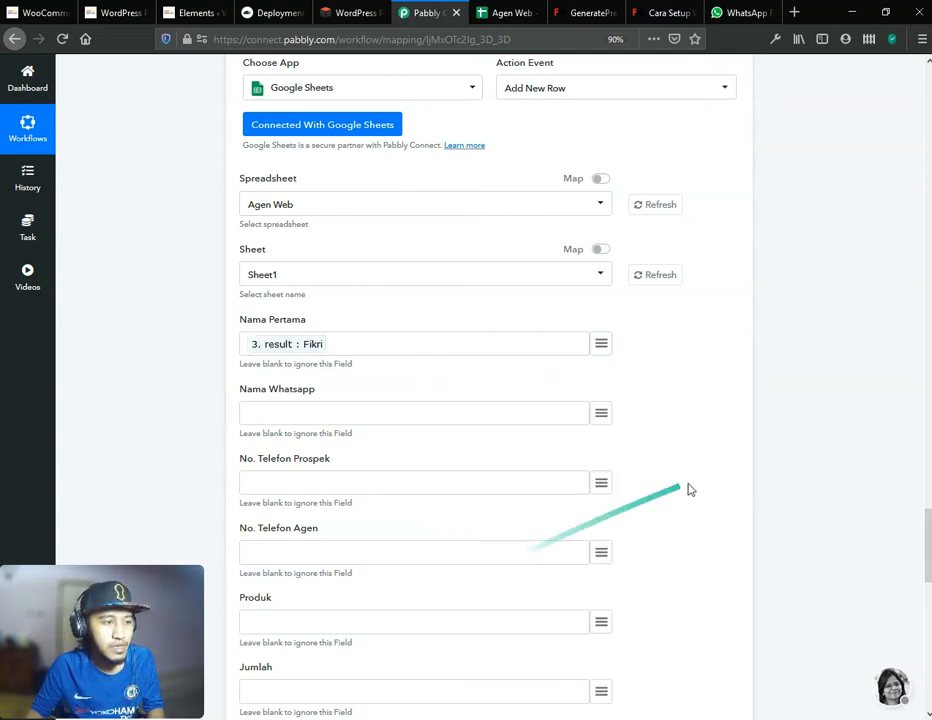
Map Nama Whatsapp to the trigger's m_uname value and No. Telefon Prospek to the trigger's m_chat value.
click(602, 416)
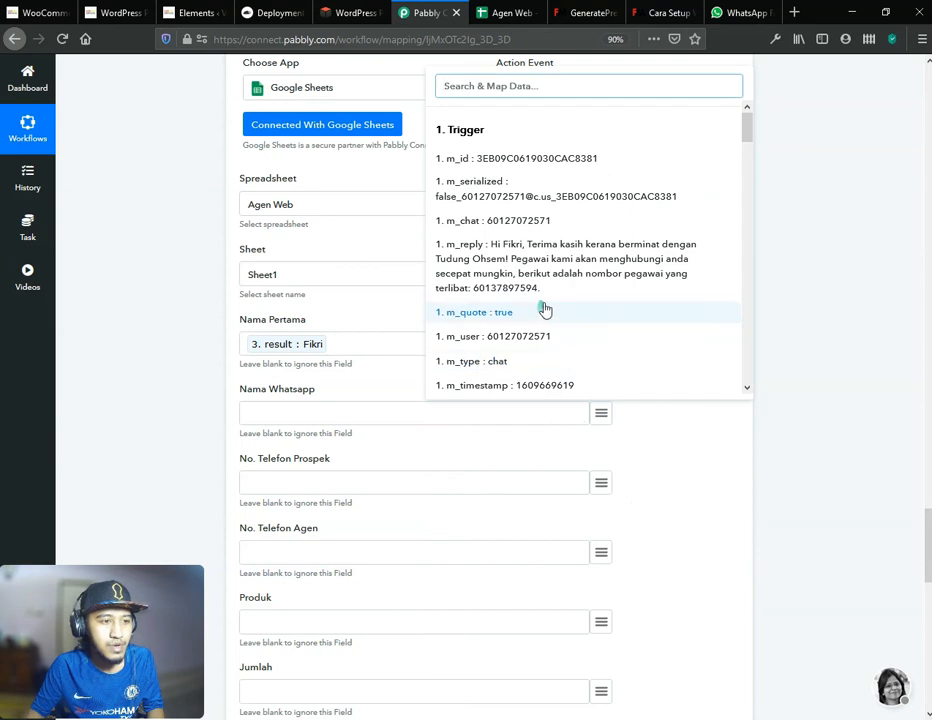
scroll(545, 312, down, 1)
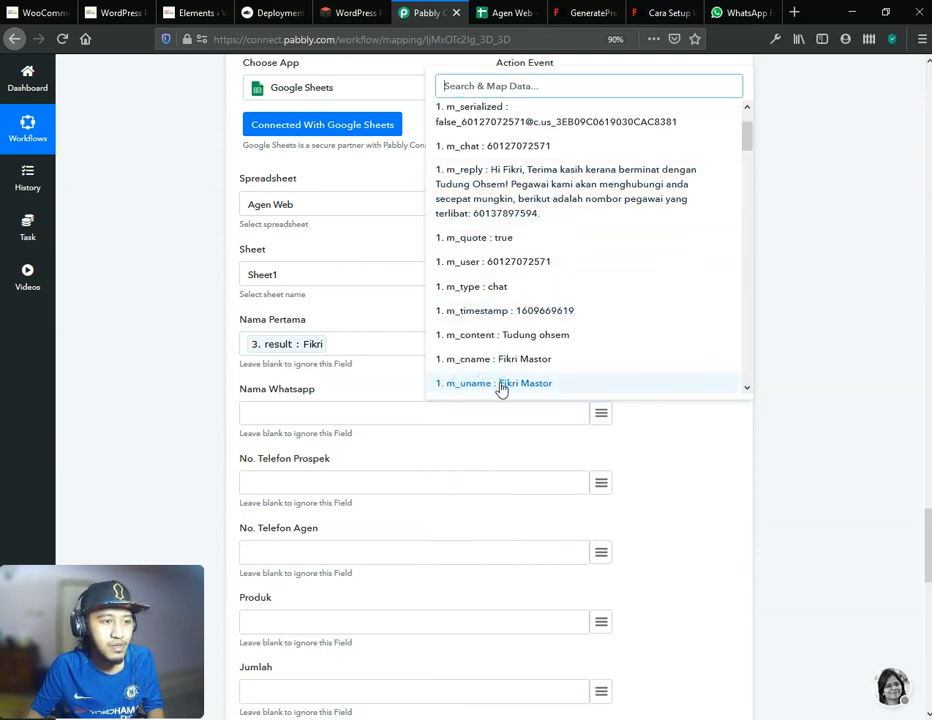
click(532, 383)
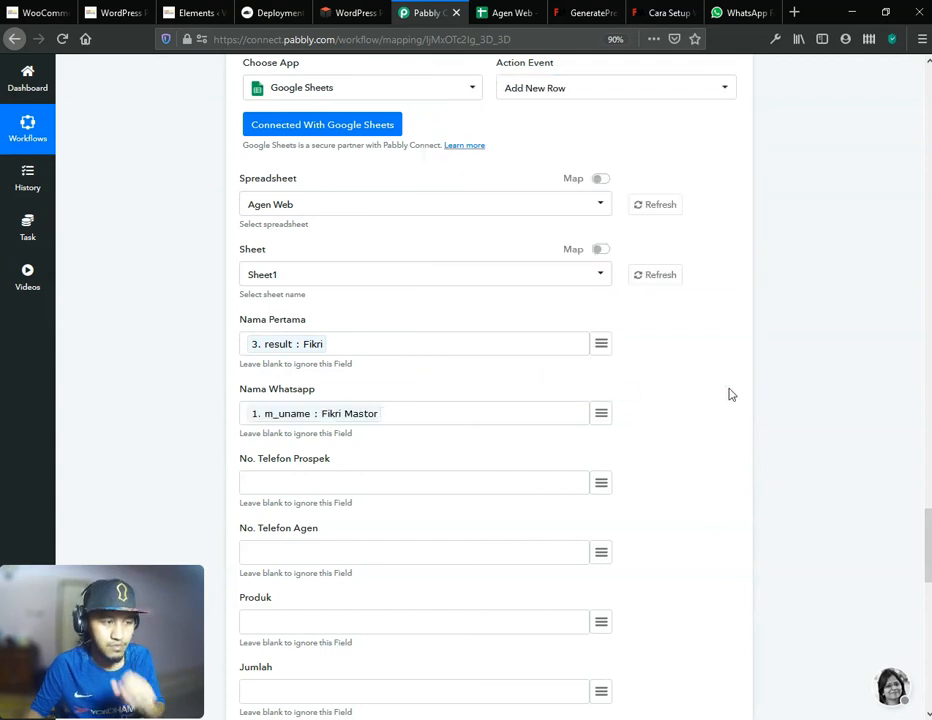
click(600, 414)
scroll(536, 358, down, 3)
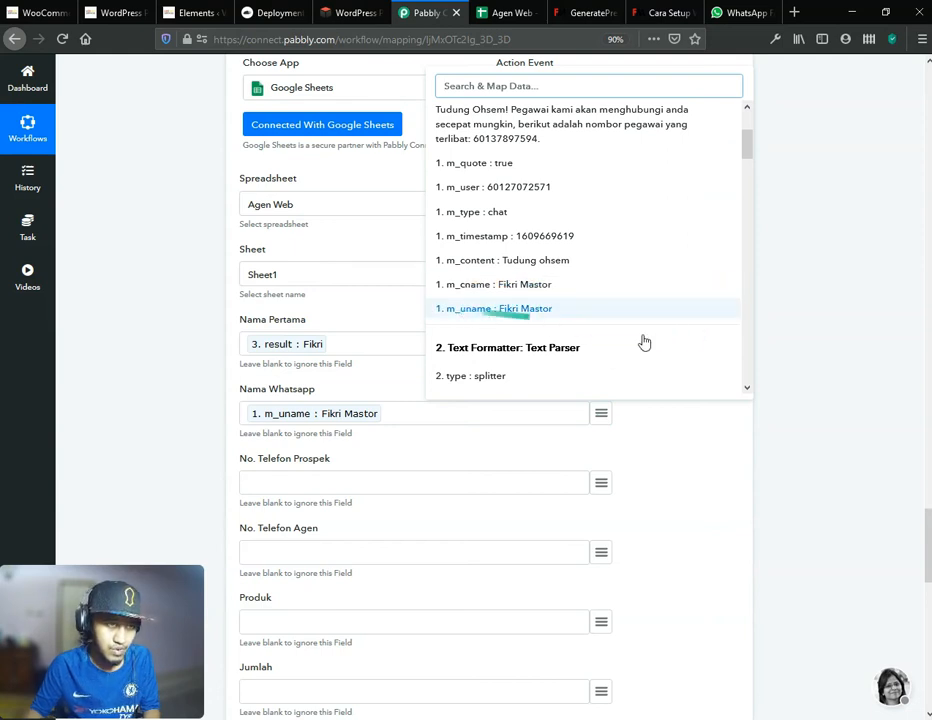
click(863, 443)
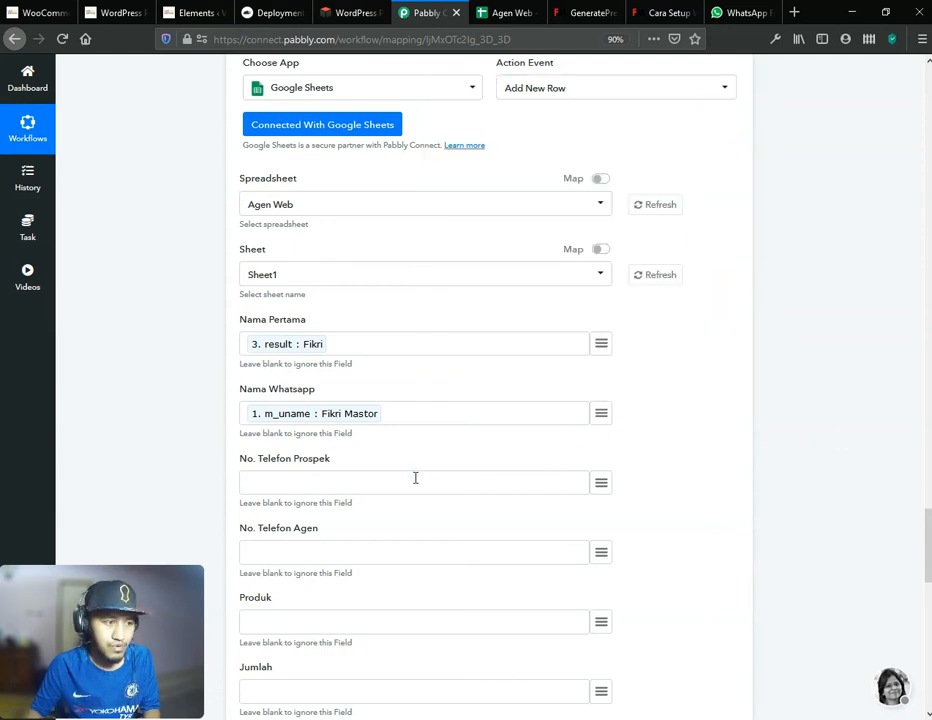
click(603, 484)
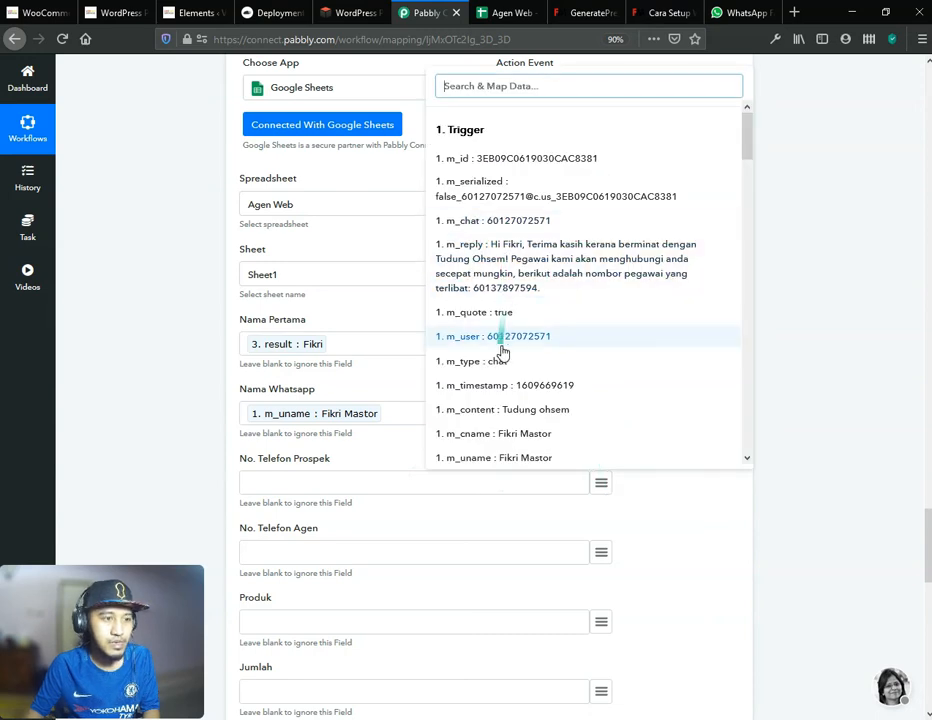
click(490, 220)
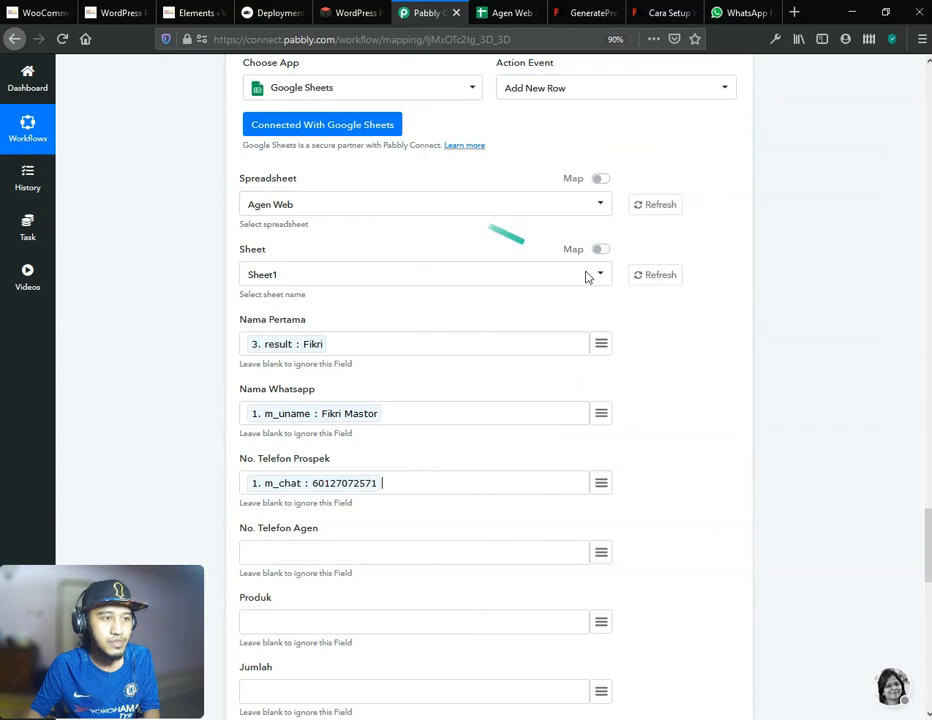
Open the mapping data for No. Telefon Agen and browse to the step 2 Text Parser values.
scroll(724, 499, down, 2)
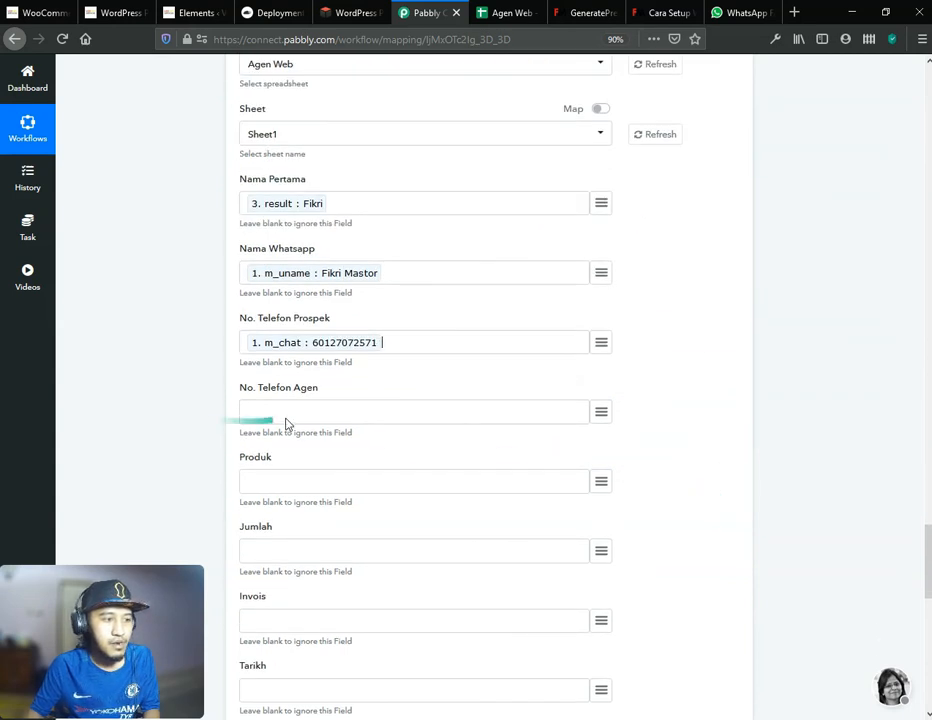
click(600, 413)
scroll(603, 328, down, 3)
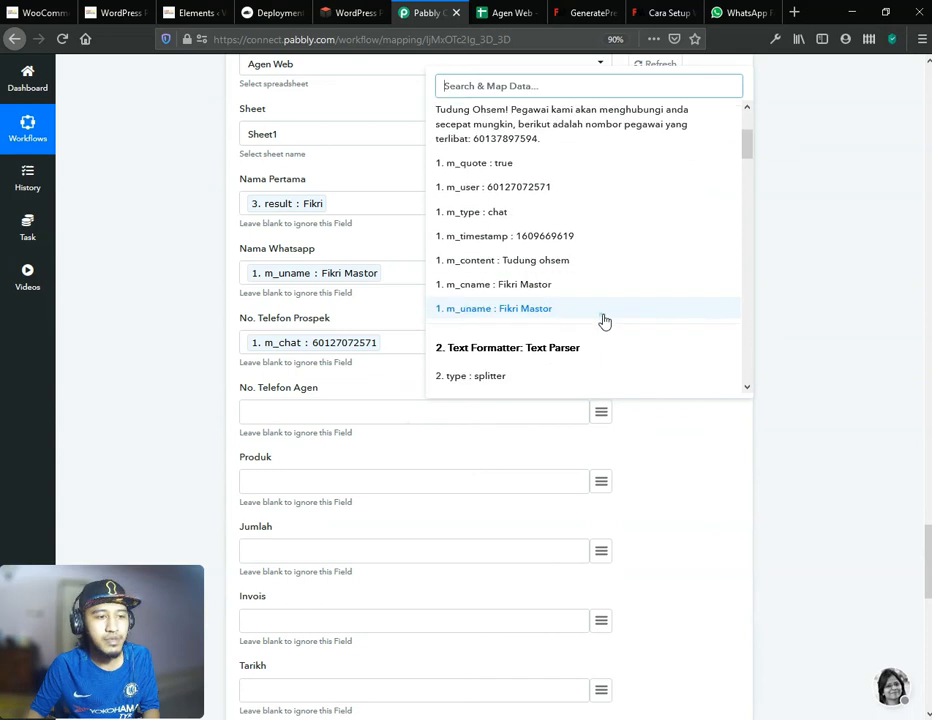
Map No. Telefon Agen to the step 2 Text Parser result and Produk to the trigger's m_content.
scroll(604, 320, down, 2)
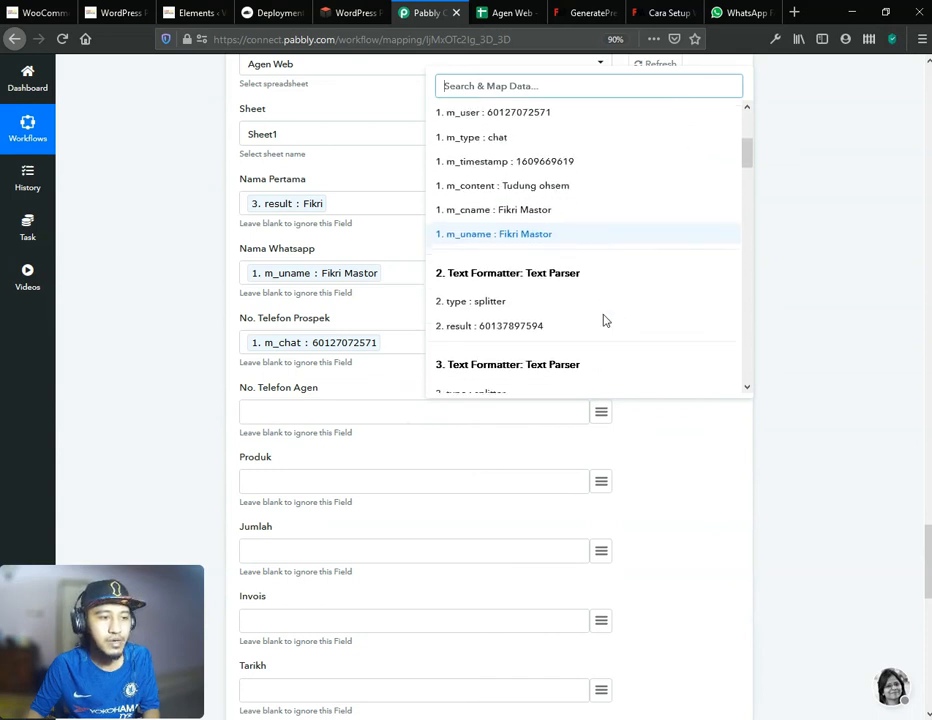
click(490, 329)
scroll(700, 383, down, 2)
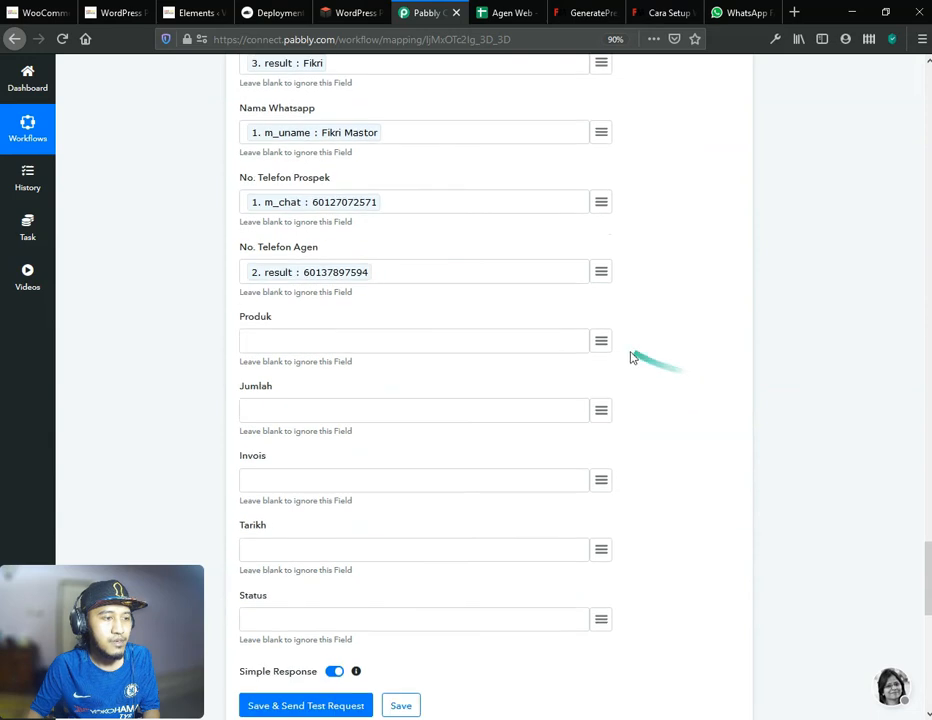
click(470, 343)
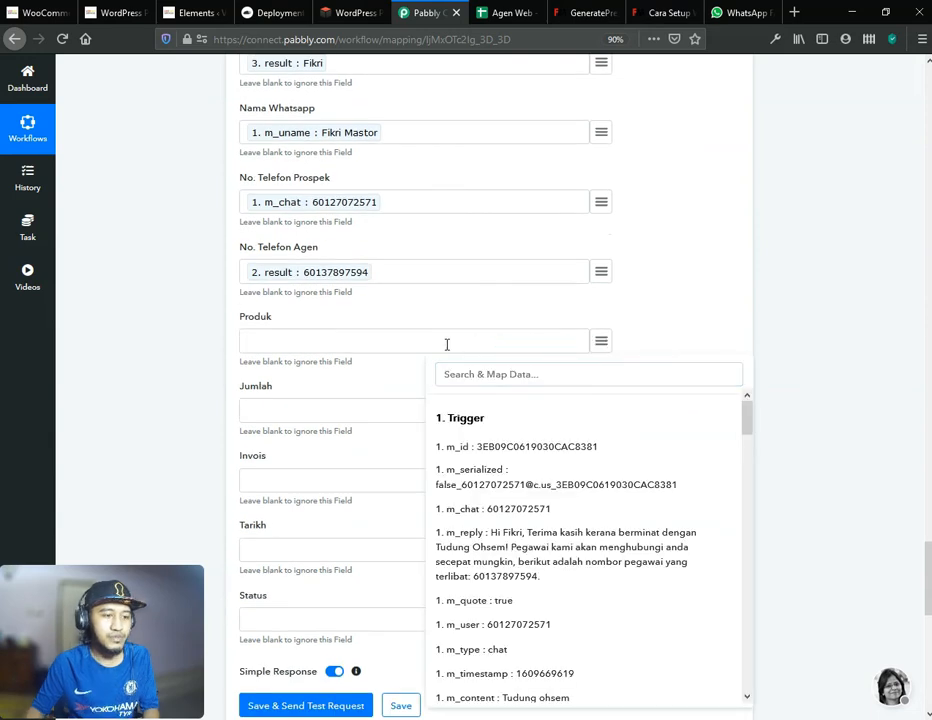
scroll(645, 564, down, 2)
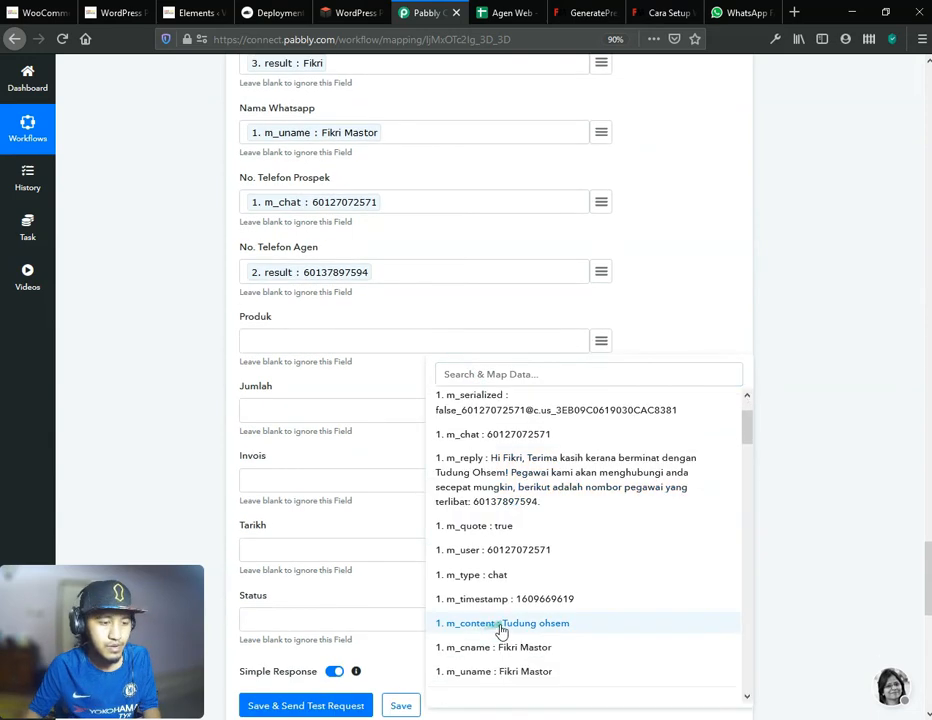
click(503, 625)
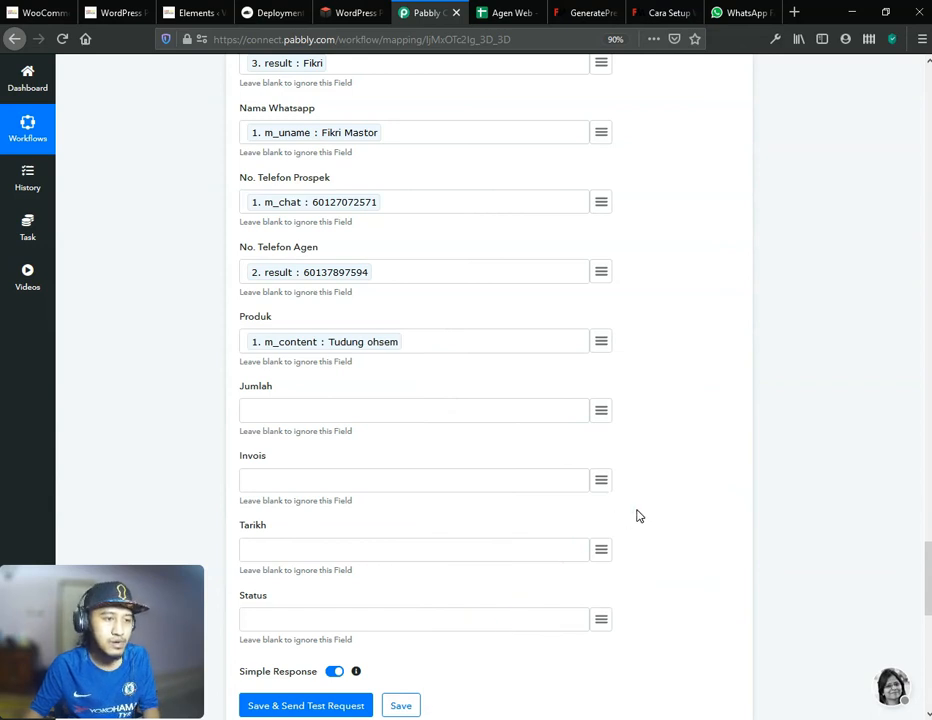
Enter {{skip}} for Jumlah and Invois, and map Tarikh to the step 5 Date/Time Formatter result.
click(481, 418)
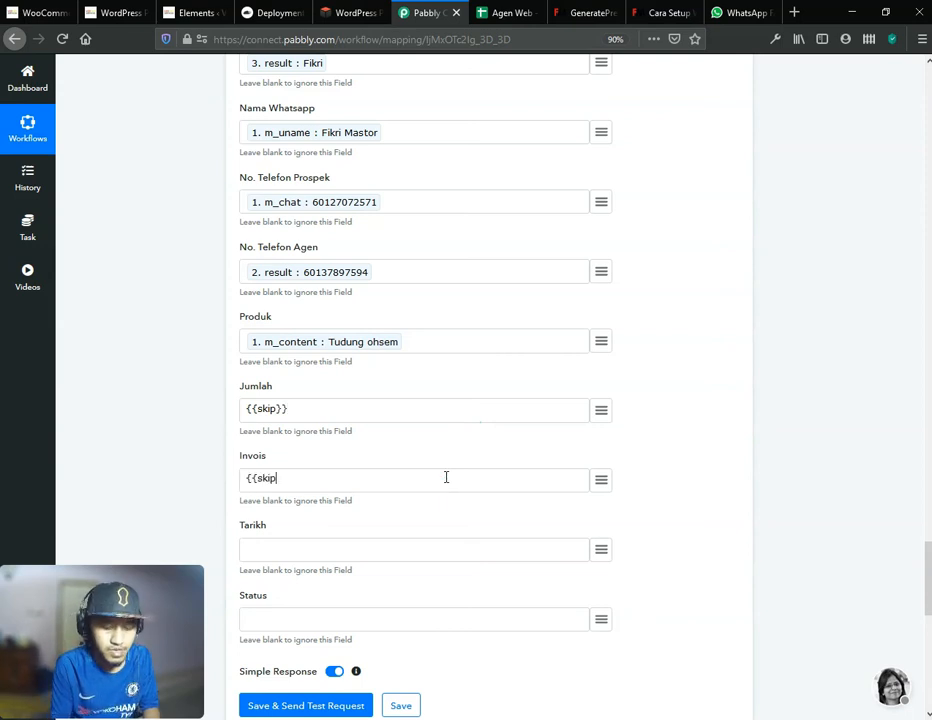
click(601, 551)
scroll(597, 447, down, 5)
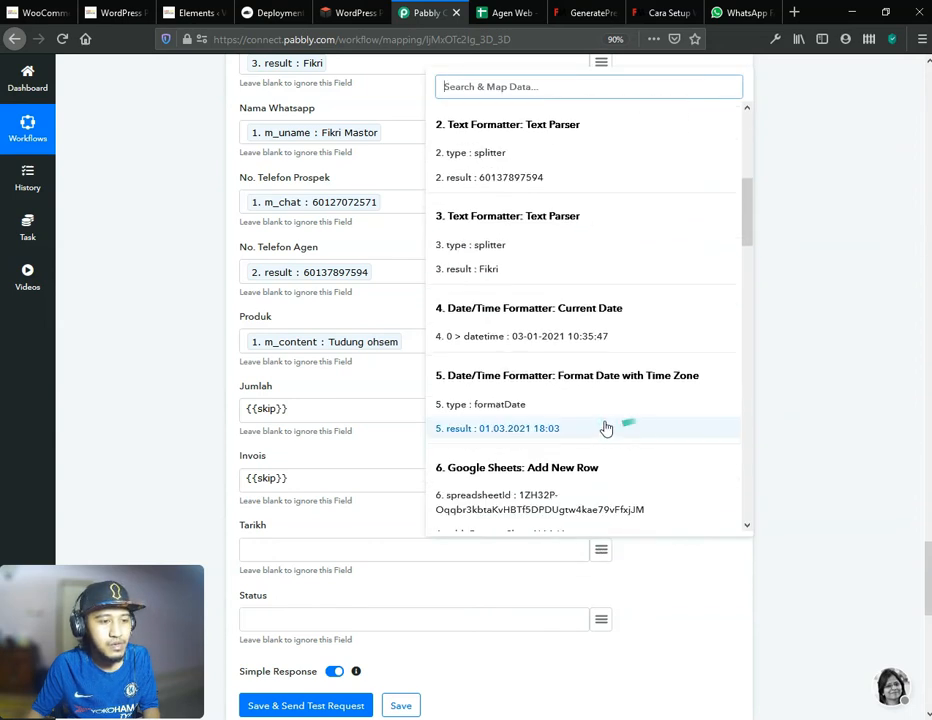
click(508, 431)
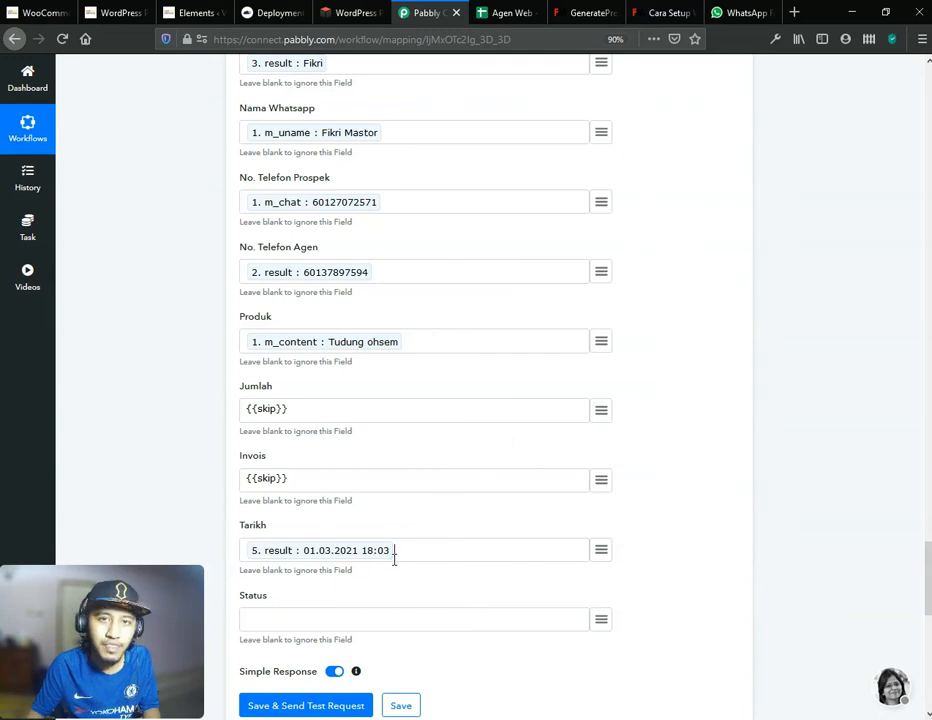
Set Status to Received, then save the Google Sheets action and send a test request.
click(424, 619)
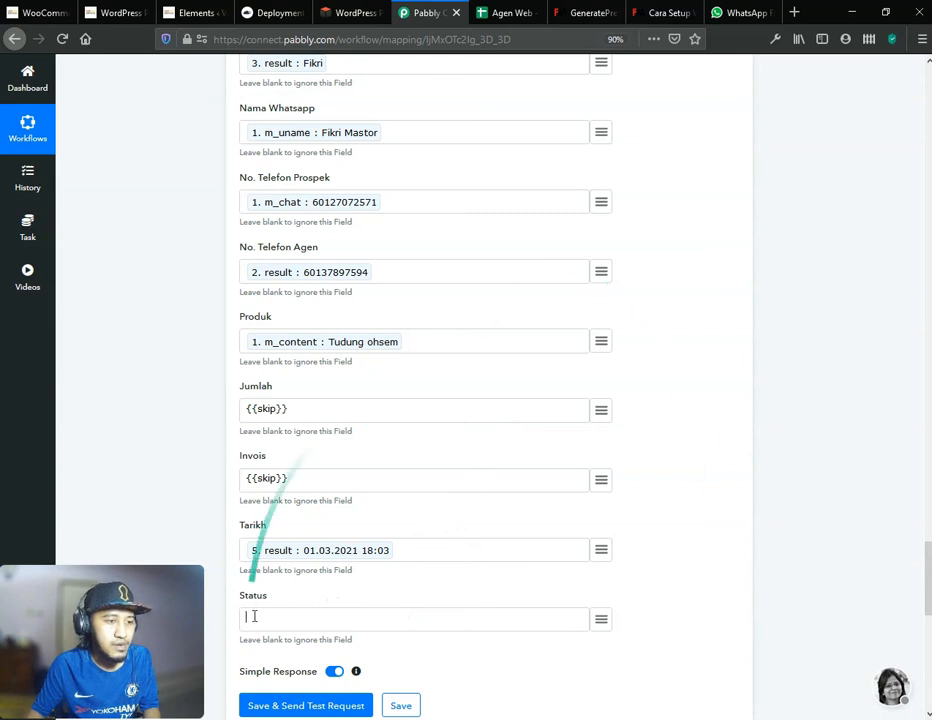
scroll(230, 556, up, 5)
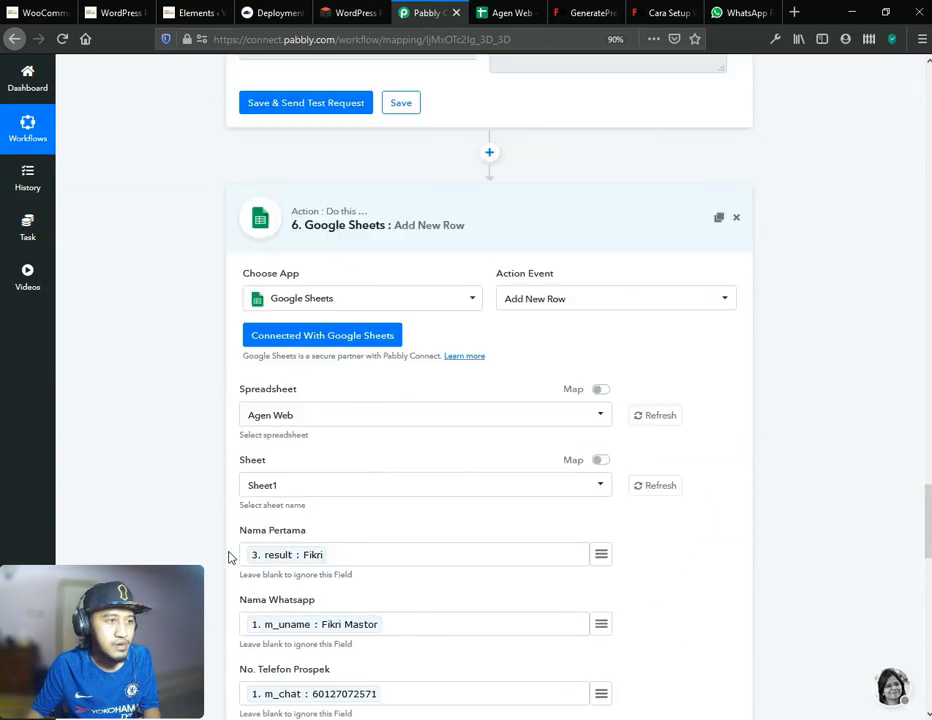
scroll(230, 557, down, 5)
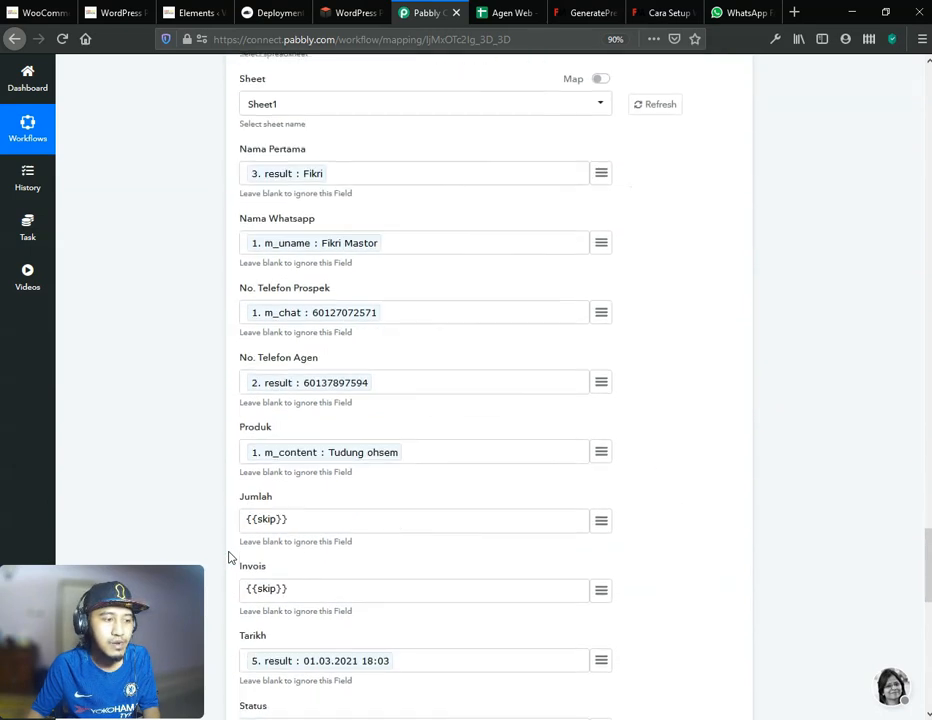
scroll(228, 557, down, 1)
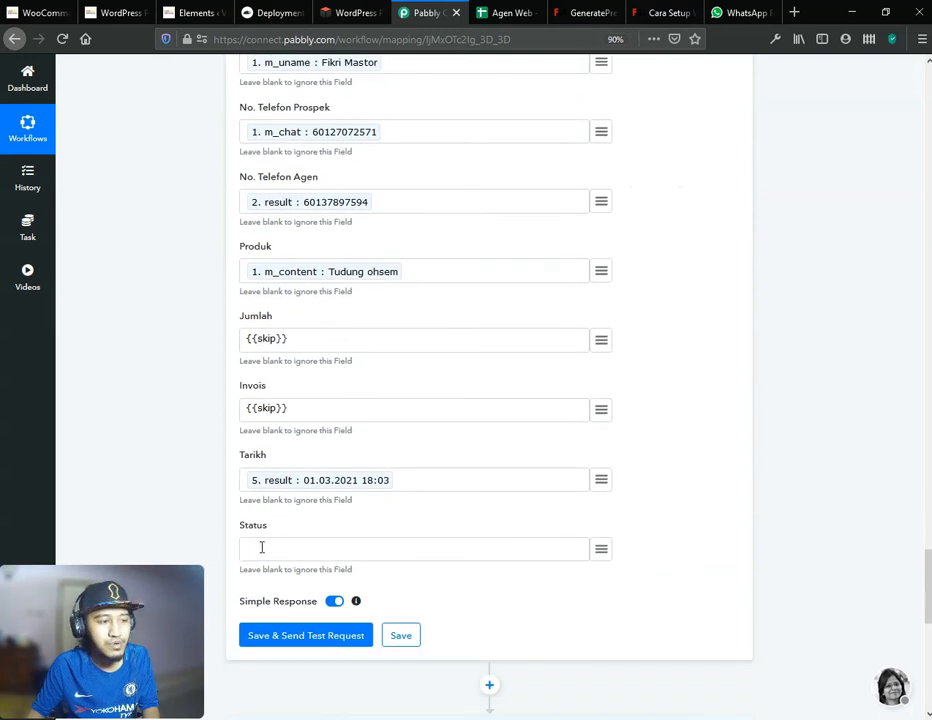
click(261, 547)
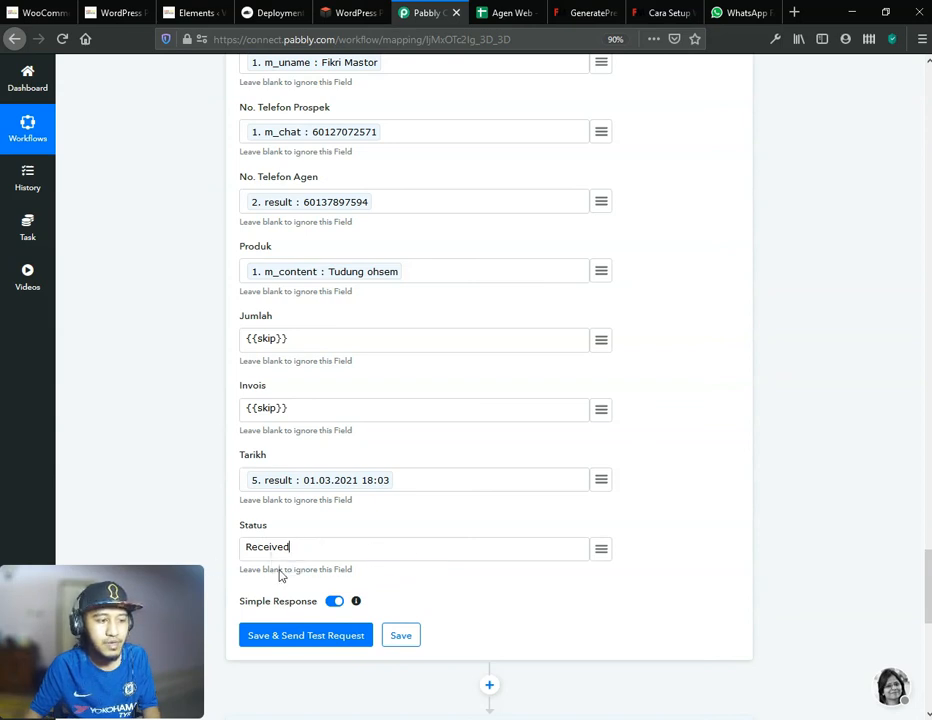
click(309, 637)
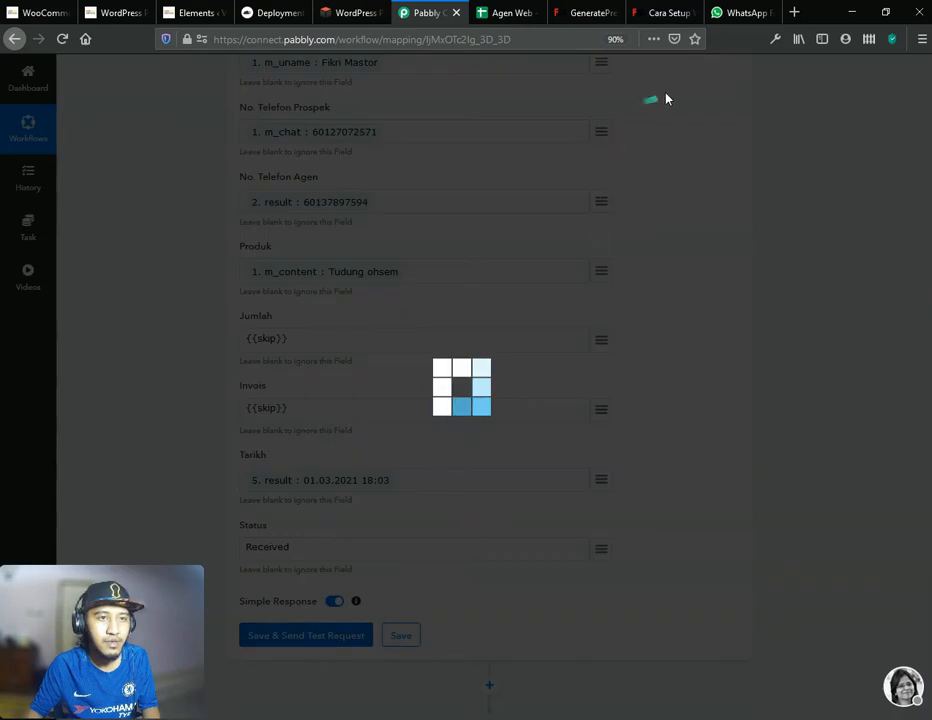
Switch to the Agen Web spreadsheet and resize the Tarikh and Status columns to fit their contents.
click(509, 12)
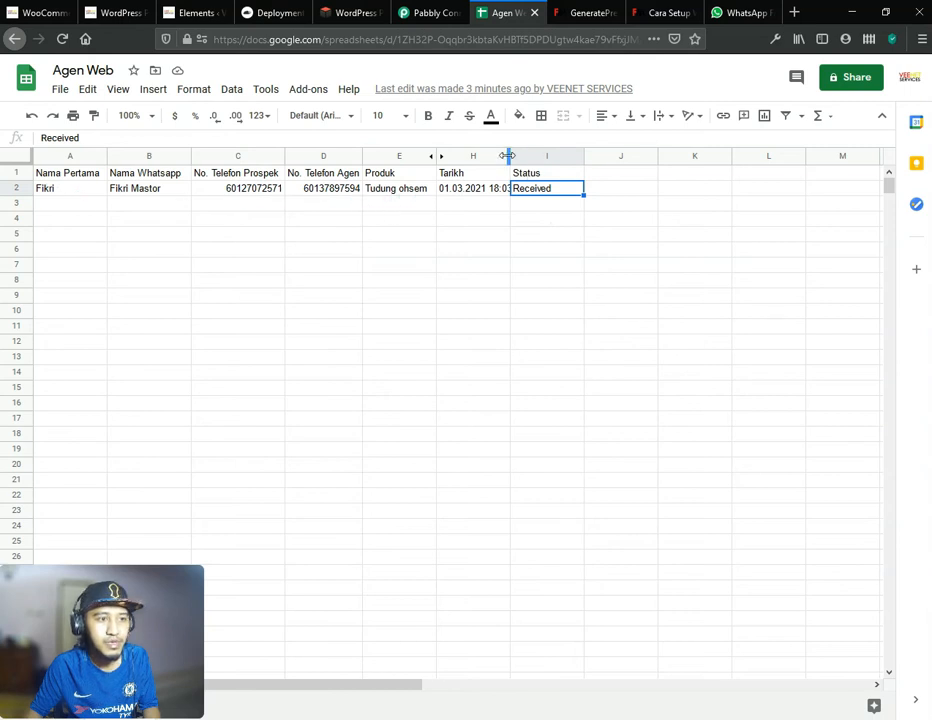
drag(507, 155, 515, 155)
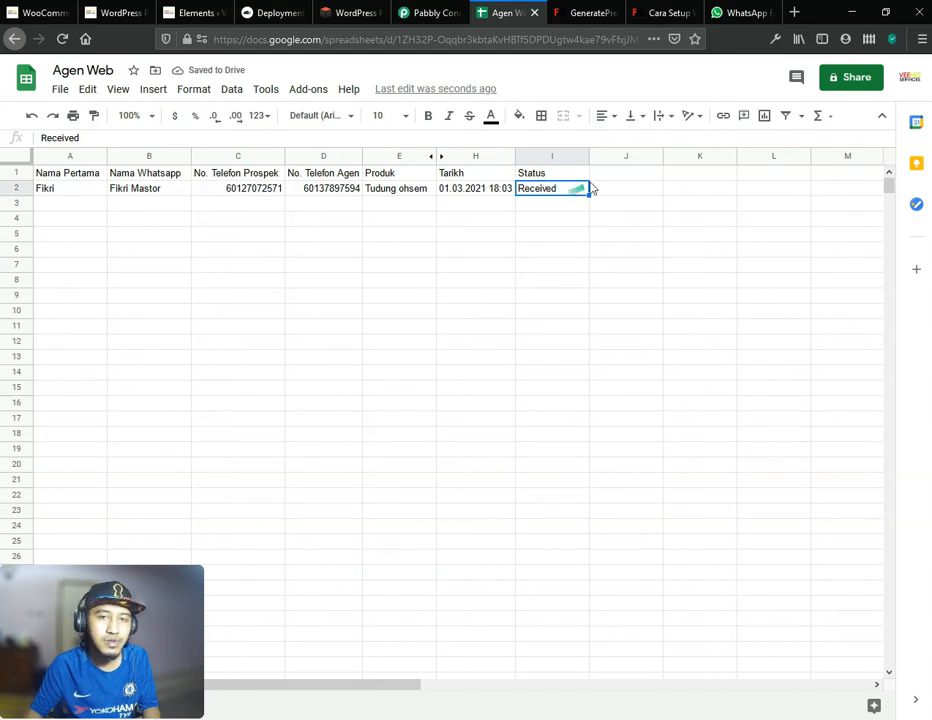
drag(589, 156, 559, 156)
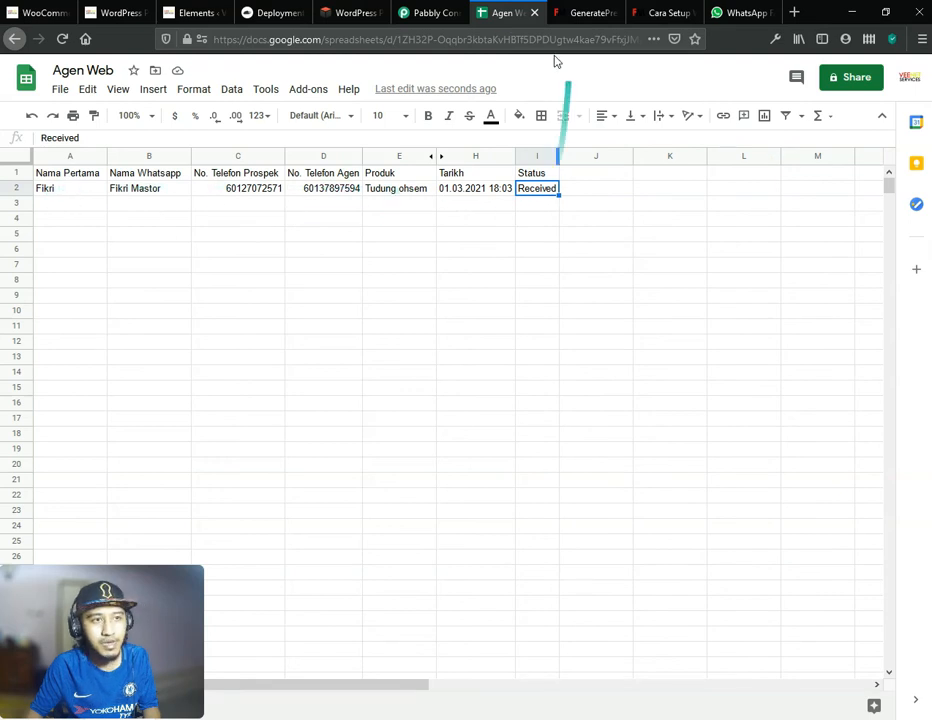
Return to the Pabbly Connect workflow and examine the updatedRange value in the Google Sheets action's API response.
click(428, 10)
scroll(582, 277, down, 5)
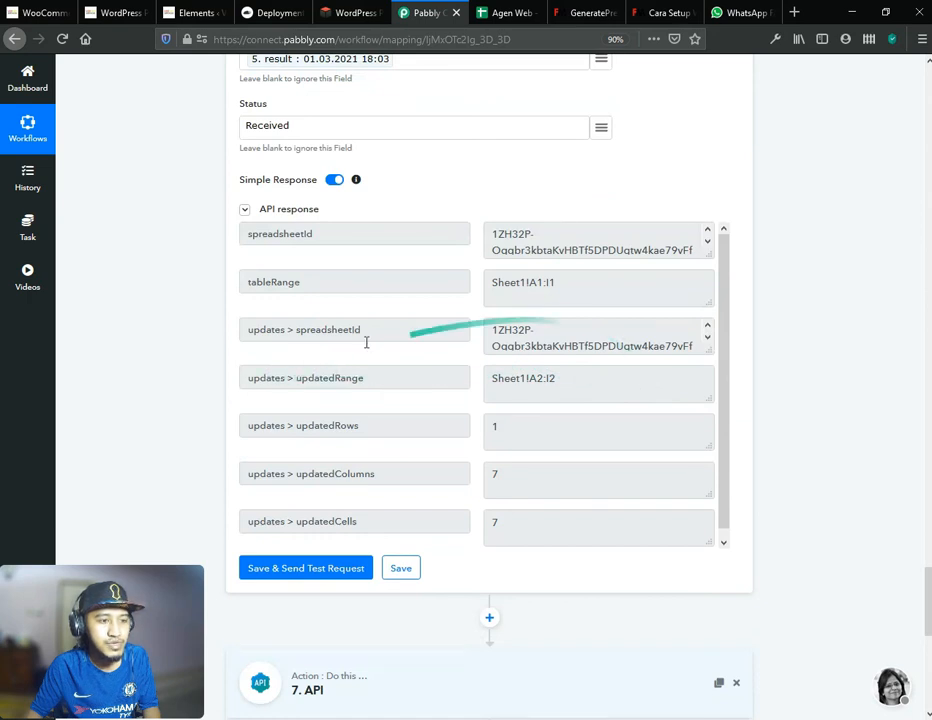
drag(246, 378, 578, 377)
click(435, 378)
click(565, 378)
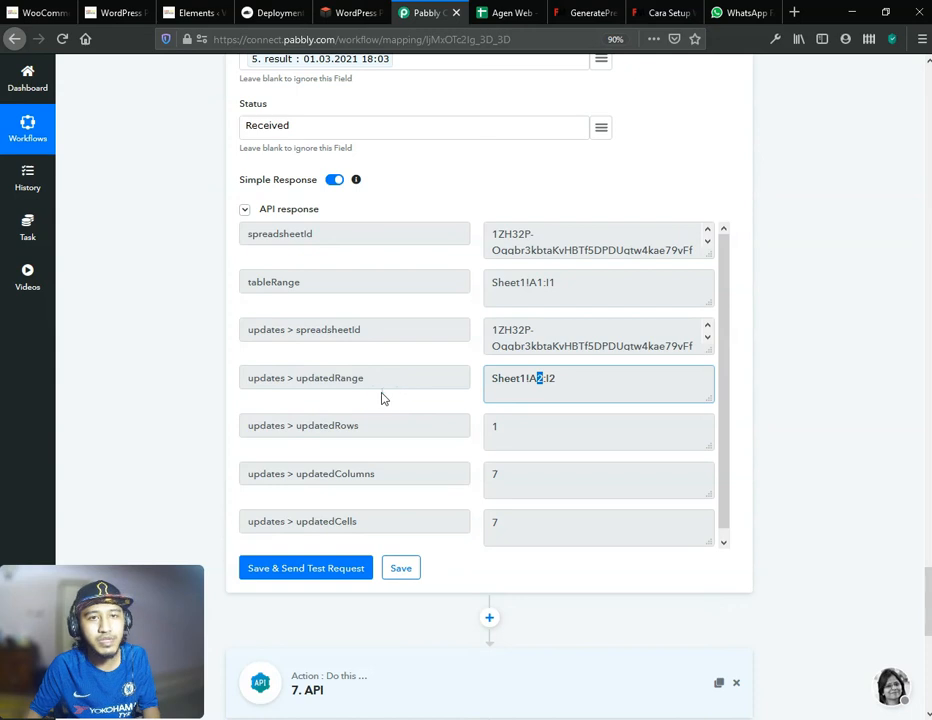
scroll(225, 348, up, 5)
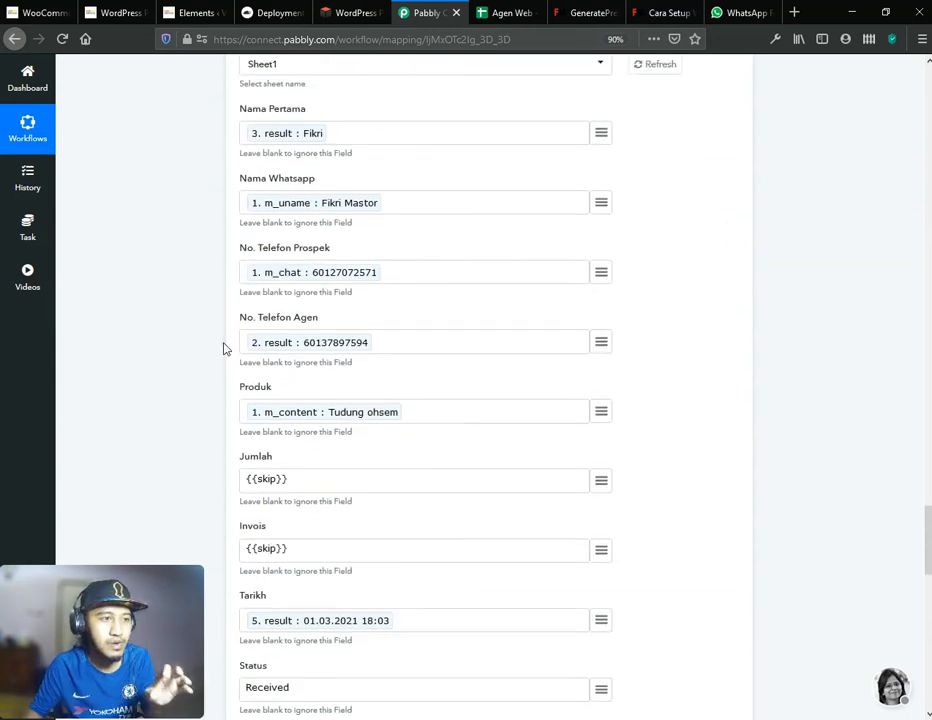
scroll(204, 375, down, 3)
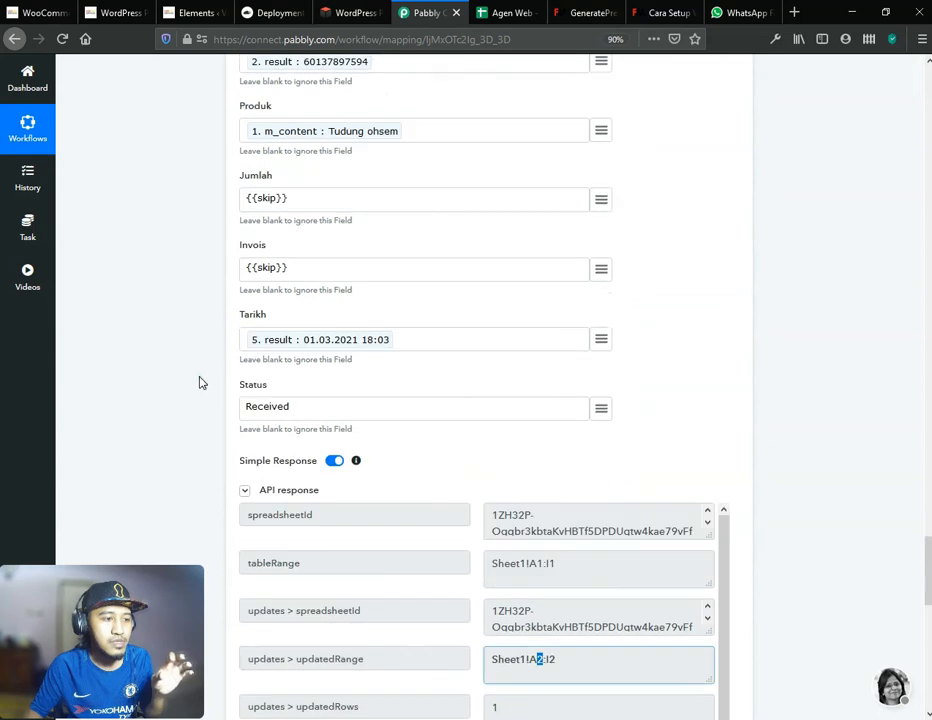
scroll(210, 390, down, 2)
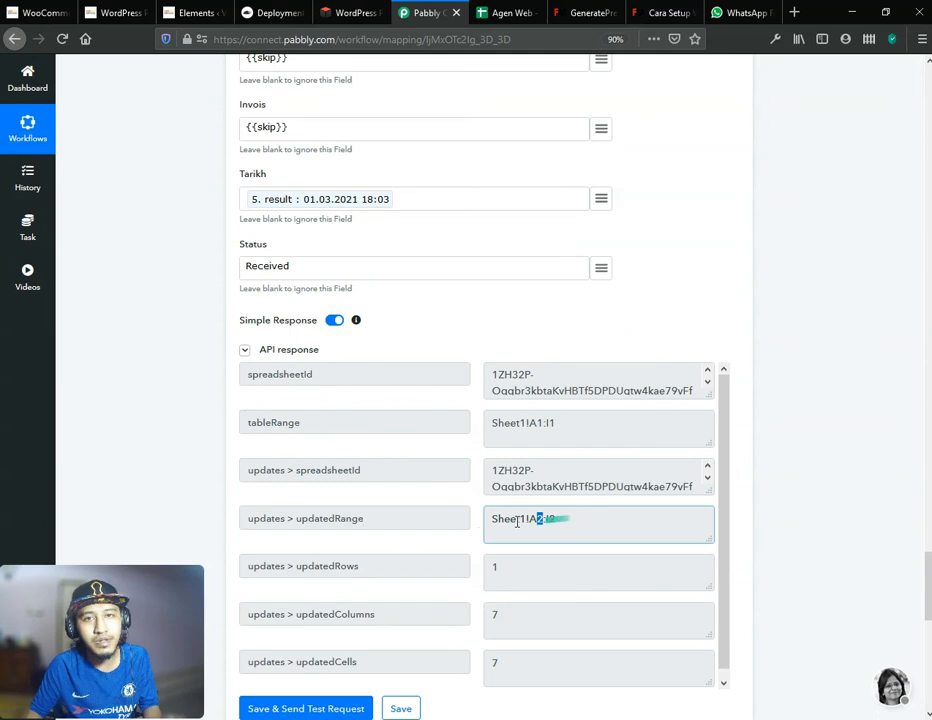
click(563, 525)
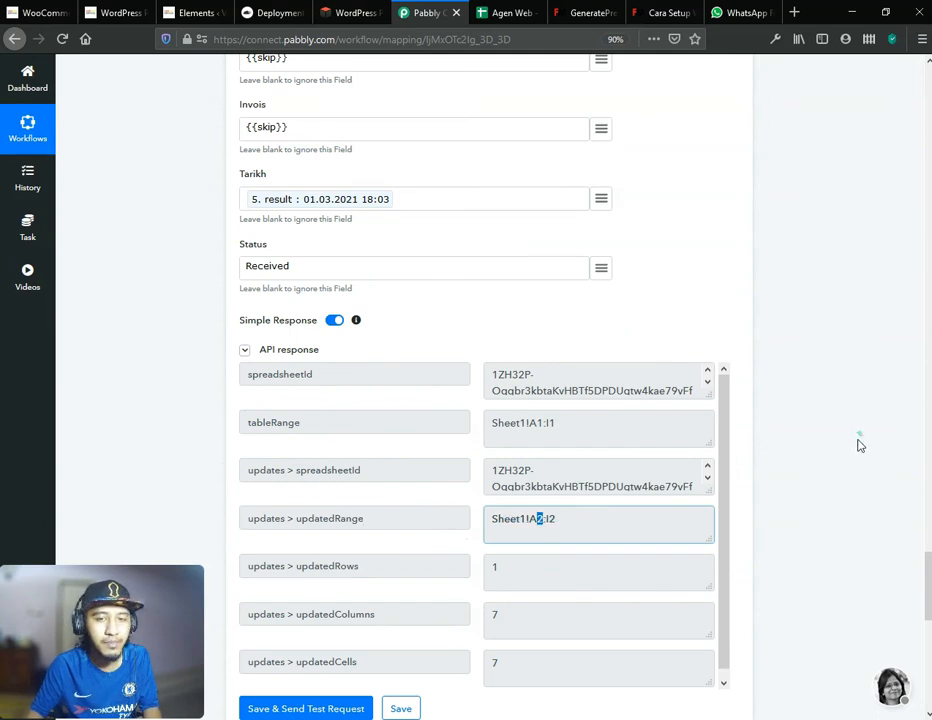
Expand the step 7 API action and review its app and action event choices.
scroll(800, 443, down, 5)
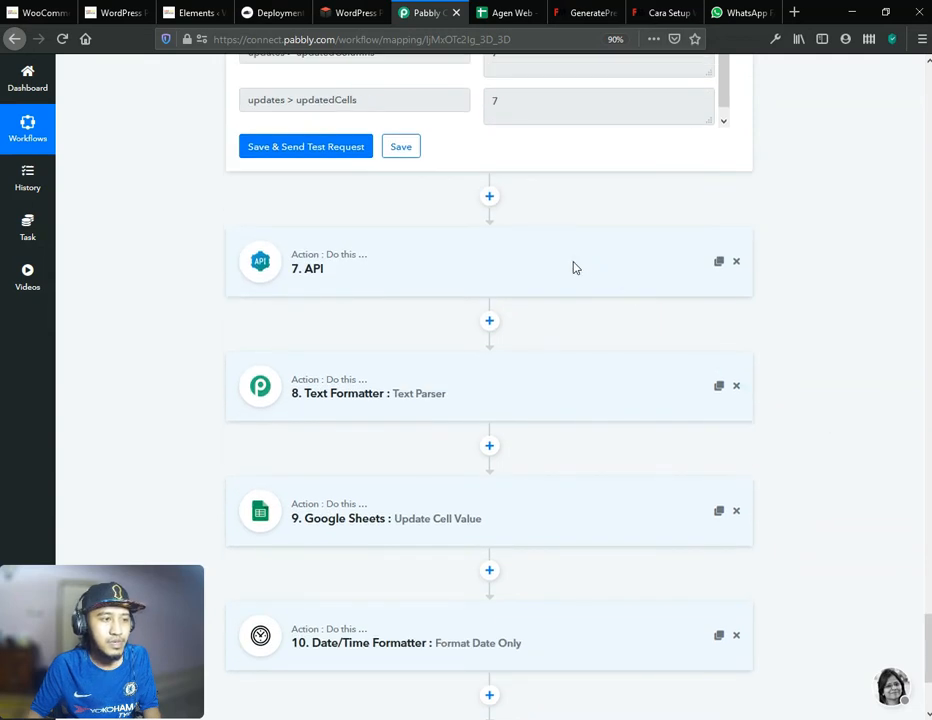
click(575, 268)
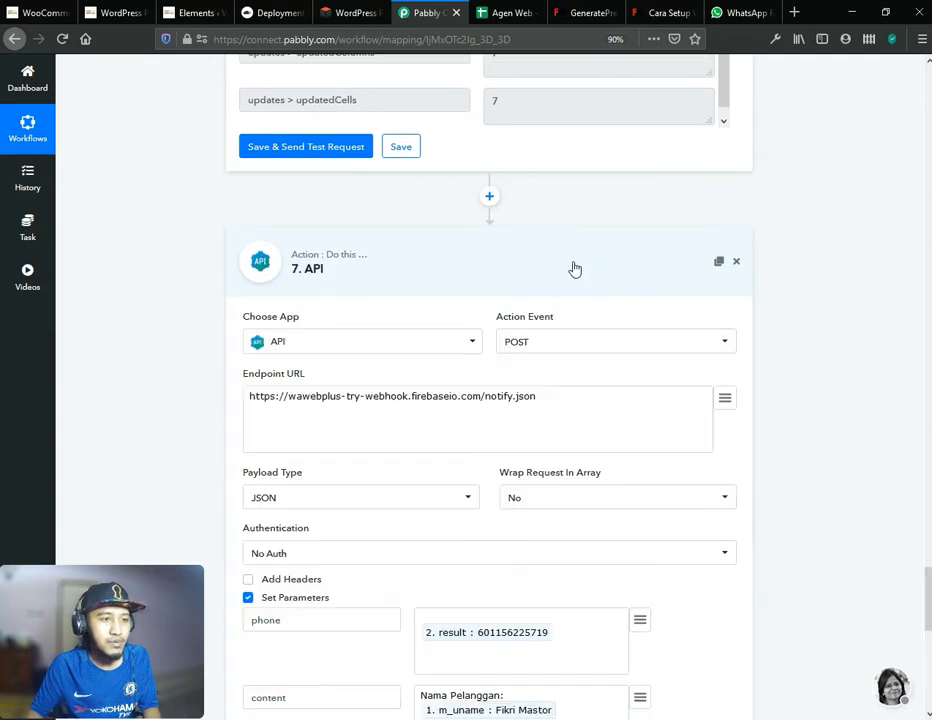
click(316, 352)
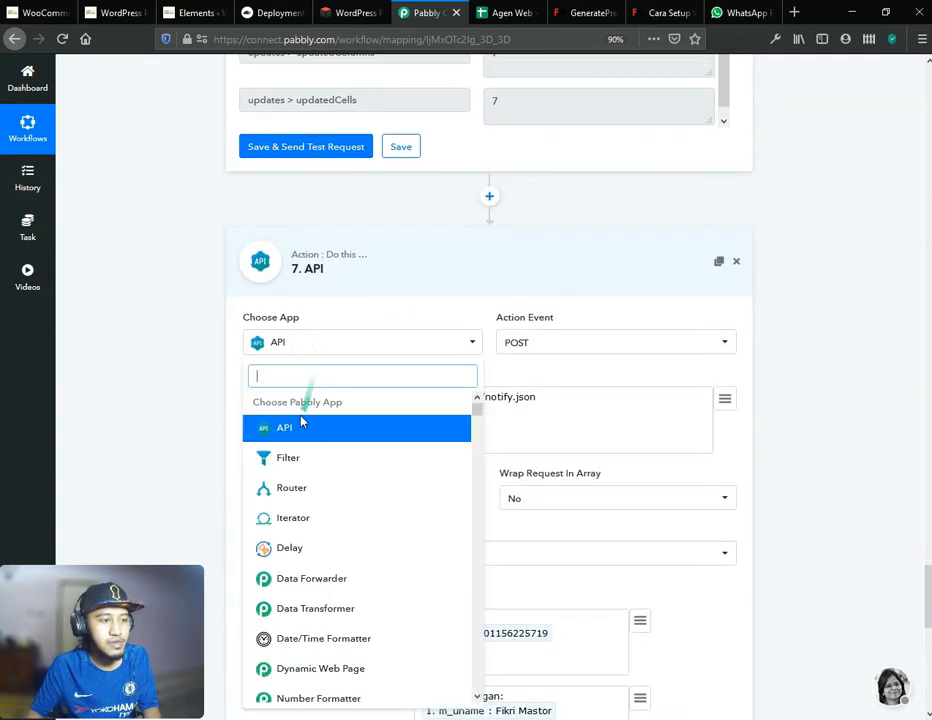
click(150, 403)
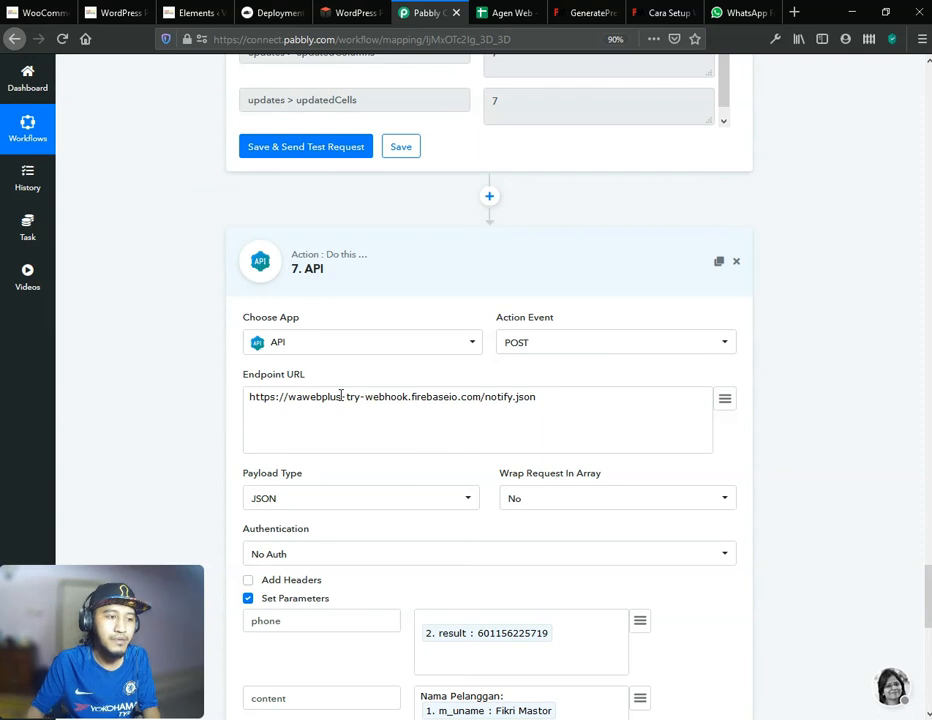
click(548, 357)
click(548, 356)
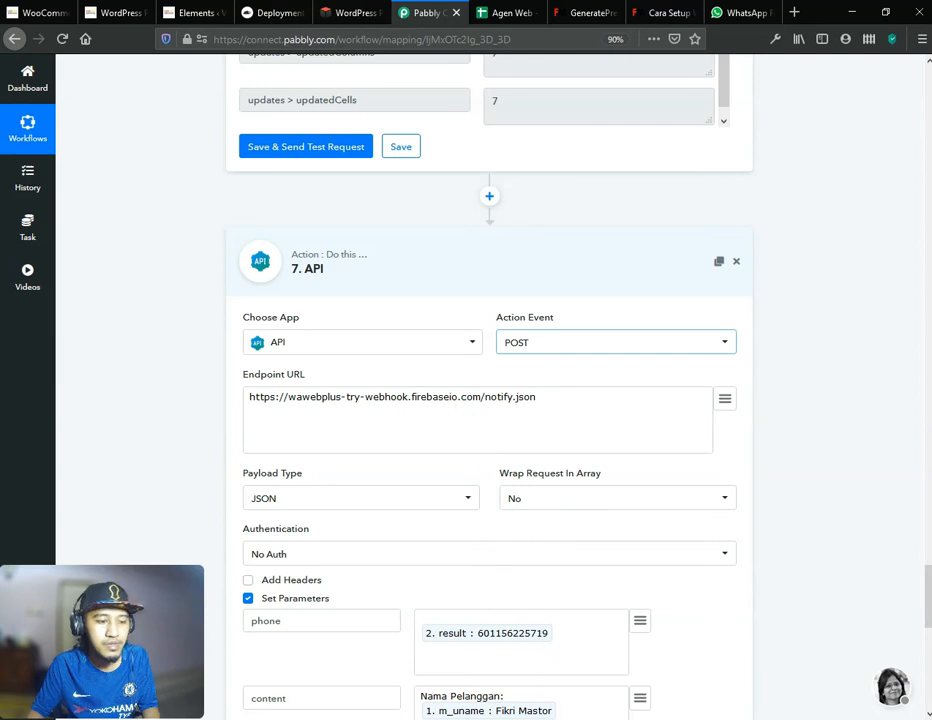
click(435, 685)
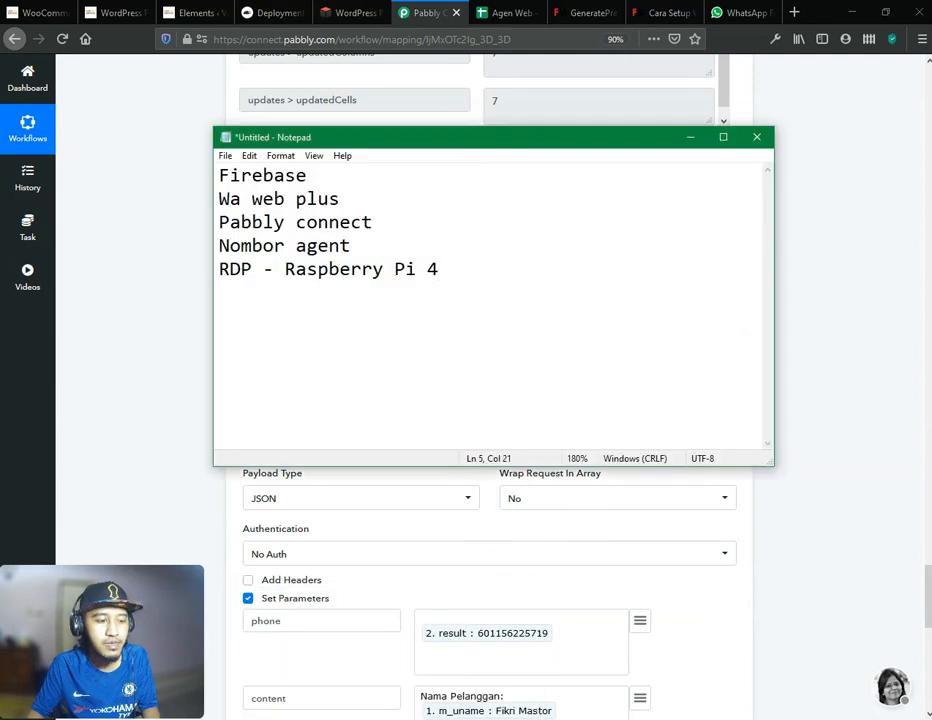
click(377, 718)
click(302, 687)
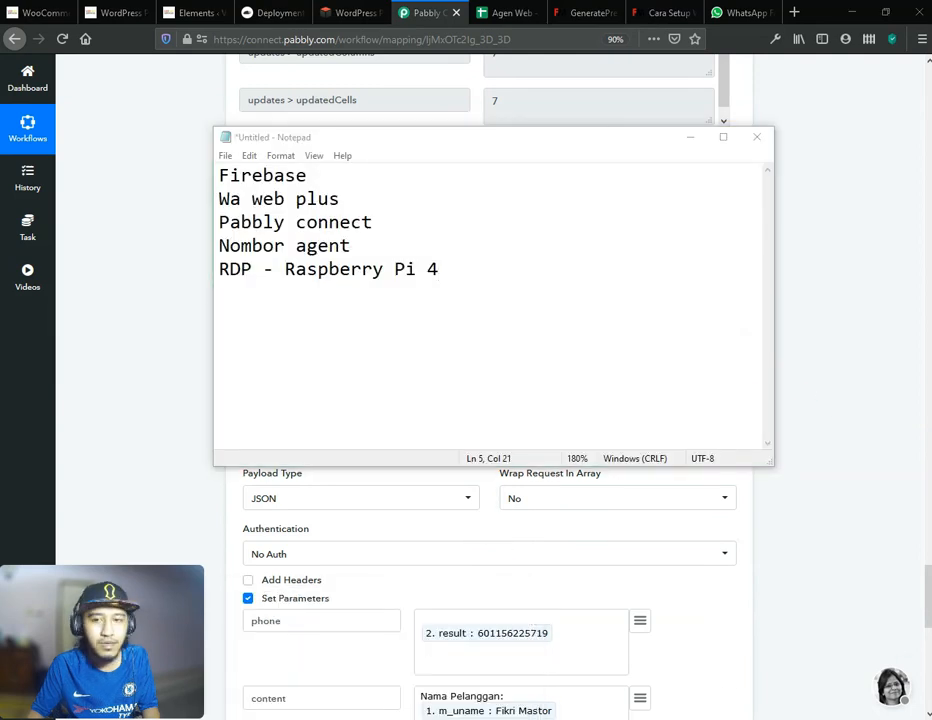
click(851, 256)
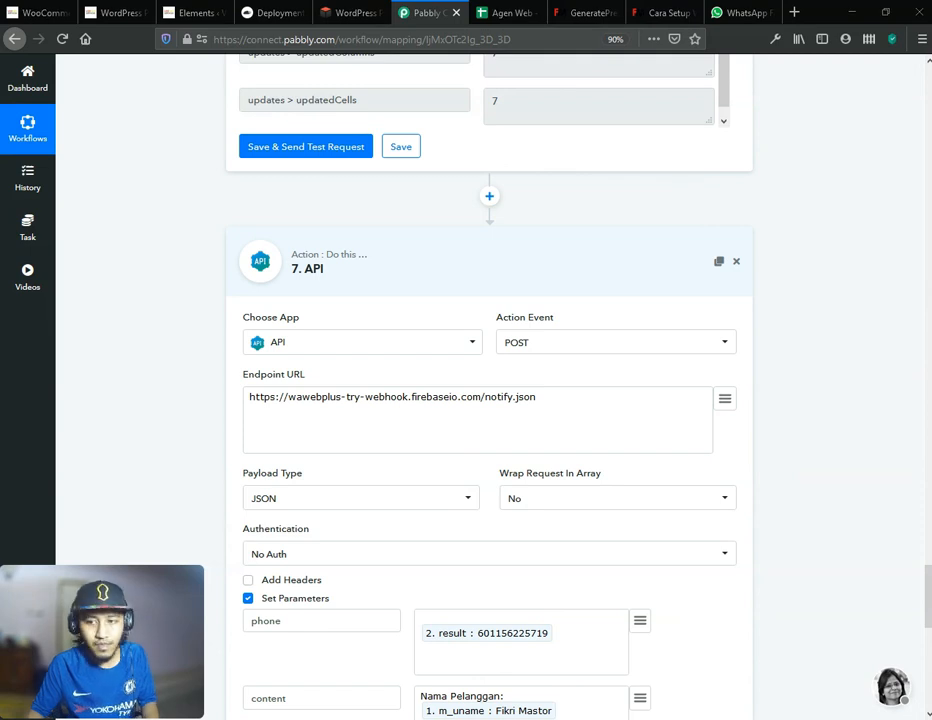
click(529, 395)
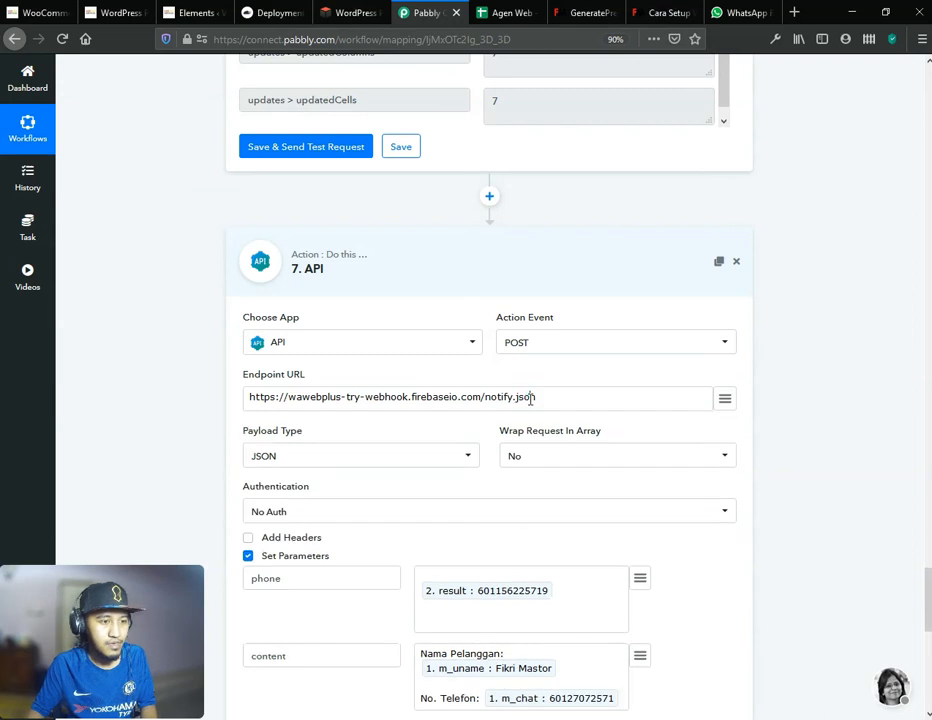
key(ctrl+a)
text(https://vee-waweb-default-rtdb.firebaseio.com/notify.json)
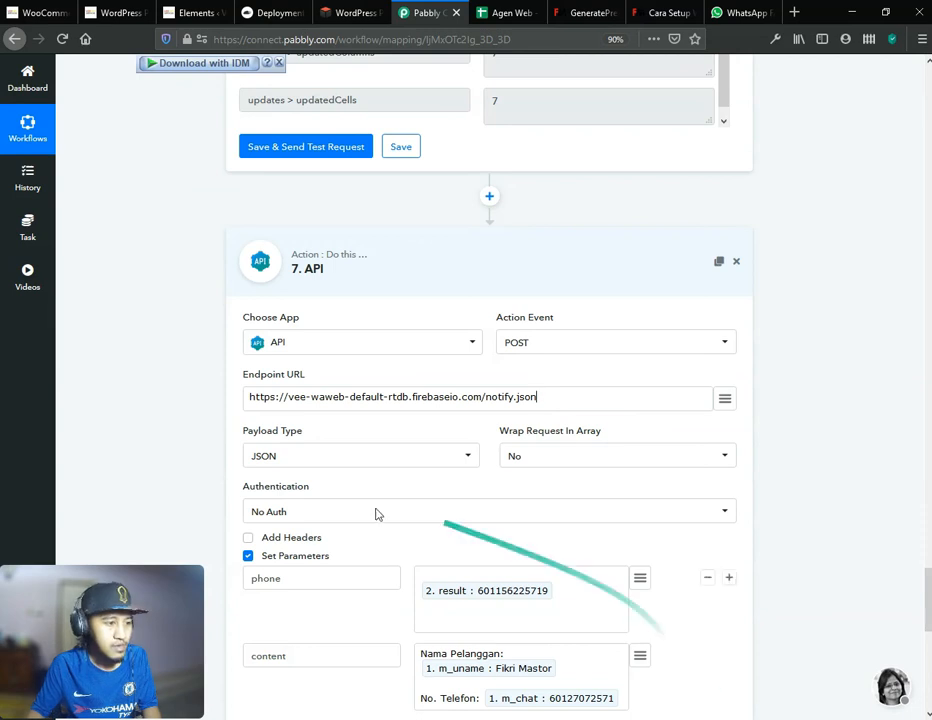
Clear the phone parameter's value in the step 7 API action and remap it to the step 2 Text Parser result.
scroll(183, 499, down, 3)
scroll(182, 490, down, 2)
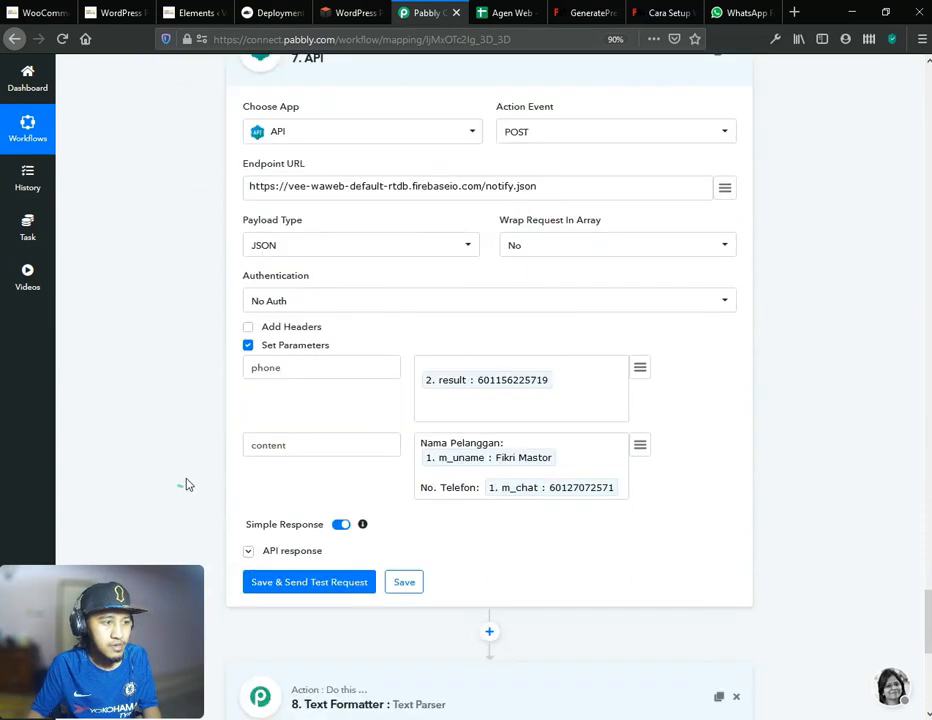
click(562, 376)
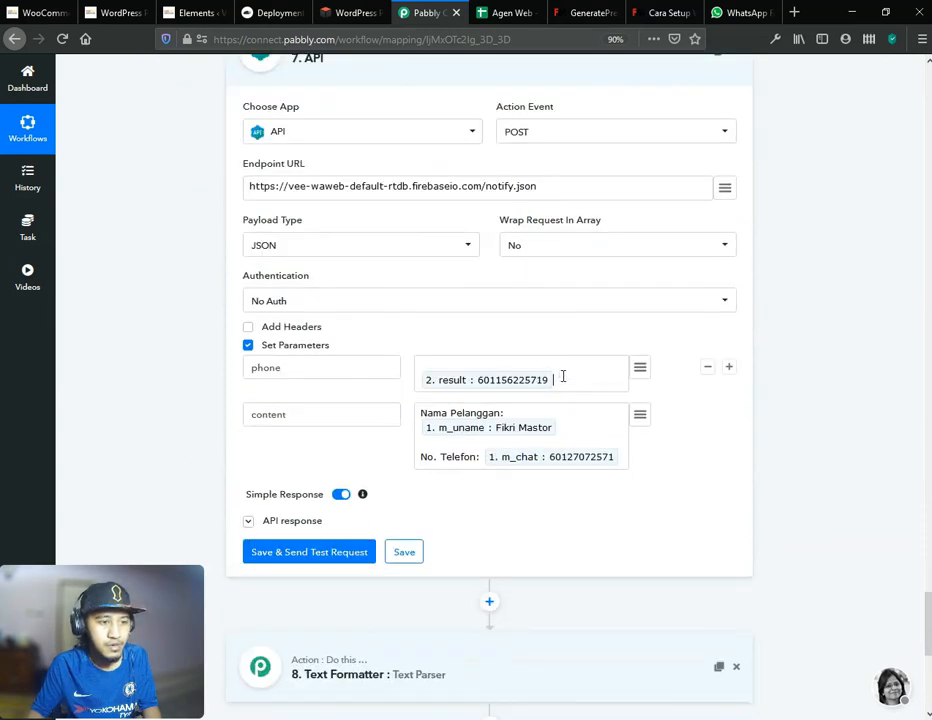
key(BackSpace)
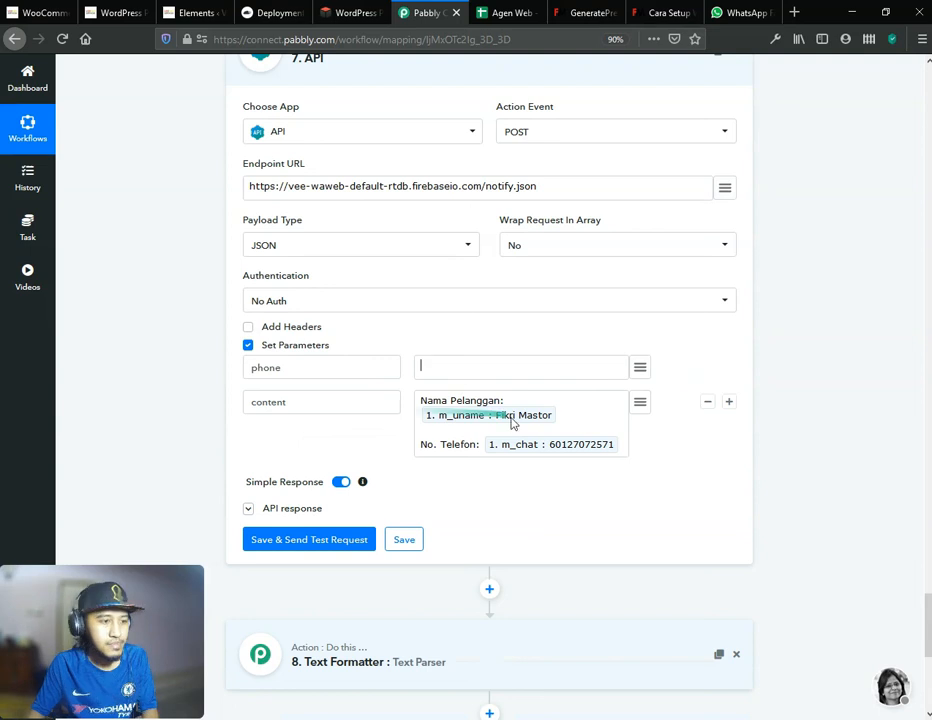
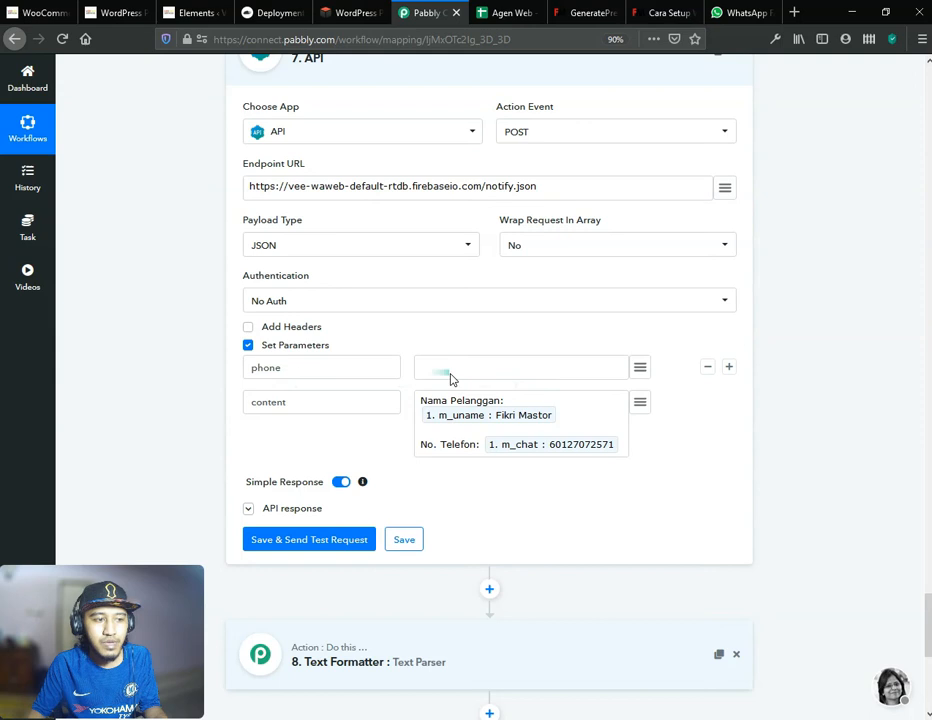
click(637, 377)
scroll(676, 597, down, 5)
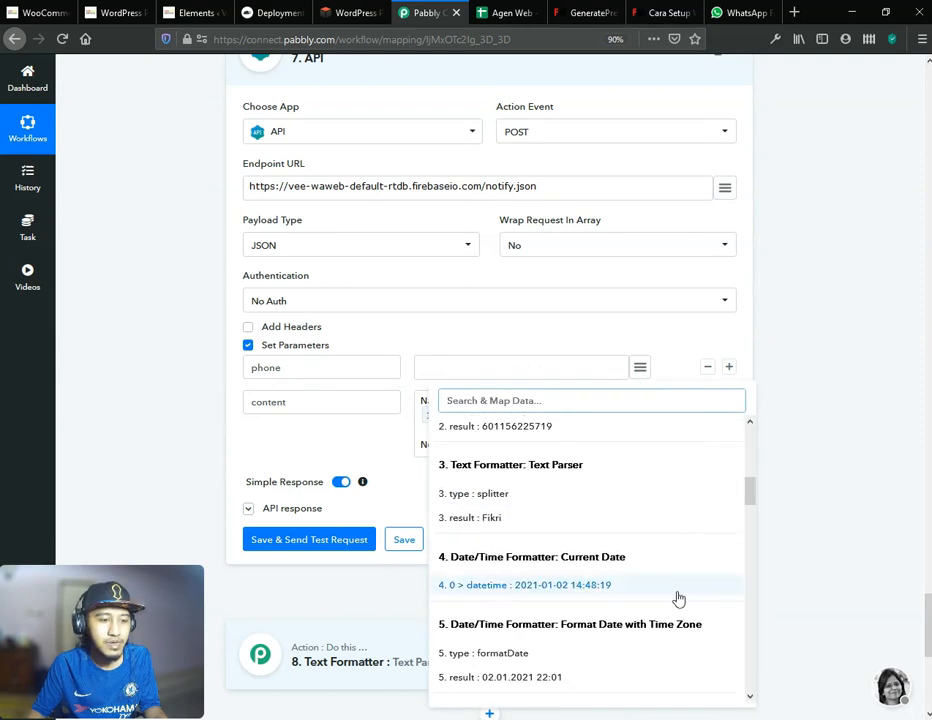
scroll(677, 620, up, 1)
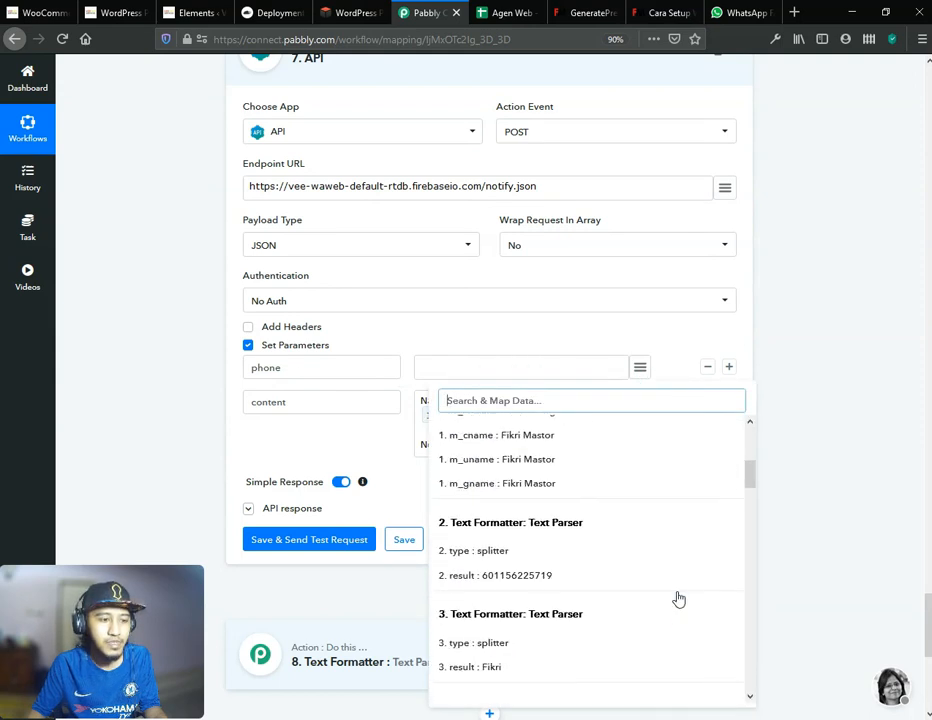
click(481, 577)
click(573, 372)
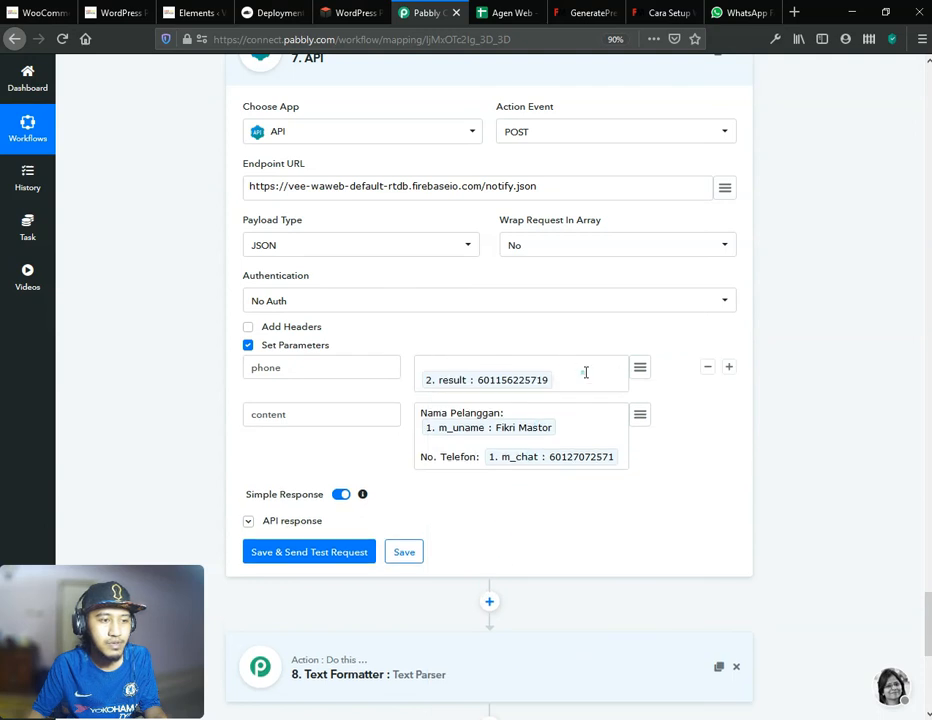
key(BackSpace)
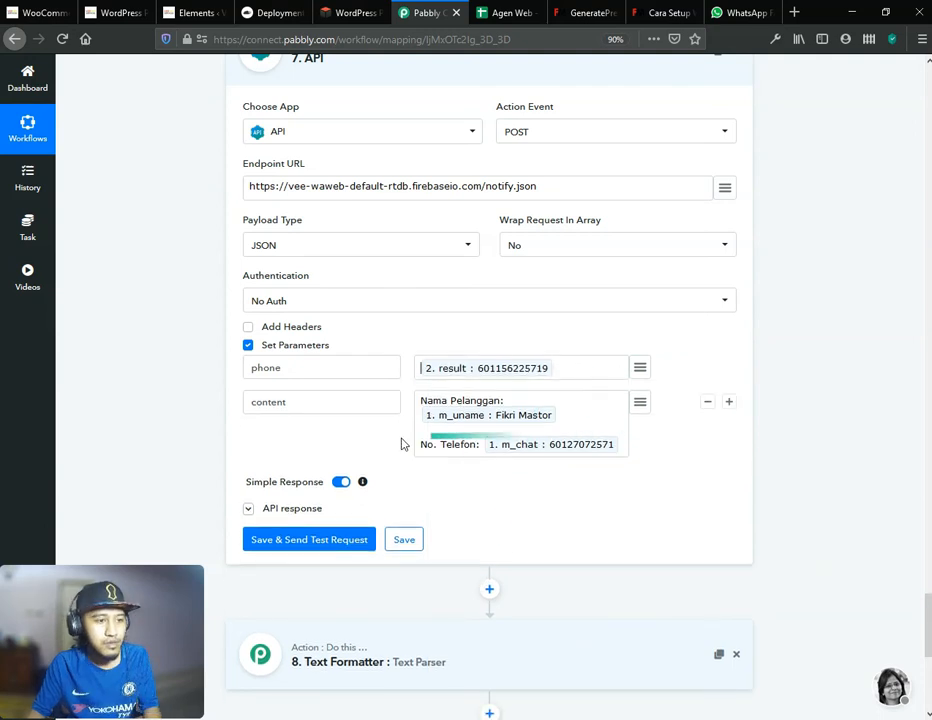
Remove the m_uname mapping after "Nama Pelanggan:" in the content parameter and check the available mapping data.
click(538, 416)
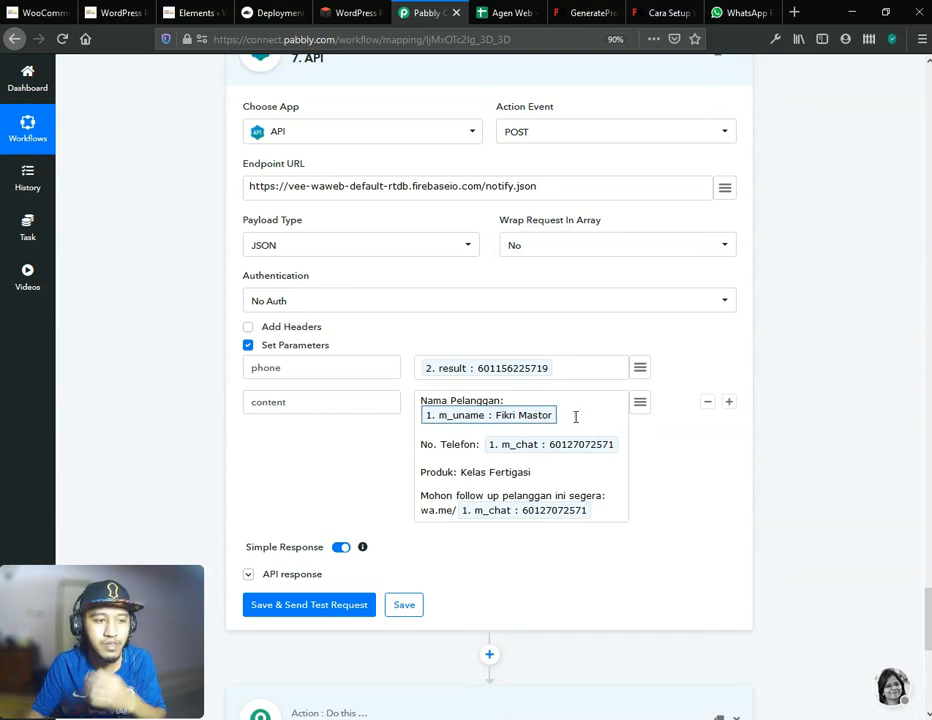
key(BackSpace)
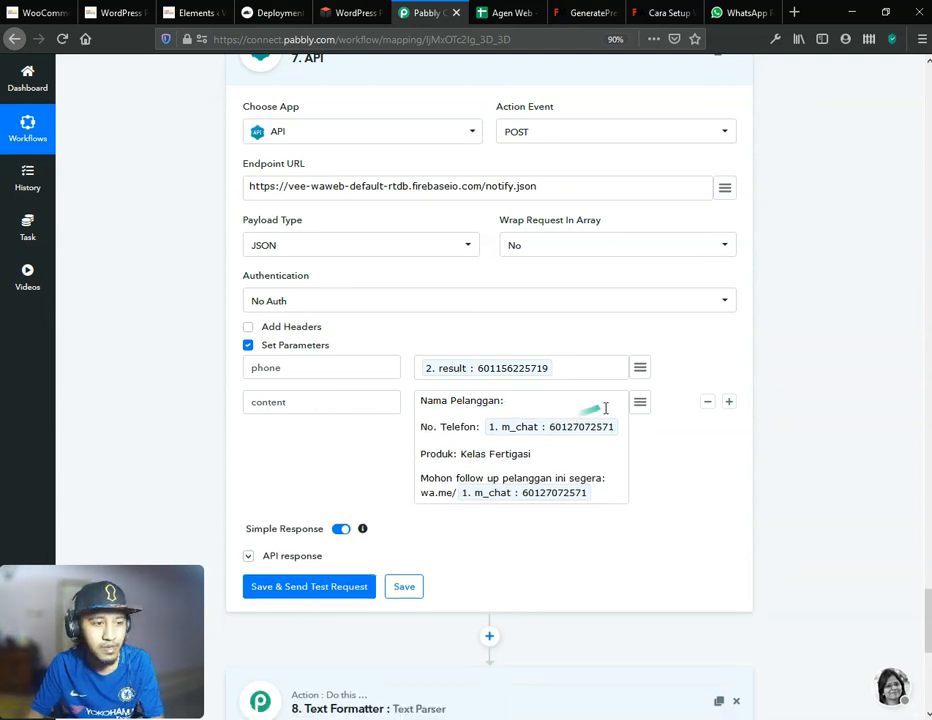
click(642, 406)
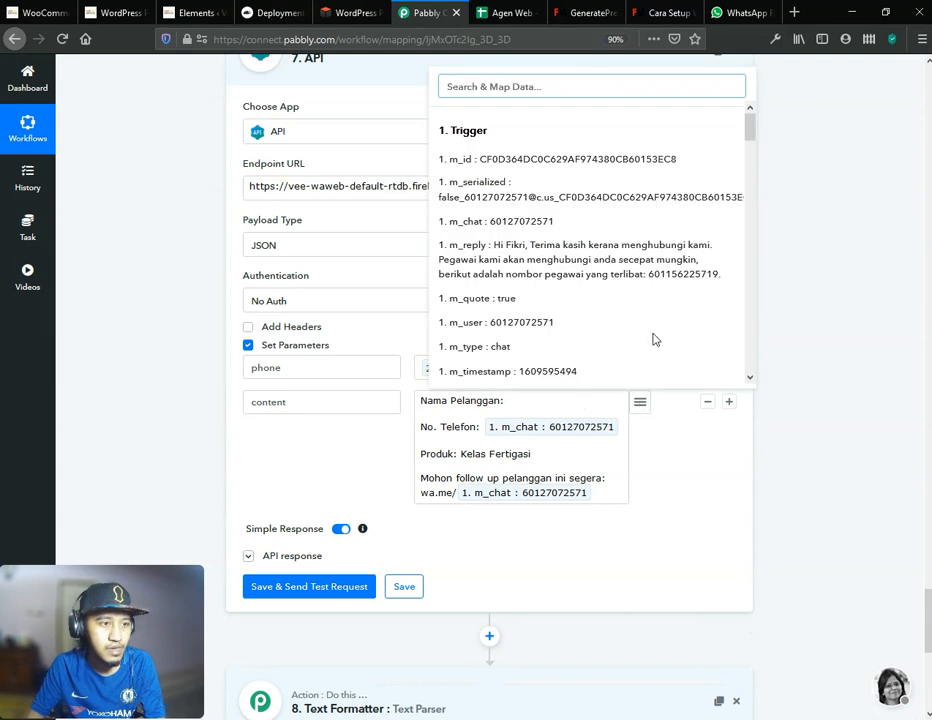
click(701, 462)
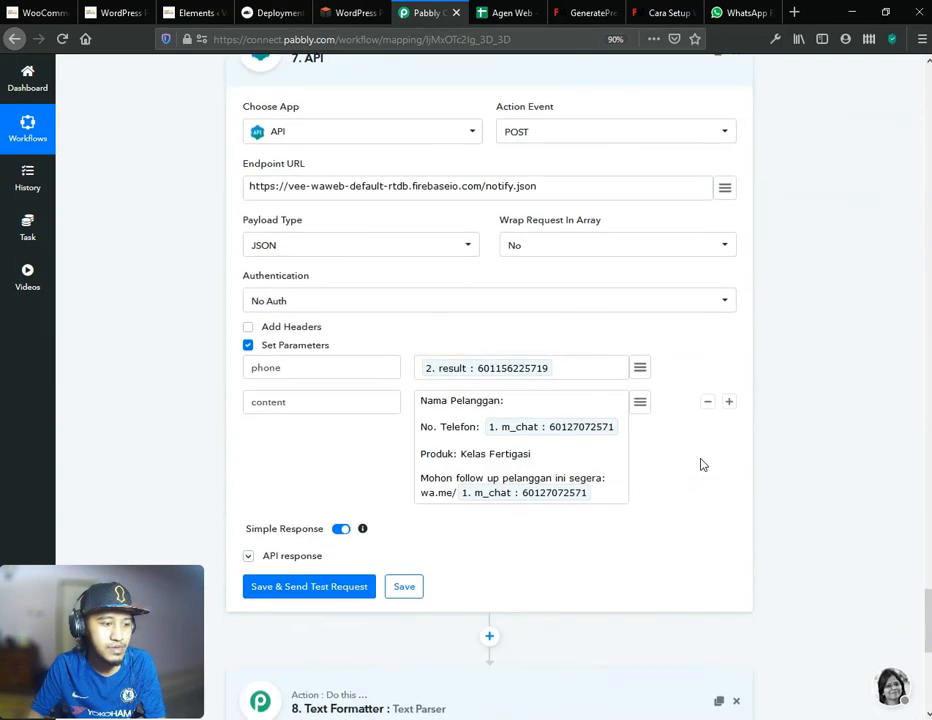
Reset the step 7 action to a blank configuration by switching its app to Filter and back to API.
scroll(690, 458, up, 2)
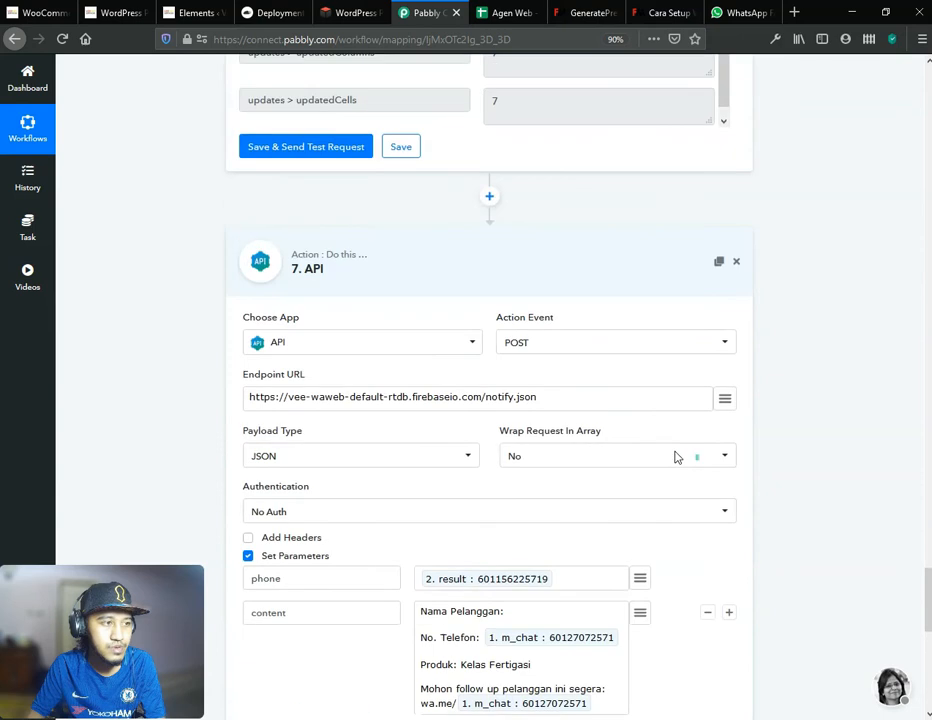
click(434, 355)
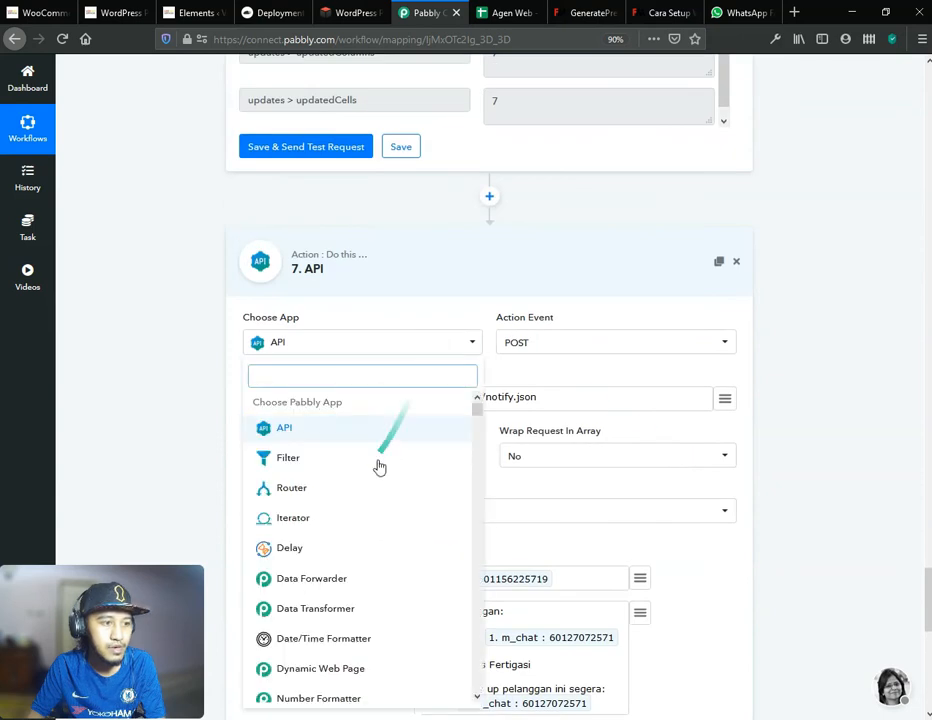
key(Escape)
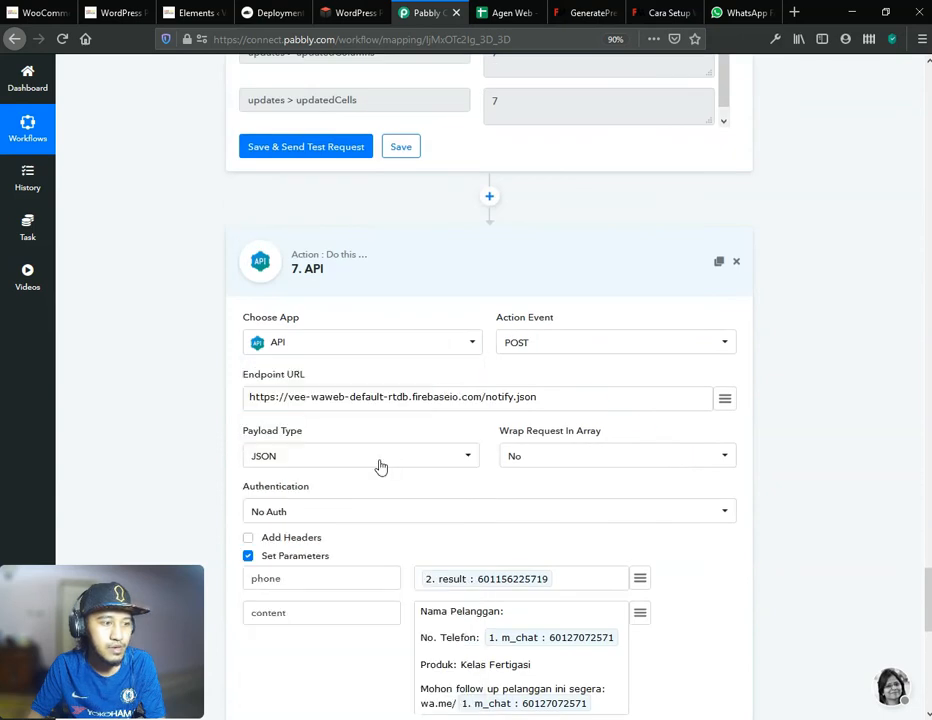
click(401, 351)
click(339, 462)
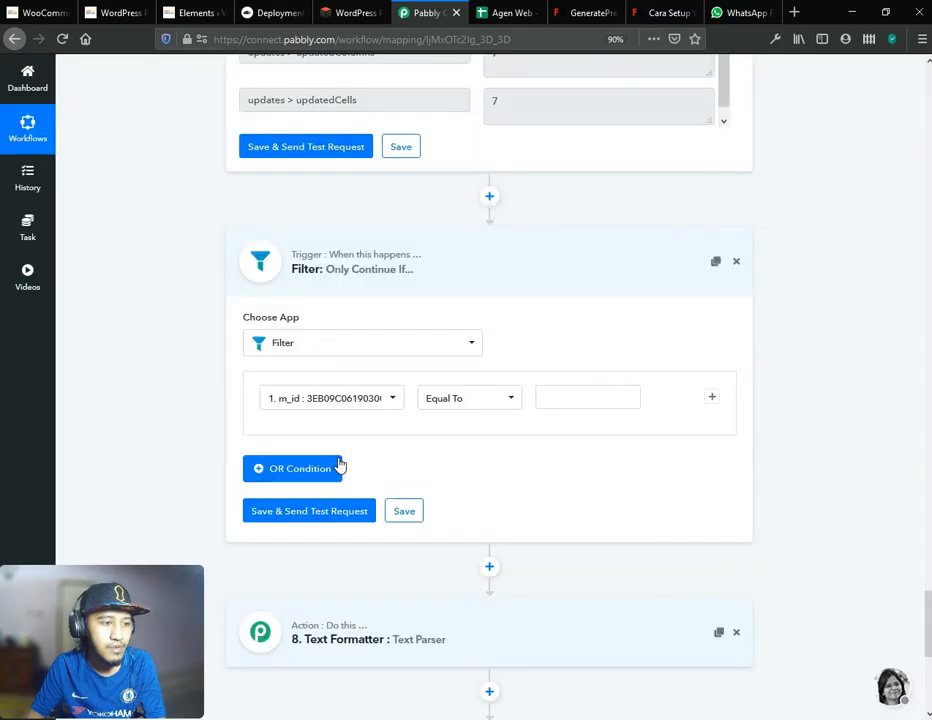
click(383, 347)
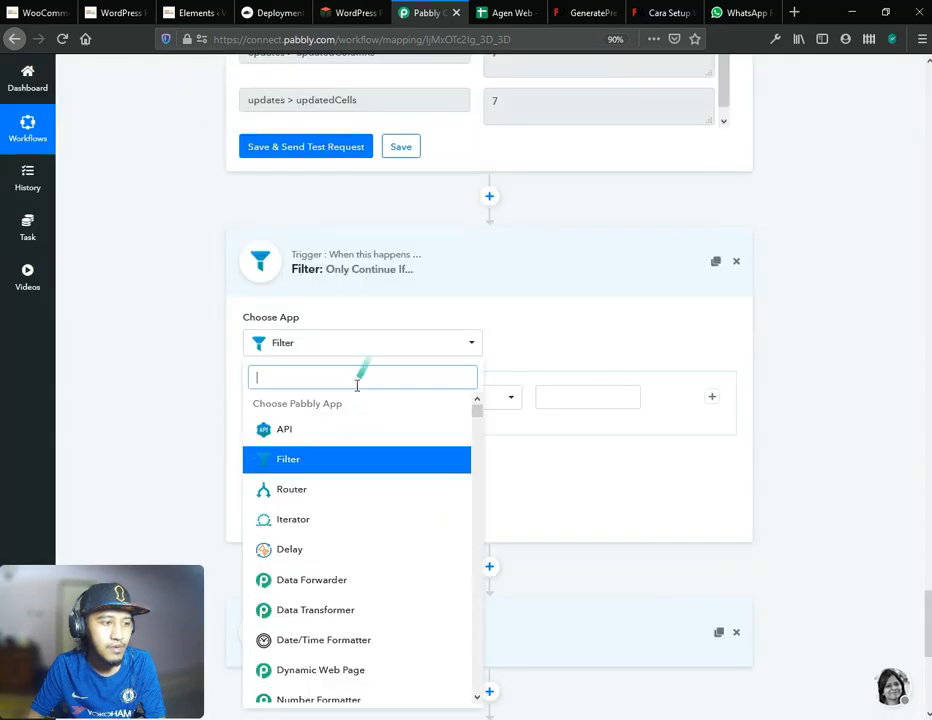
click(336, 438)
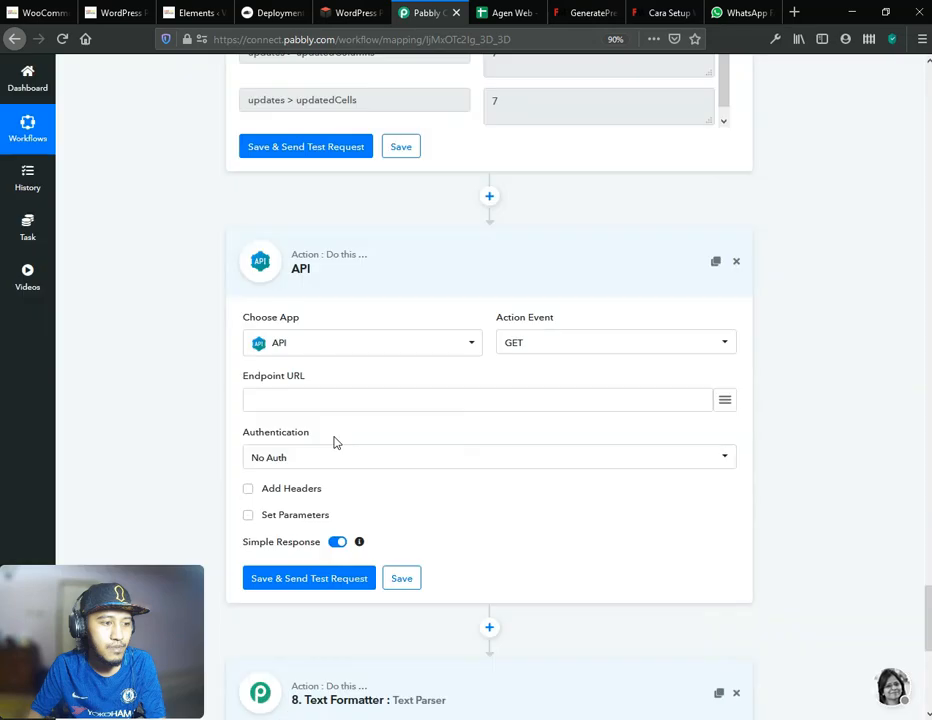
click(568, 347)
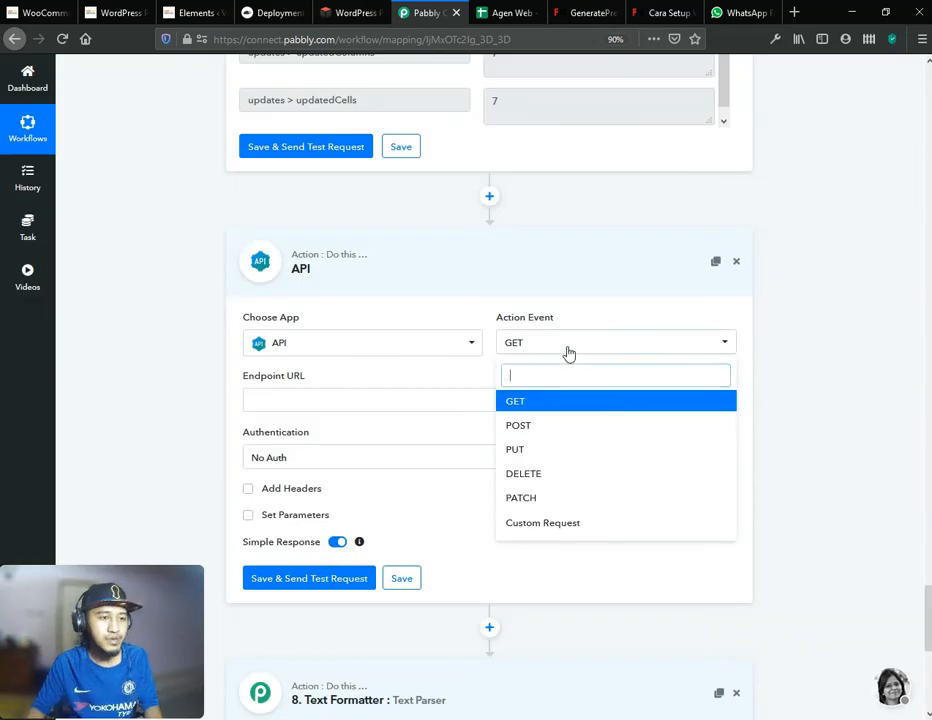
click(534, 433)
click(467, 400)
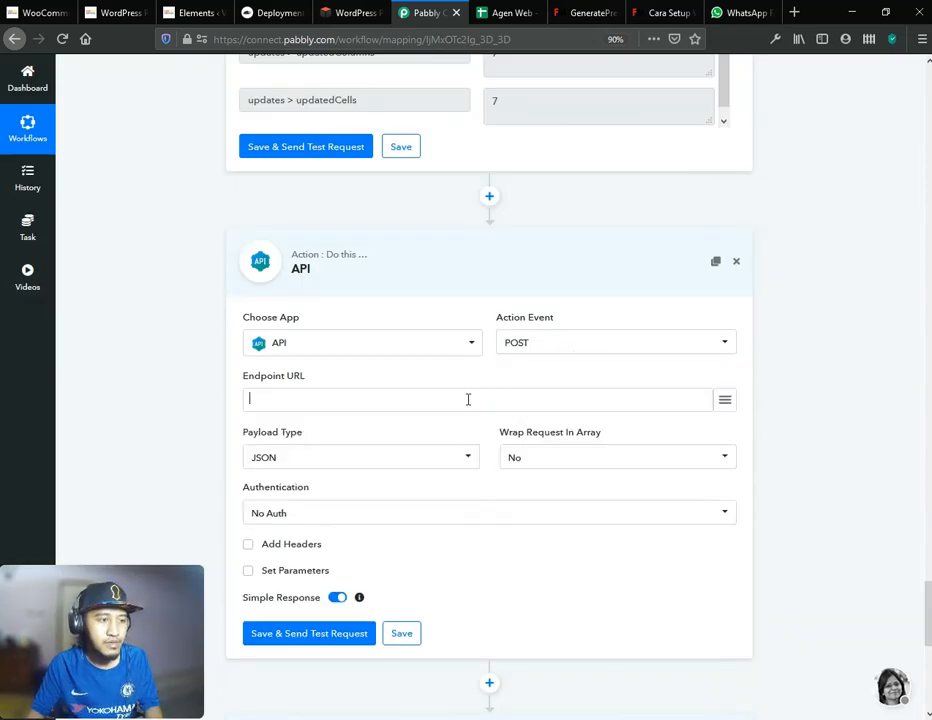
text(https://vee-waweb-default-rtdb.firebaseio.com/notify.json)
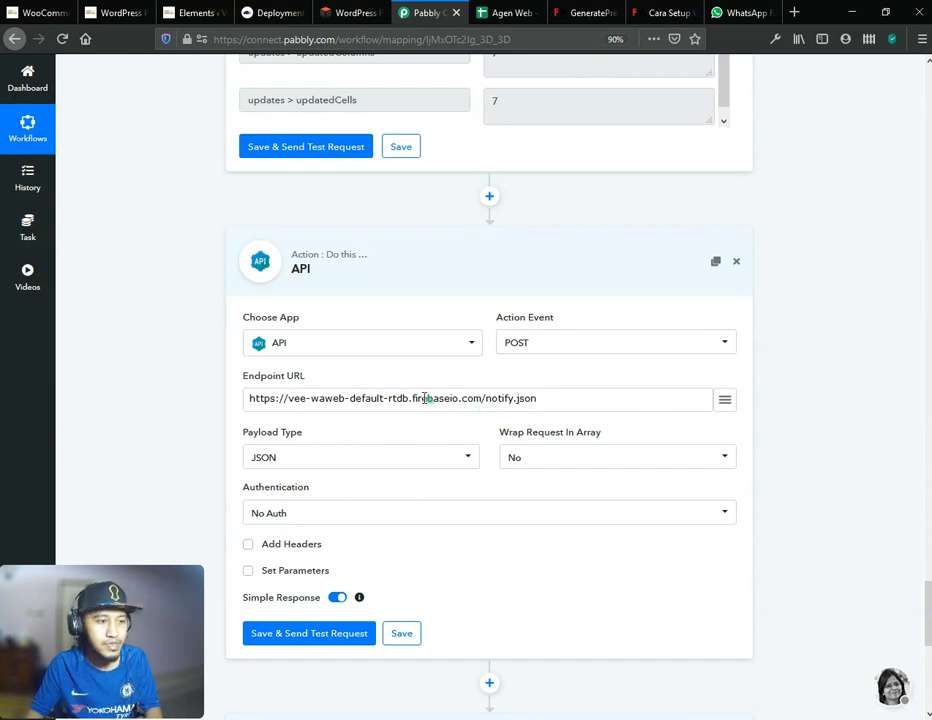
drag(415, 398, 462, 398)
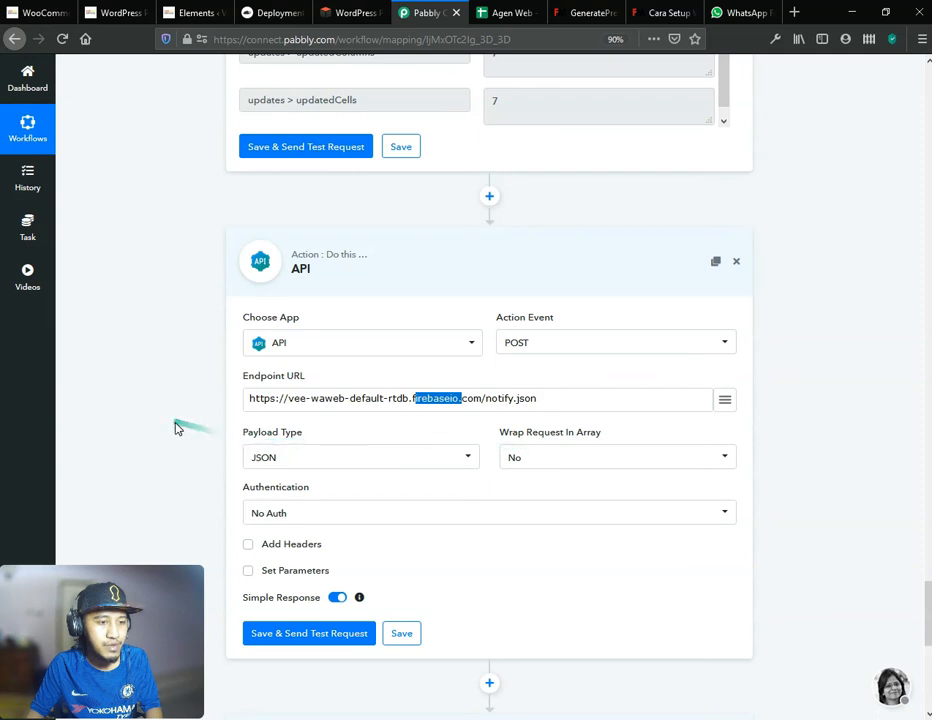
Enable Set Parameters for the API action and add two parameters named phone and content.
scroll(280, 317, down, 2)
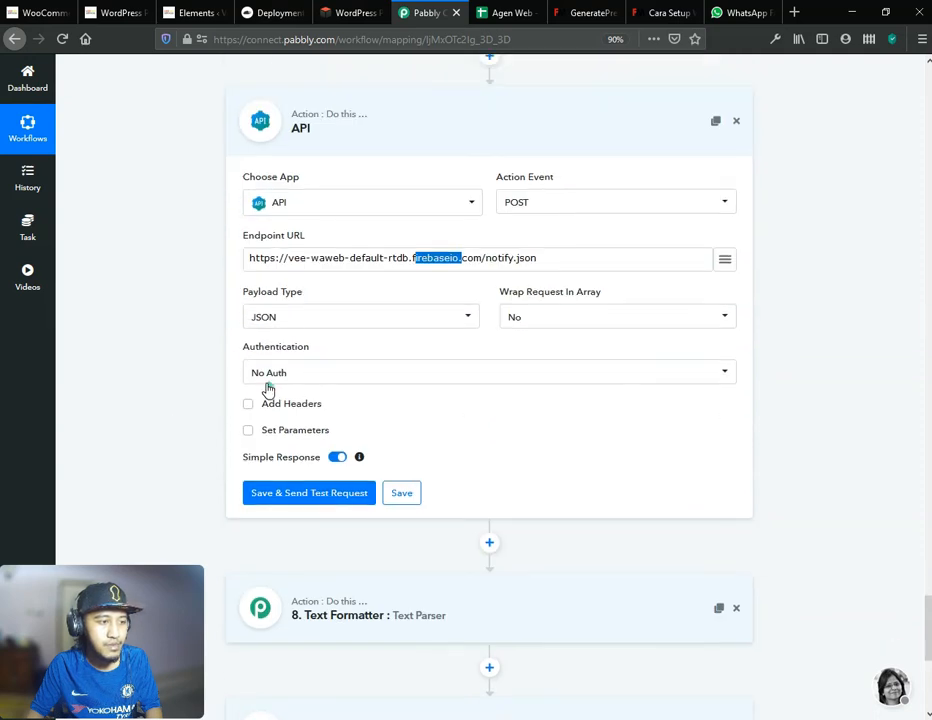
click(249, 431)
click(280, 454)
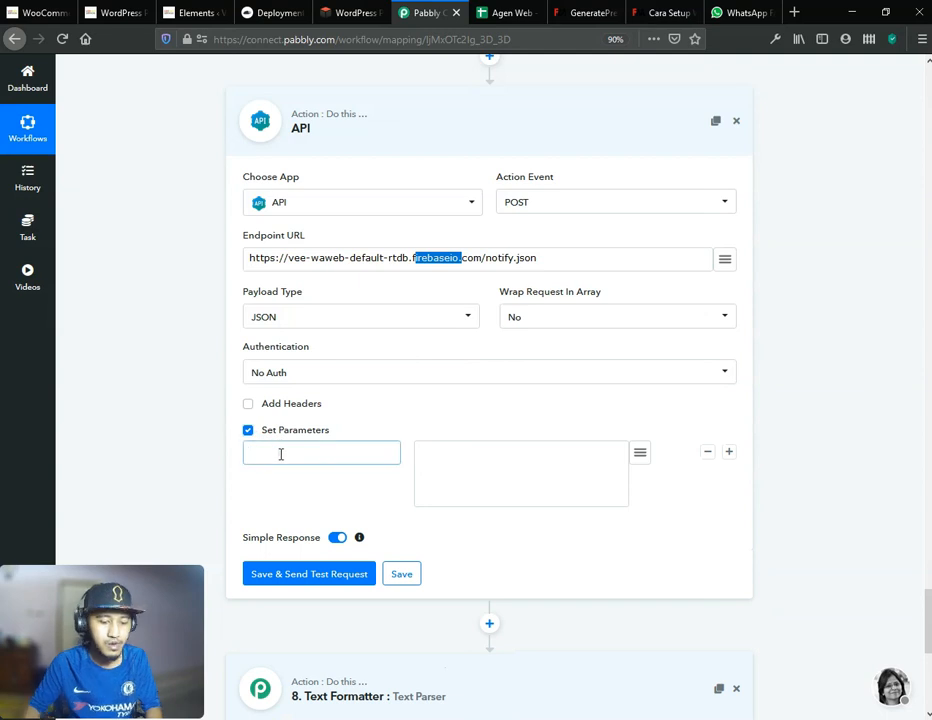
text(P)
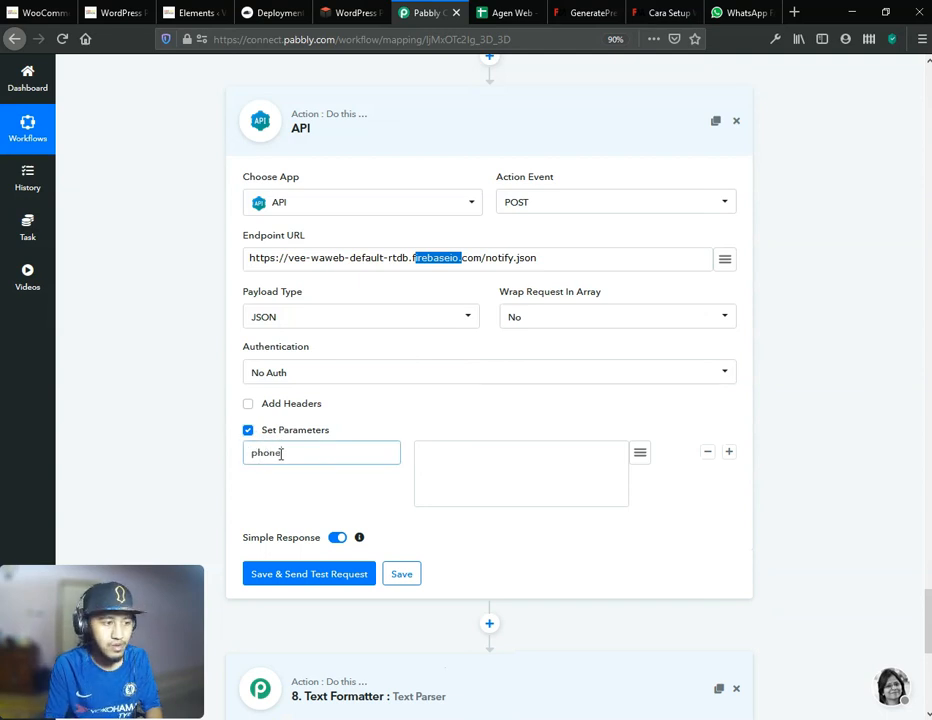
click(732, 455)
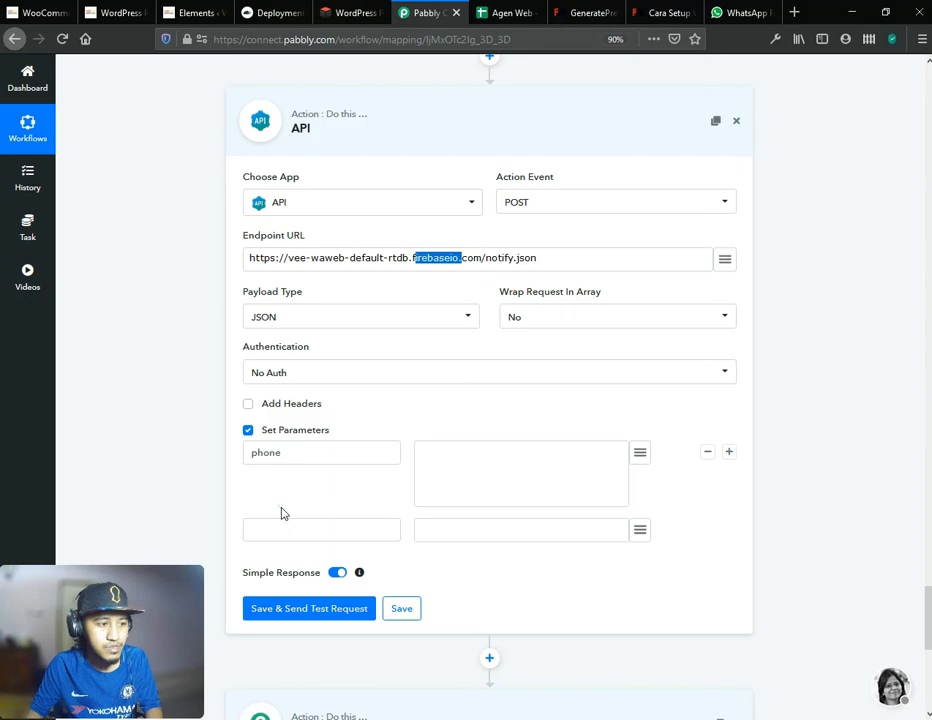
click(280, 527)
text(content)
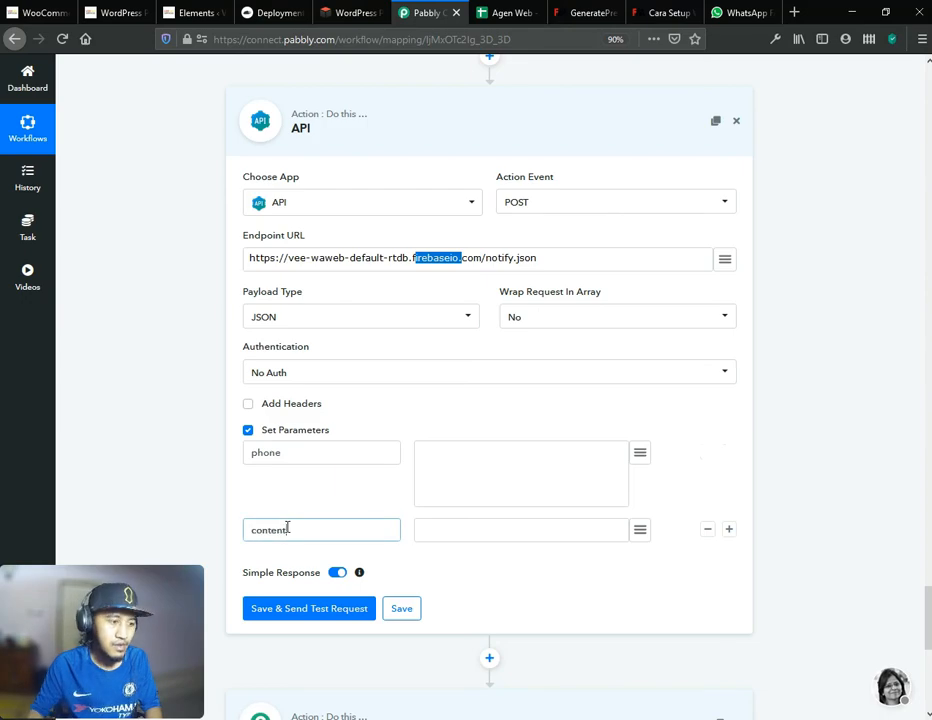
Map the phone parameter's value to the step 2 Text Parser result.
click(458, 480)
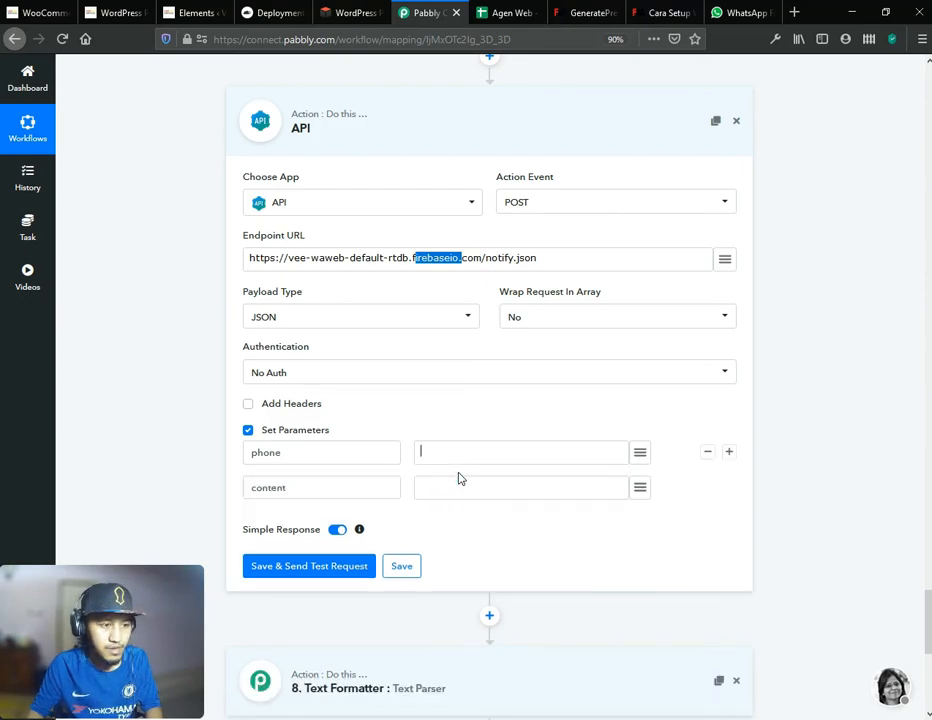
click(643, 455)
scroll(625, 378, down, 3)
scroll(623, 379, down, 1)
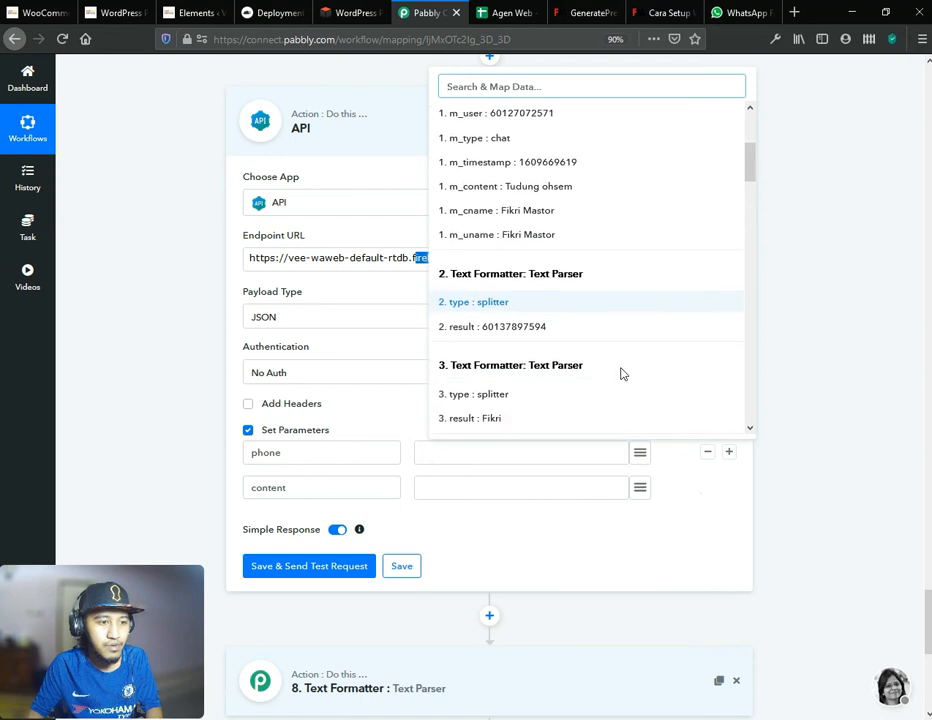
click(530, 327)
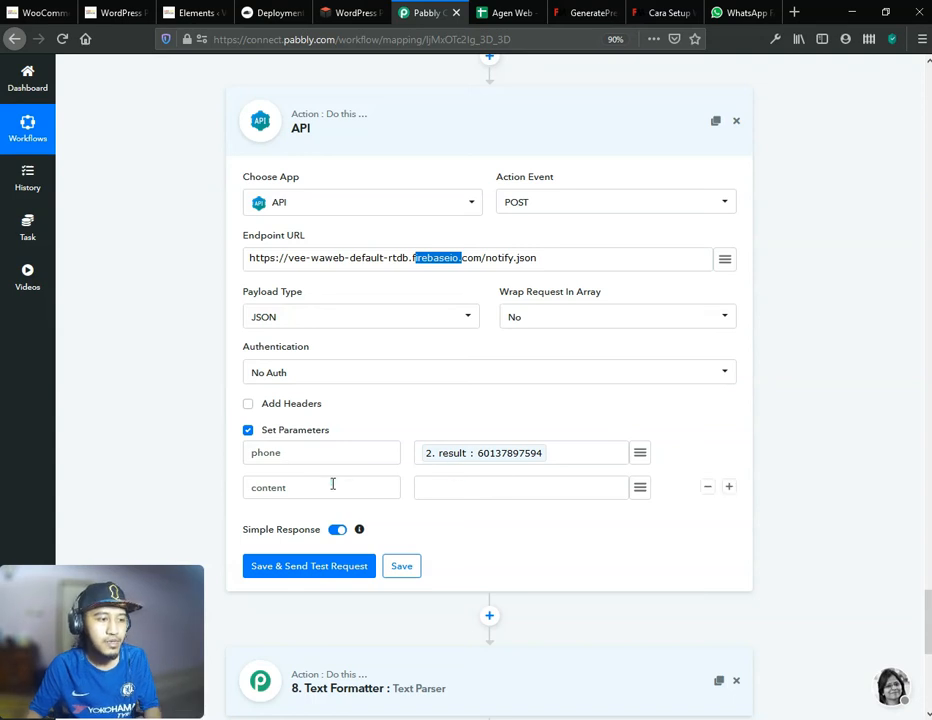
Begin the content parameter's value with "Nama Pelanggan: " followed by the mapped trigger field m_uname.
click(457, 494)
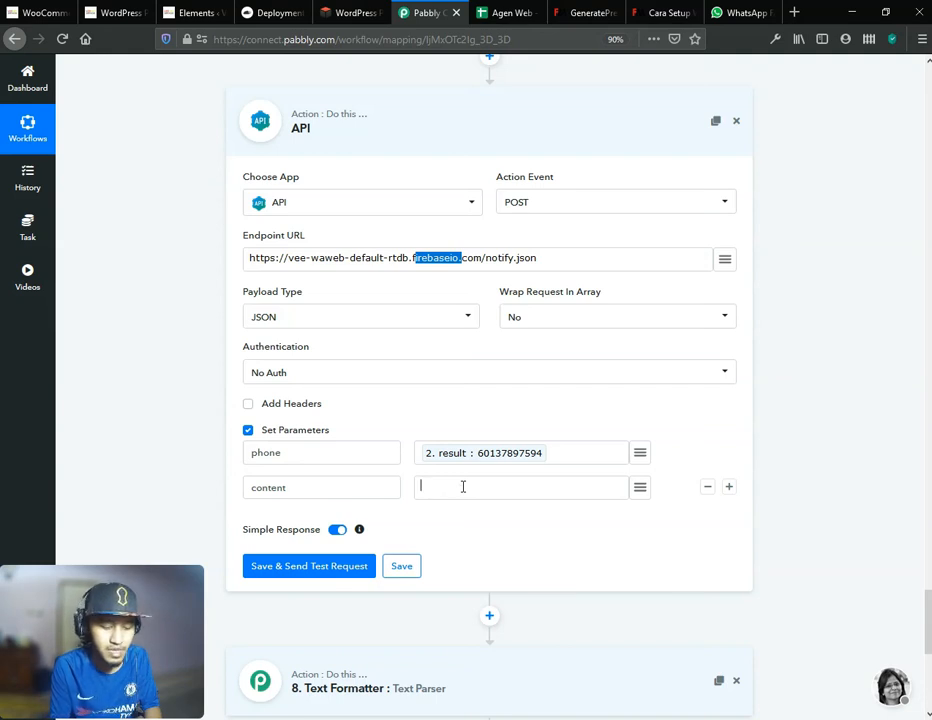
text(Na)
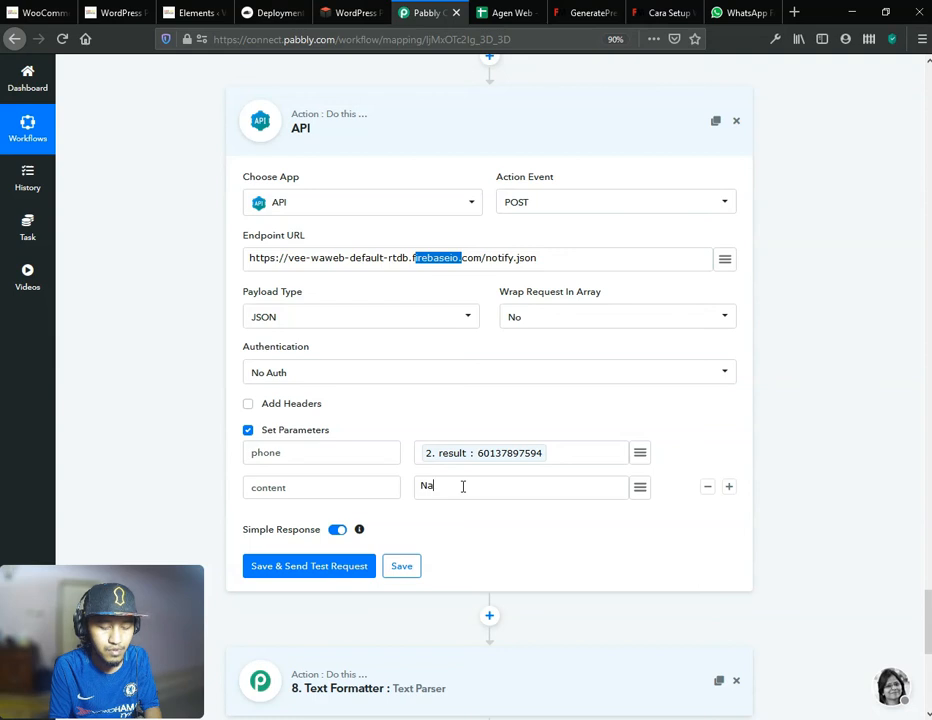
text(ma Pelanggan)
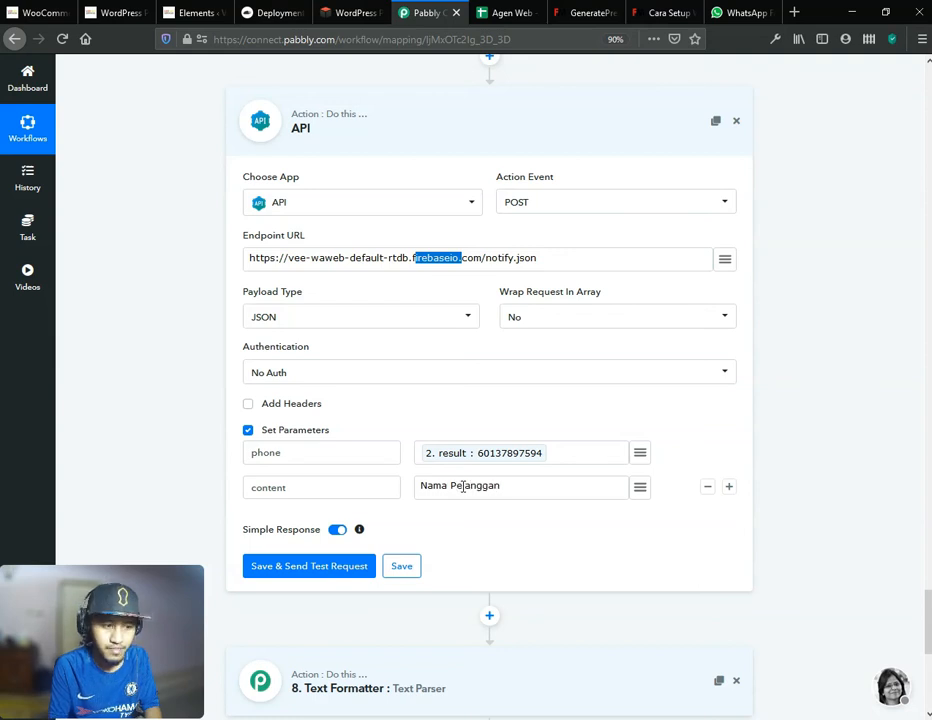
text(:)
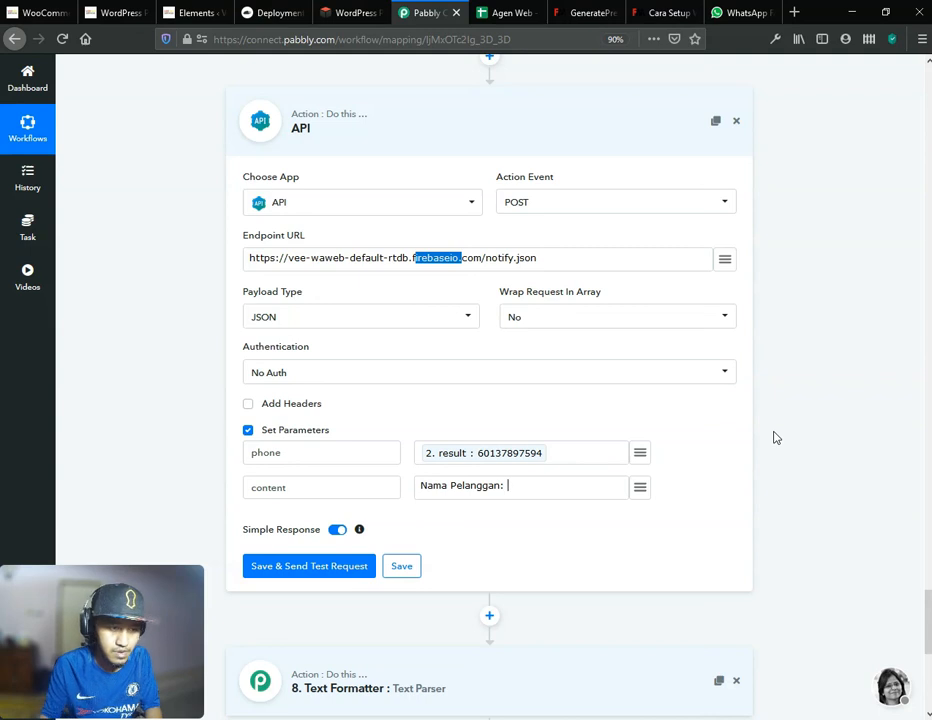
click(640, 487)
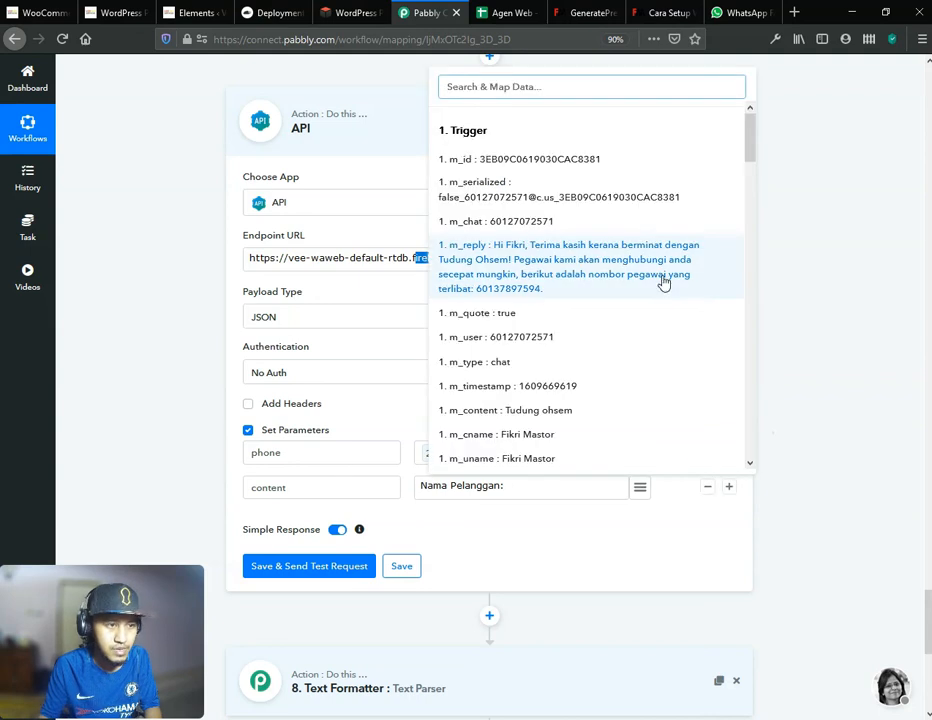
scroll(650, 320, down, 2)
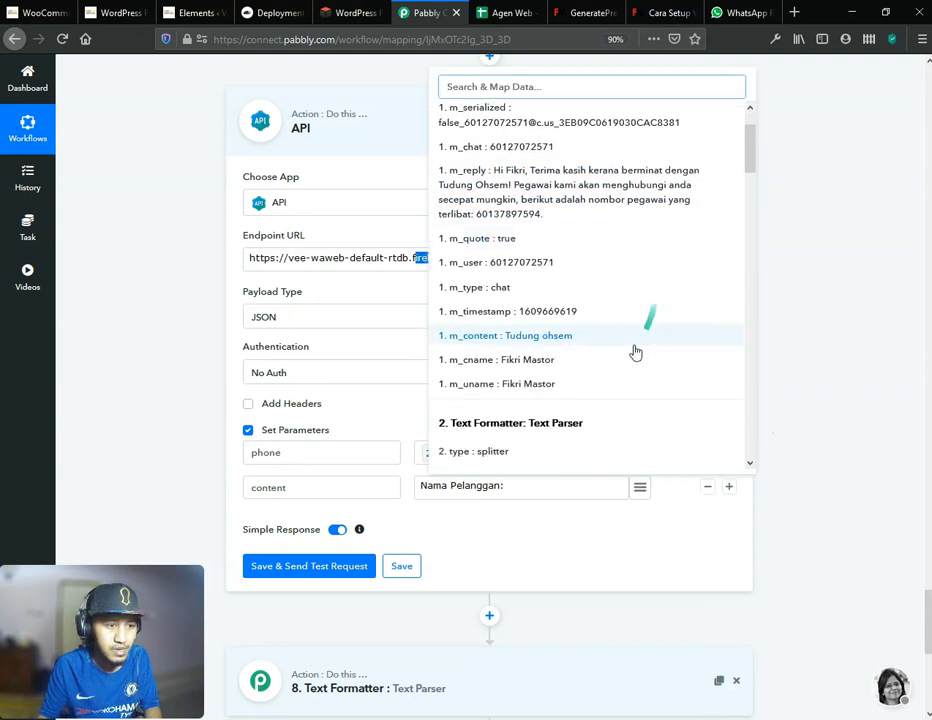
click(556, 385)
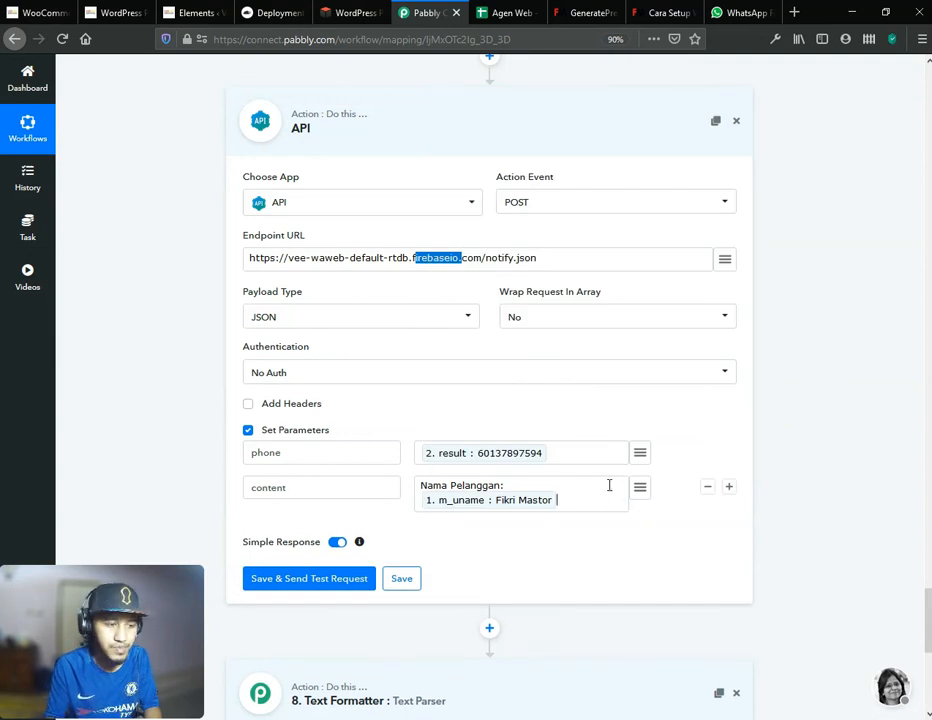
Add a separate "No. Telefon:" line to the content value and map the trigger field m_chat after it.
key(Return)
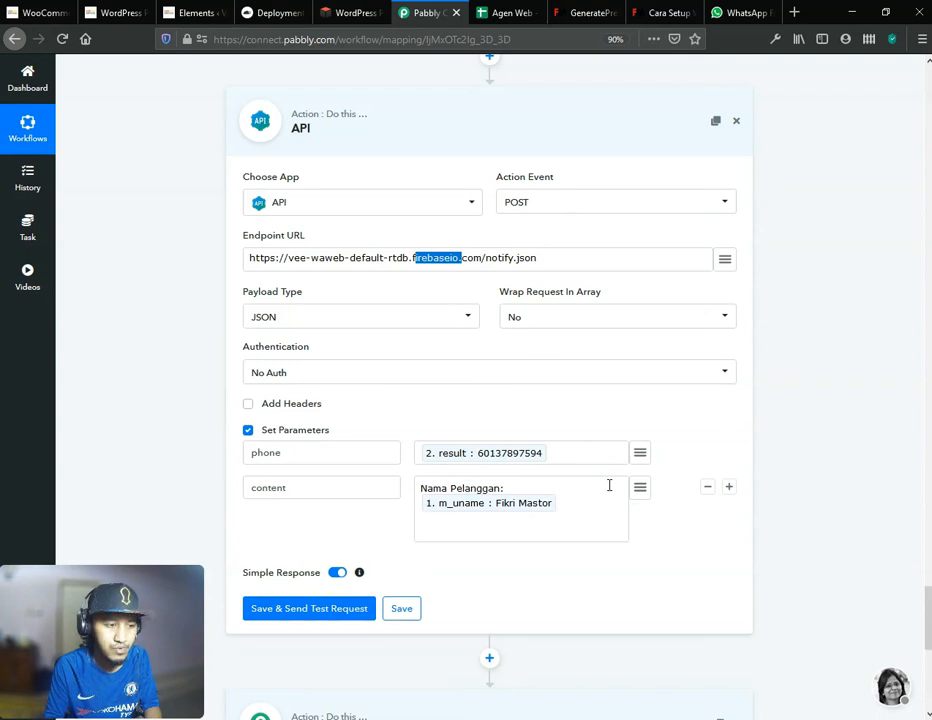
key(Return)
scroll(739, 520, down, 1)
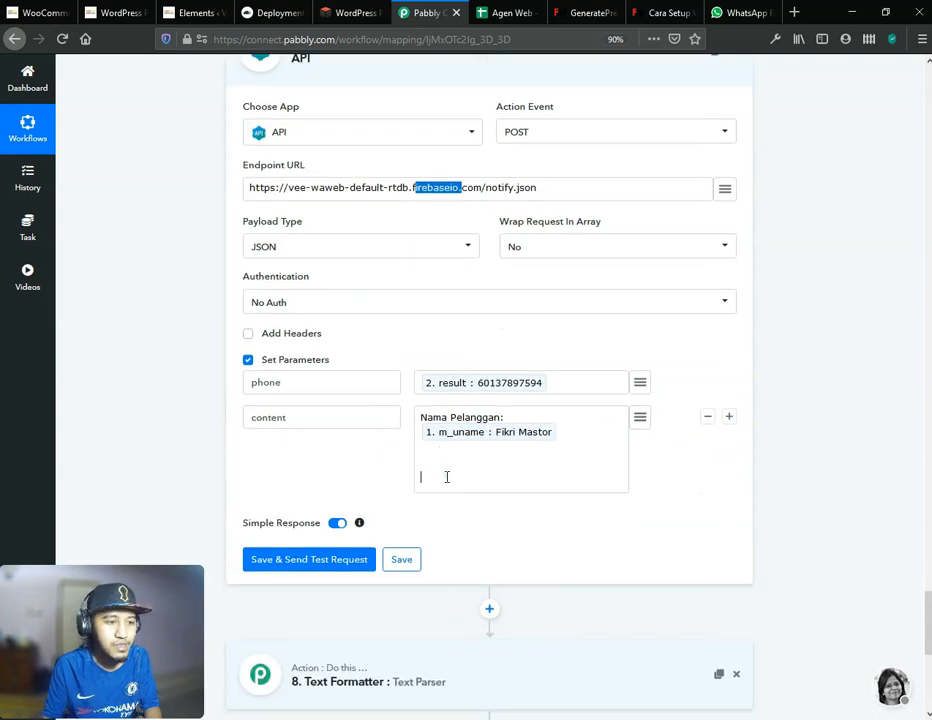
text(No. Telef)
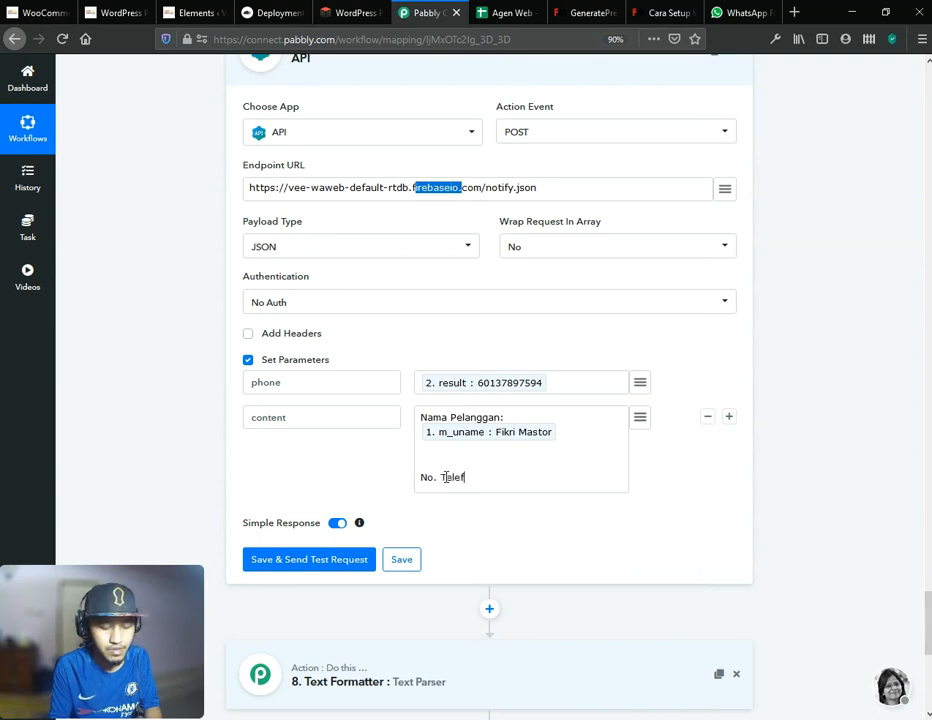
text(on:)
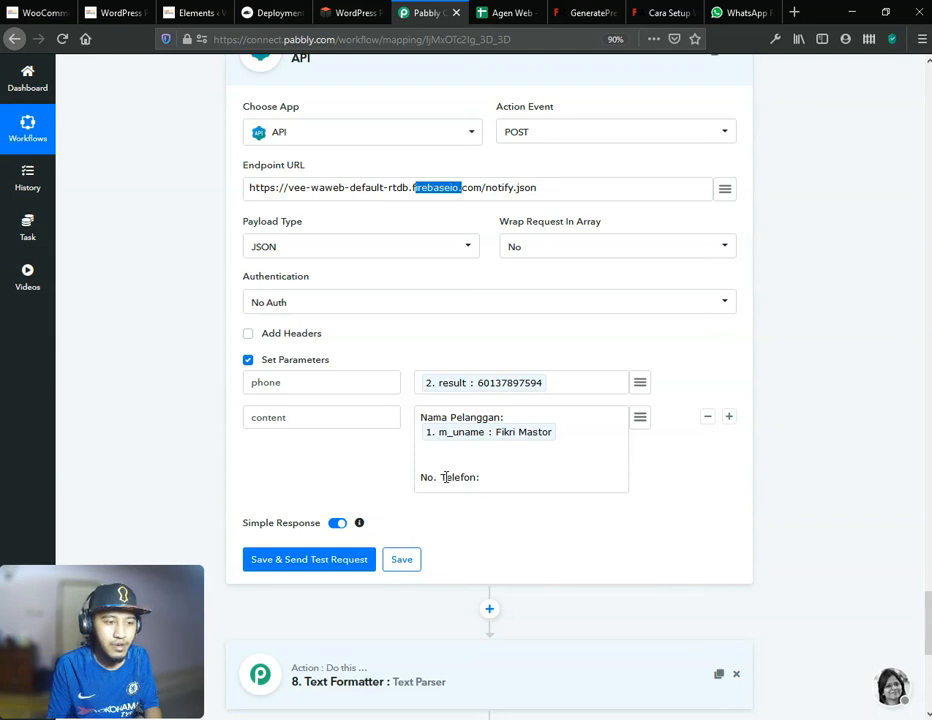
click(640, 419)
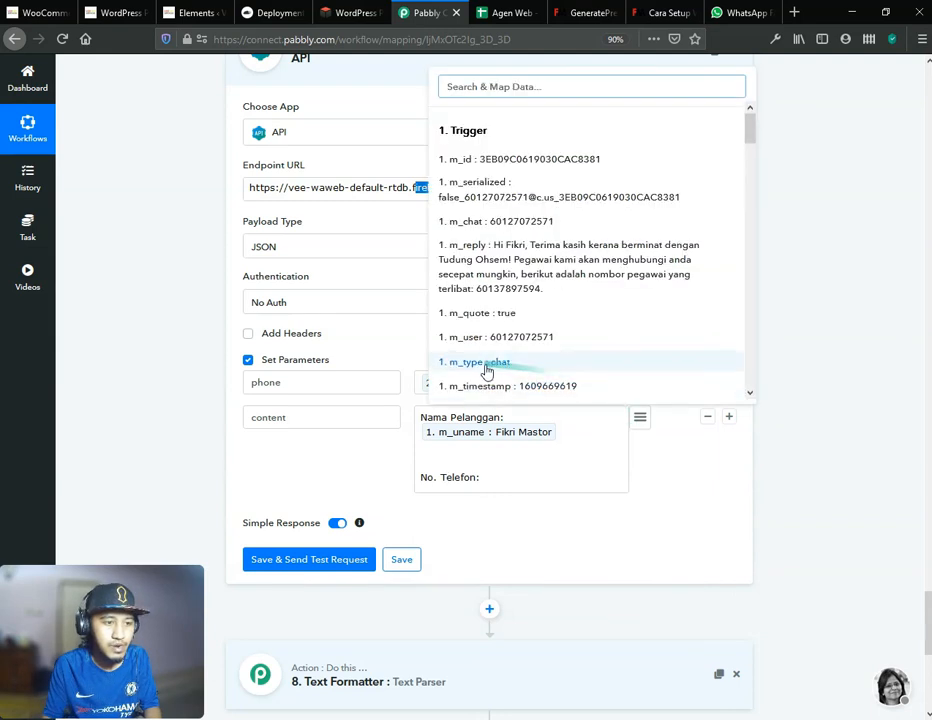
click(507, 221)
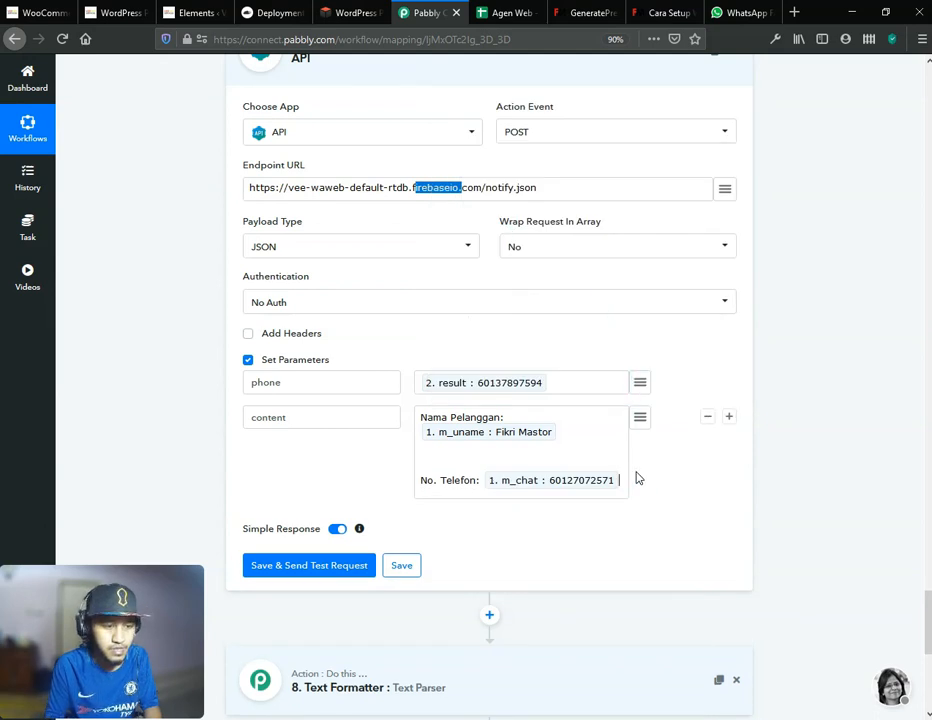
Add a final line reading "Mohon follow up prospek ini: wa.me/" to the content value, separated by a blank line.
key(Return)
key(Return)
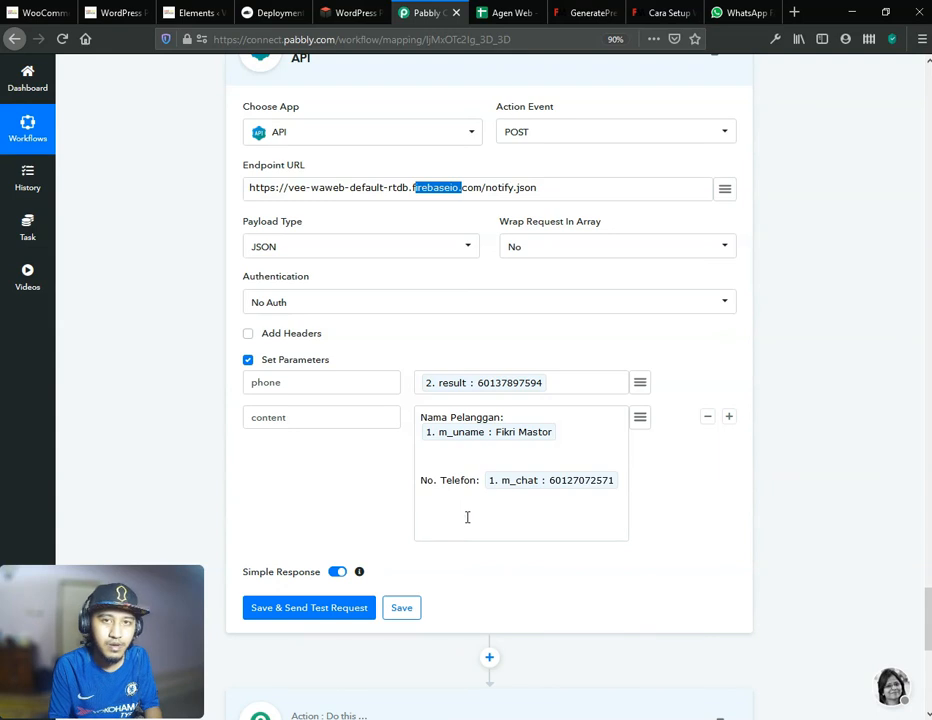
text(Mohon)
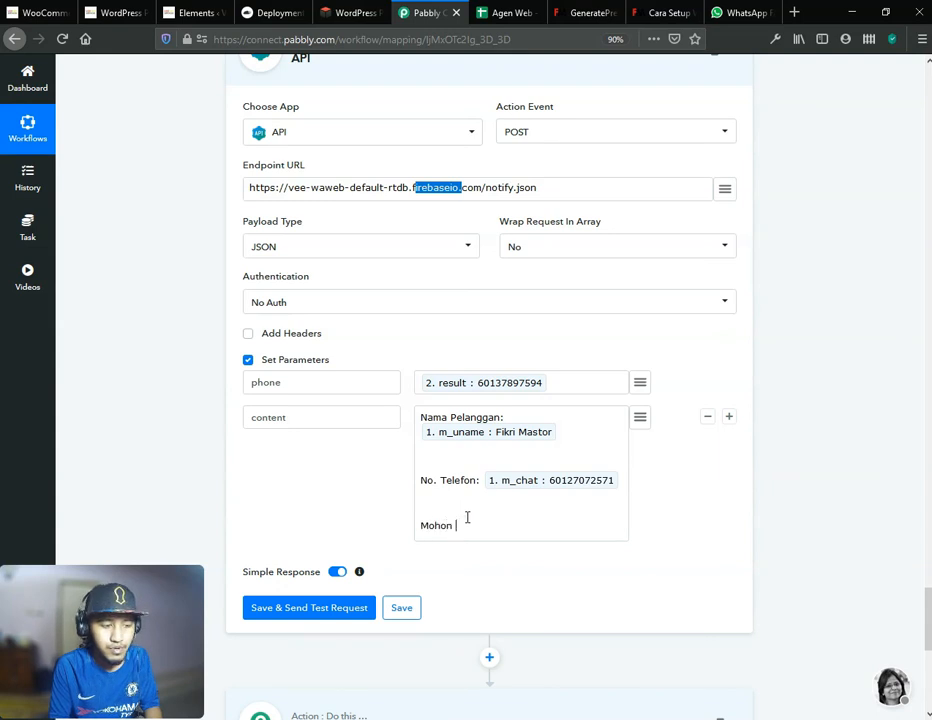
text( fo)
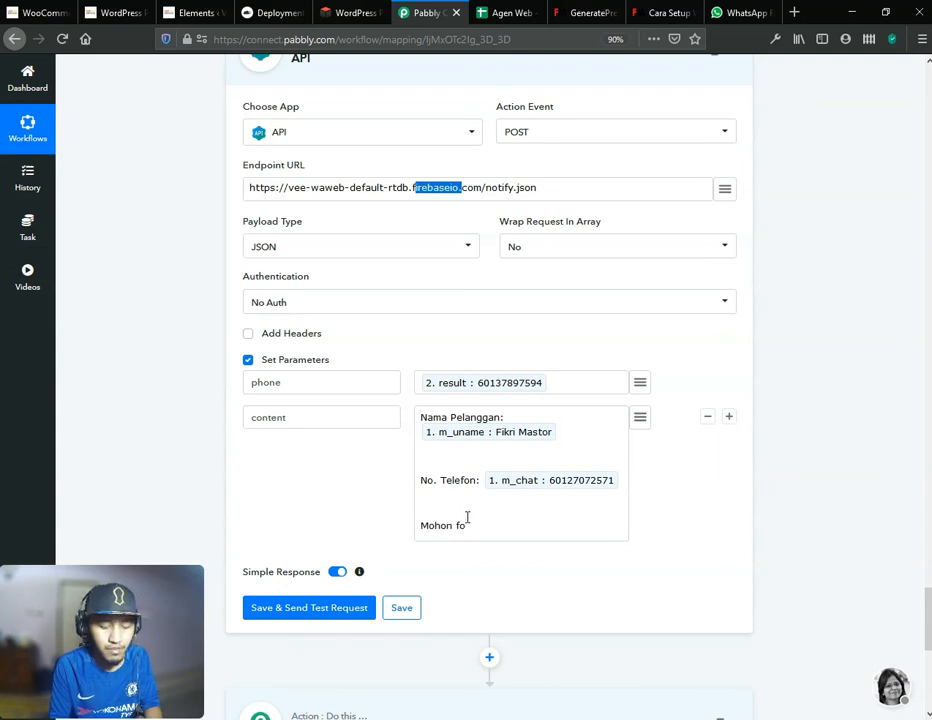
text(llow up prospek)
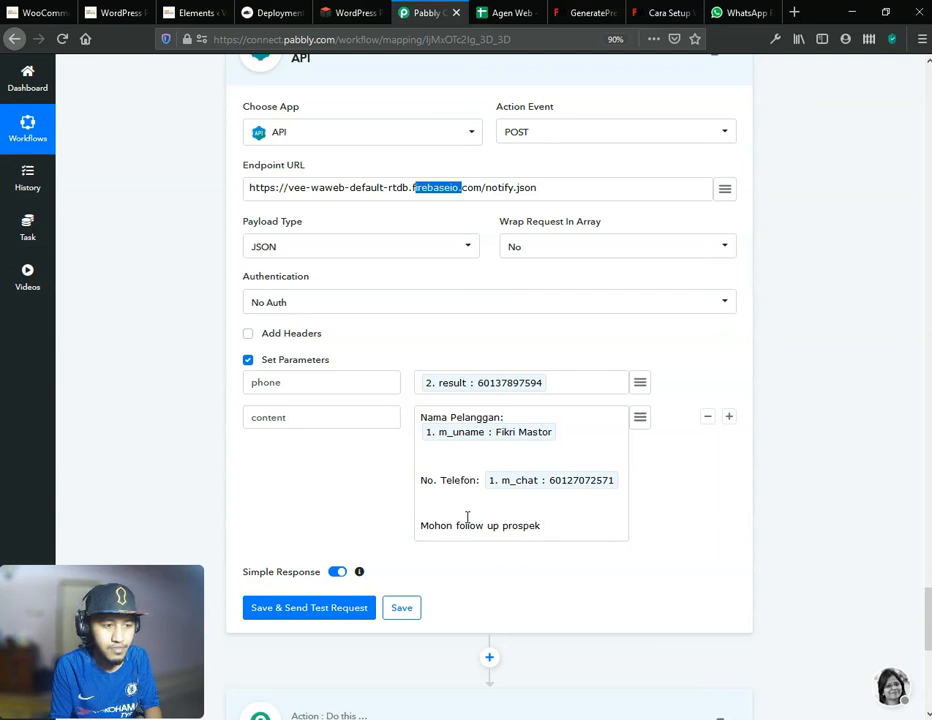
text( ini: wa.me/)
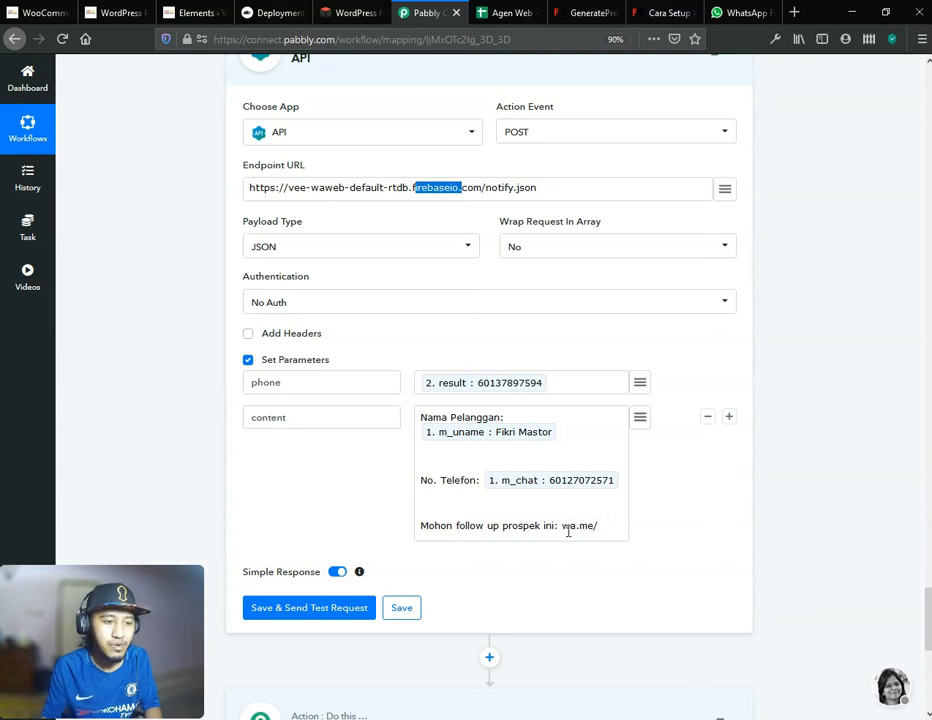
drag(565, 532, 605, 523)
click(605, 523)
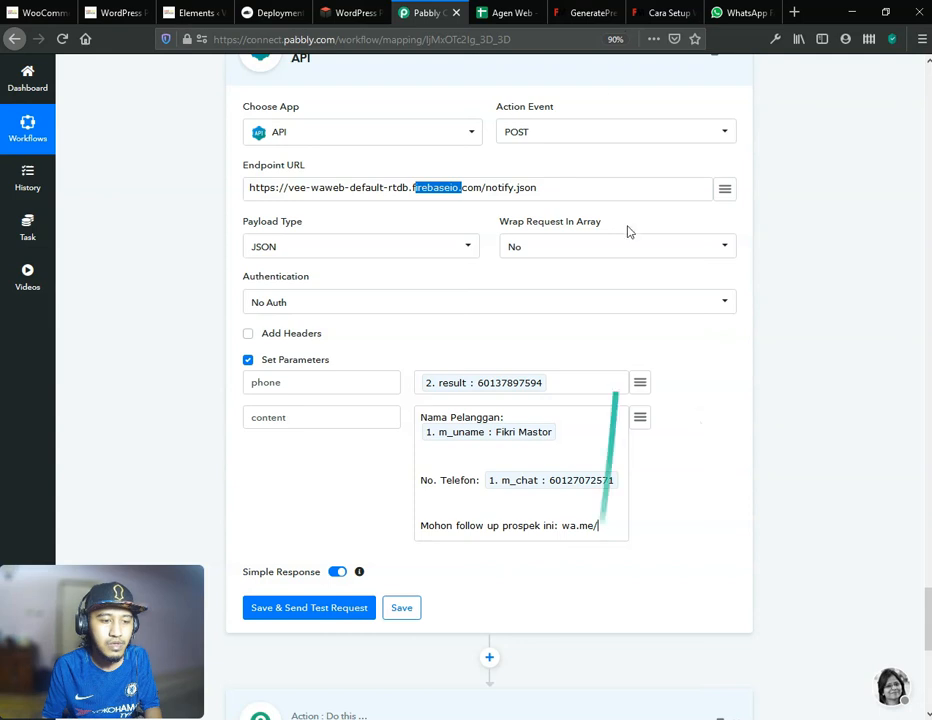
Consult the WhatsApp FAQ's example wa.me link, examining its phone number and pre-filled text parts.
click(749, 12)
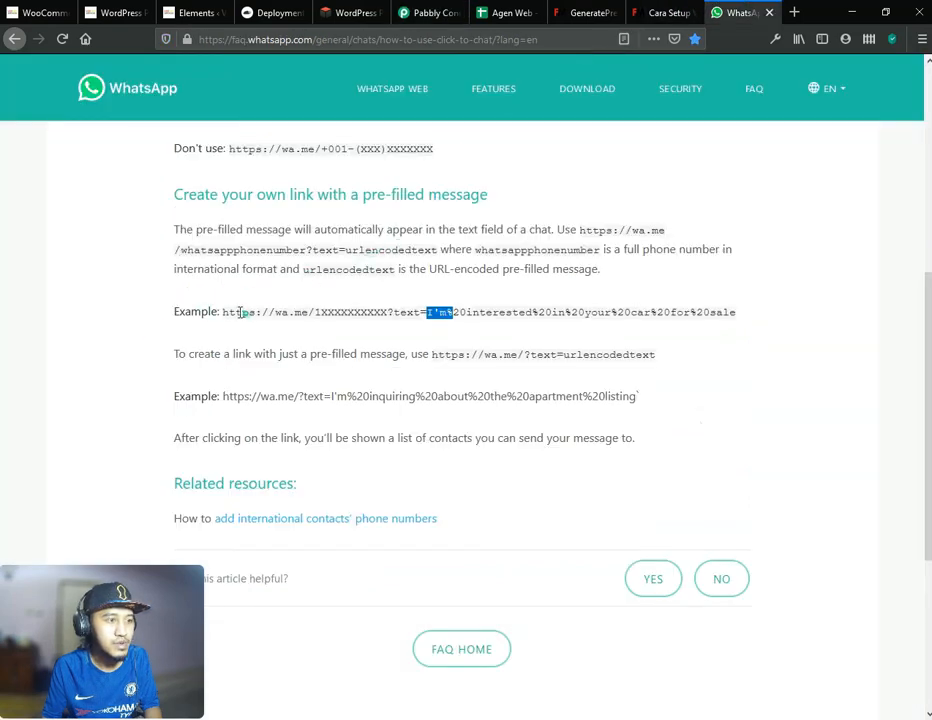
drag(222, 314, 316, 314)
click(318, 314)
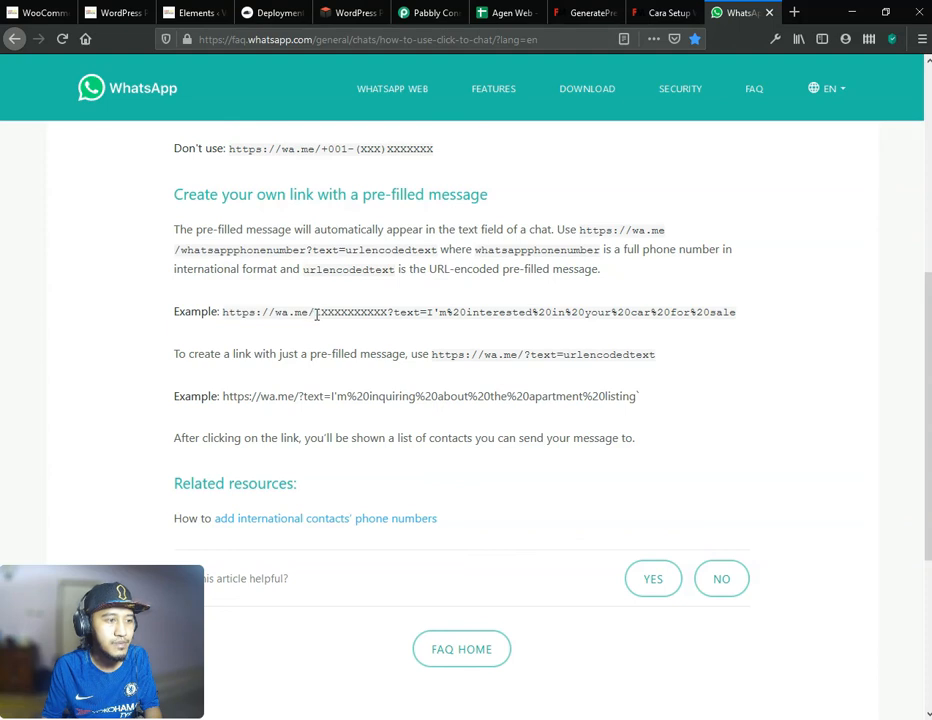
drag(392, 313, 738, 316)
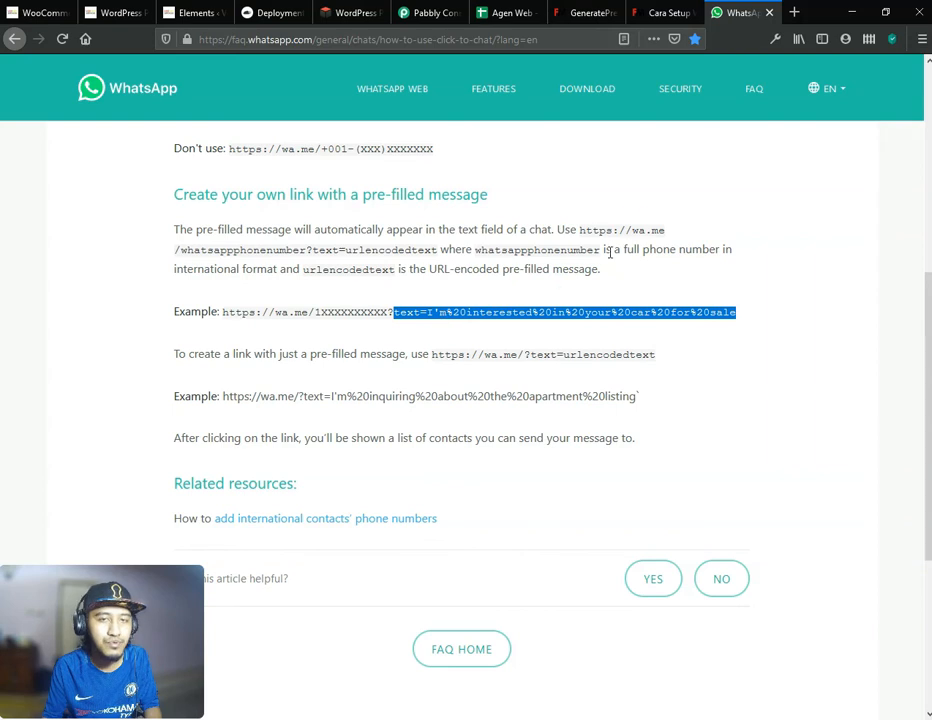
Return to the Pabbly workflow and map the trigger field m_chat directly after "wa.me/" in the content value.
click(418, 12)
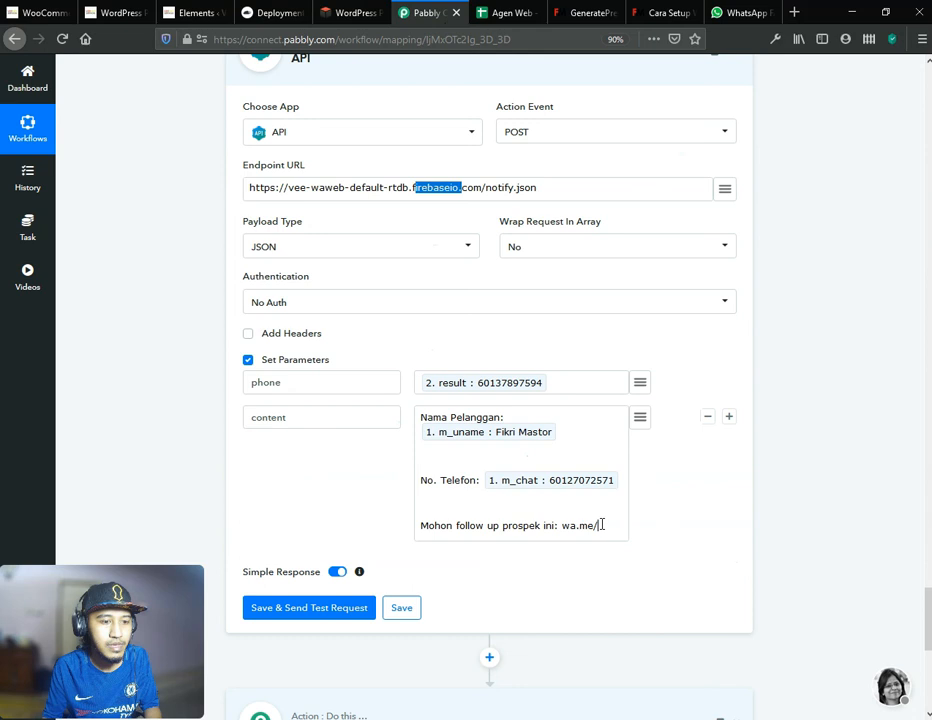
click(602, 524)
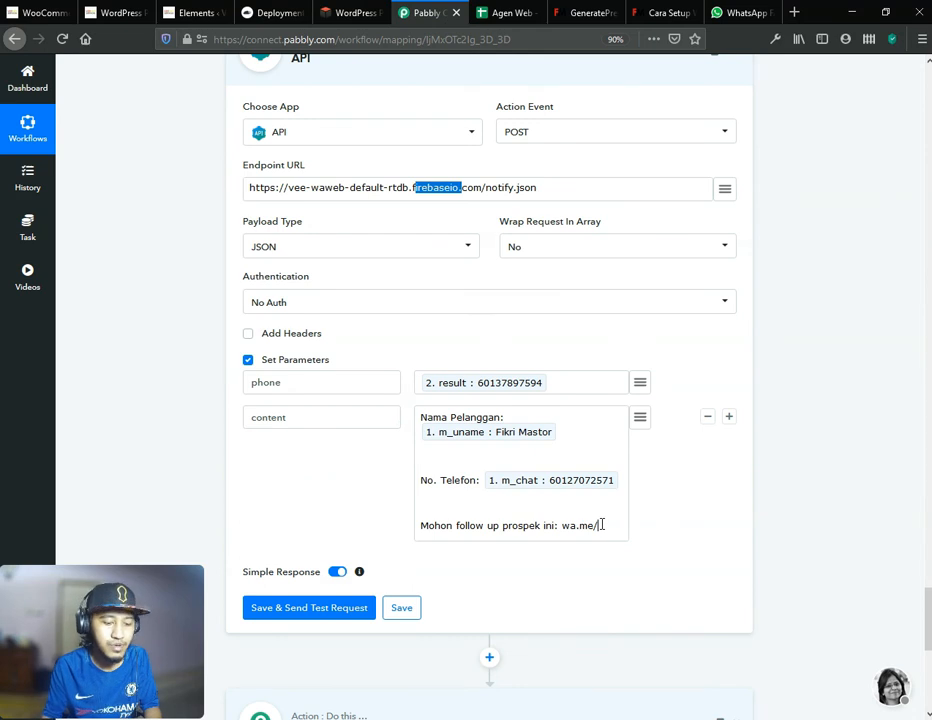
click(641, 416)
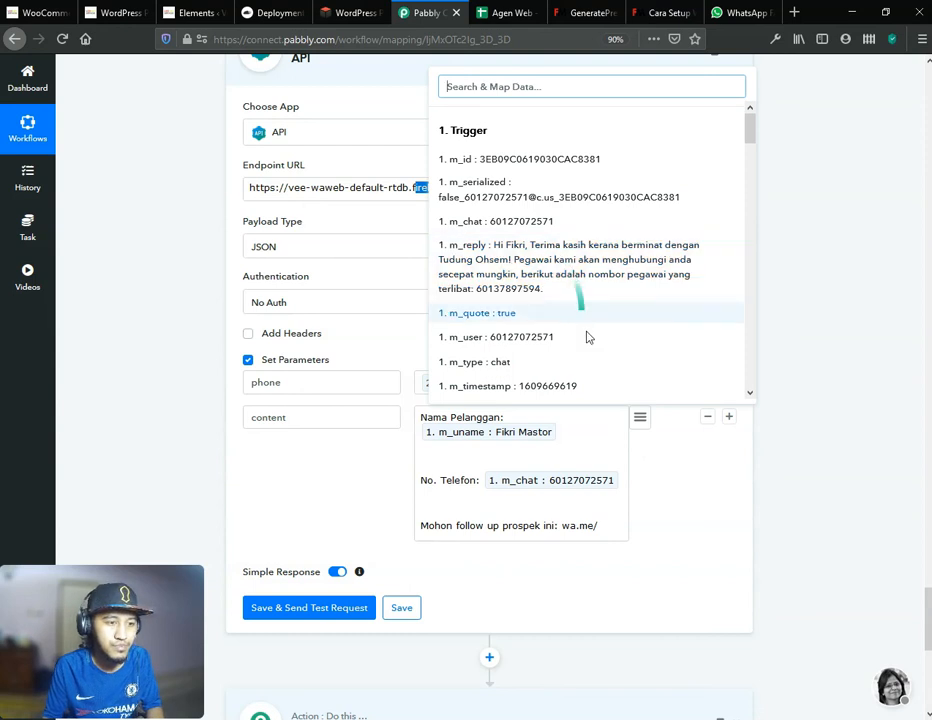
click(582, 233)
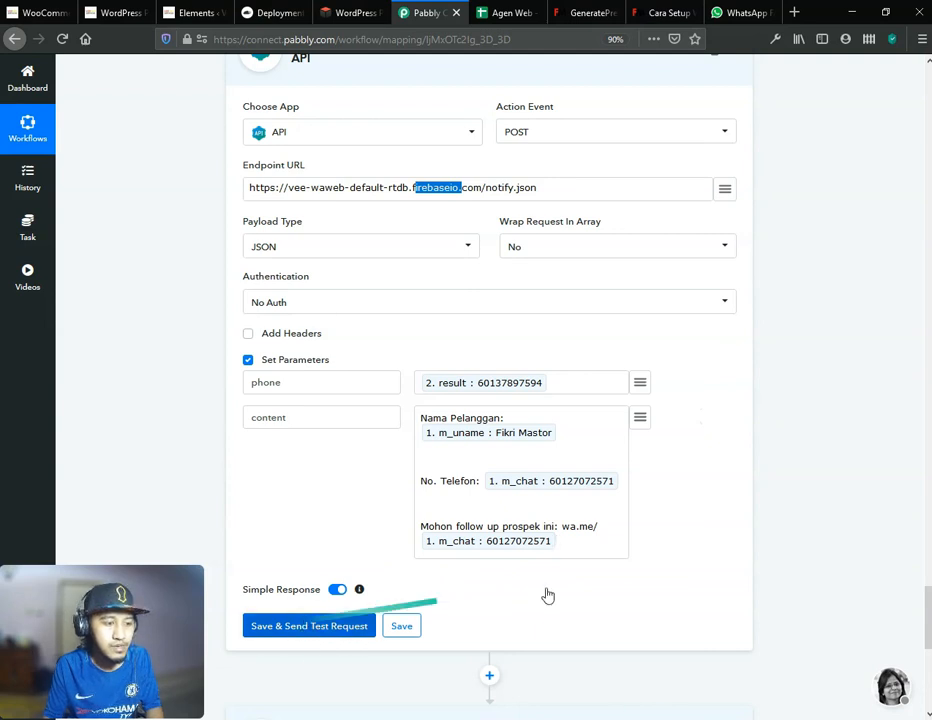
Save the API action and send its test request, repeating it once and checking the API response each time.
click(389, 618)
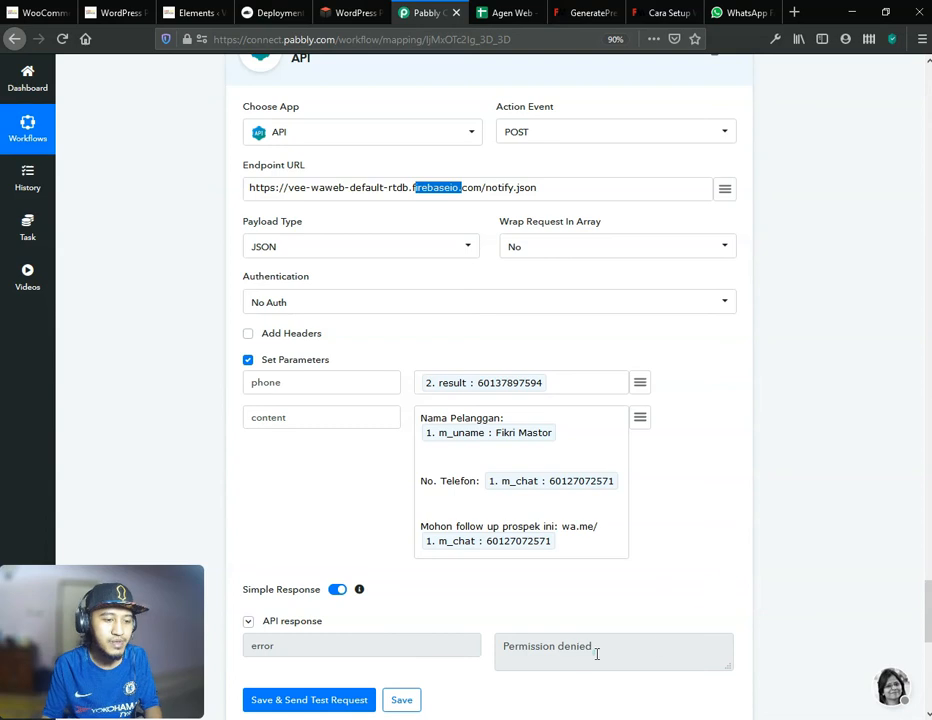
drag(597, 651, 501, 653)
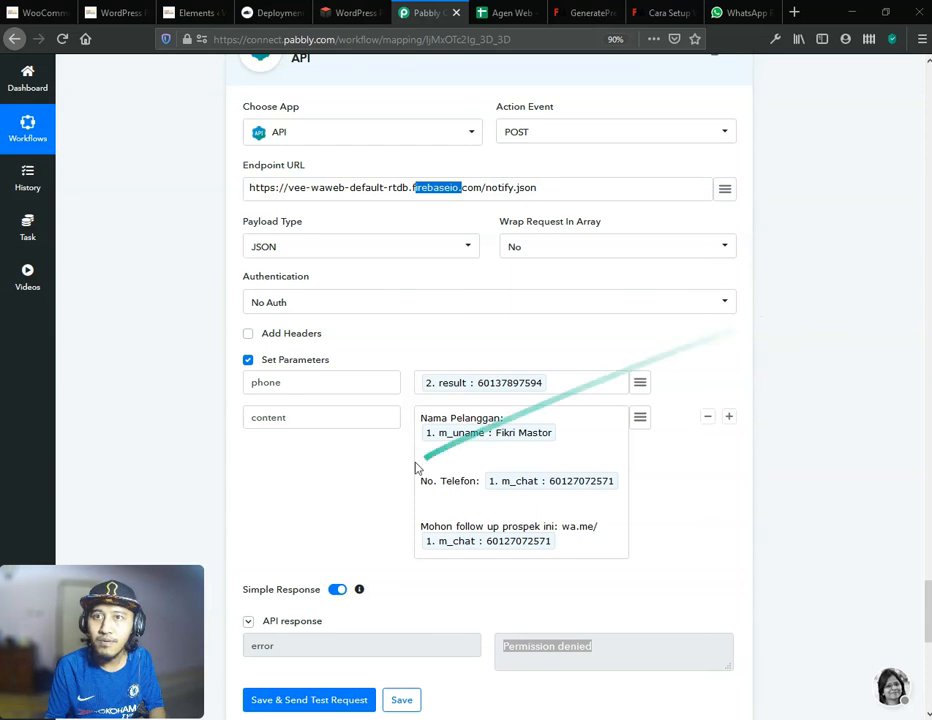
click(291, 557)
scroll(305, 545, down, 2)
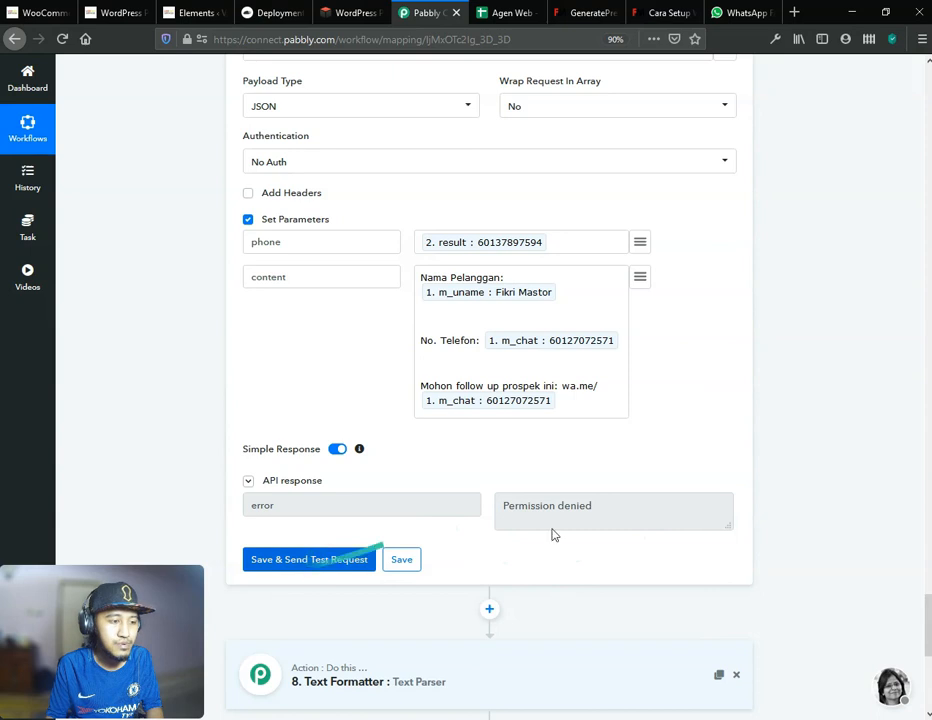
click(320, 570)
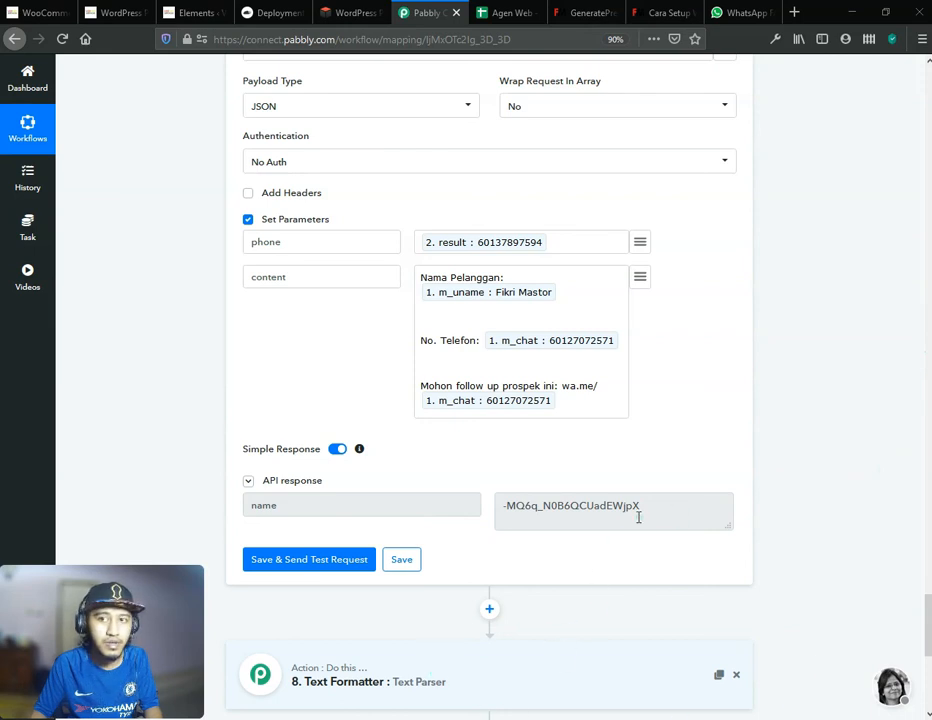
drag(252, 505, 547, 514)
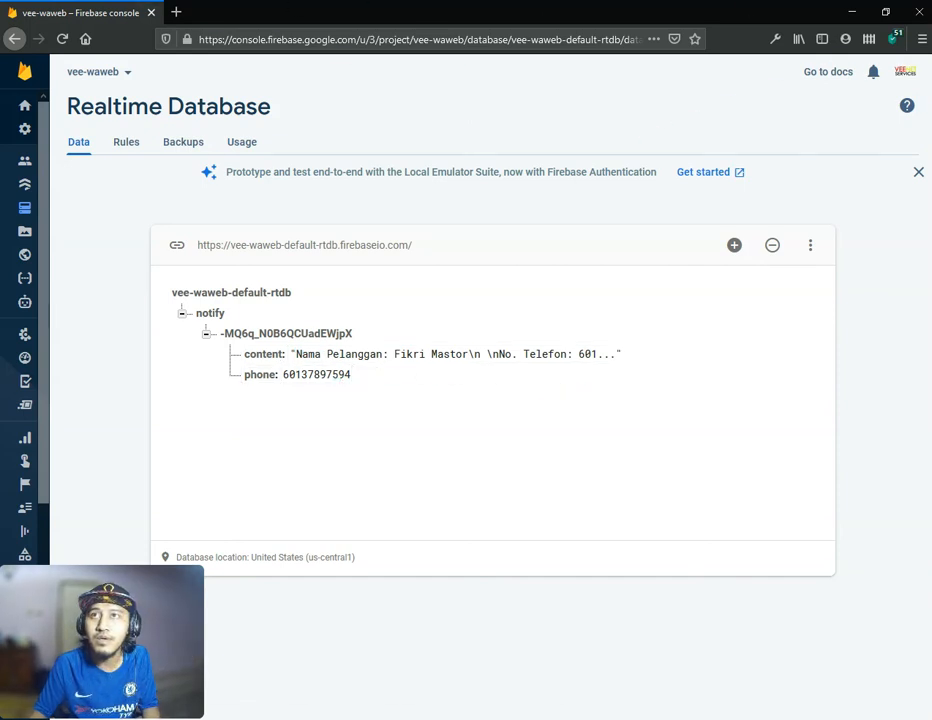
Switch to the remote WhatsApp session and save the Product Tudung Ohsem webhook auto-reply.
click(852, 12)
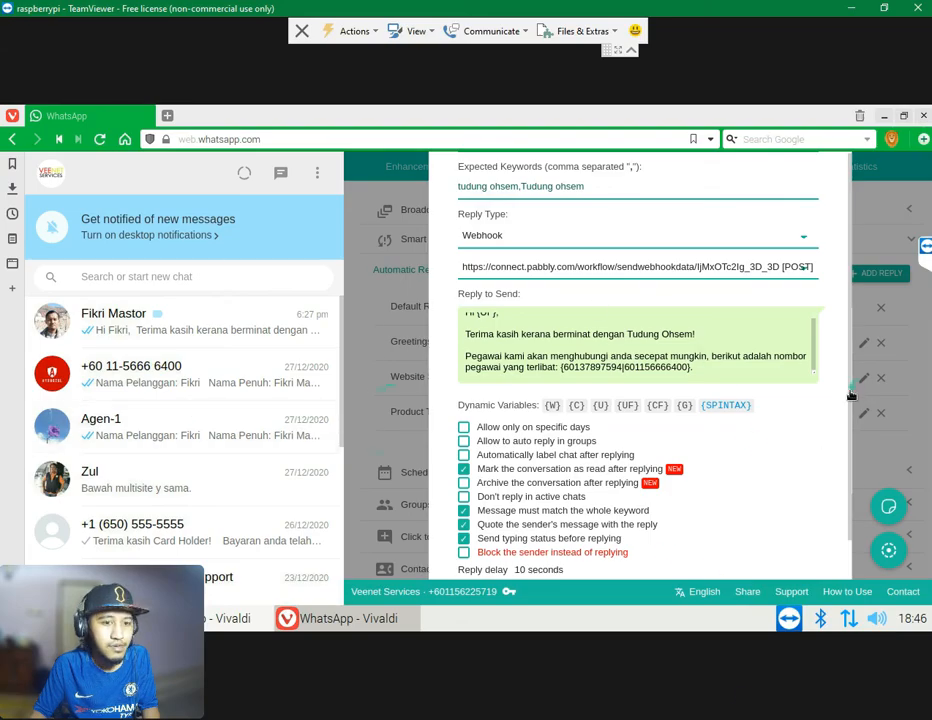
scroll(835, 418, down, 1)
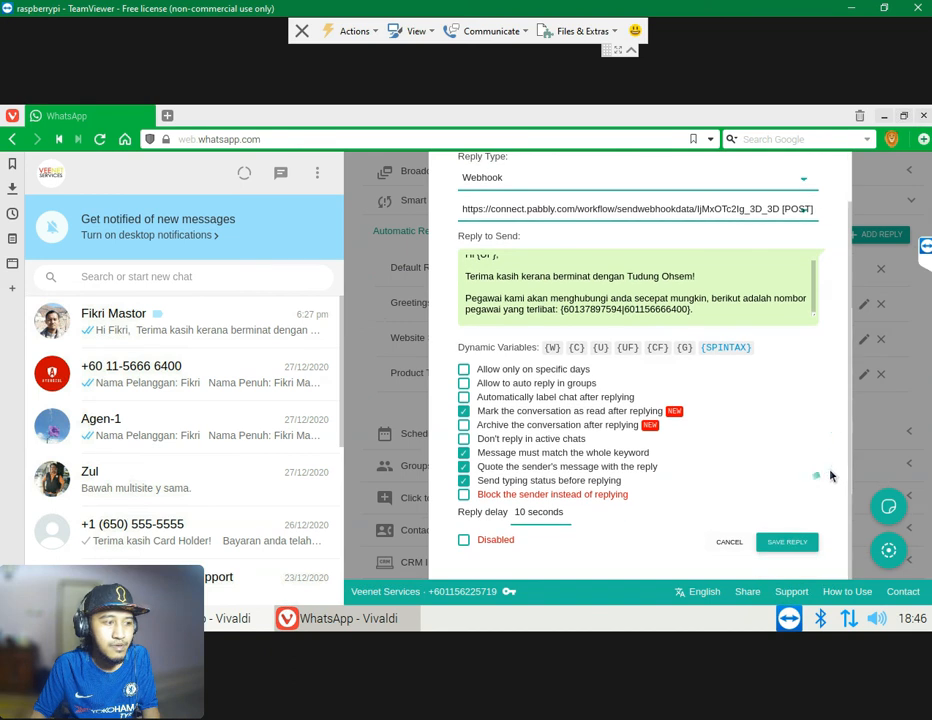
scroll(830, 475, up, 2)
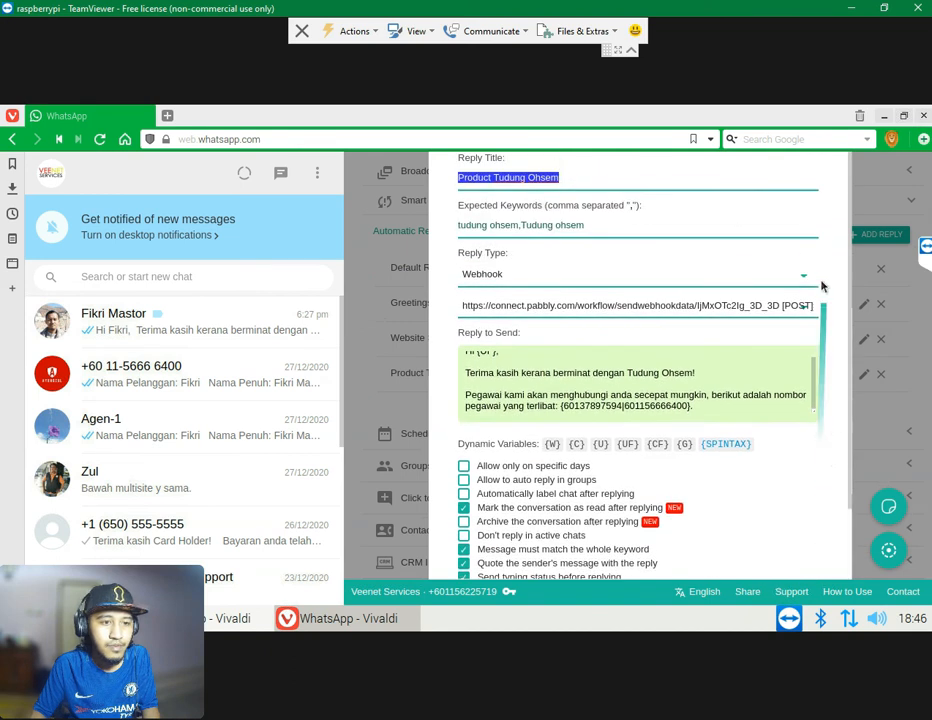
scroll(815, 470, down, 2)
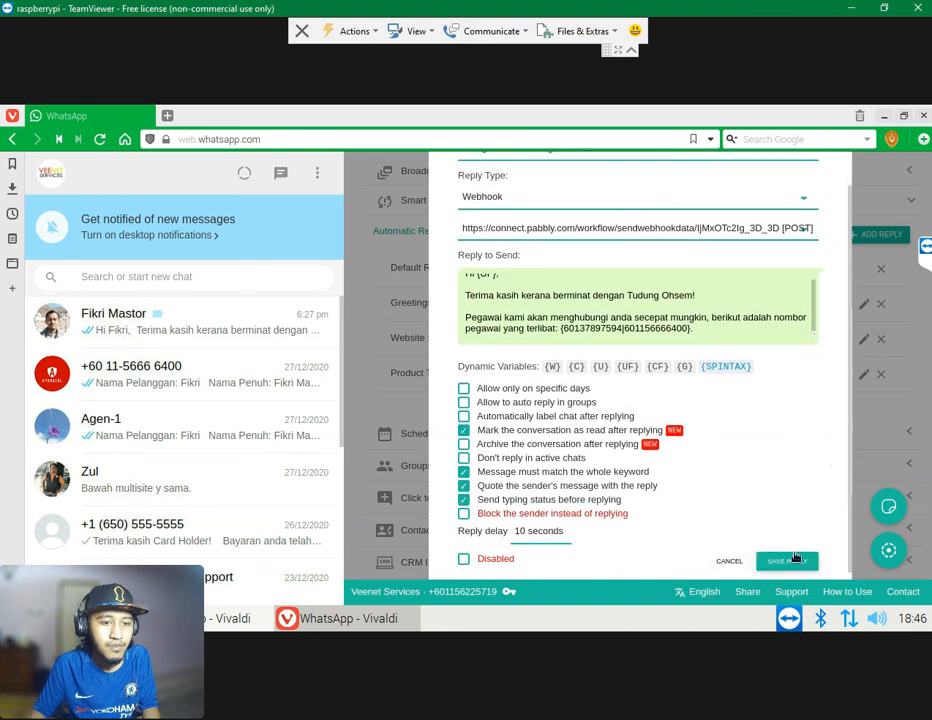
click(787, 561)
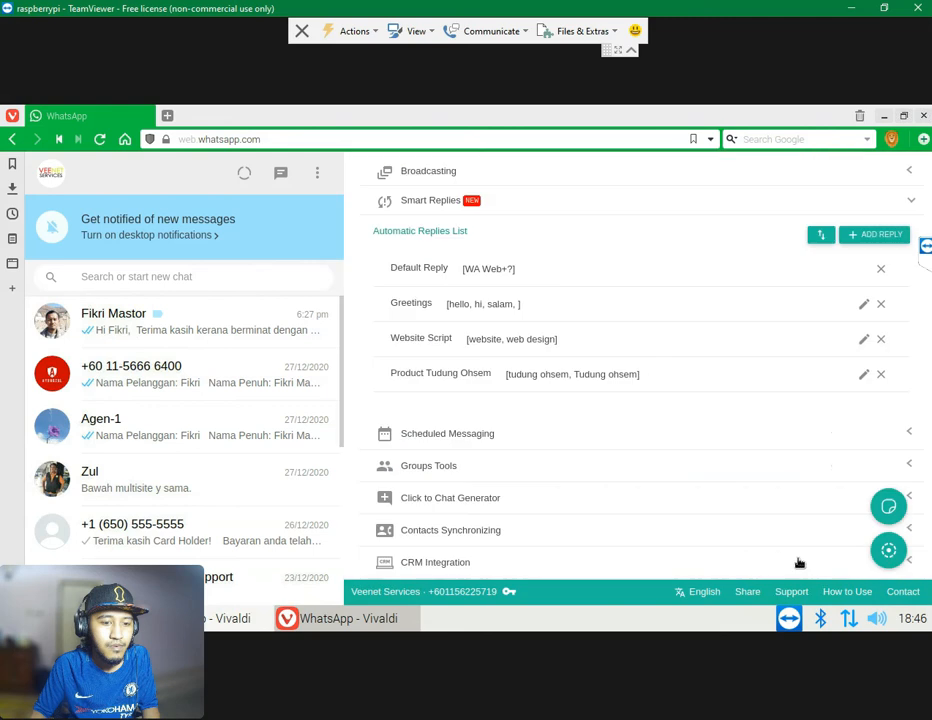
Open the contact info of the Agen-1 chat and check the agent's phone number.
click(244, 440)
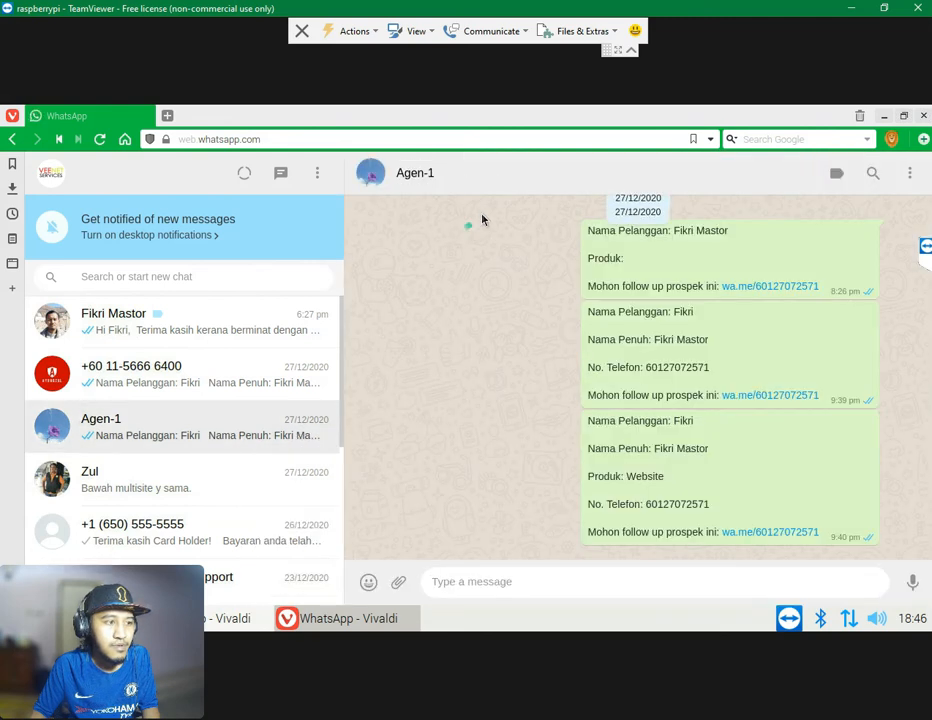
click(519, 188)
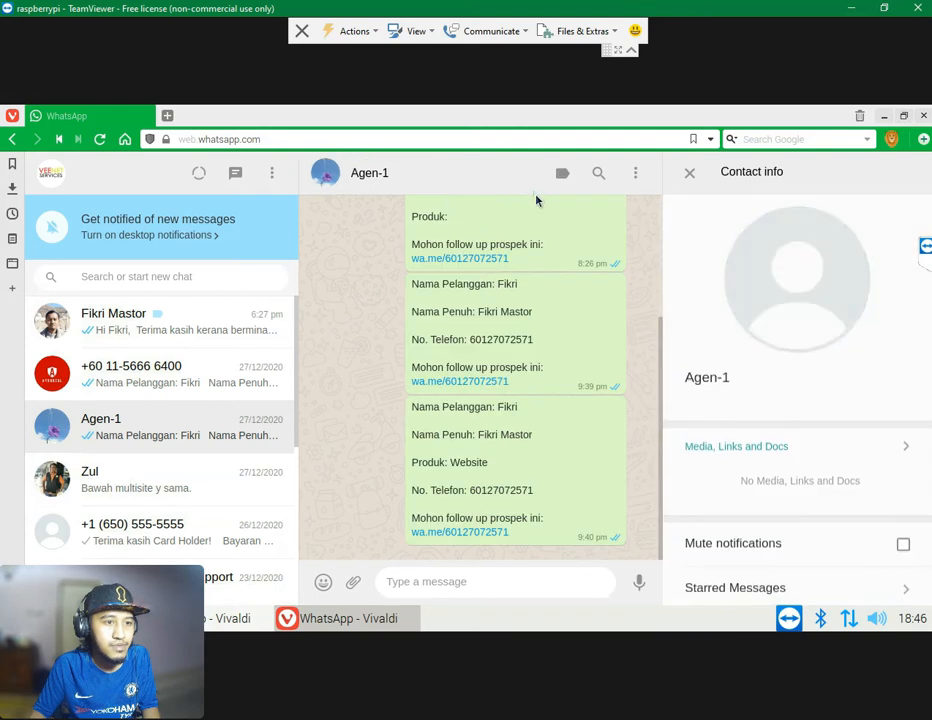
scroll(728, 453, down, 3)
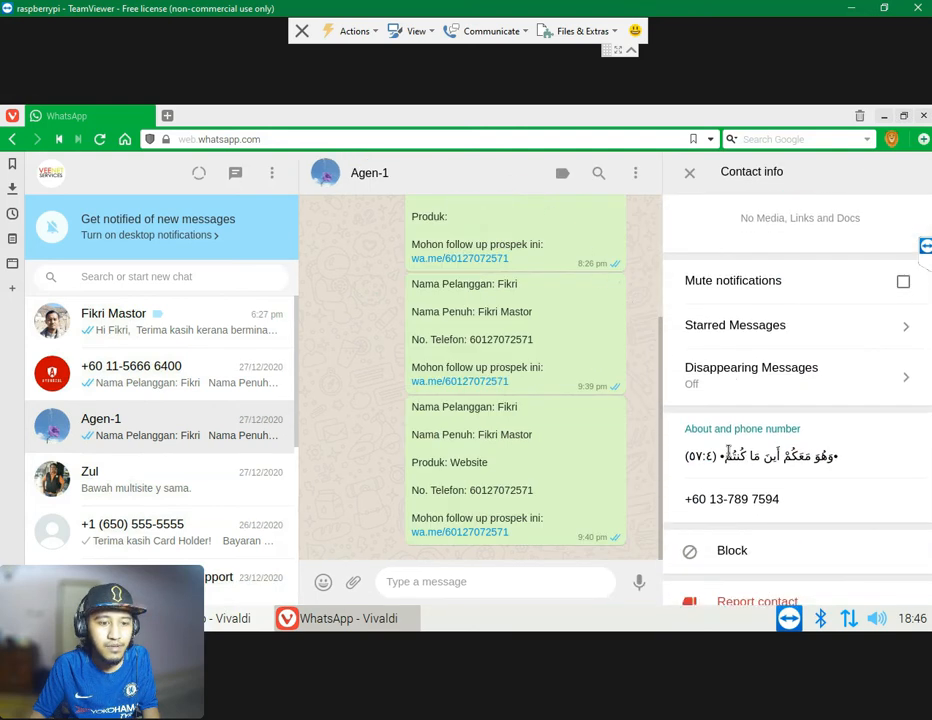
scroll(728, 453, up, 3)
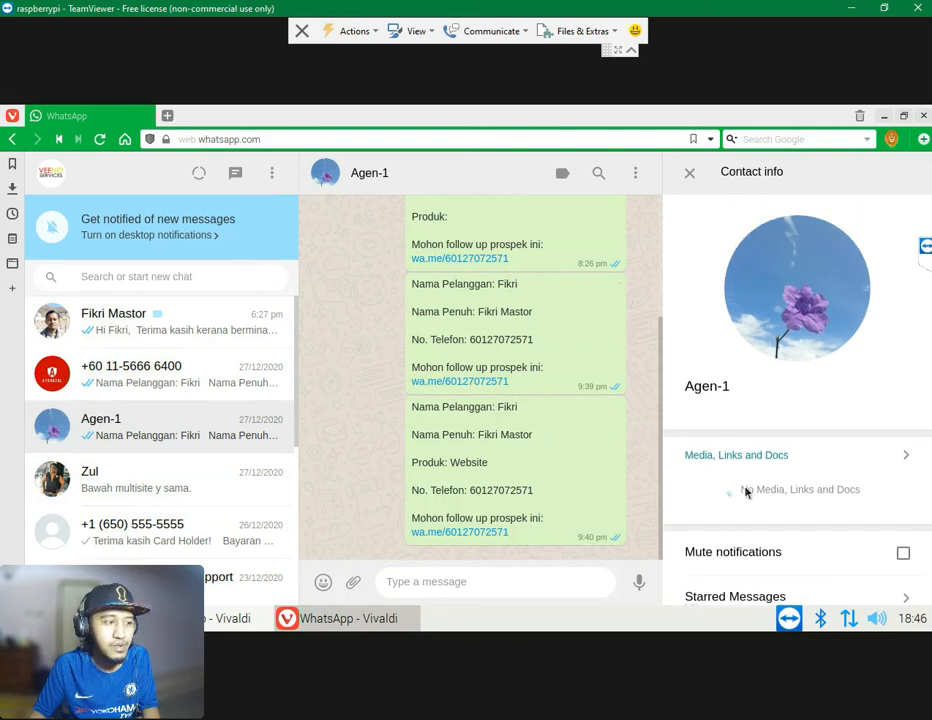
scroll(768, 478, down, 2)
scroll(766, 478, down, 2)
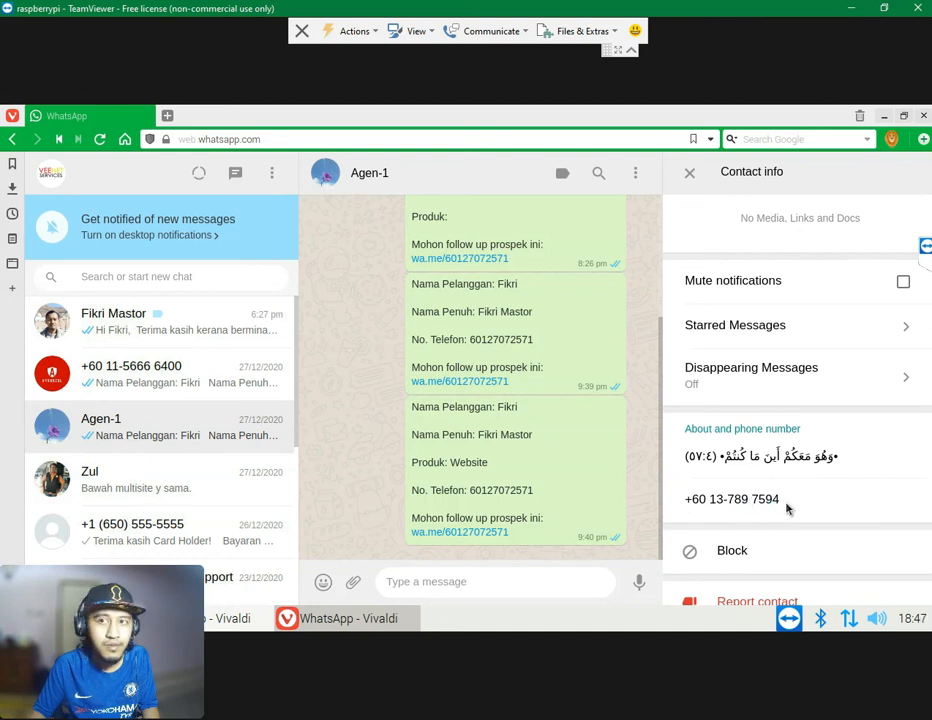
Open the customer's chat and the WA Web Plus panel, and review the new lead notification in the Agen-1 chat.
click(213, 335)
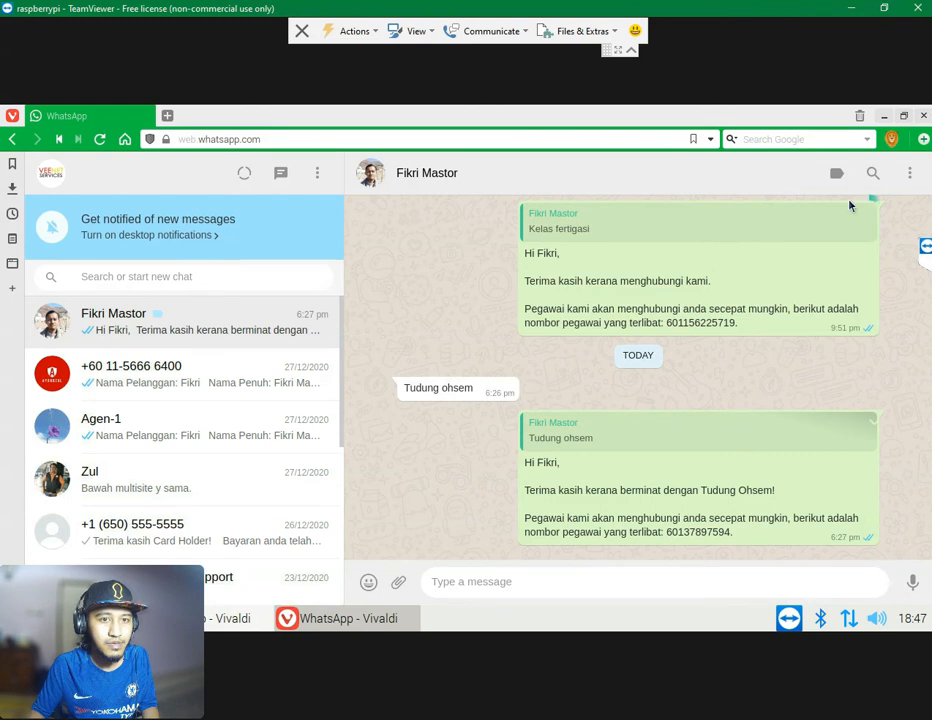
click(922, 140)
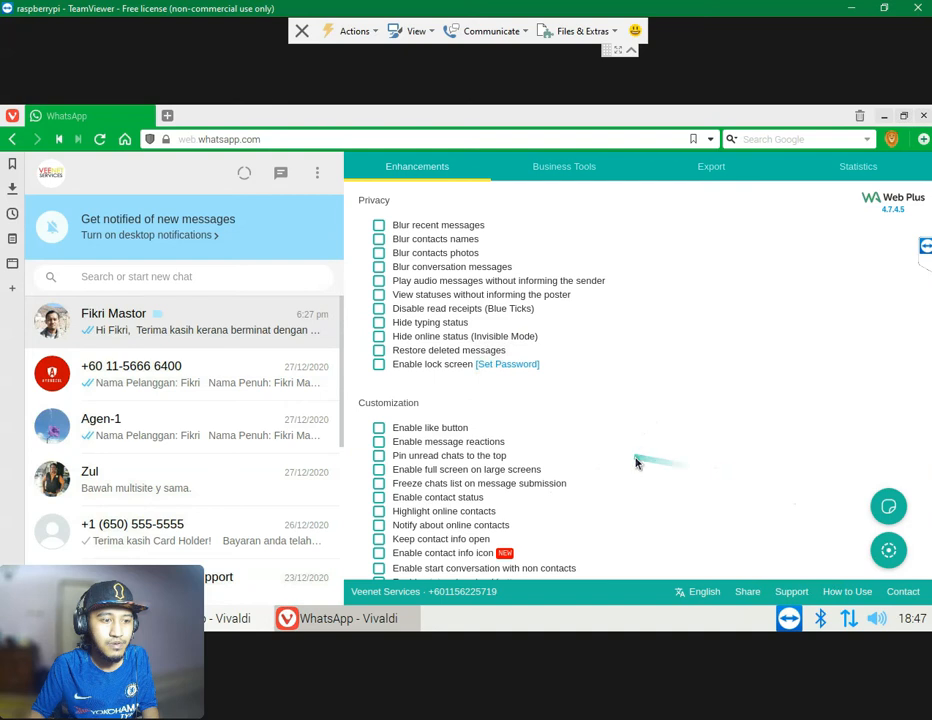
scroll(550, 195, down, 1)
scroll(565, 210, up, 1)
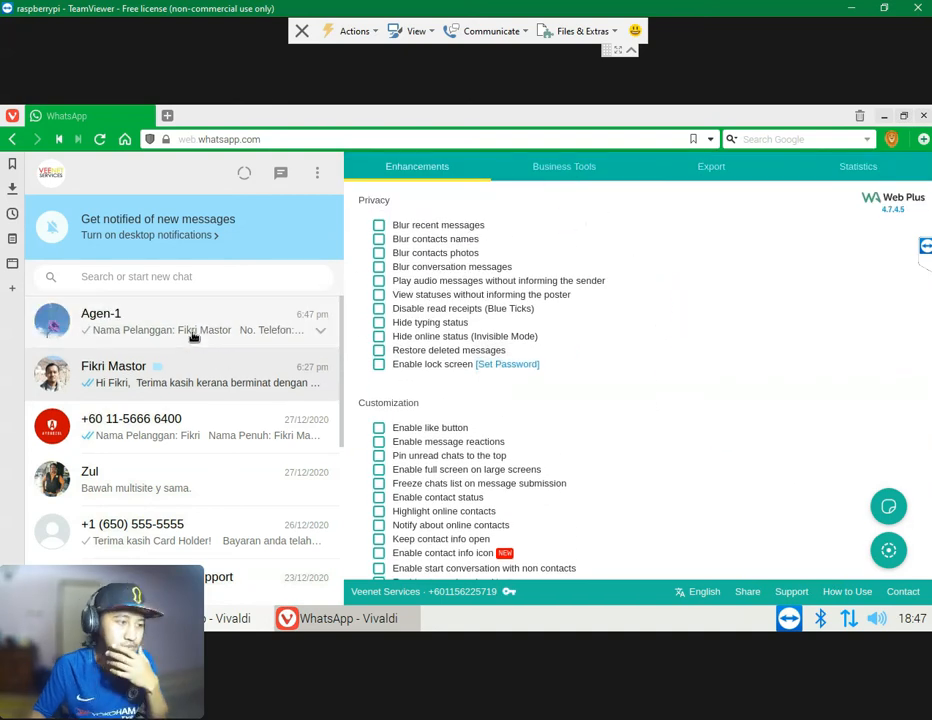
click(194, 337)
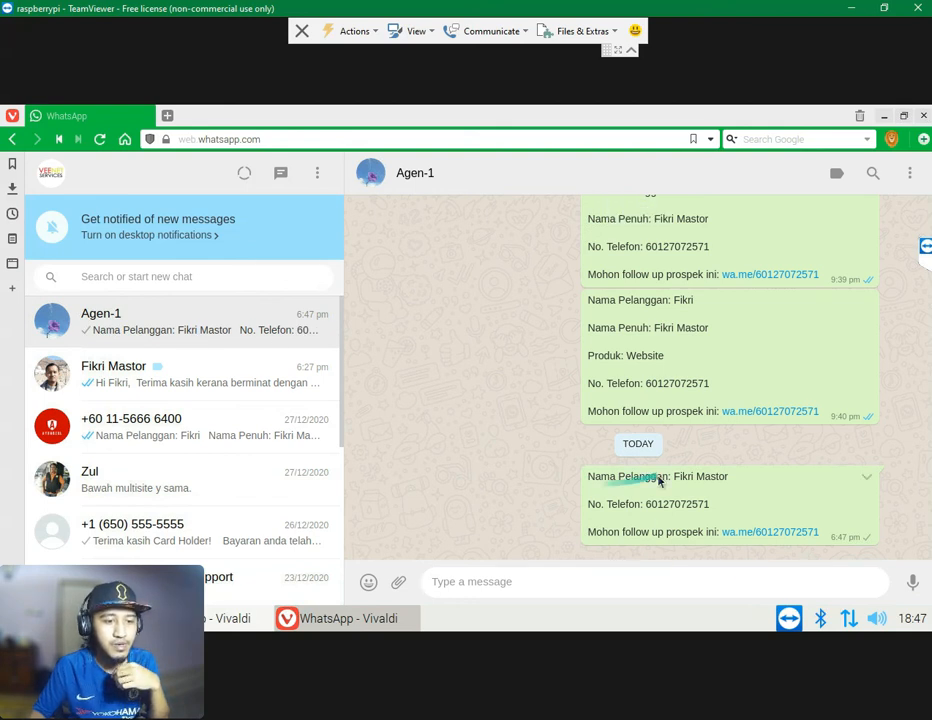
drag(730, 478, 659, 504)
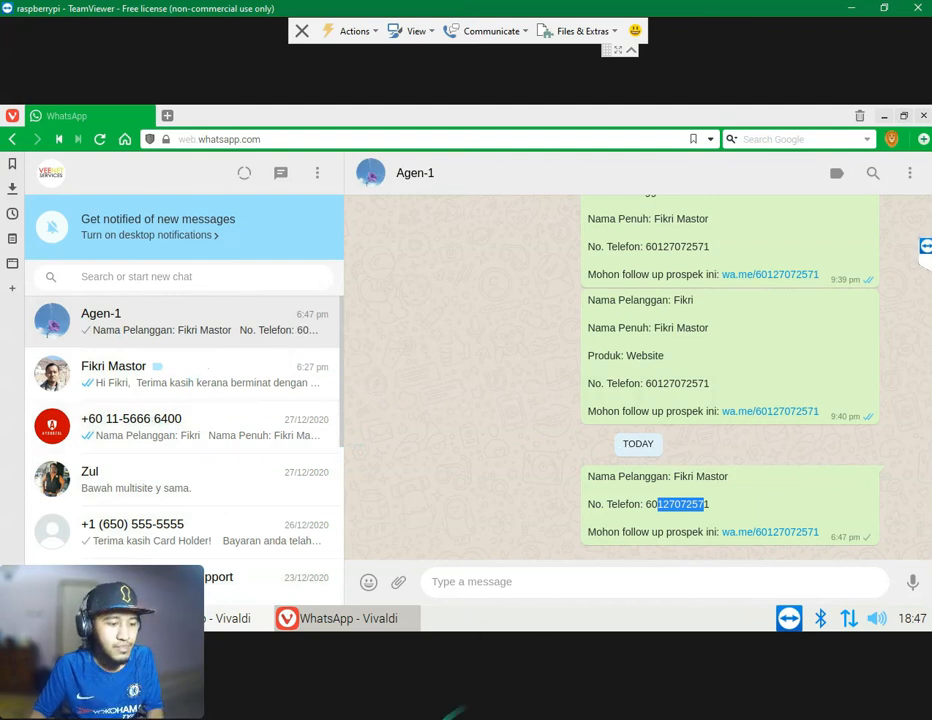
Return to the Pabbly workflow, expand the Text Formatter: Text Parser action, and consult the Status column in the Agen Web sheet.
click(450, 690)
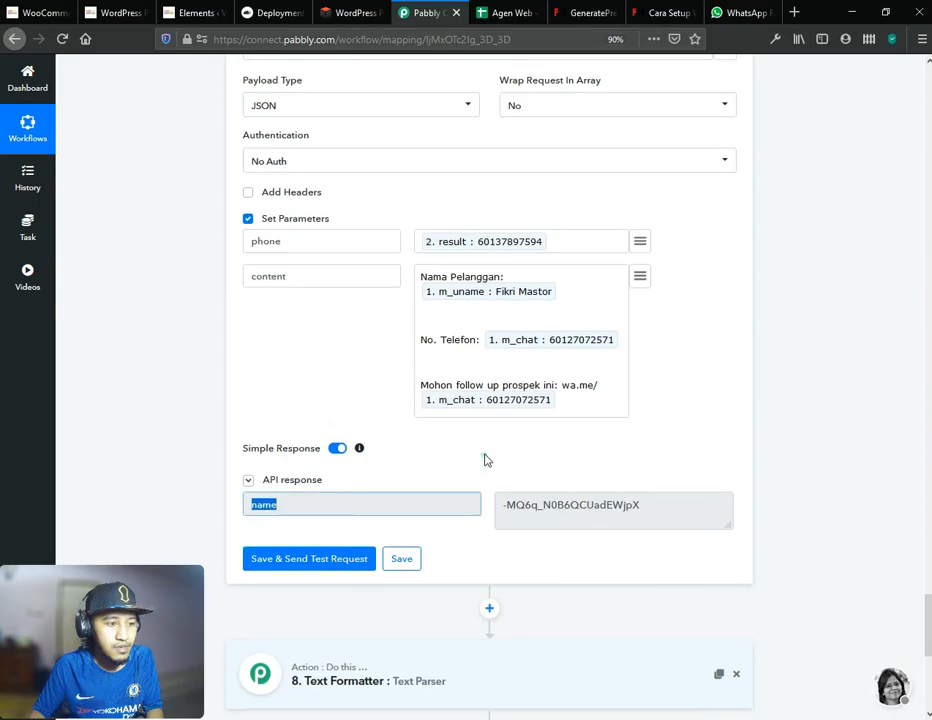
scroll(824, 447, down, 3)
scroll(824, 447, down, 1)
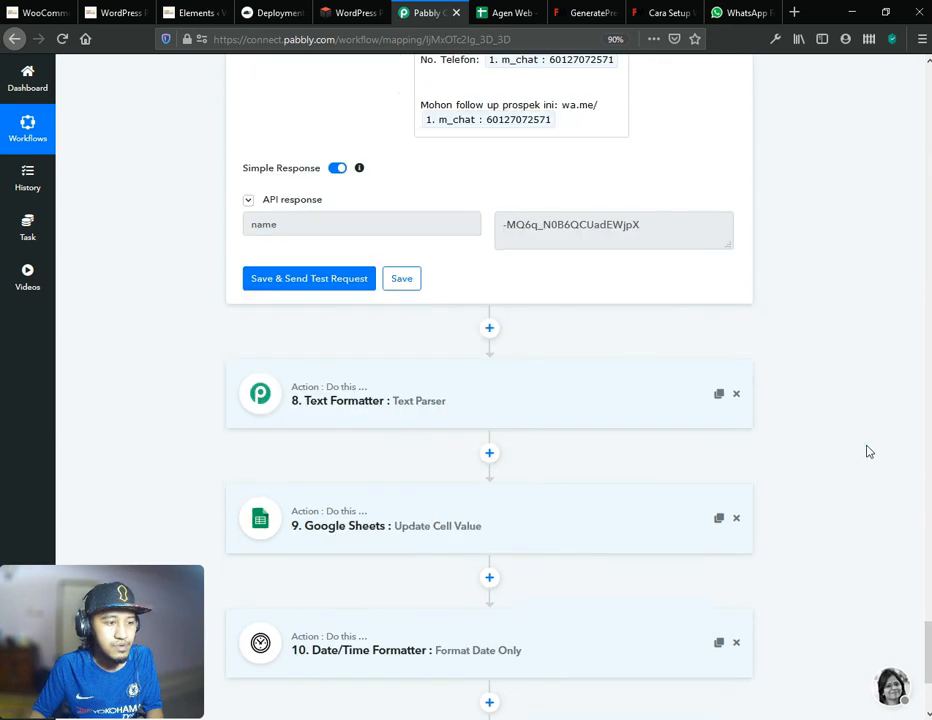
scroll(824, 418, down, 3)
scroll(811, 329, up, 3)
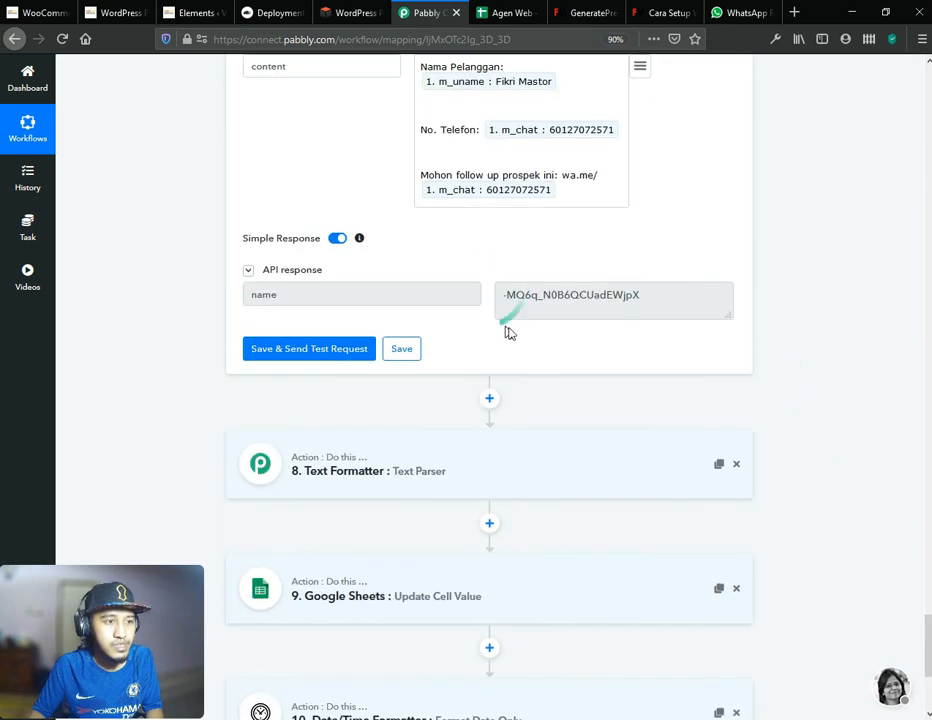
click(585, 472)
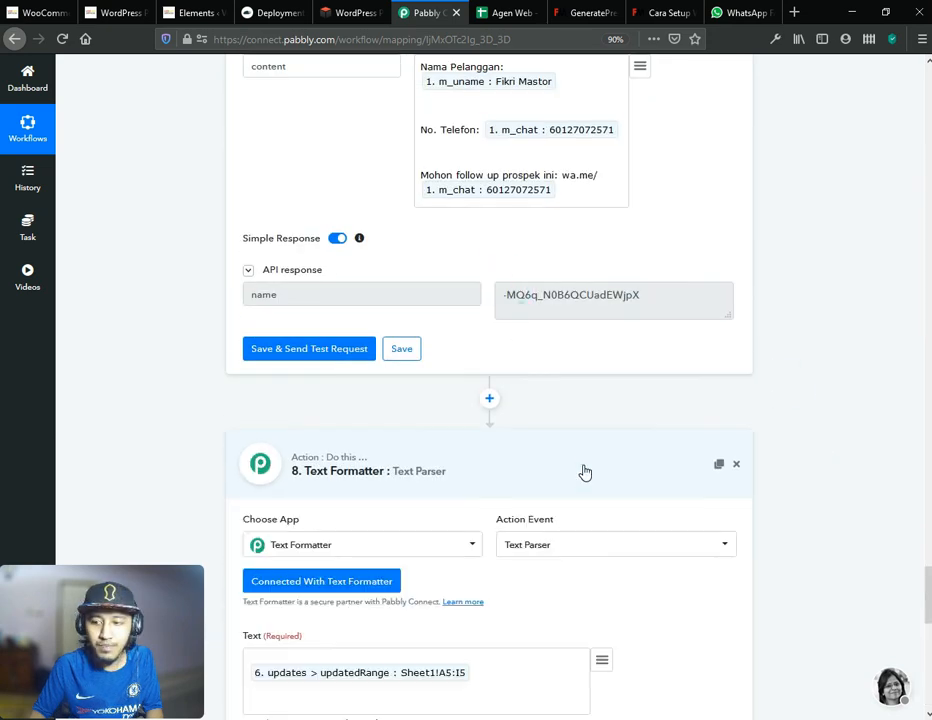
scroll(803, 410, down, 3)
scroll(806, 410, down, 3)
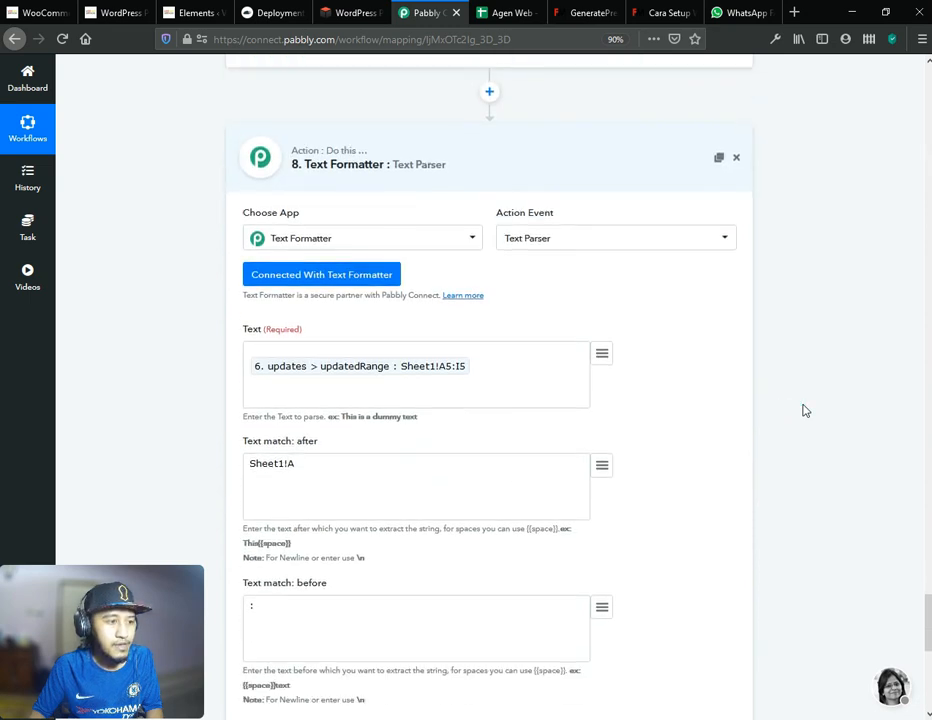
click(510, 13)
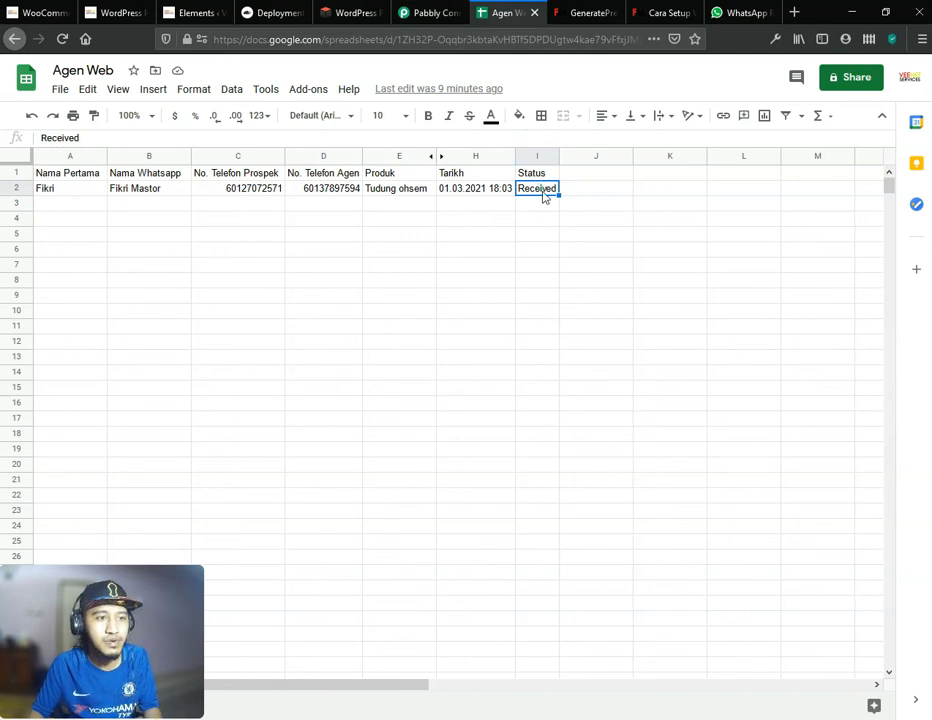
click(434, 25)
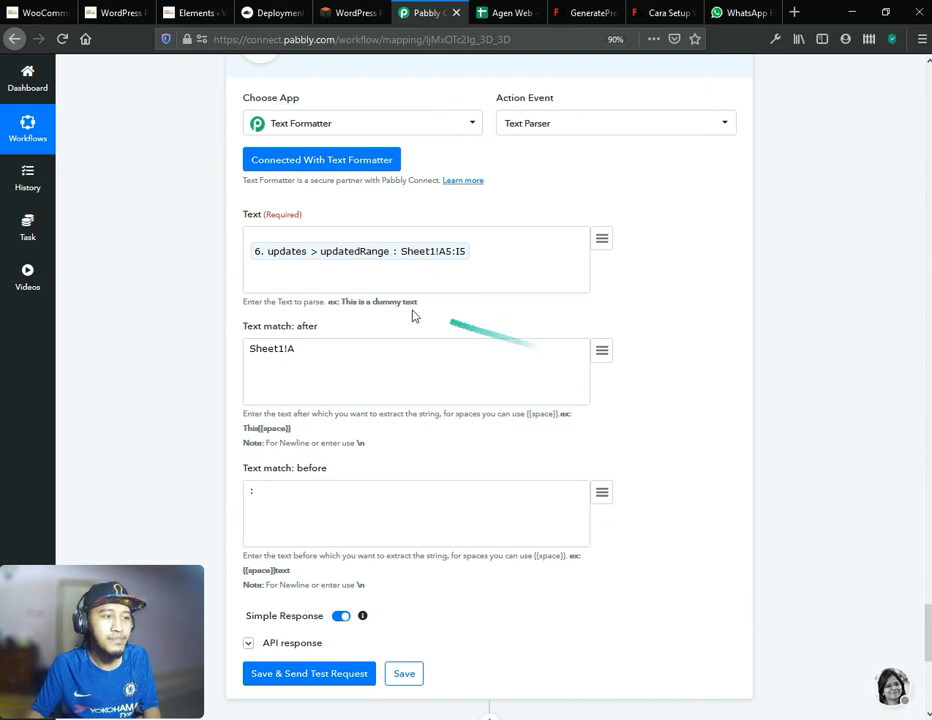
Clear the outdated updatedRange mapping from the Text Parser's required Text value.
click(378, 168)
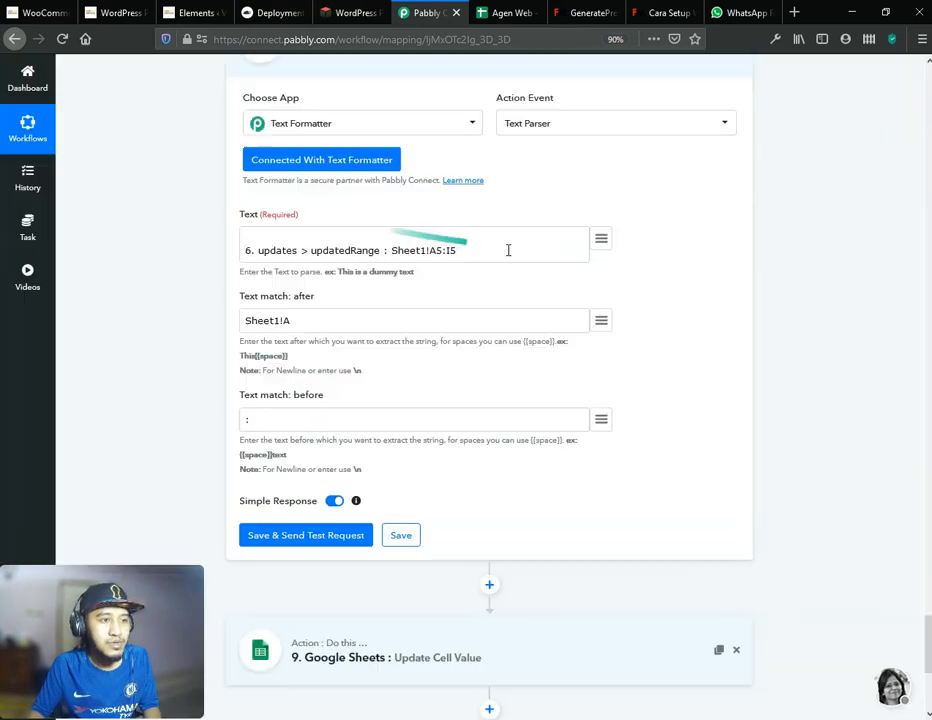
click(500, 255)
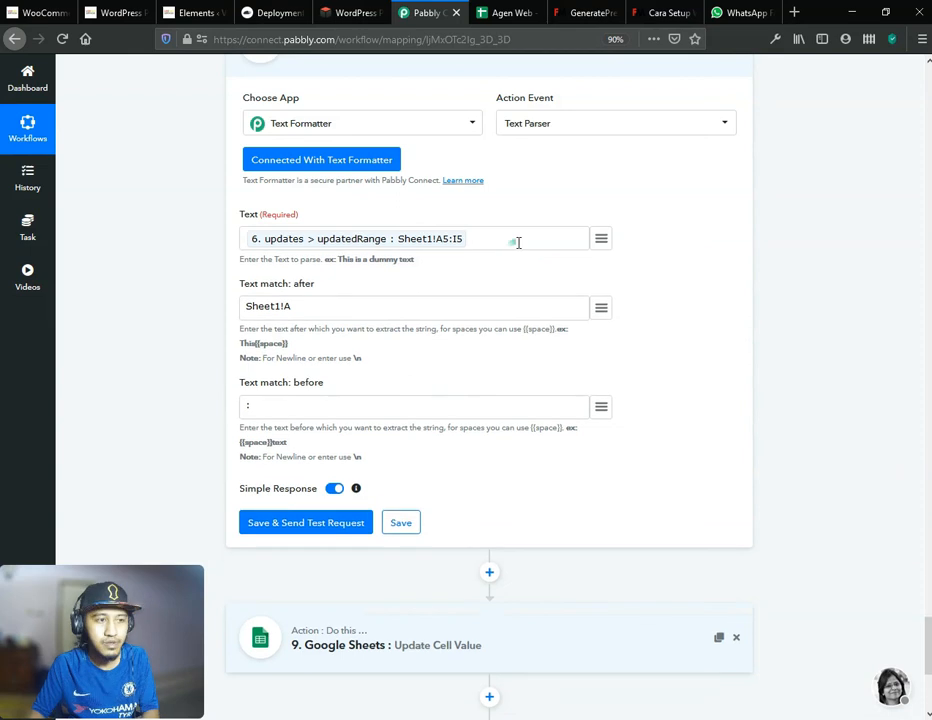
key(BackSpace)
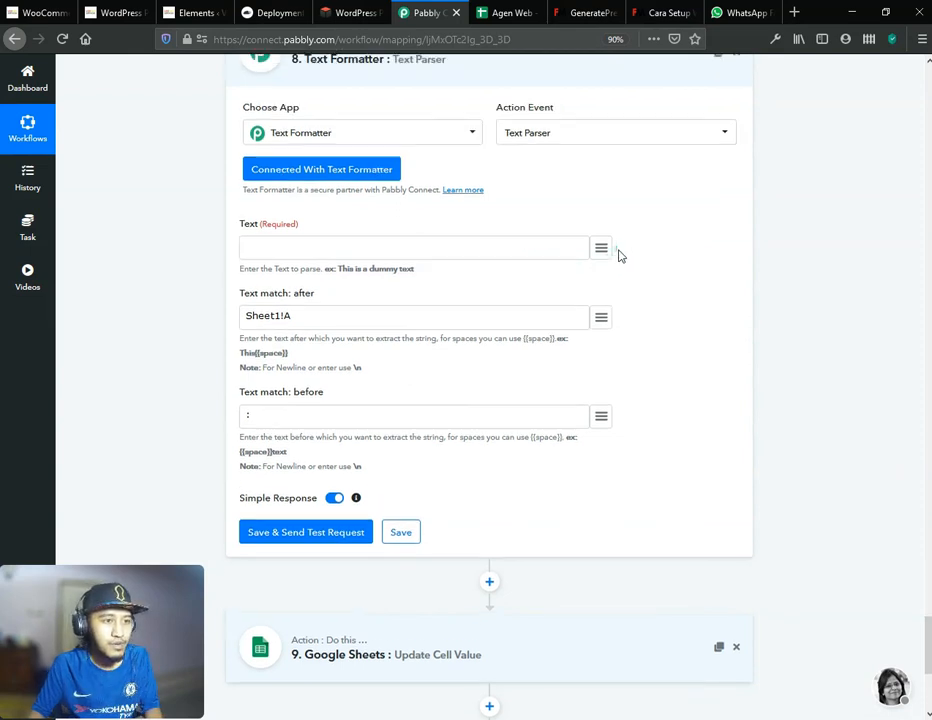
Check the updates > updatedRange value in the API response of the earlier Google Sheets action.
scroll(620, 260, up, 4)
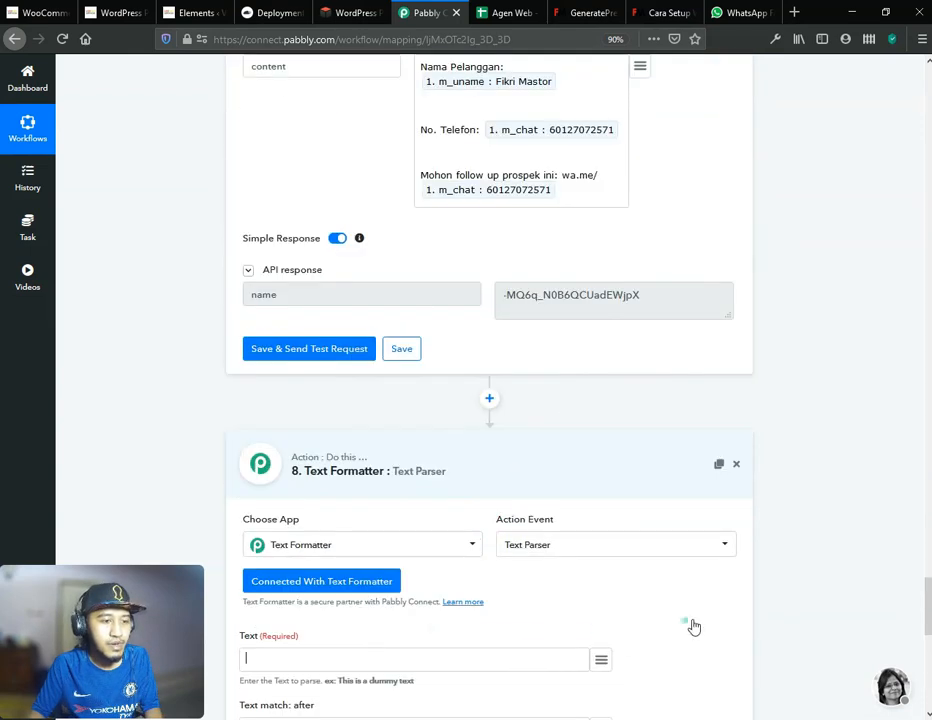
scroll(694, 626, up, 9)
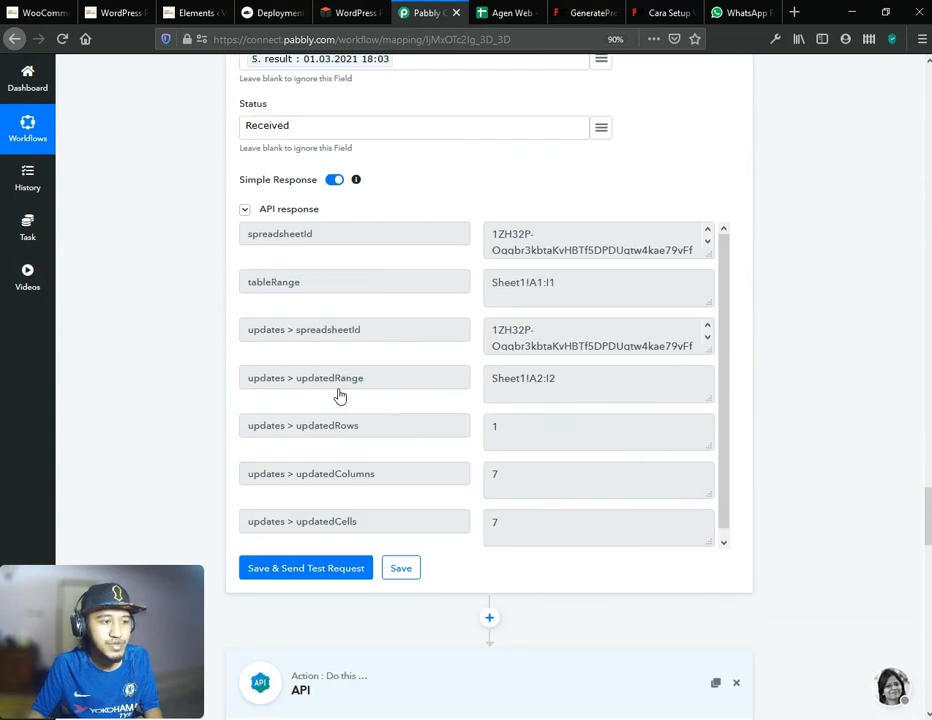
drag(557, 381, 487, 381)
click(766, 399)
scroll(766, 399, down, 7)
scroll(770, 398, down, 10)
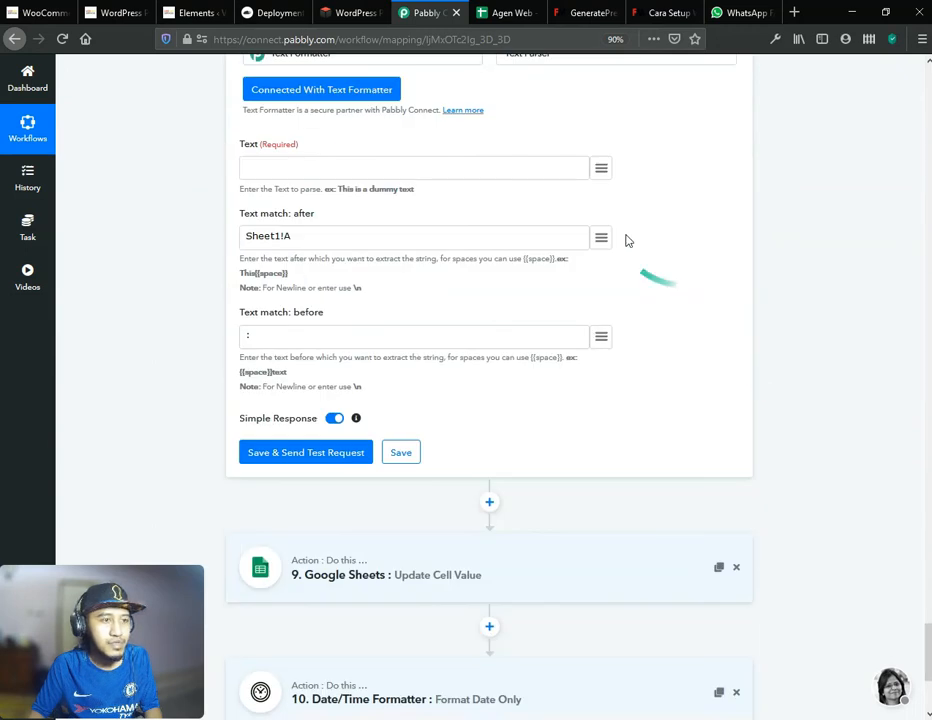
Map updates > updatedRange from step 6 into the Text Parser's Text value.
scroll(651, 285, up, 1)
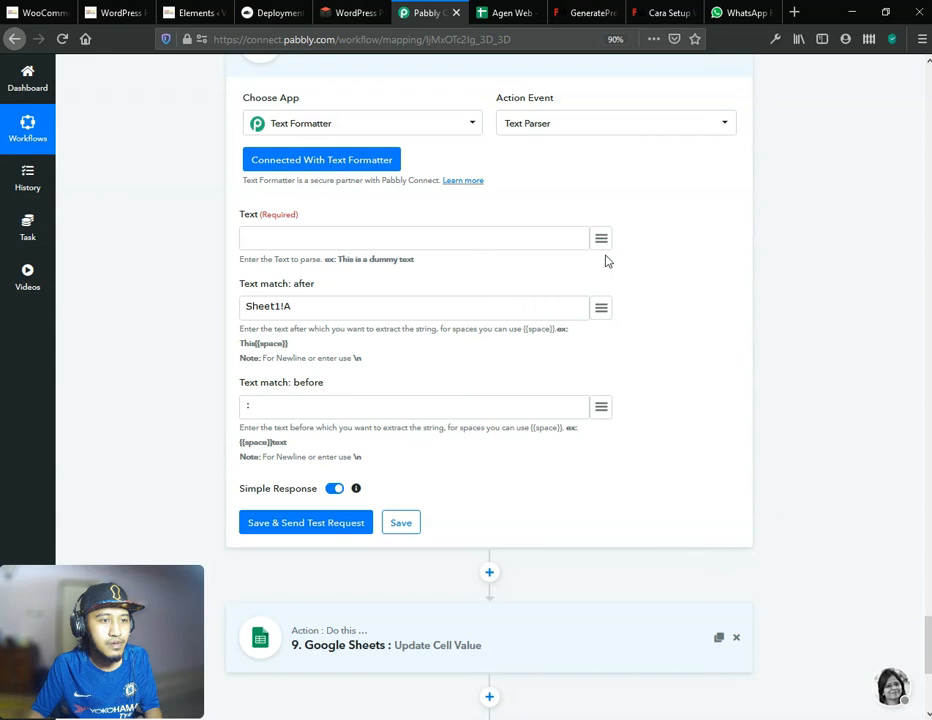
scroll(600, 280, up, 1)
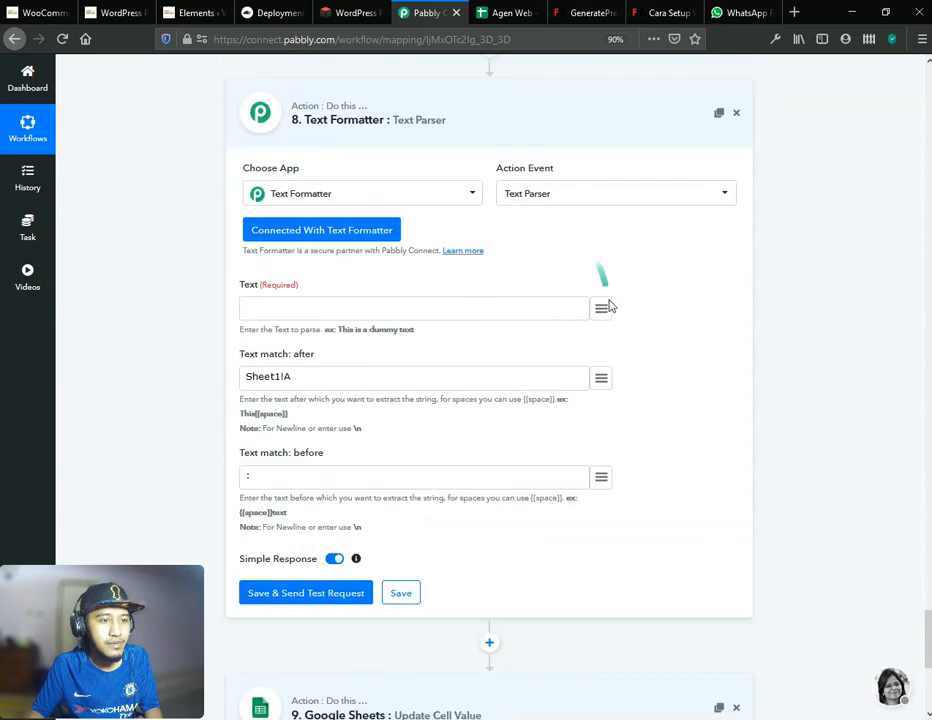
click(601, 310)
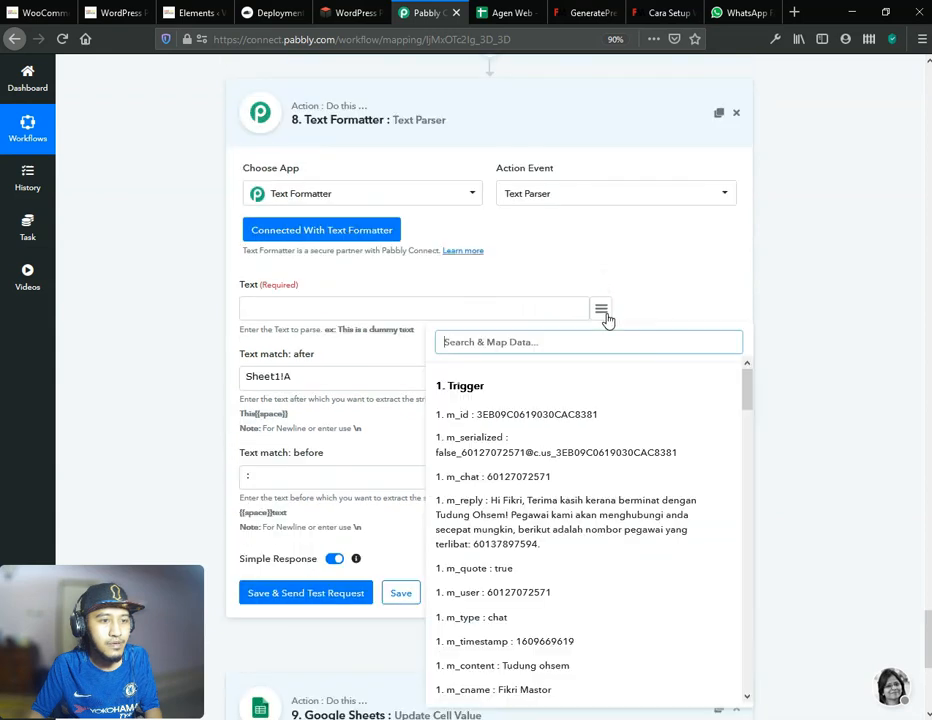
scroll(657, 447, down, 10)
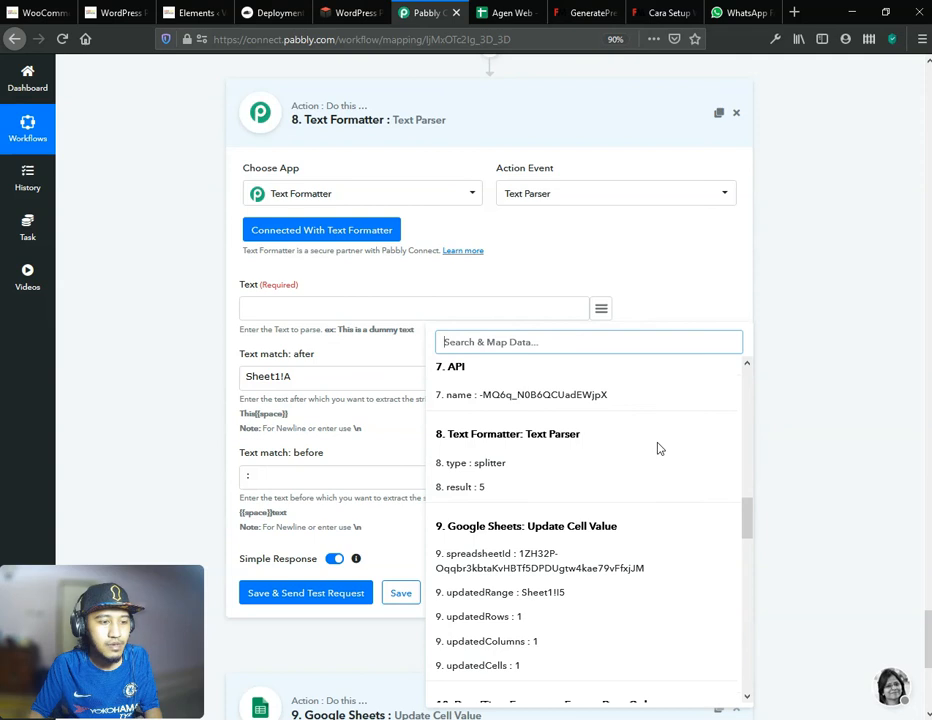
scroll(657, 447, down, 2)
scroll(657, 447, up, 4)
scroll(657, 447, up, 2)
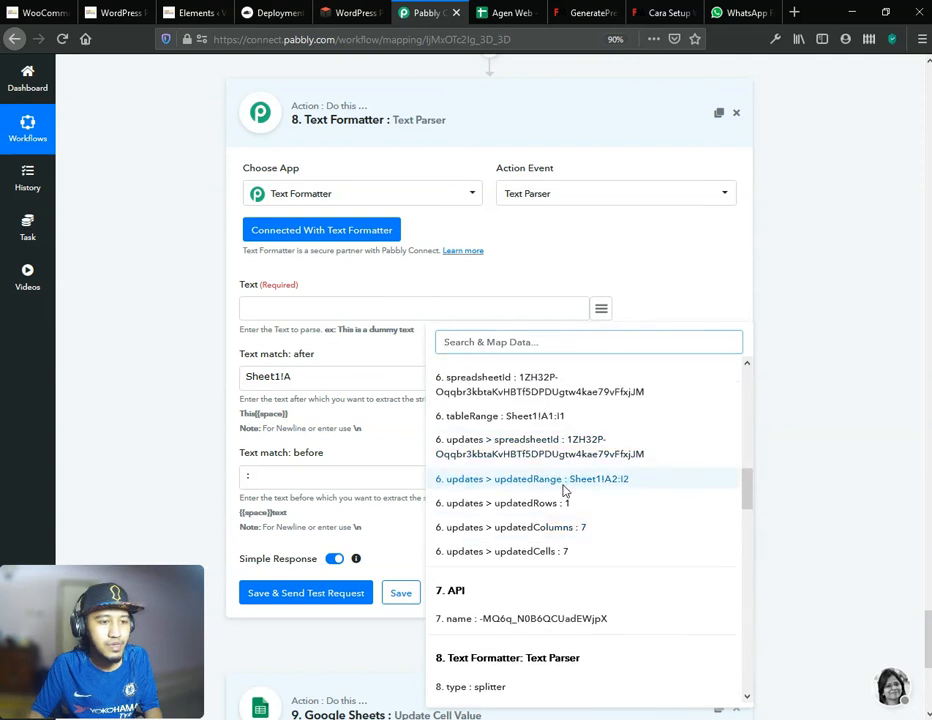
click(565, 490)
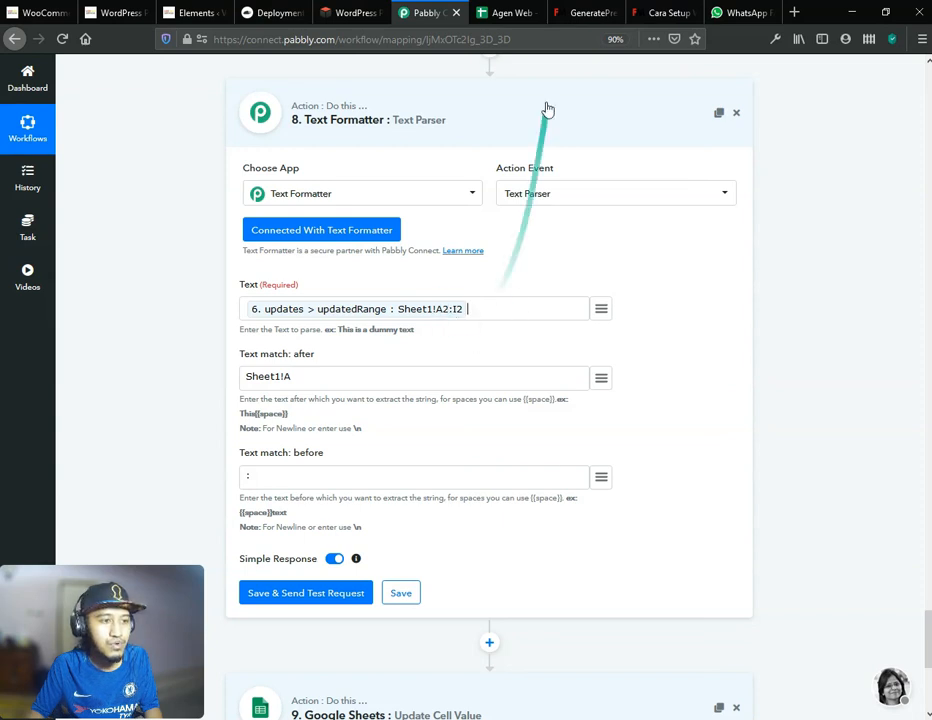
Check the Status column and the lead's status cell in the Agen Web sheet, and return to the Pabbly workflow.
click(495, 9)
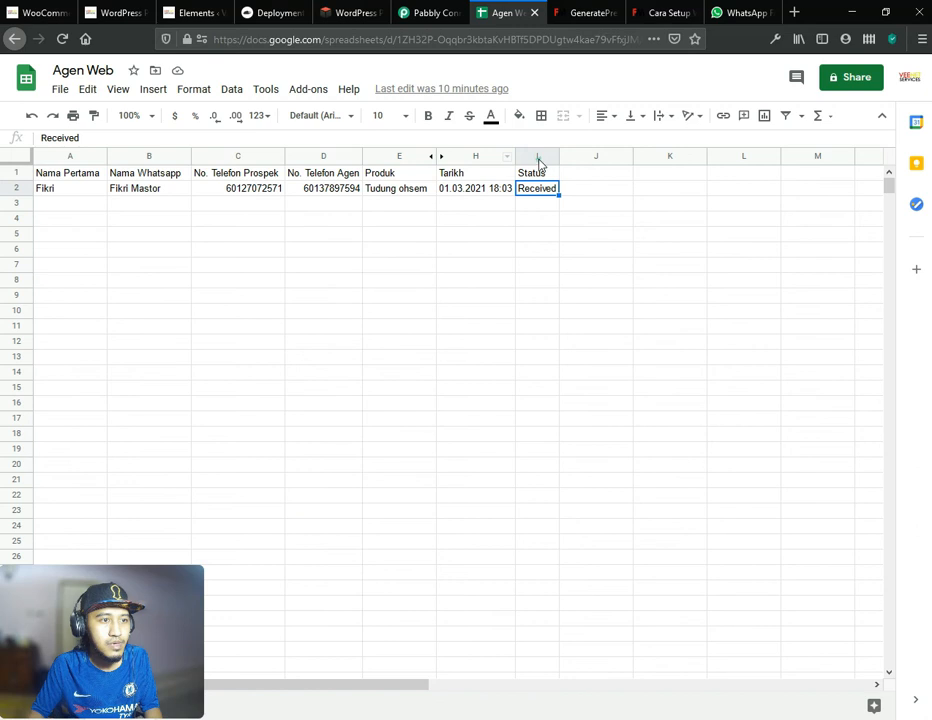
click(543, 160)
click(536, 190)
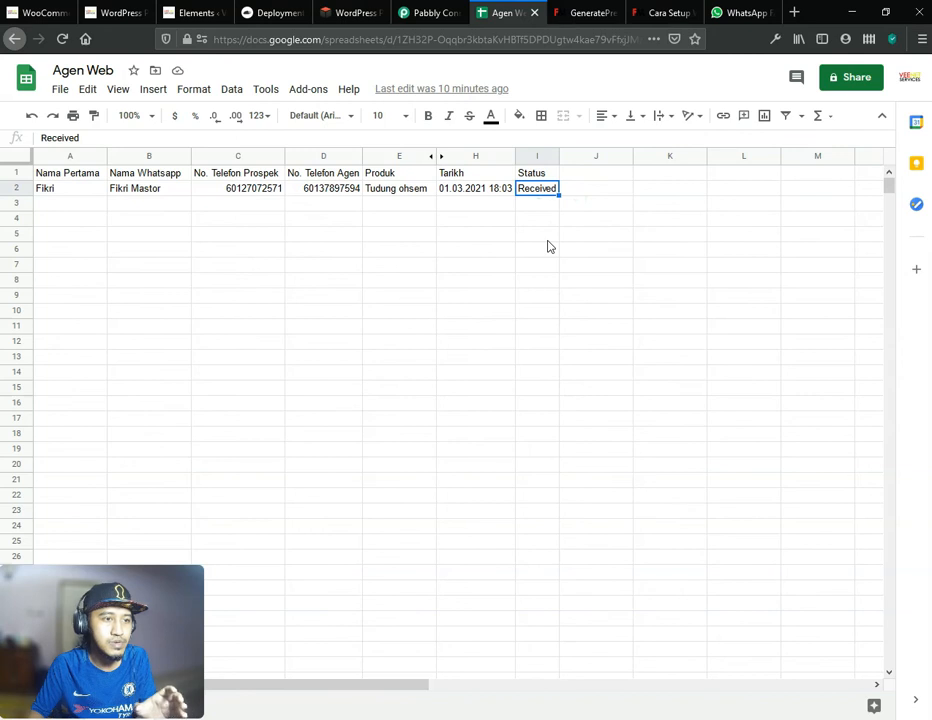
click(437, 12)
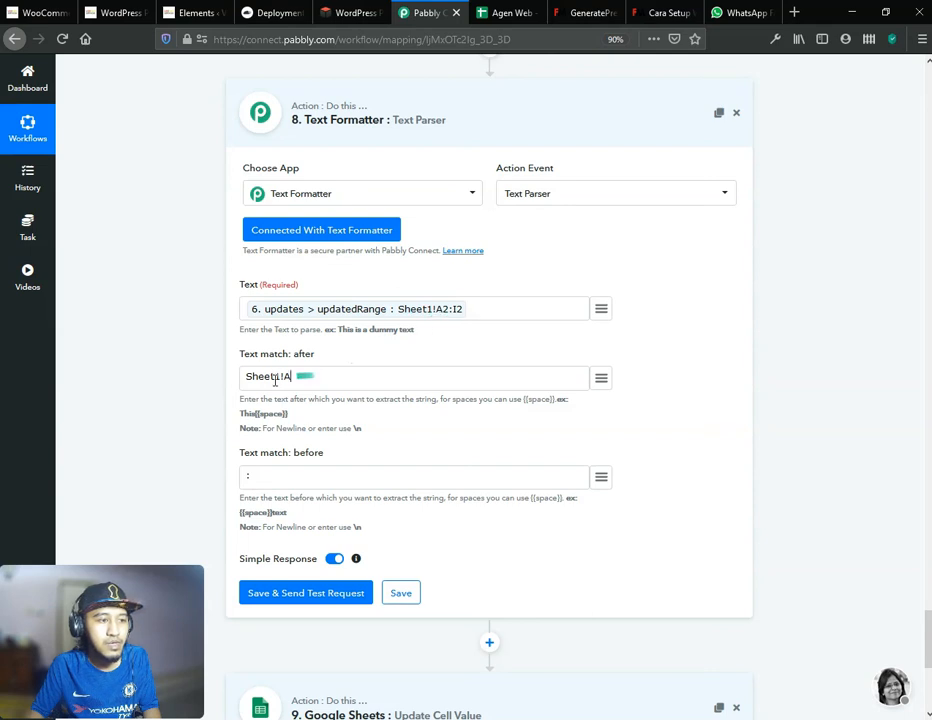
Save and test the Text Parser to extract the text after Sheet1!A and before the colon, and review its API response.
drag(316, 376, 235, 385)
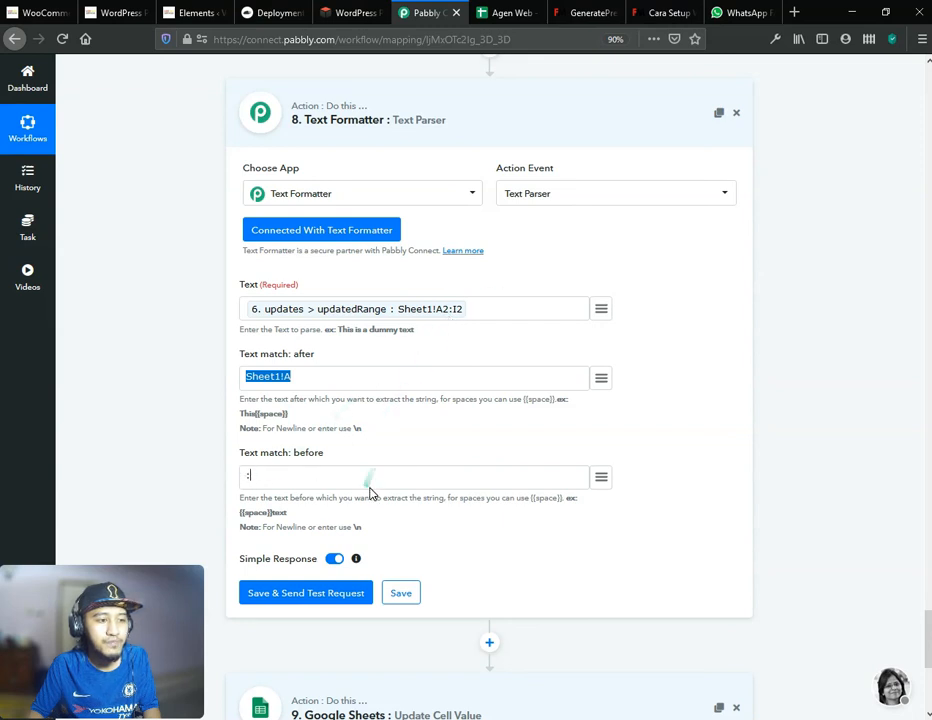
scroll(370, 485, down, 1)
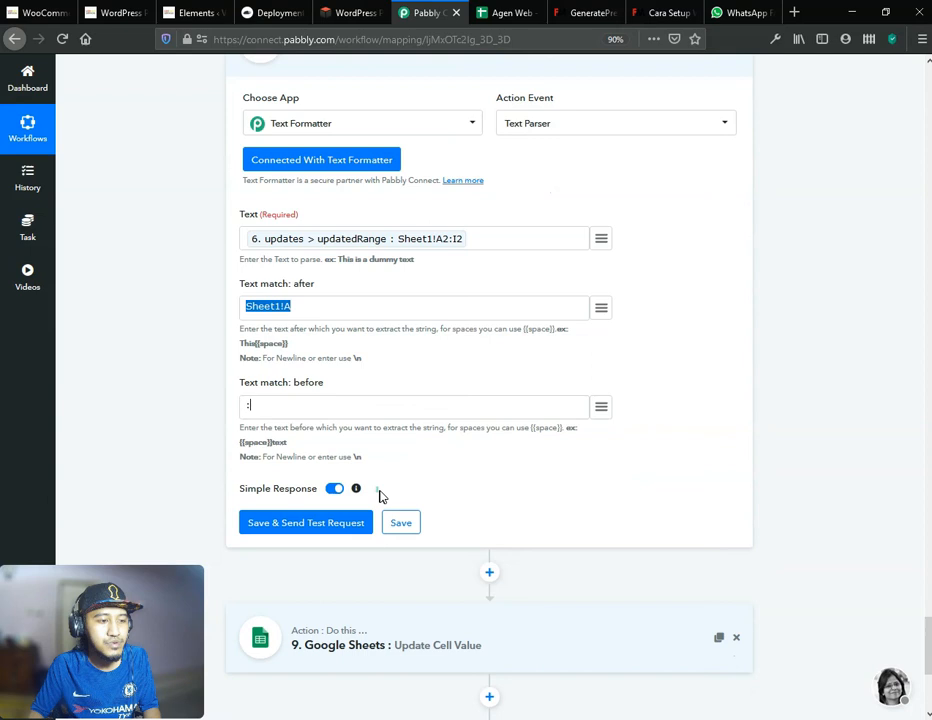
click(316, 526)
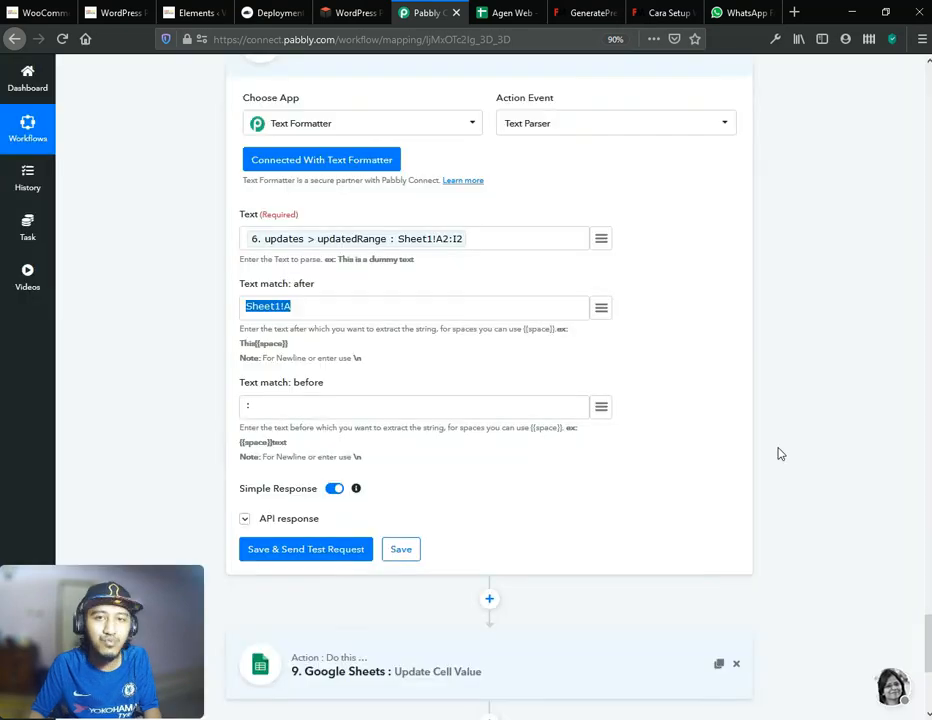
scroll(778, 451, down, 4)
click(512, 314)
click(838, 370)
scroll(838, 370, down, 2)
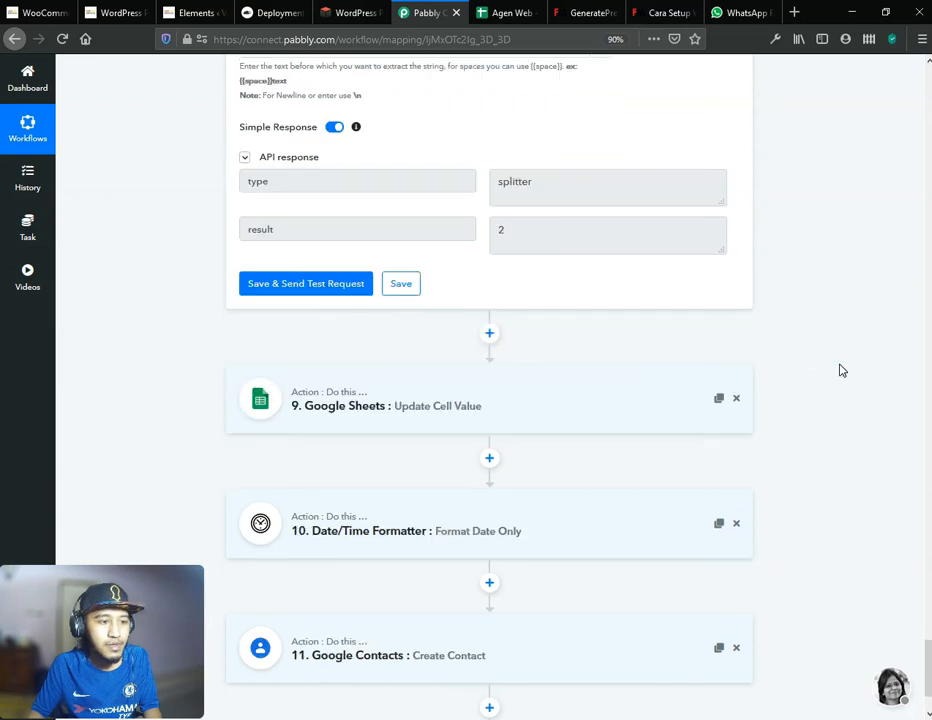
Expand the Update Cell Value action, save its existing Google Sheets credentials, and refresh the spreadsheet list.
click(594, 338)
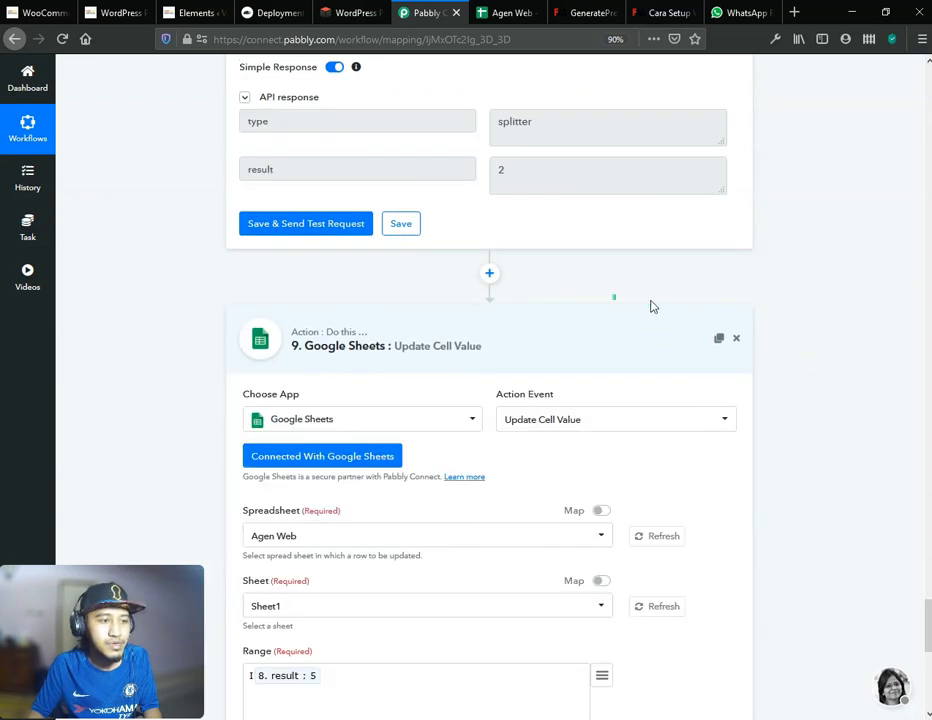
scroll(711, 293, down, 3)
scroll(711, 296, down, 2)
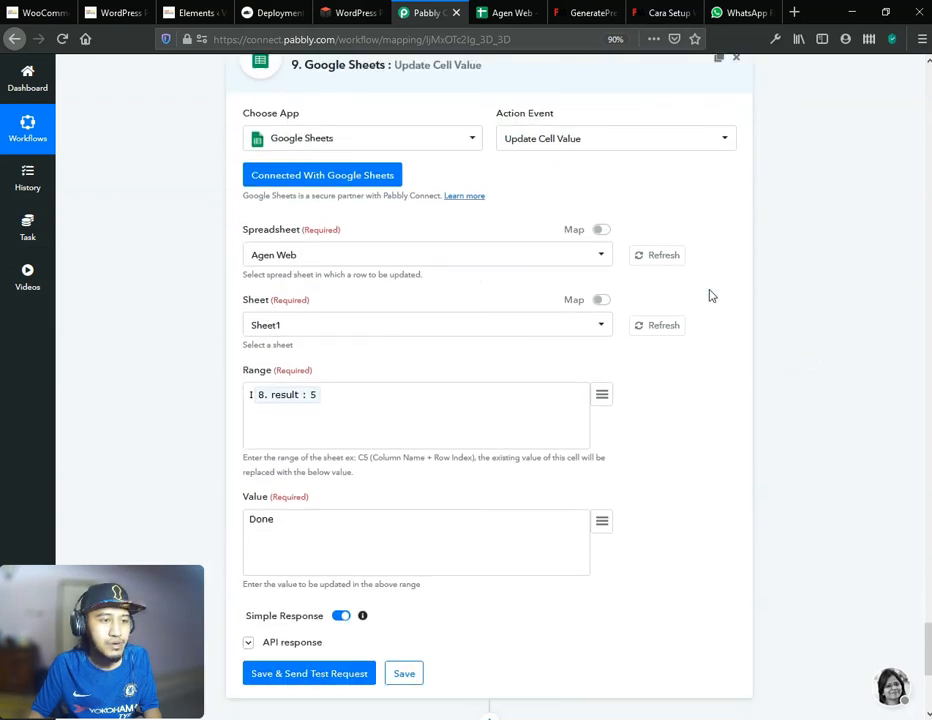
click(298, 178)
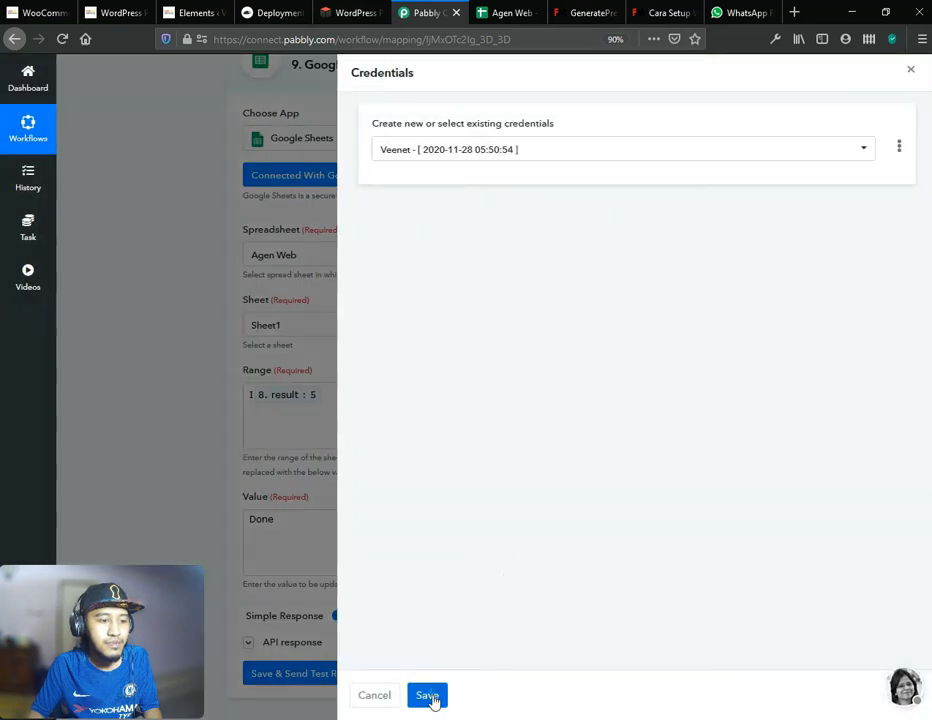
click(428, 697)
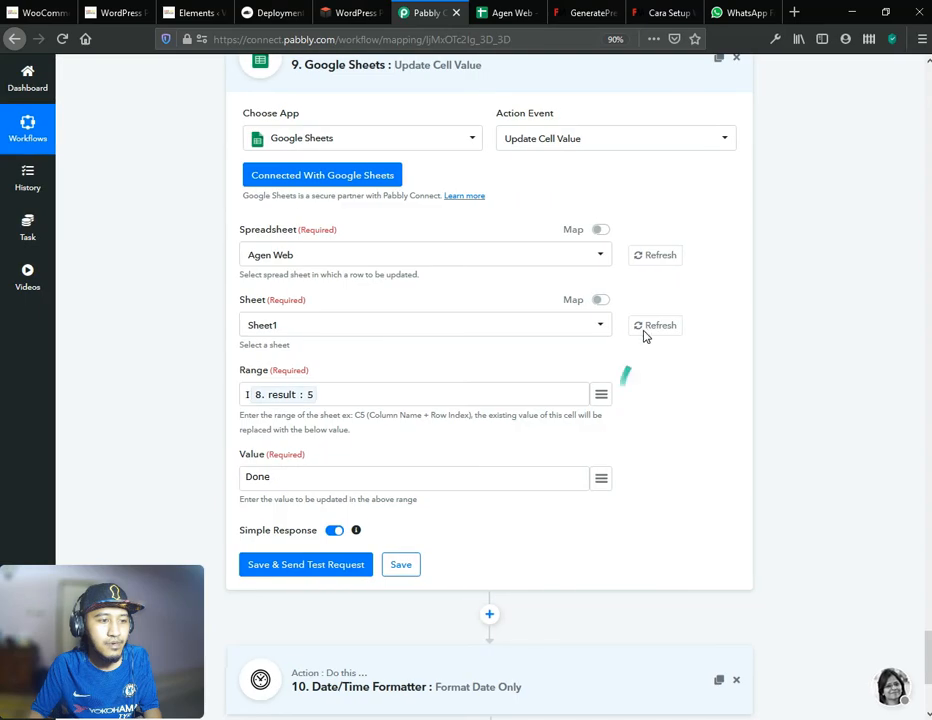
click(668, 256)
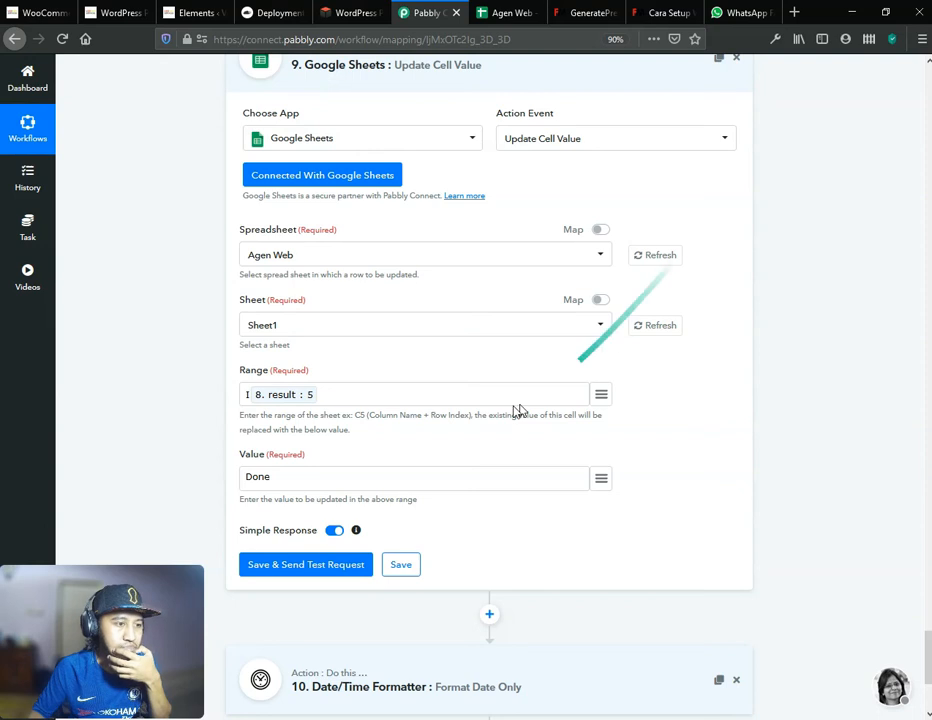
Replace the outdated mapping in the Update Cell Value range with the Text Parser result from step 8.
key(BackSpace)
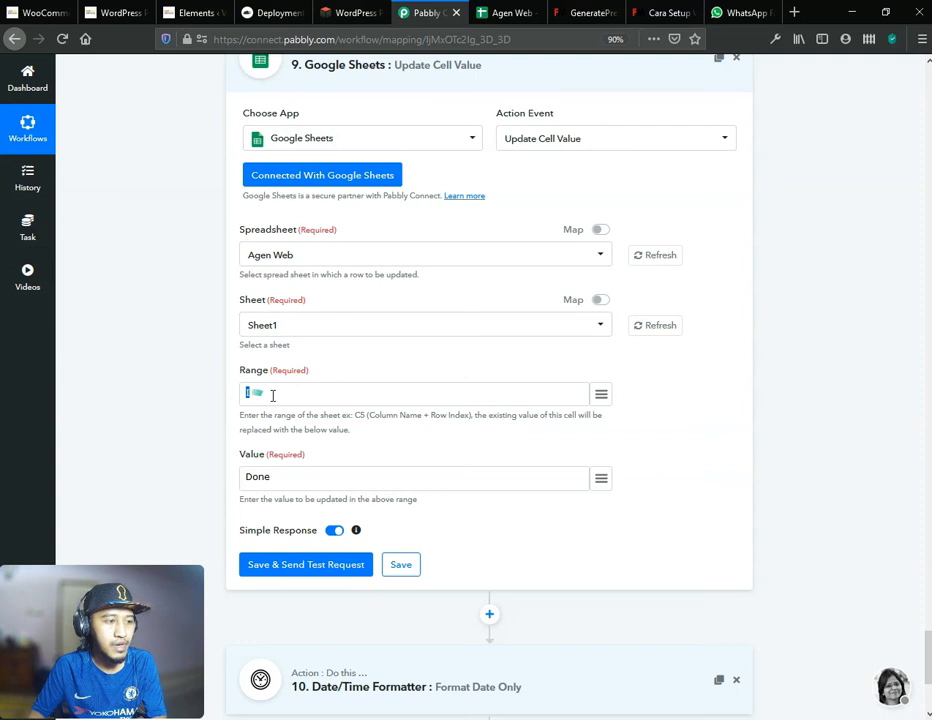
scroll(708, 408, up, 1)
scroll(703, 408, up, 3)
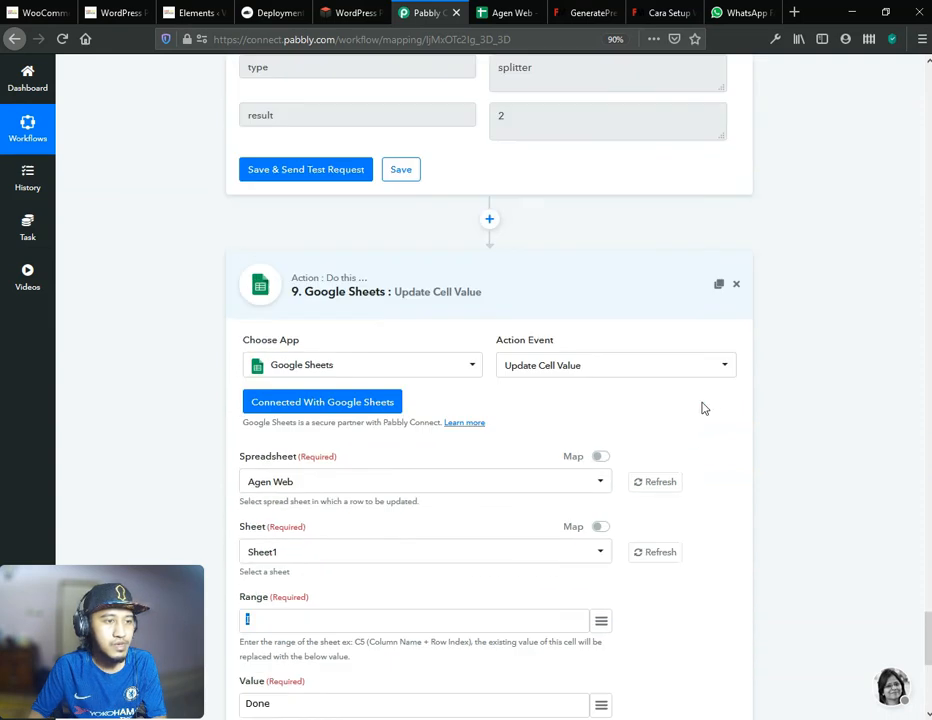
scroll(703, 495, down, 2)
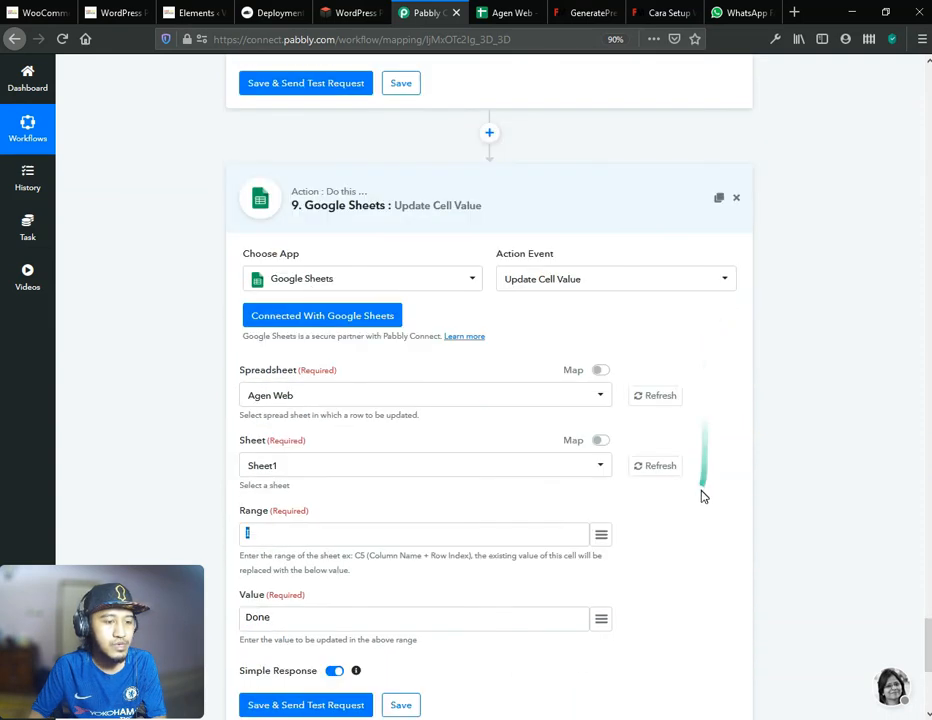
scroll(620, 420, down, 2)
click(601, 396)
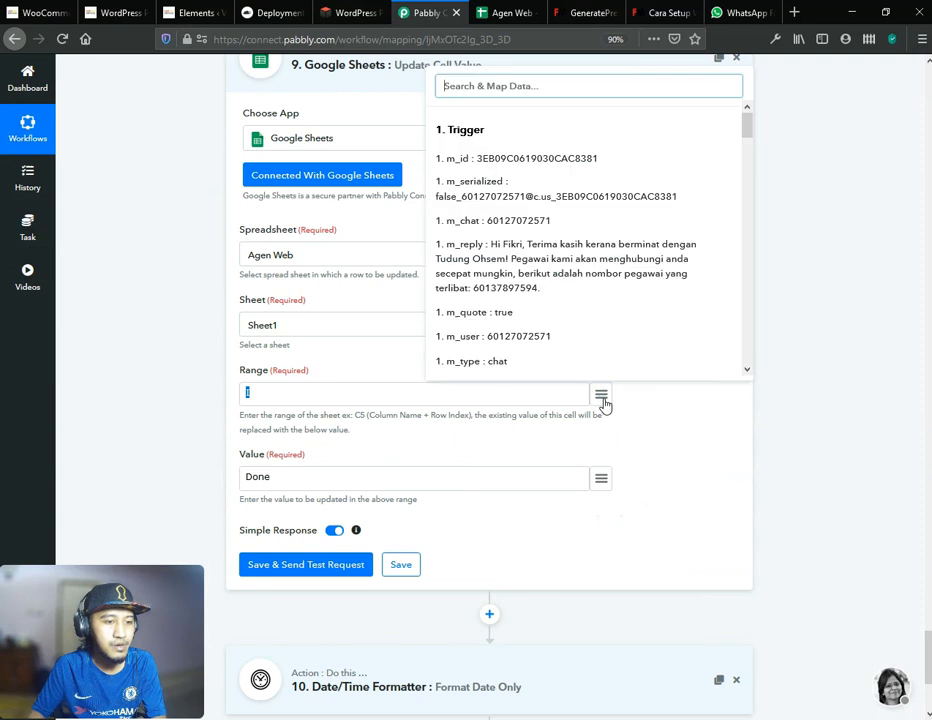
scroll(658, 287, down, 5)
scroll(658, 287, down, 4)
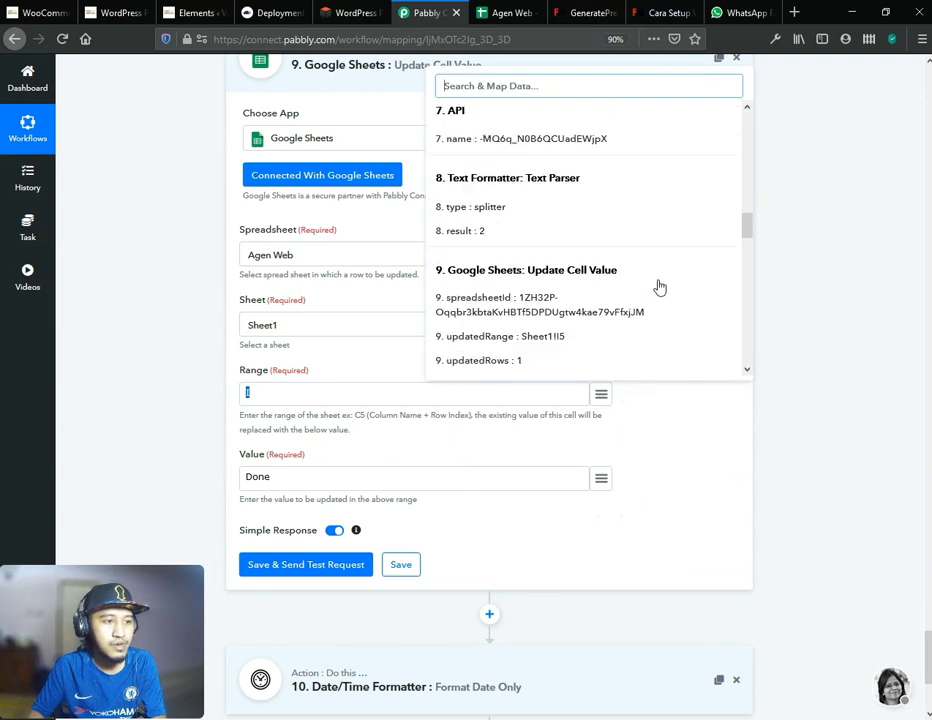
click(490, 238)
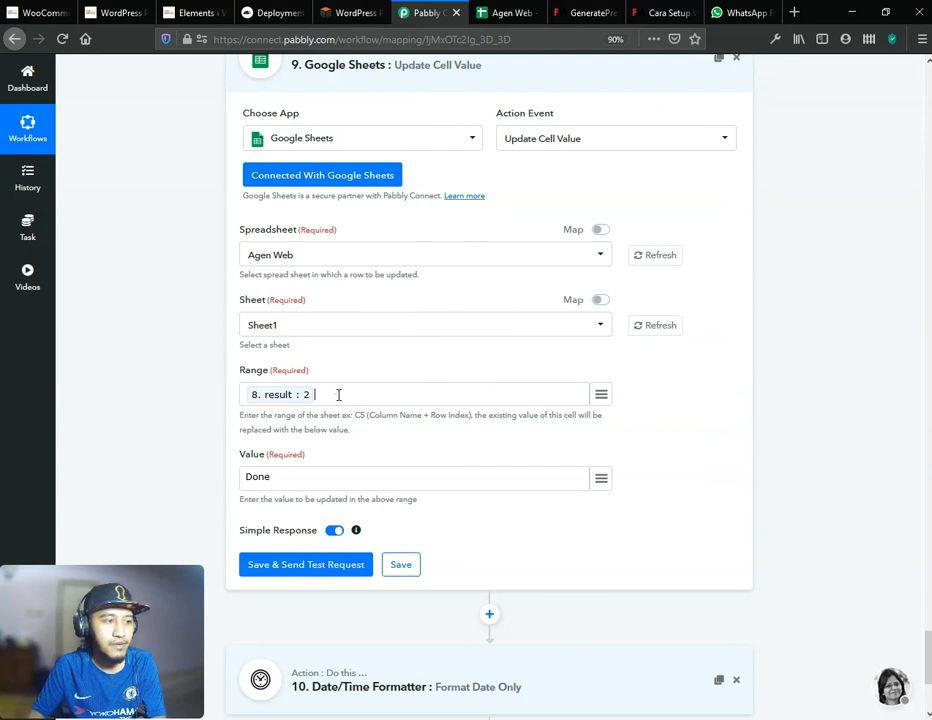
Set the Update Cell Value range to the column letter I followed by the Text Parser result from step 8.
click(513, 397)
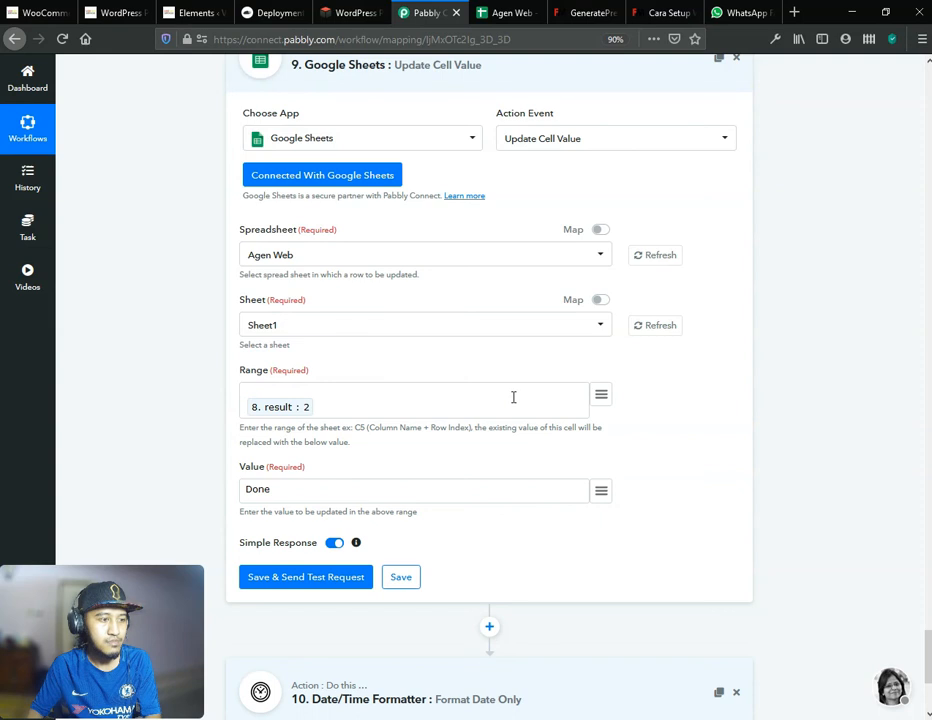
key(Delete)
key(Delete)
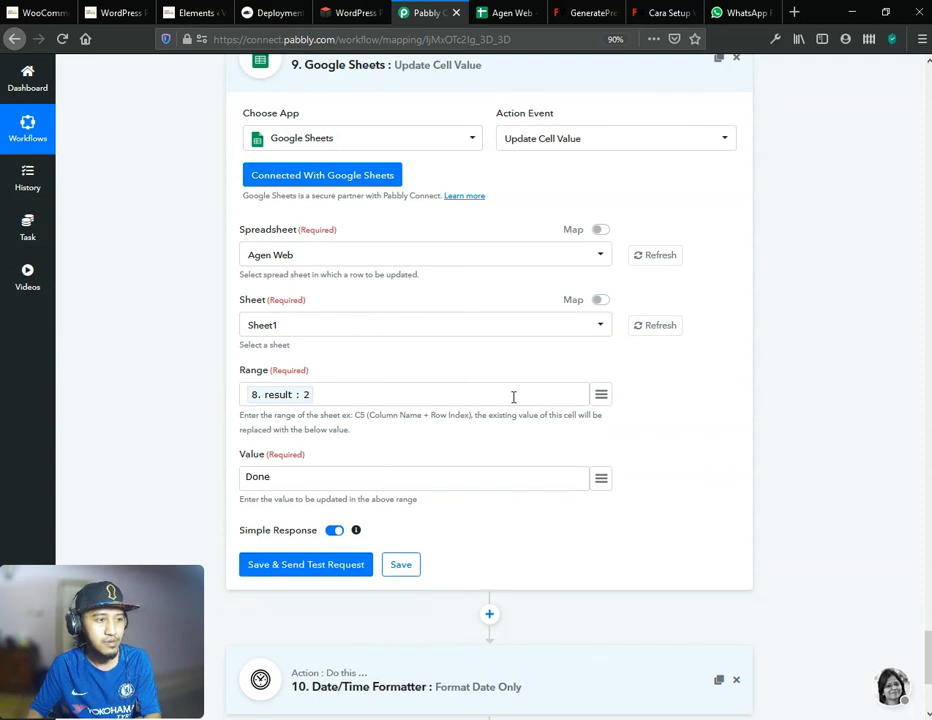
text(I)
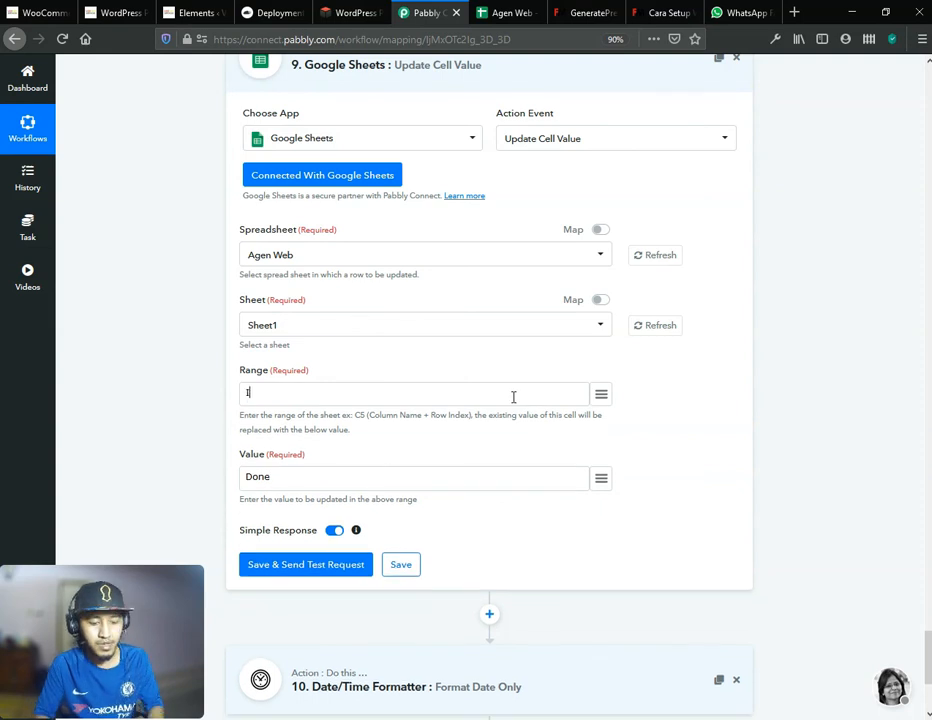
click(600, 395)
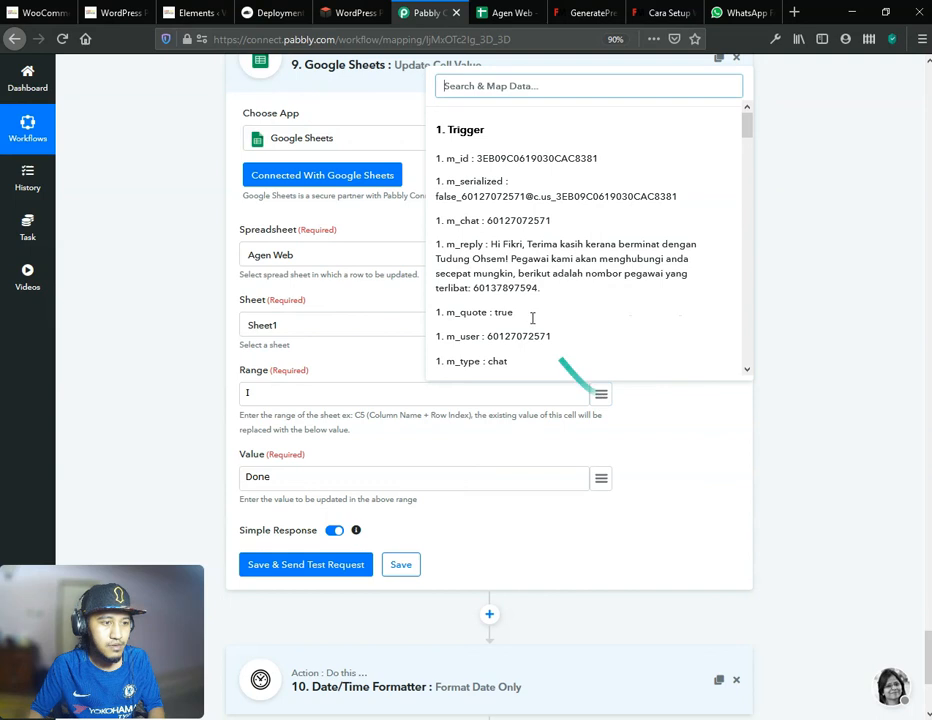
scroll(535, 312, down, 15)
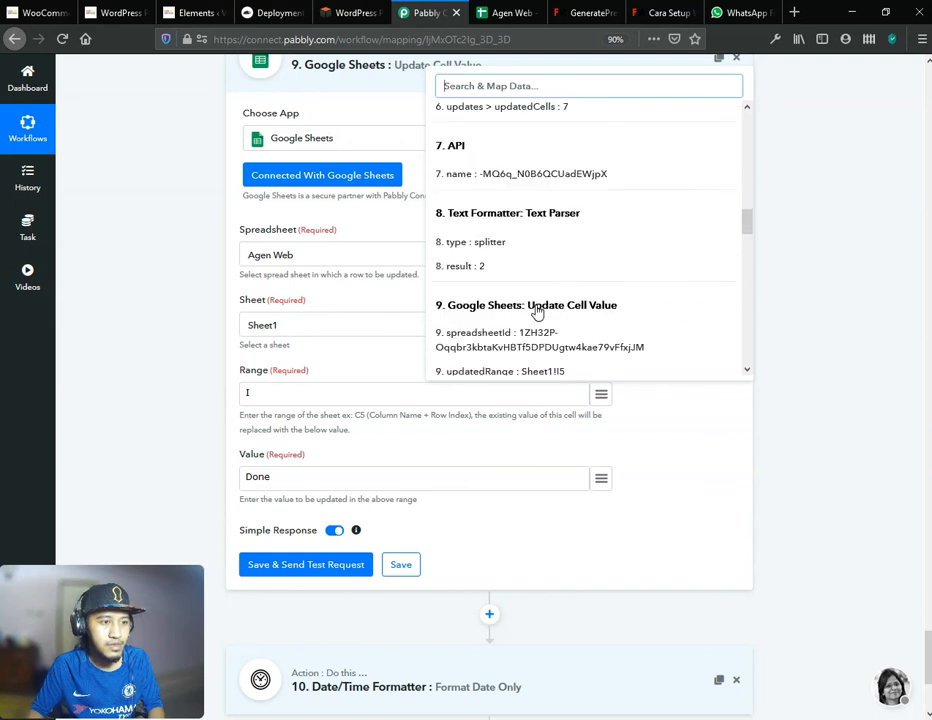
click(520, 156)
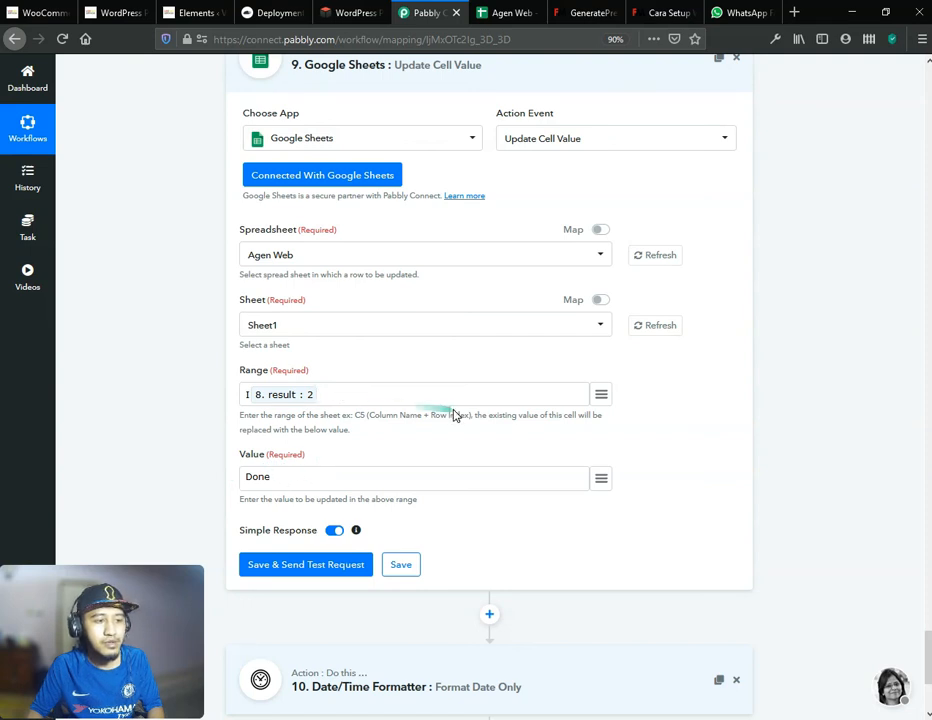
Save and test the Update Cell Value action with the value Done, and check the lead's Status cell in the Agen Web sheet.
click(306, 565)
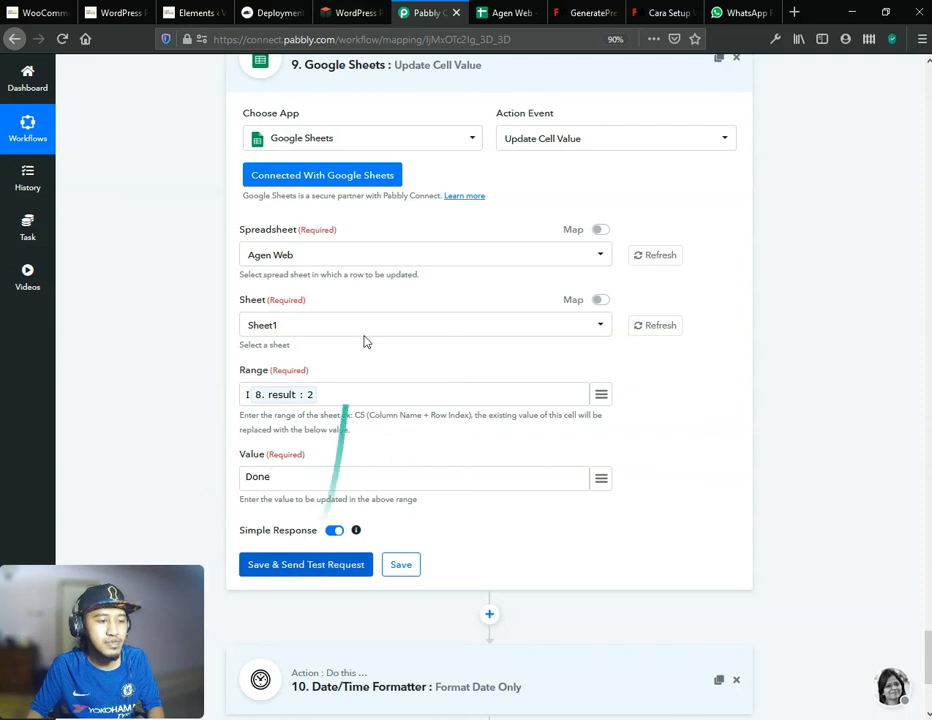
click(505, 12)
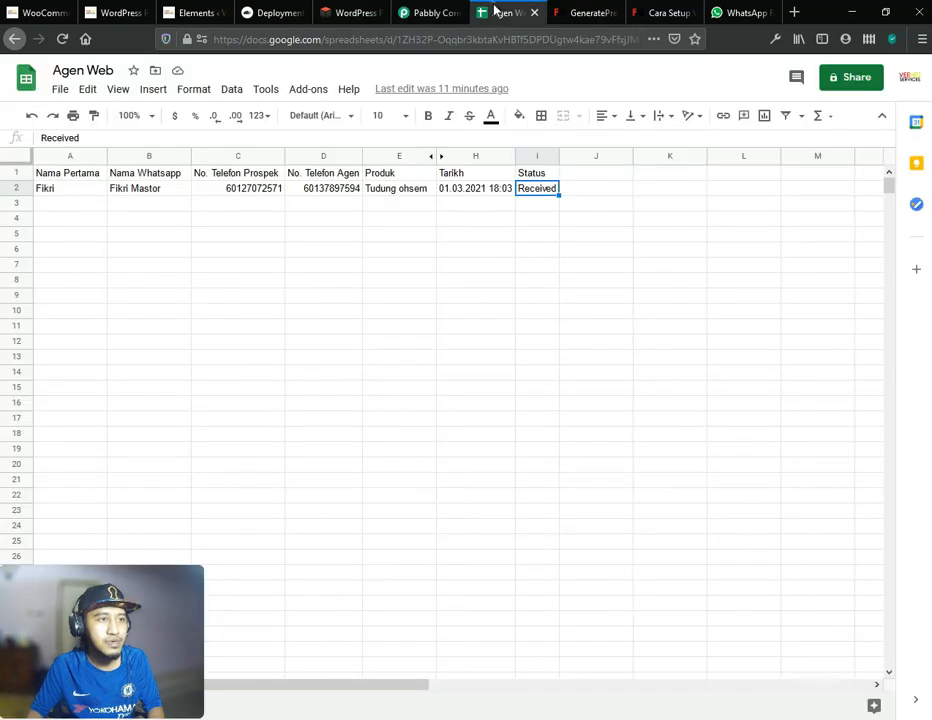
drag(495, 188, 540, 200)
click(538, 189)
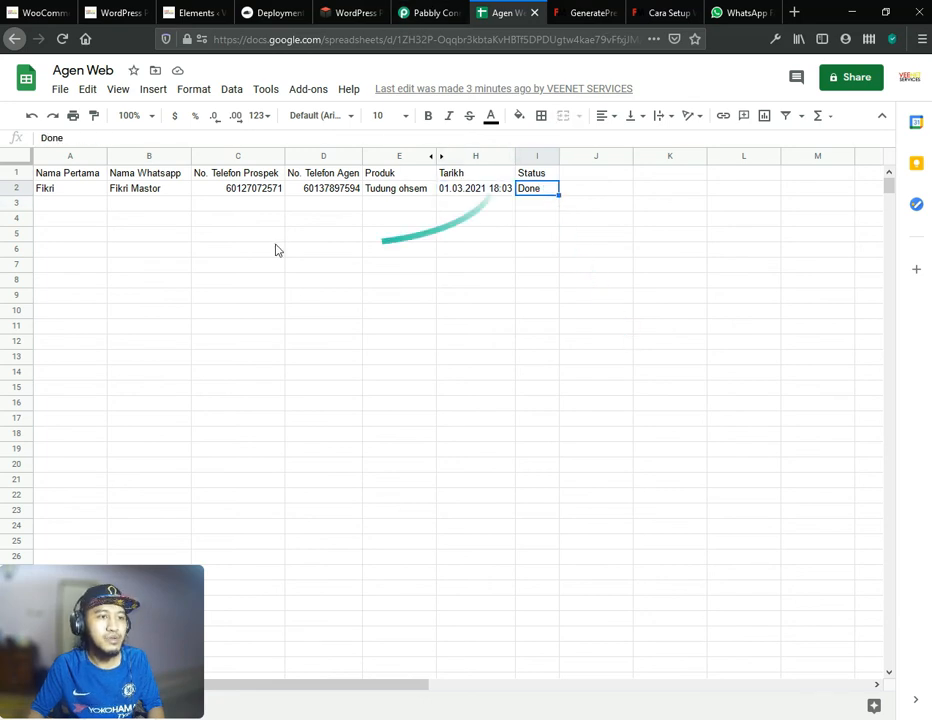
click(542, 208)
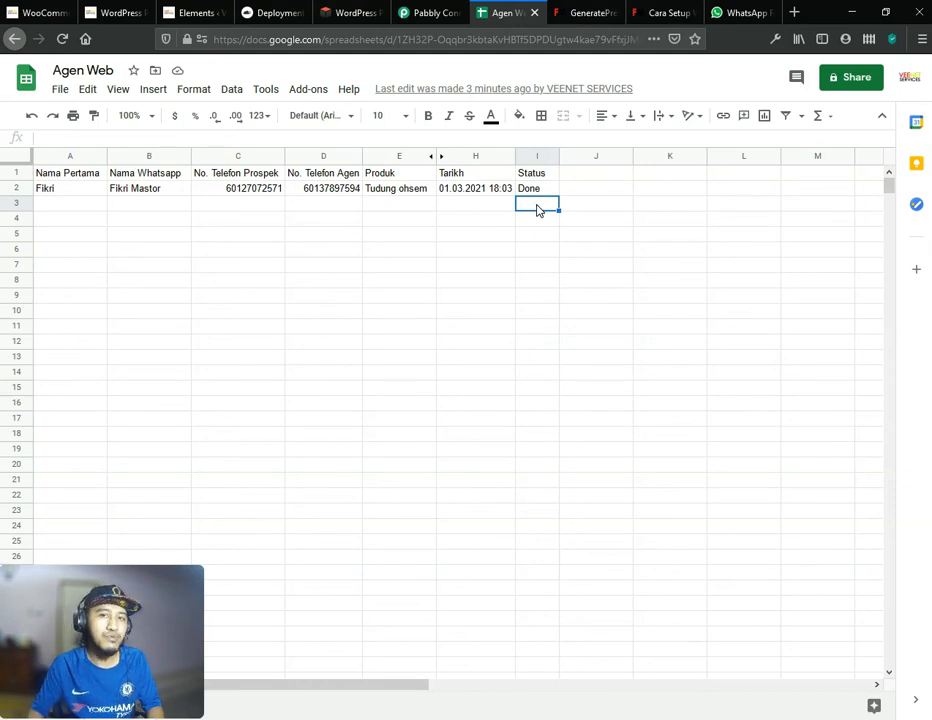
Return to the Pabbly workflow, review the Date/Time Formatter action's date and format settings, and collapse it.
click(426, 12)
scroll(745, 436, down, 3)
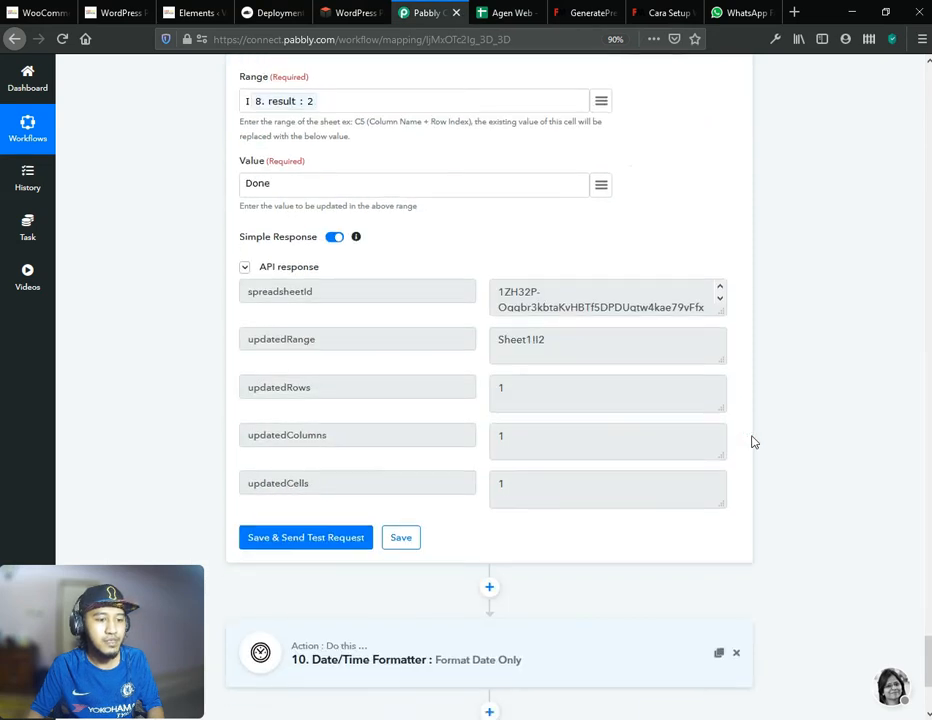
scroll(754, 442, down, 4)
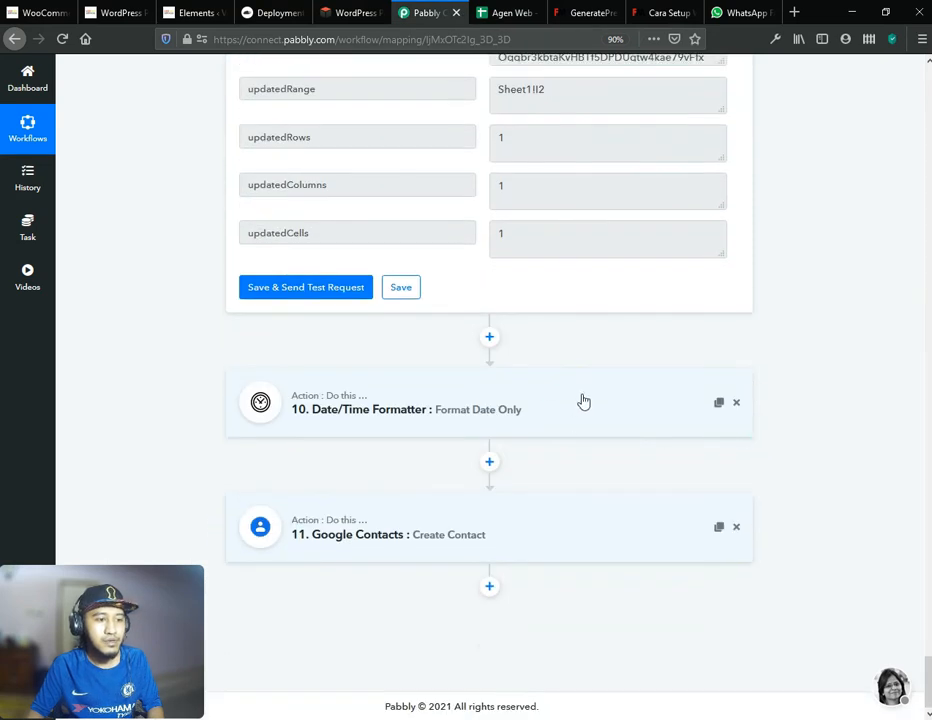
click(585, 401)
scroll(818, 427, down, 3)
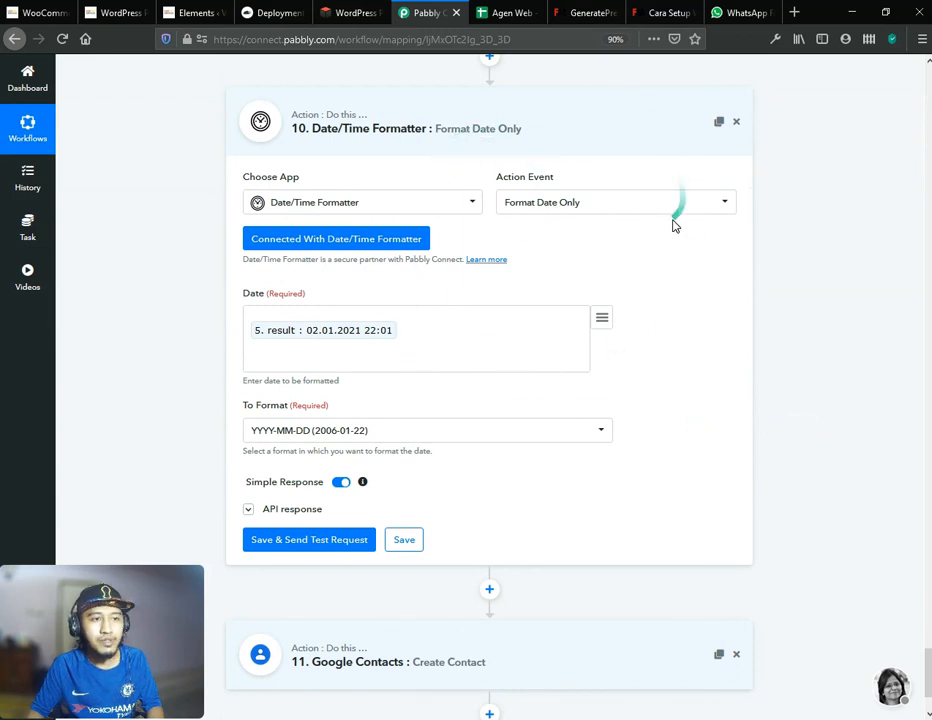
click(645, 131)
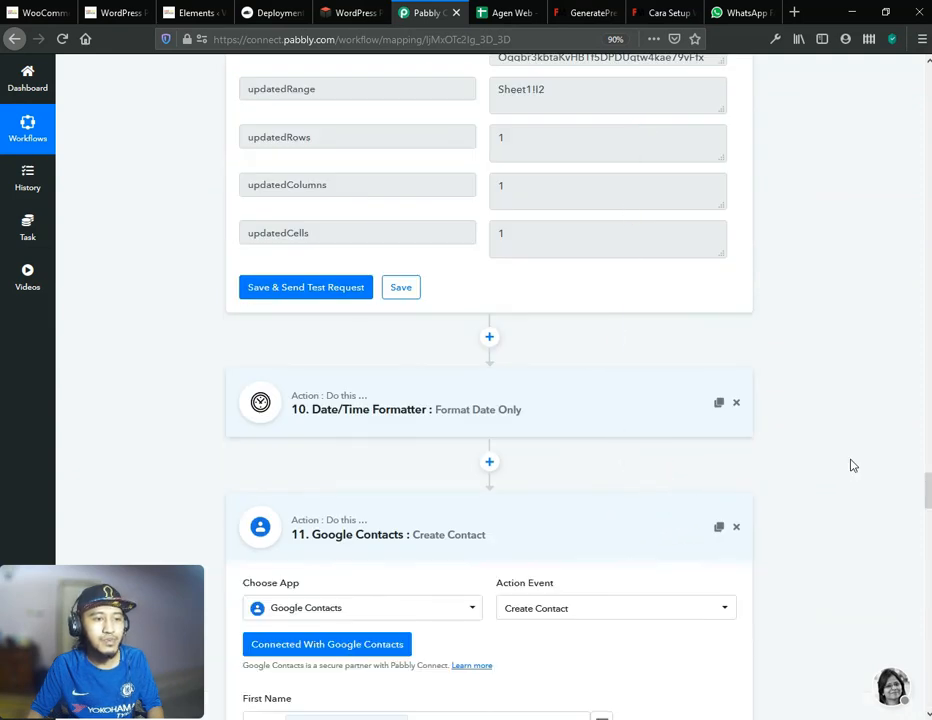
Check the lead's row in the Agen Web sheet and return to the Pabbly workflow's Google Contacts action.
click(508, 12)
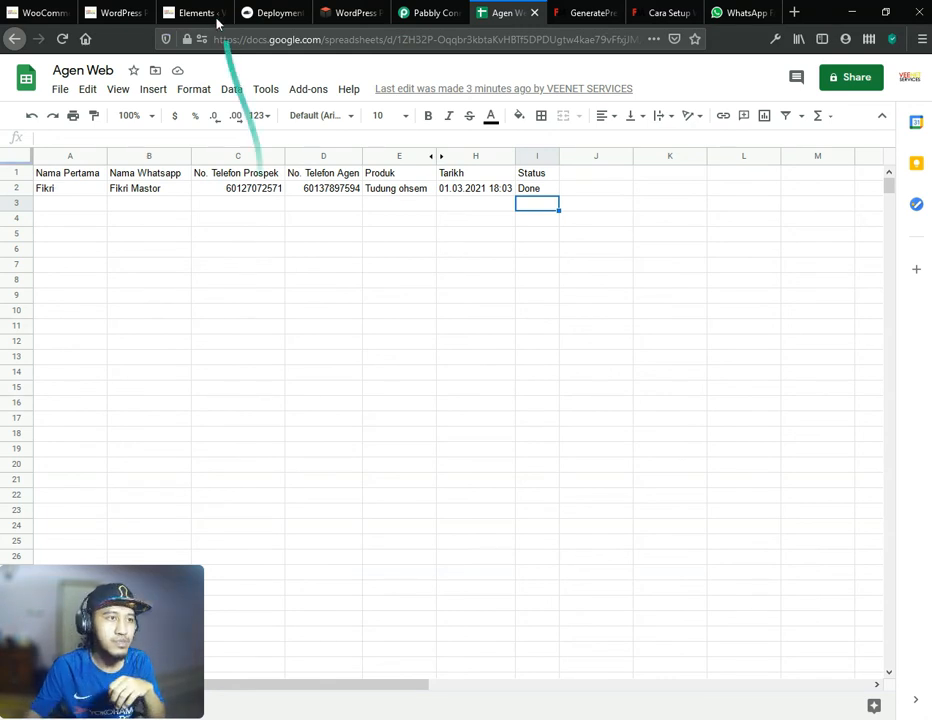
click(416, 12)
scroll(524, 318, down, 2)
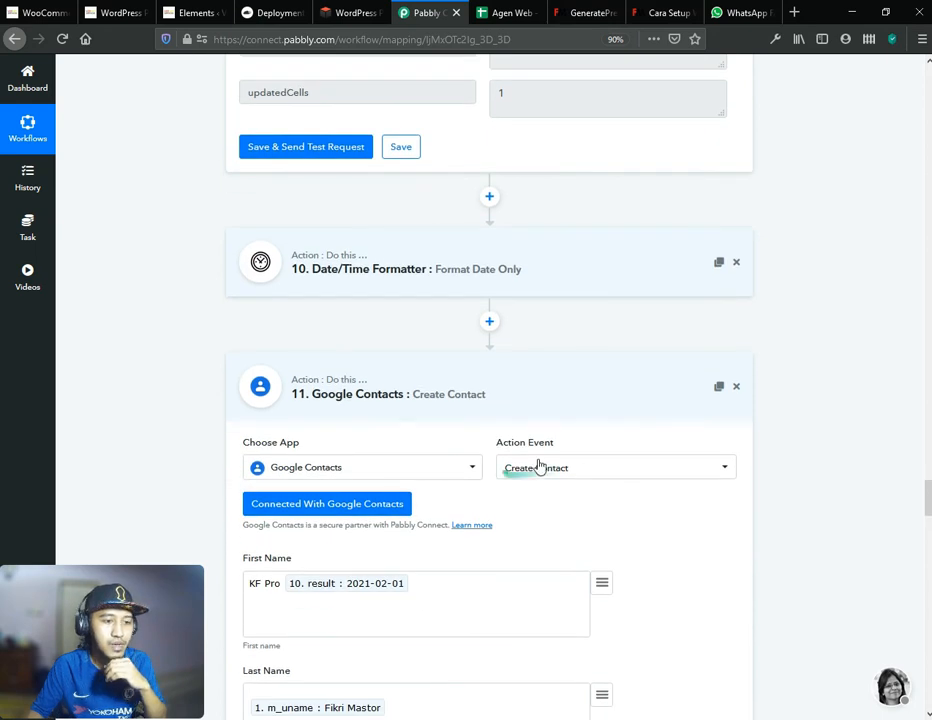
Review the Google Contacts action's app and event options, keep Create Contact, and save the connection with the existing Veenet credentials.
click(345, 477)
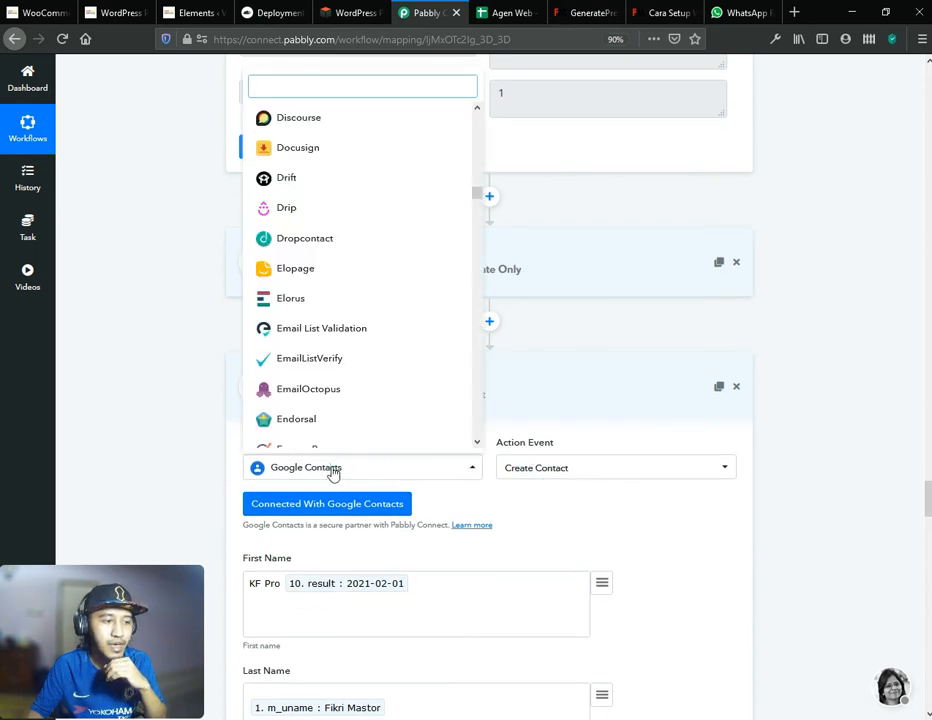
click(333, 474)
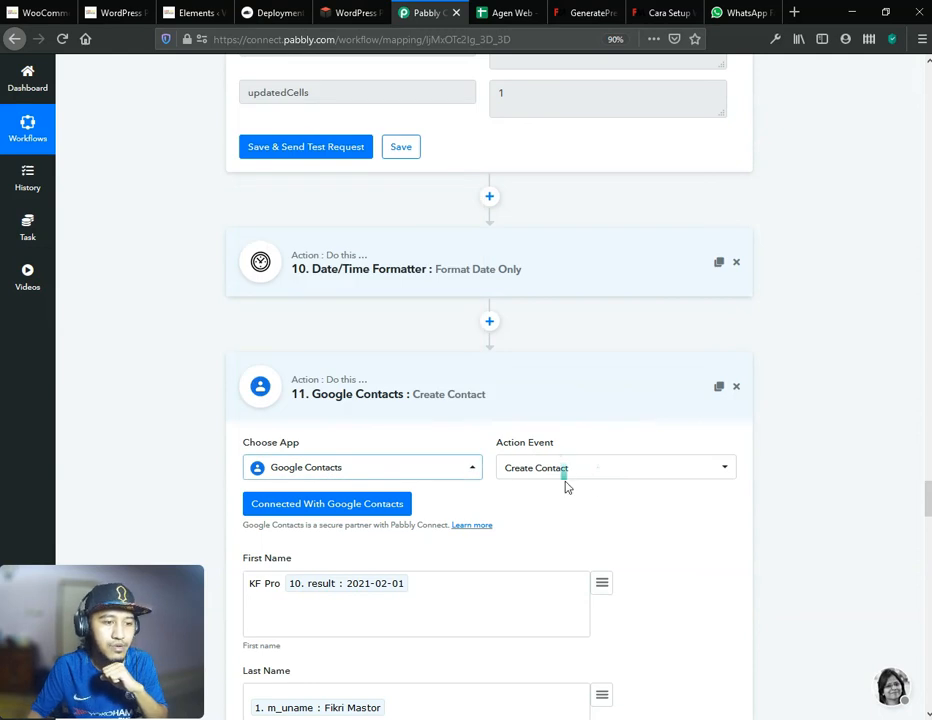
click(570, 478)
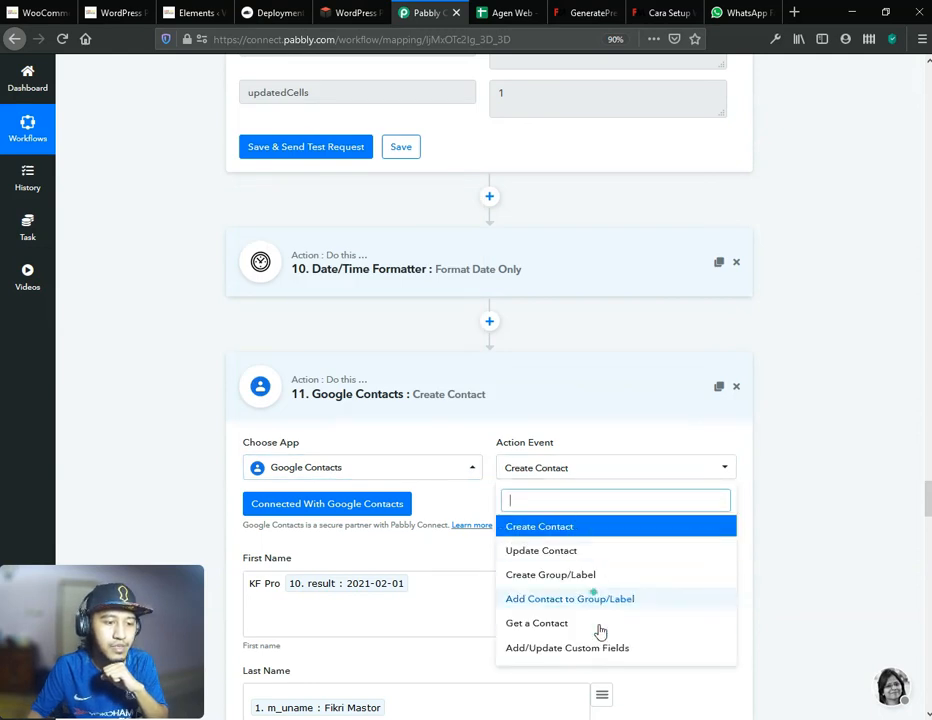
click(465, 503)
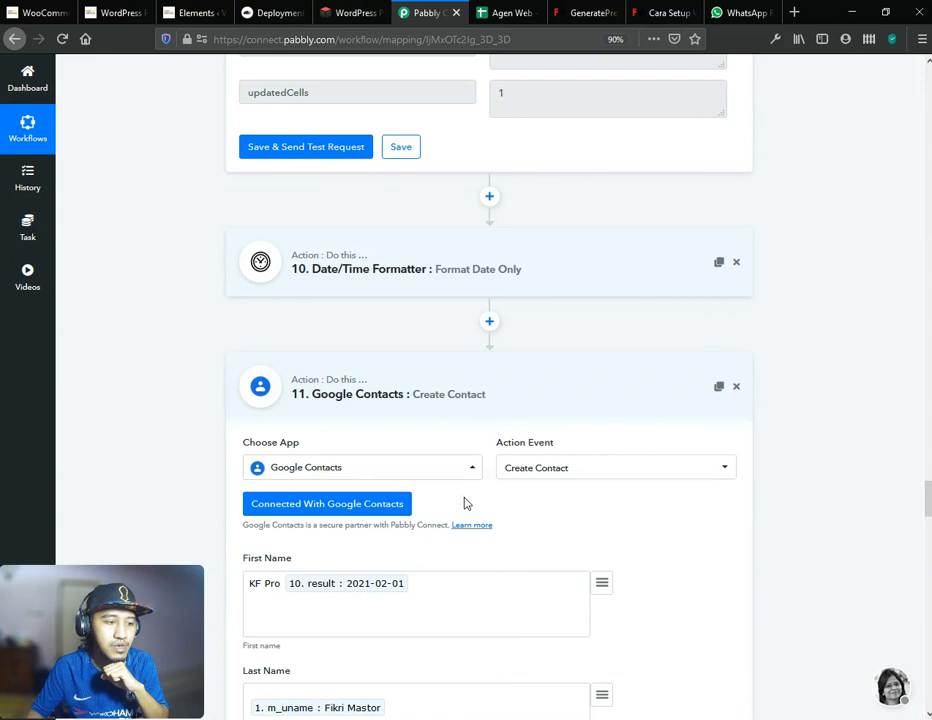
click(357, 517)
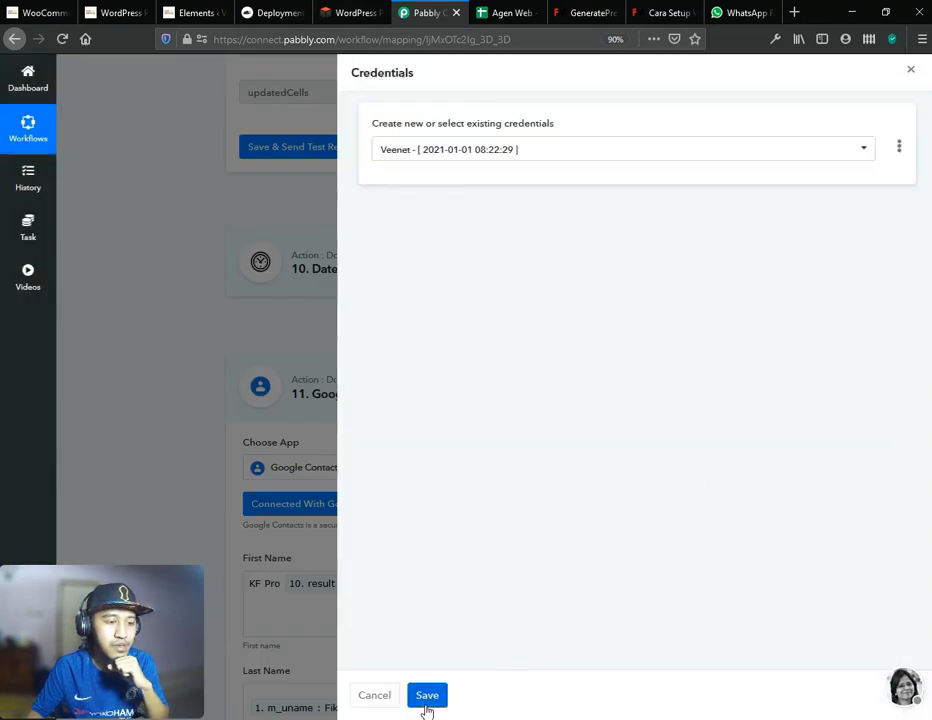
click(427, 700)
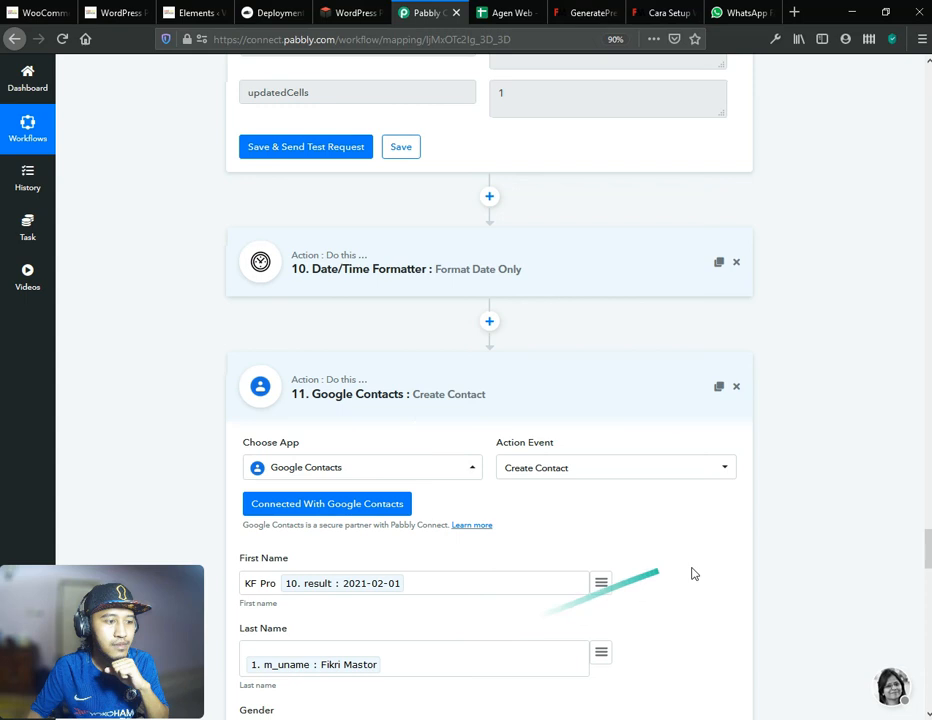
Replace the KF prefix in the Create Contact First Name with TO W, keeping Pro and the mapped date after it.
scroll(690, 575, down, 3)
scroll(698, 573, down, 3)
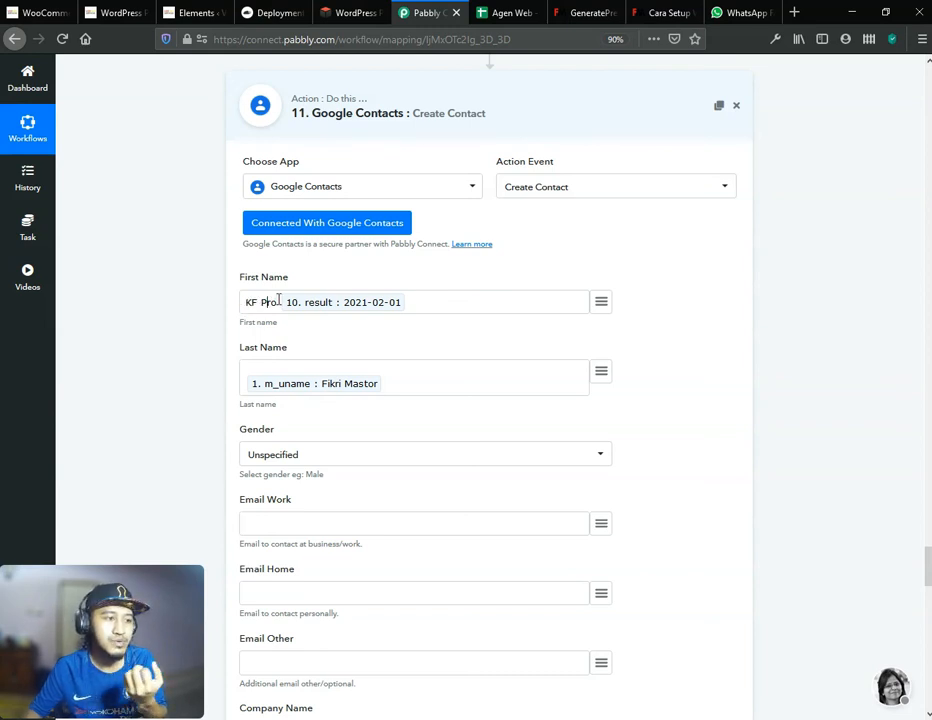
drag(259, 302, 244, 310)
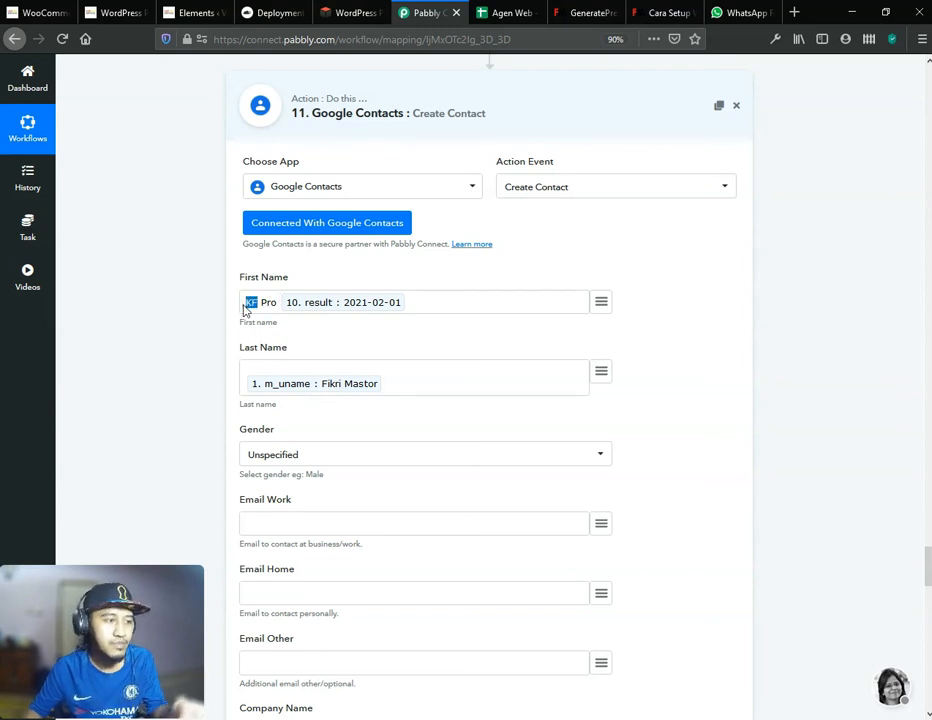
text(T)
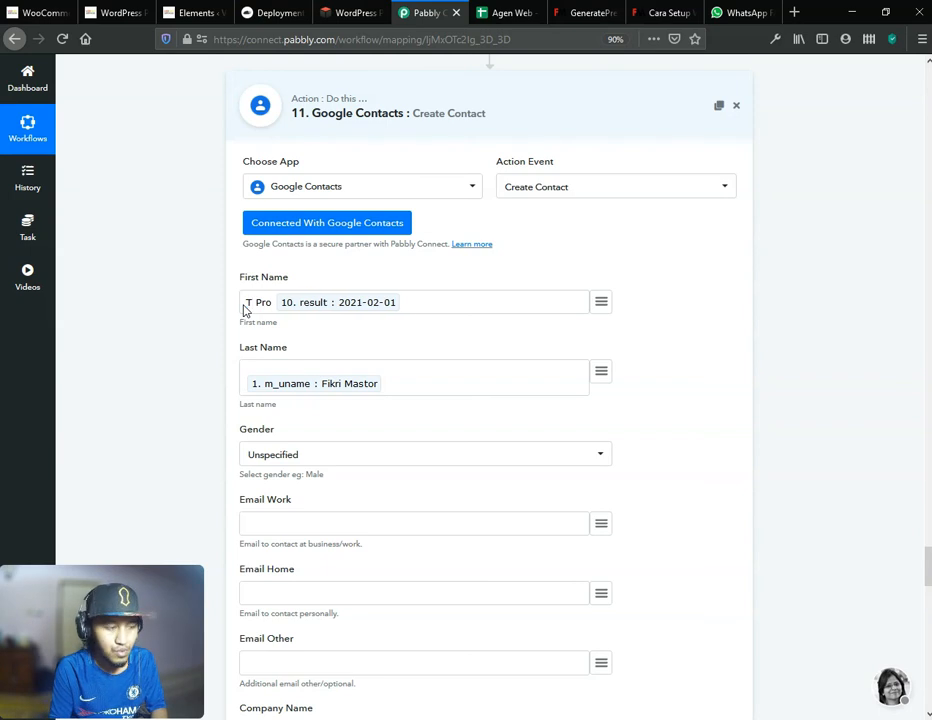
text(O)
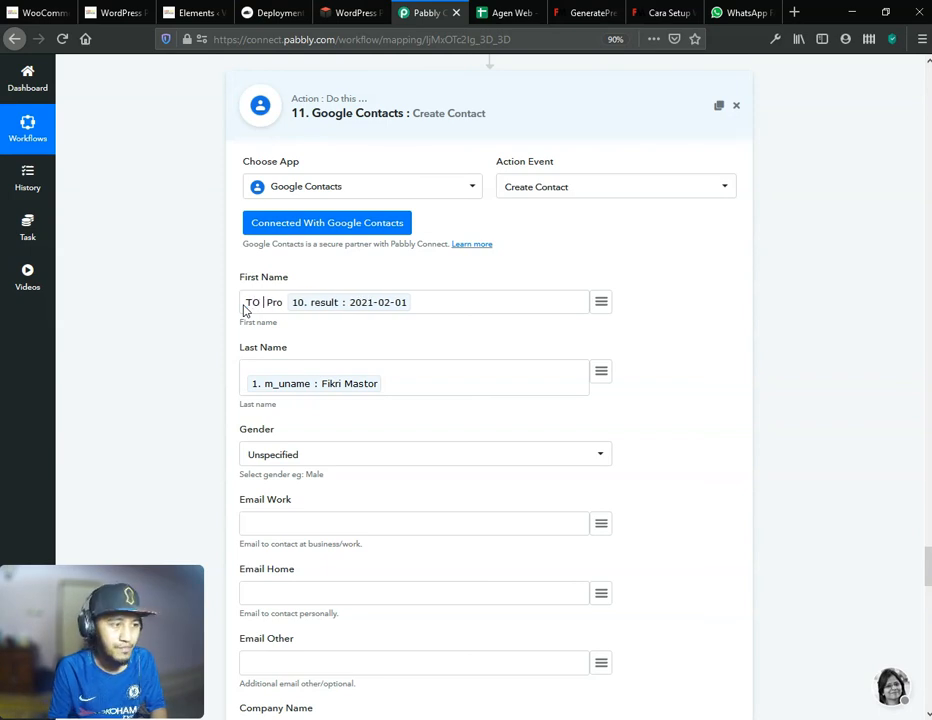
text( W)
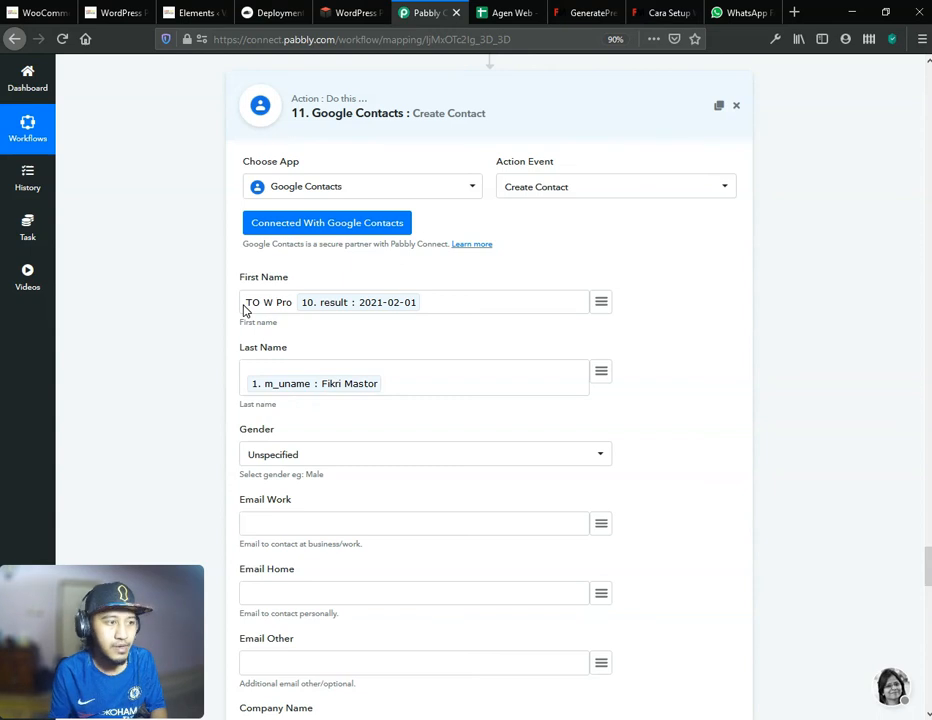
Review the date mapping in First Name and the output format options of the step 10 Date/Time Formatter action.
click(375, 303)
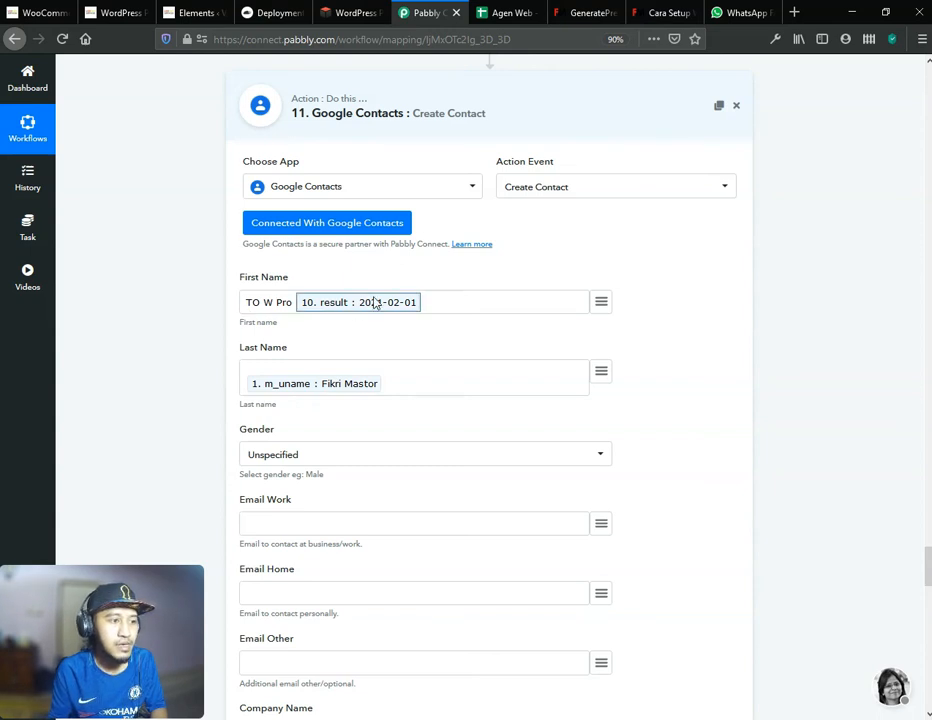
scroll(375, 303, up, 4)
drag(408, 590, 363, 597)
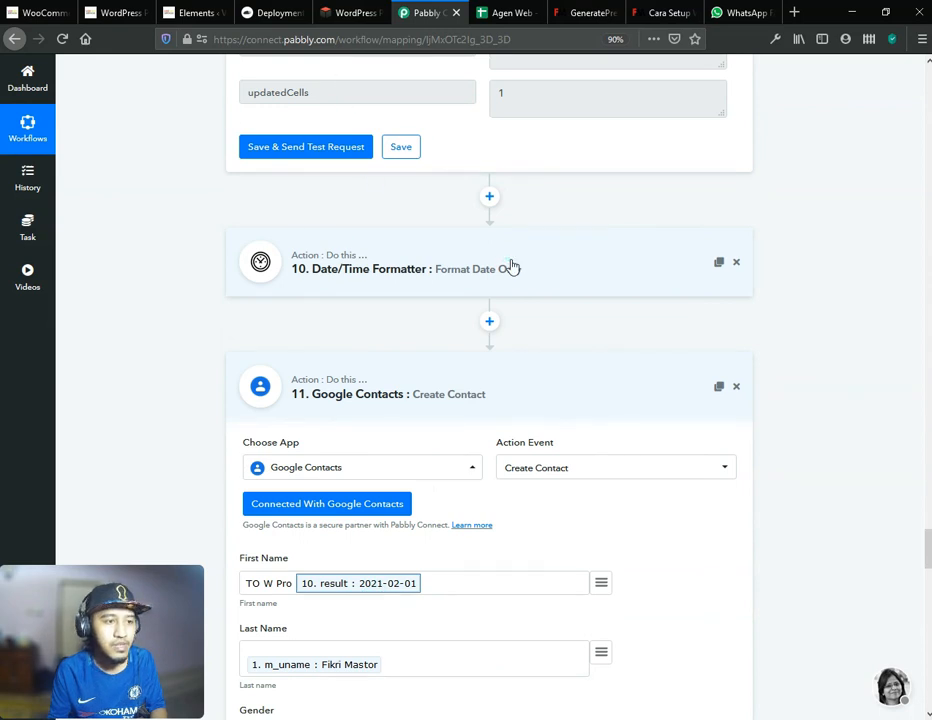
click(540, 284)
scroll(780, 350, down, 3)
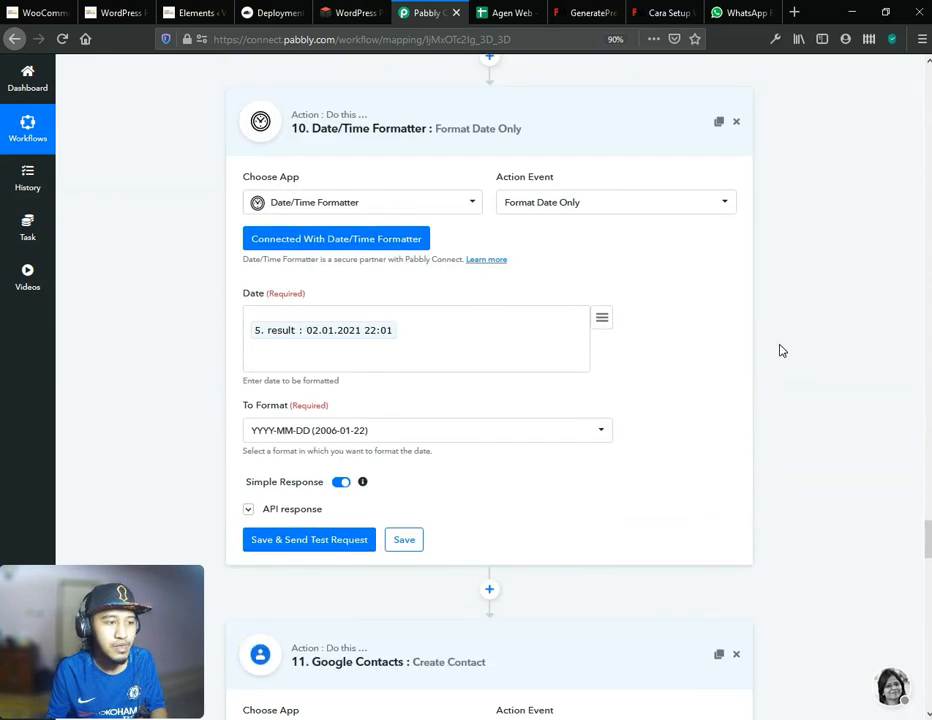
click(396, 440)
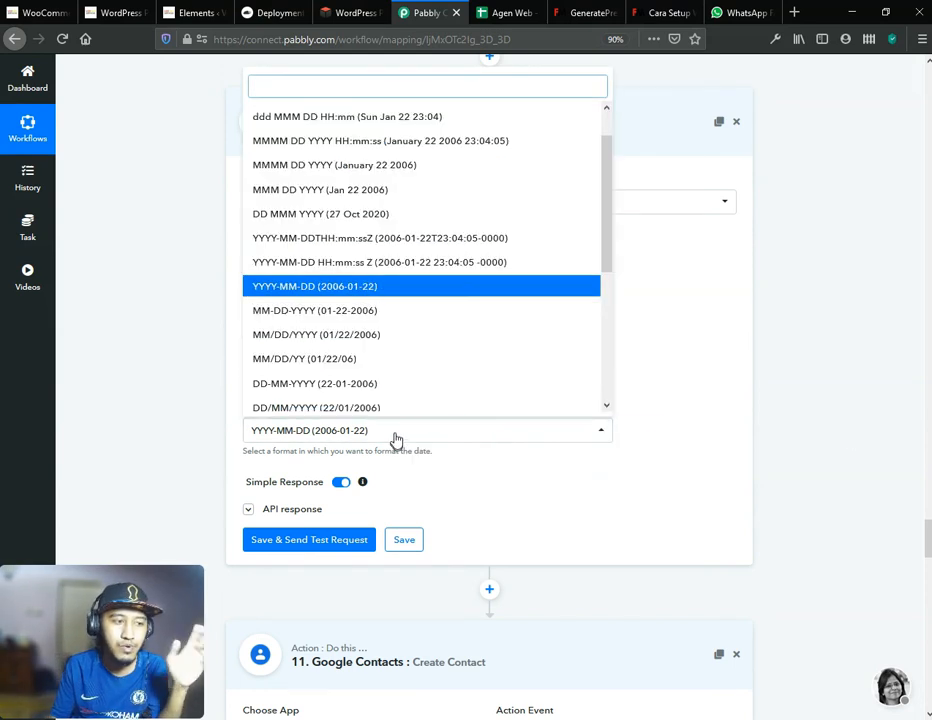
click(535, 427)
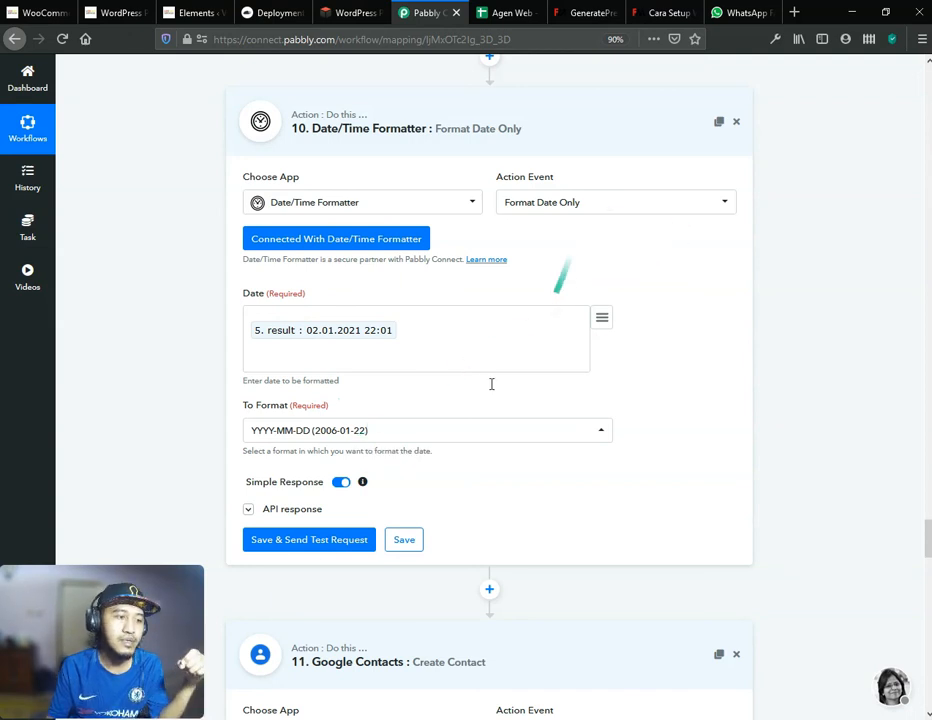
Try to remap the step 10 Date field to the Date/Time Formatter result from step 5.
click(412, 333)
key(BackSpace)
key(BackSpace)
click(602, 318)
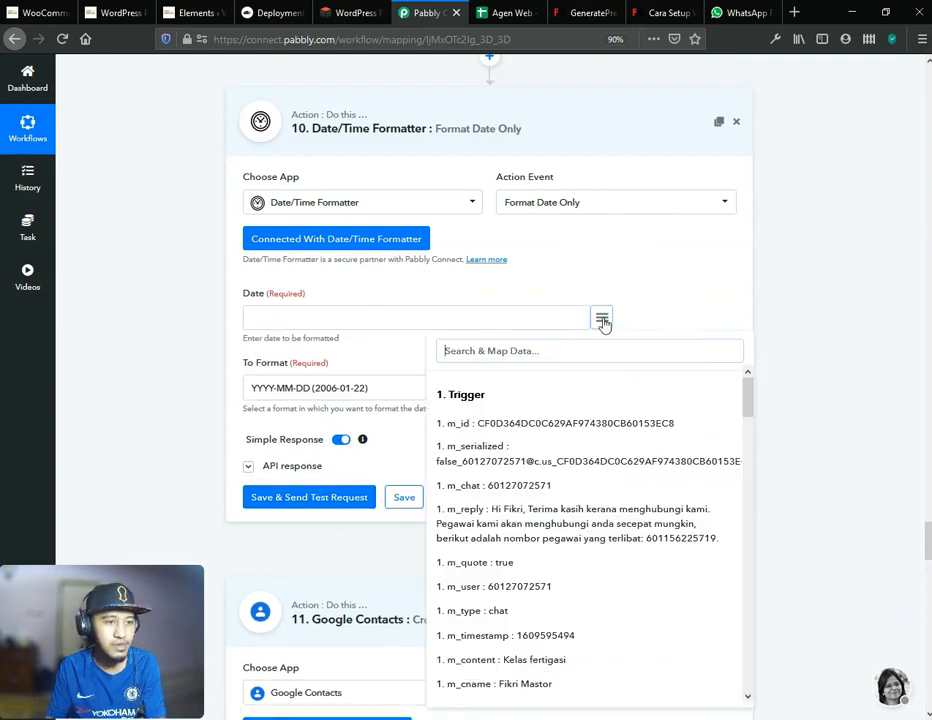
scroll(618, 445, down, 5)
scroll(618, 448, down, 1)
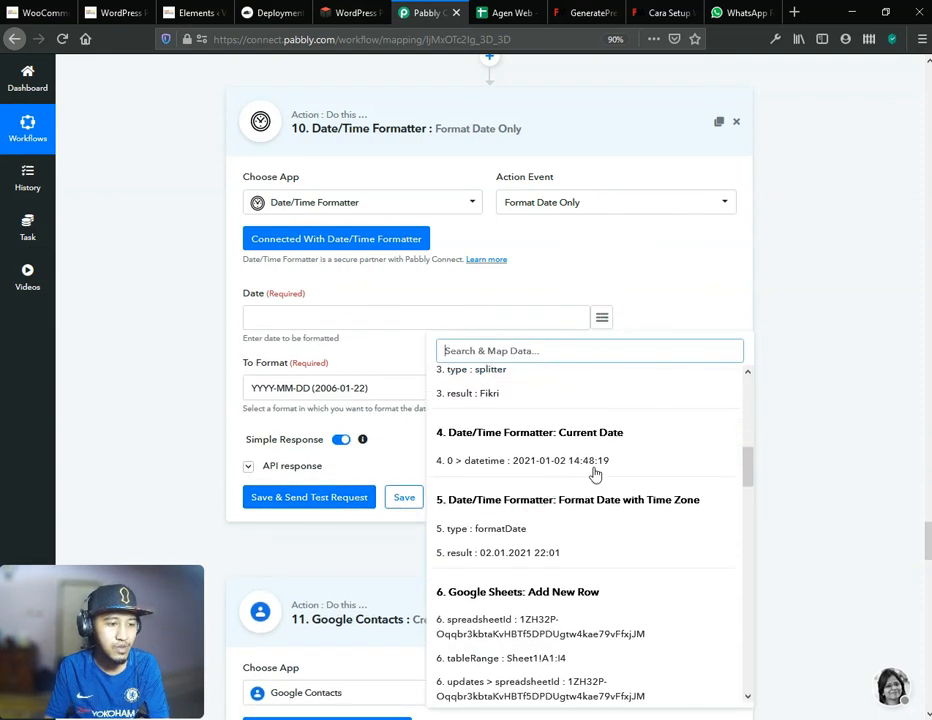
click(511, 554)
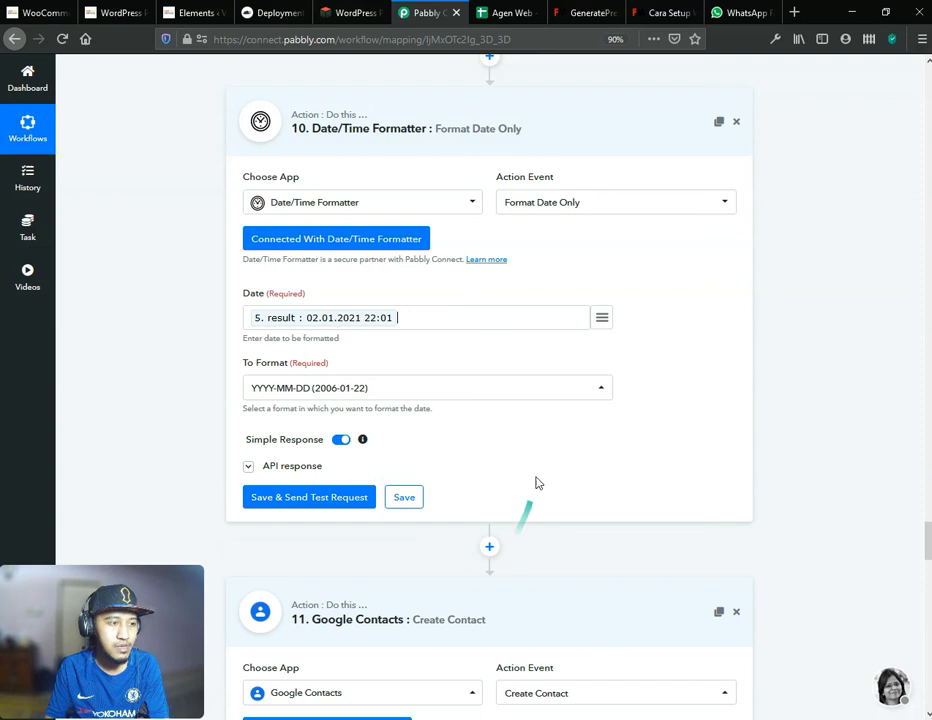
Refresh the step 10 Date/Time Formatter connection and map its Date field to the step 5 result 01.03.2021 18:03.
click(388, 245)
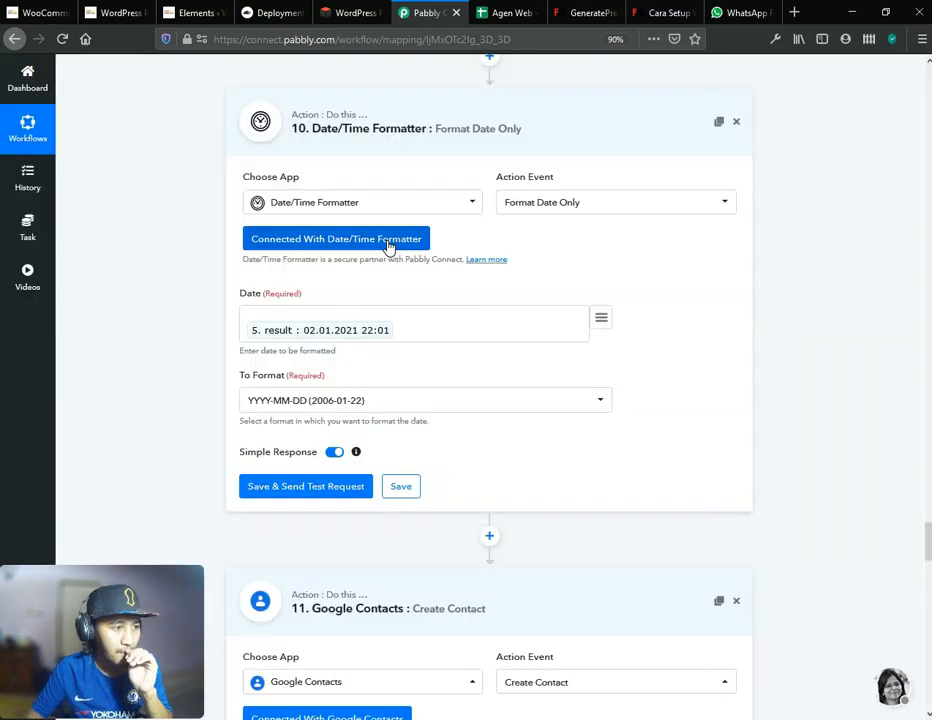
click(478, 323)
key(BackSpace)
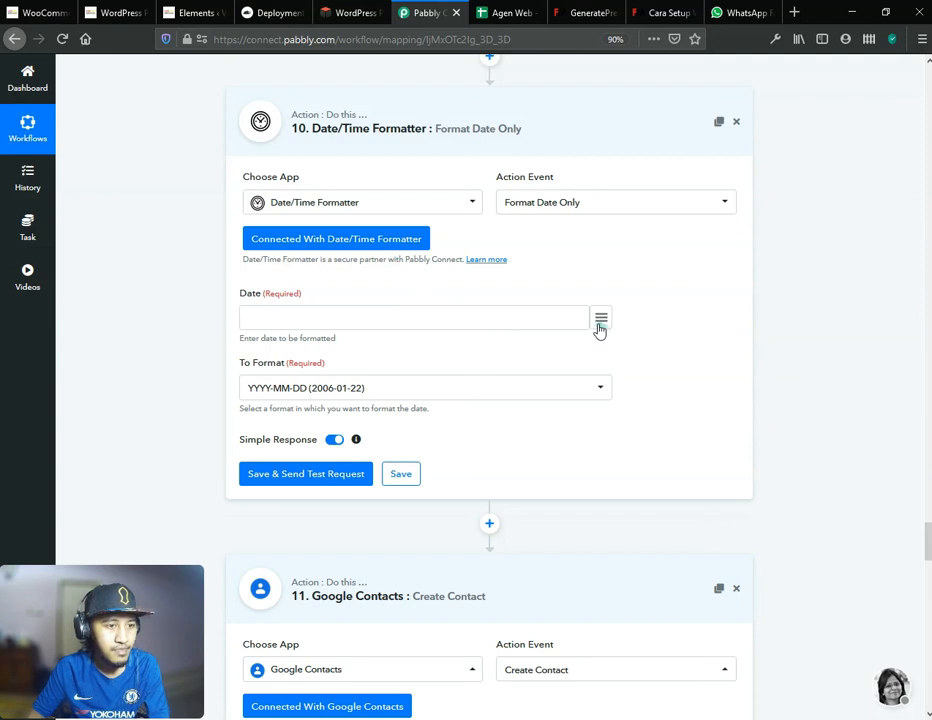
click(601, 318)
scroll(608, 430, down, 3)
scroll(608, 430, down, 5)
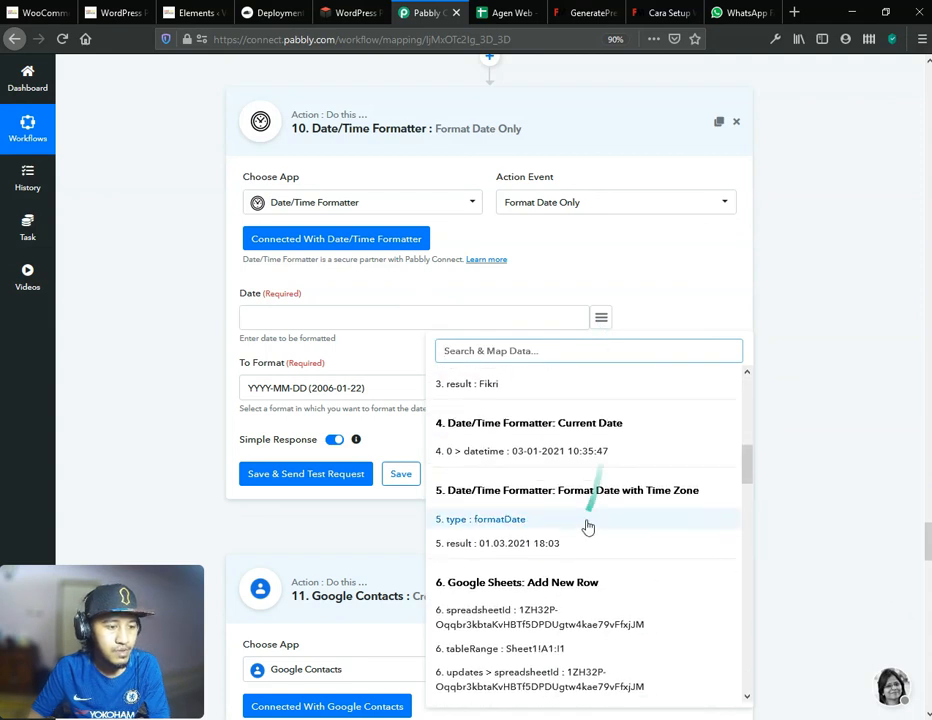
click(578, 551)
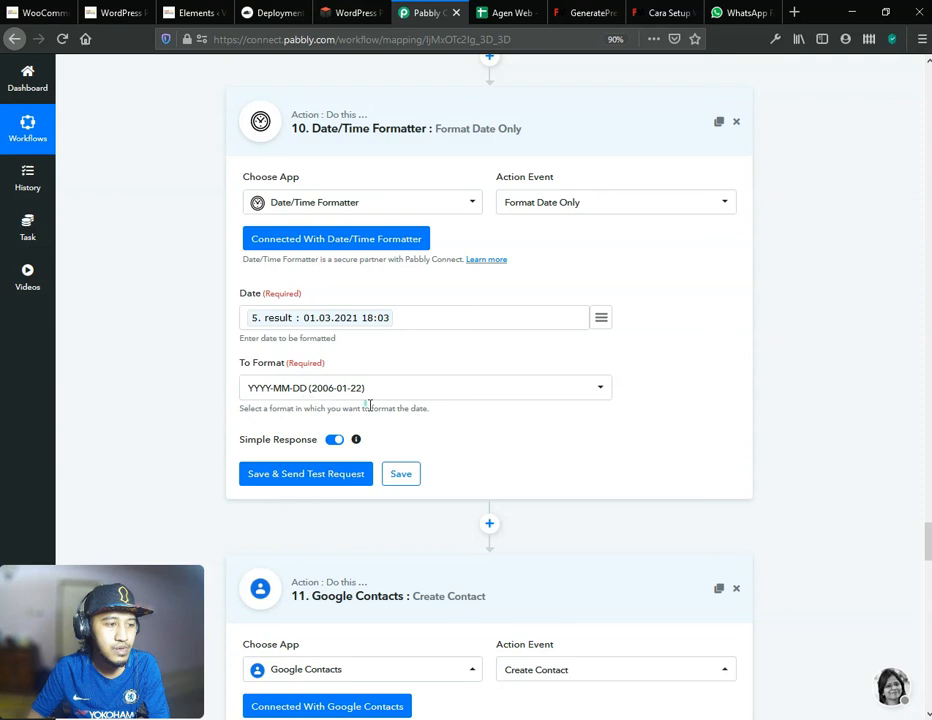
Save and test the step 10 Date/Time Formatter action, and check the formatted date in its response.
click(340, 476)
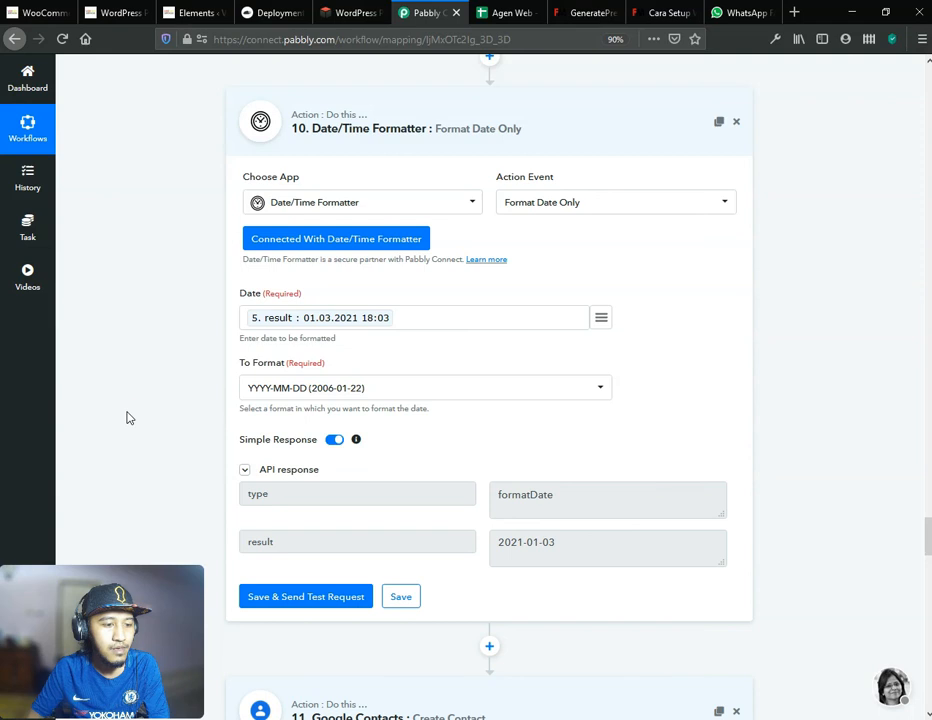
scroll(560, 530, down, 3)
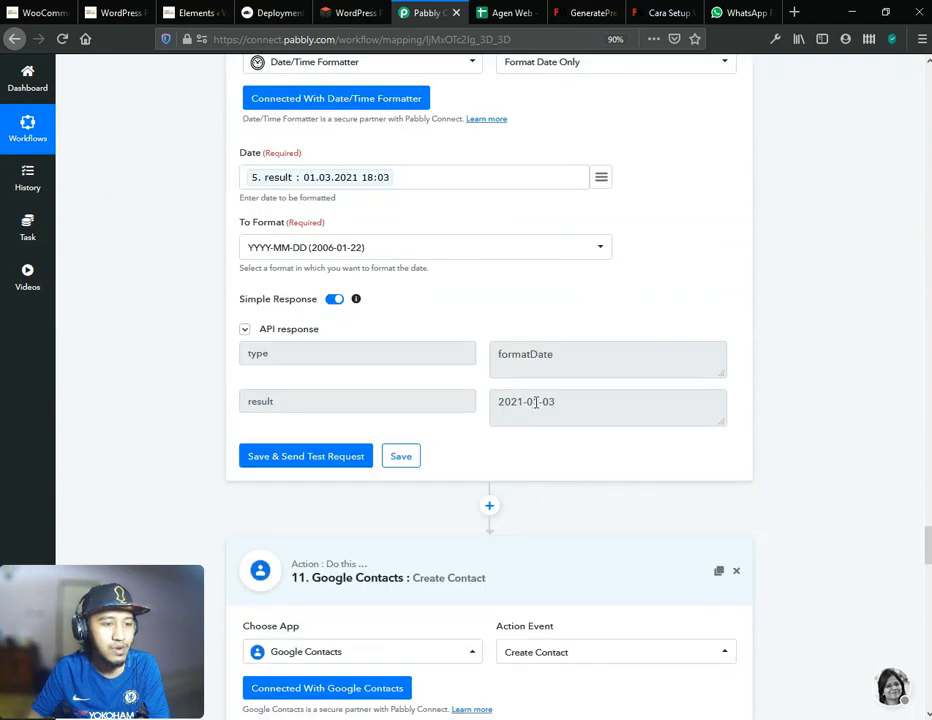
double_click(549, 404)
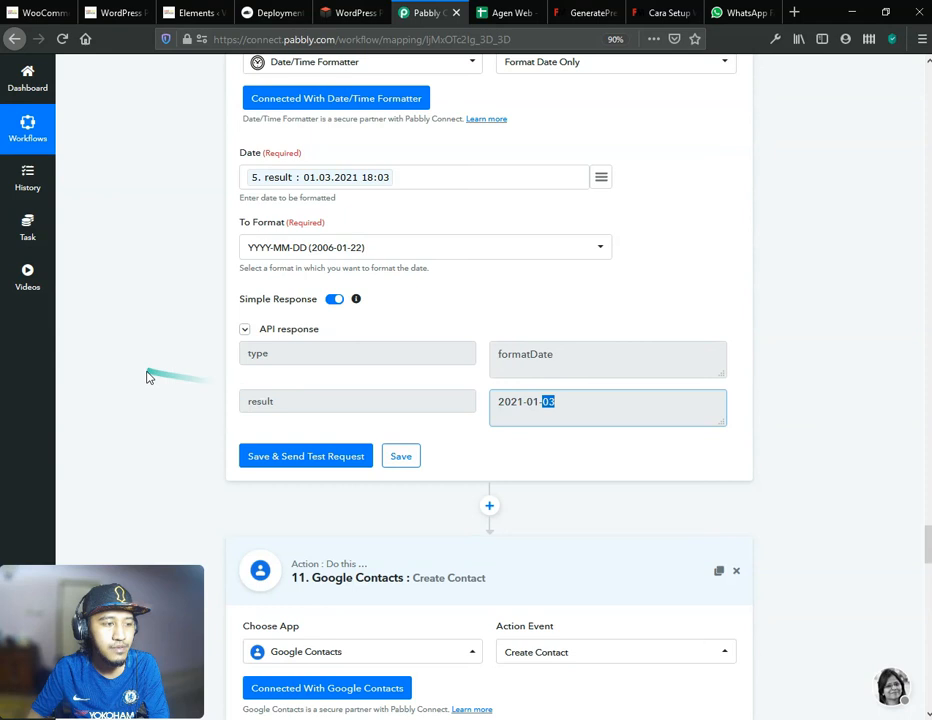
Remove the outdated date mapping from the Create Contact First Name, and check the mapping data for the step 10 result.
scroll(150, 375, down, 4)
click(434, 557)
key(BackSpace)
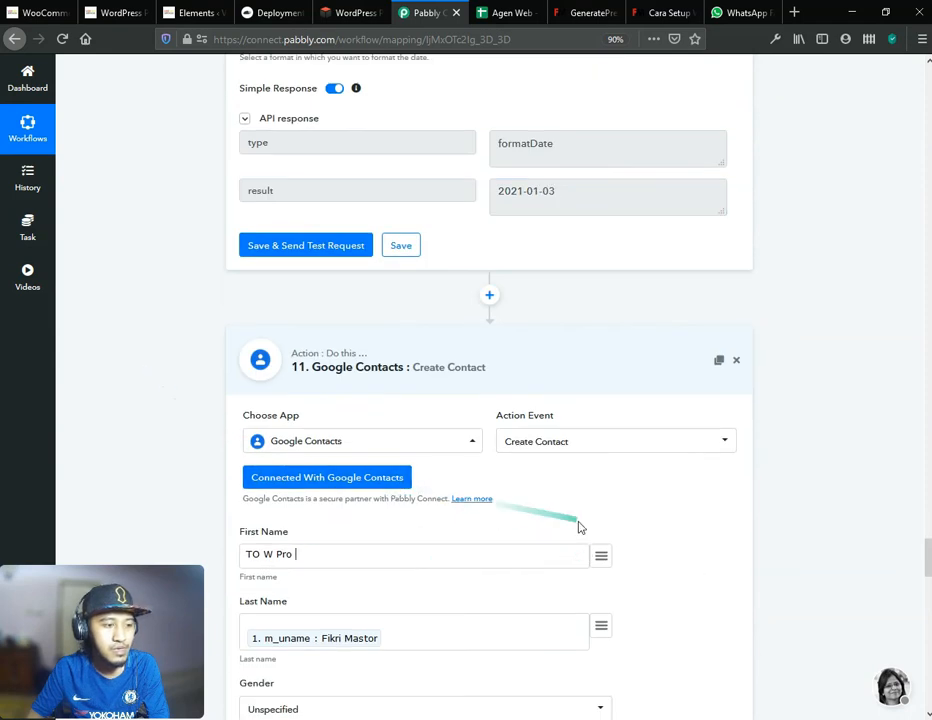
click(601, 557)
scroll(593, 433, down, 10)
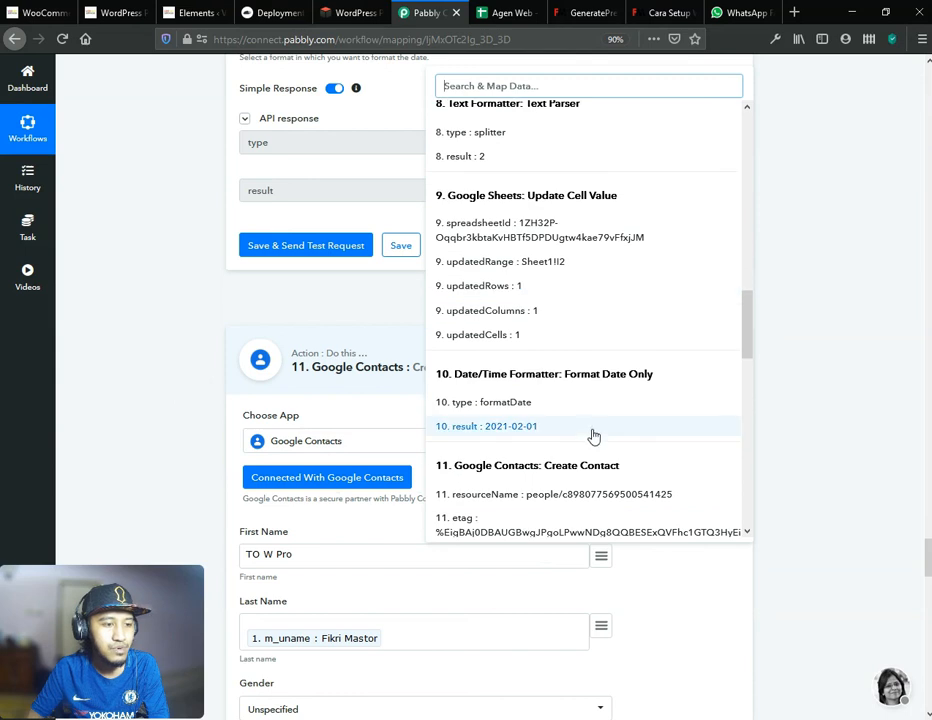
click(354, 539)
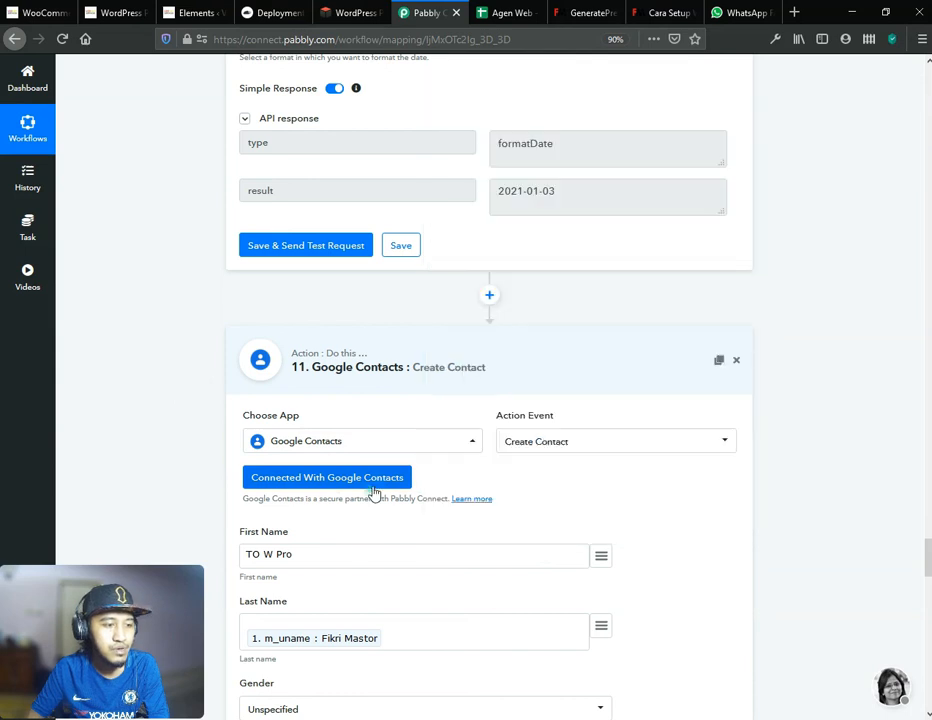
Refresh the Google Contacts connection and append the step 10 Date/Time Formatter result after "TO W Pro" in the First Name field.
click(378, 479)
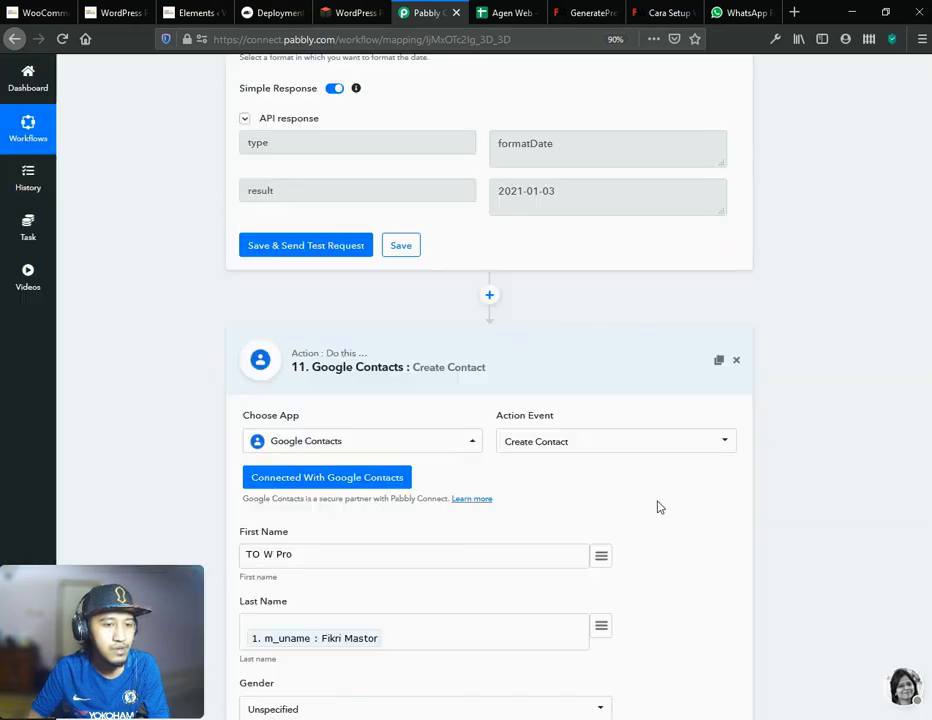
click(425, 699)
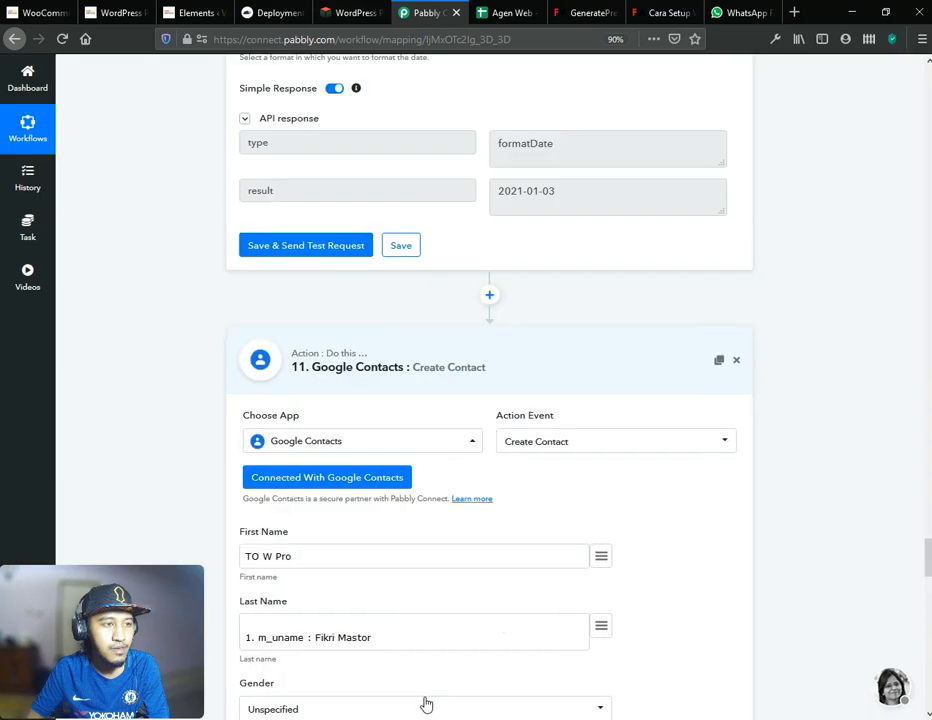
click(600, 555)
click(408, 559)
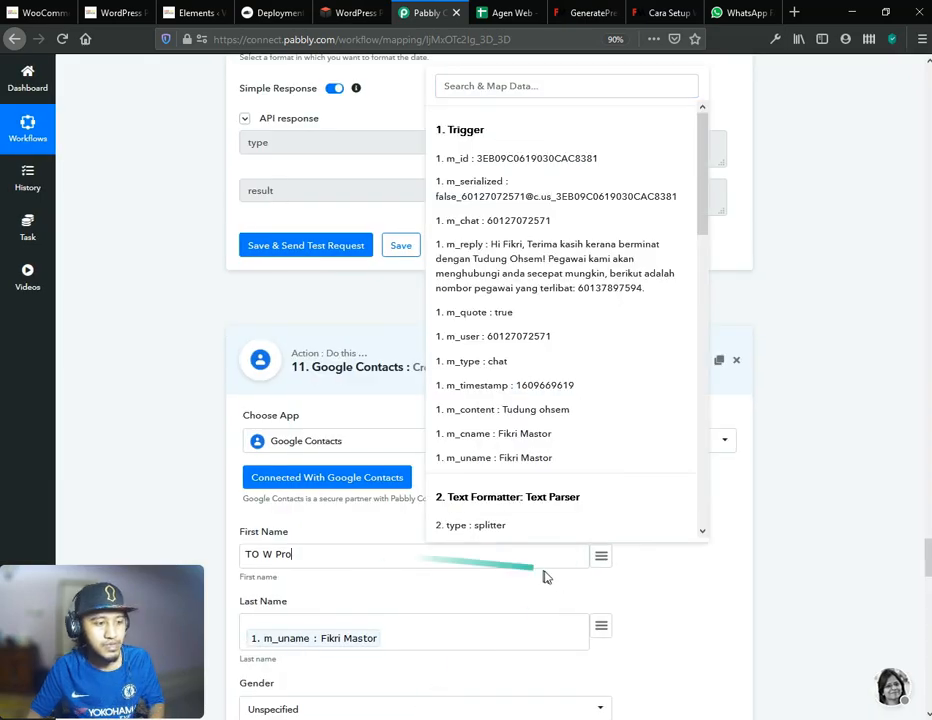
scroll(553, 433, down, 15)
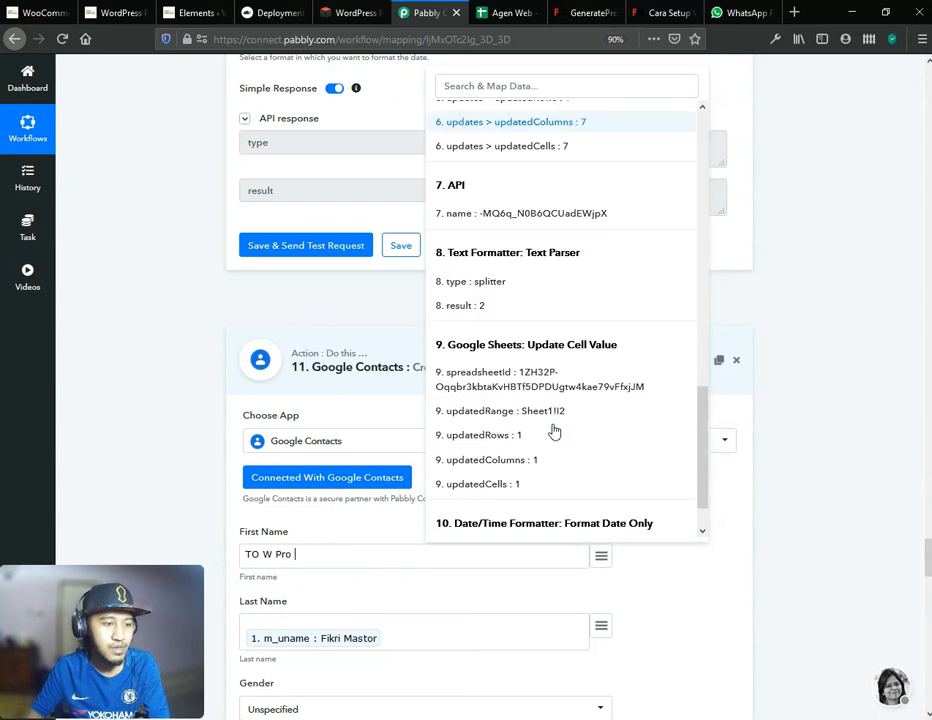
scroll(555, 447, down, 1)
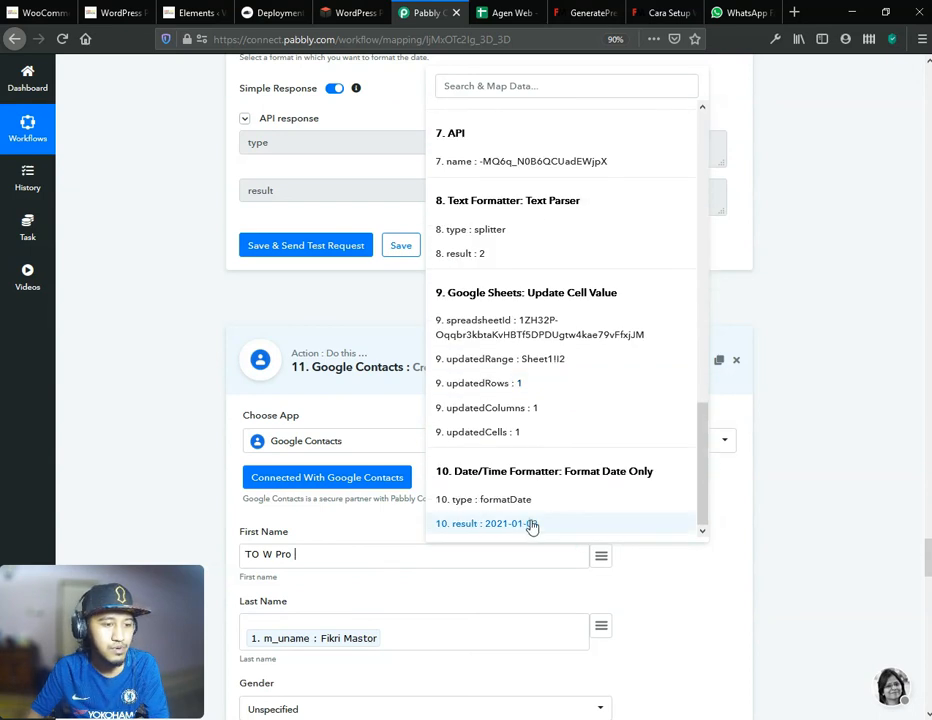
click(532, 527)
Remove the blank line before the m_uname mapping in Last Name, and check the Gender options.
scroll(722, 514, down, 4)
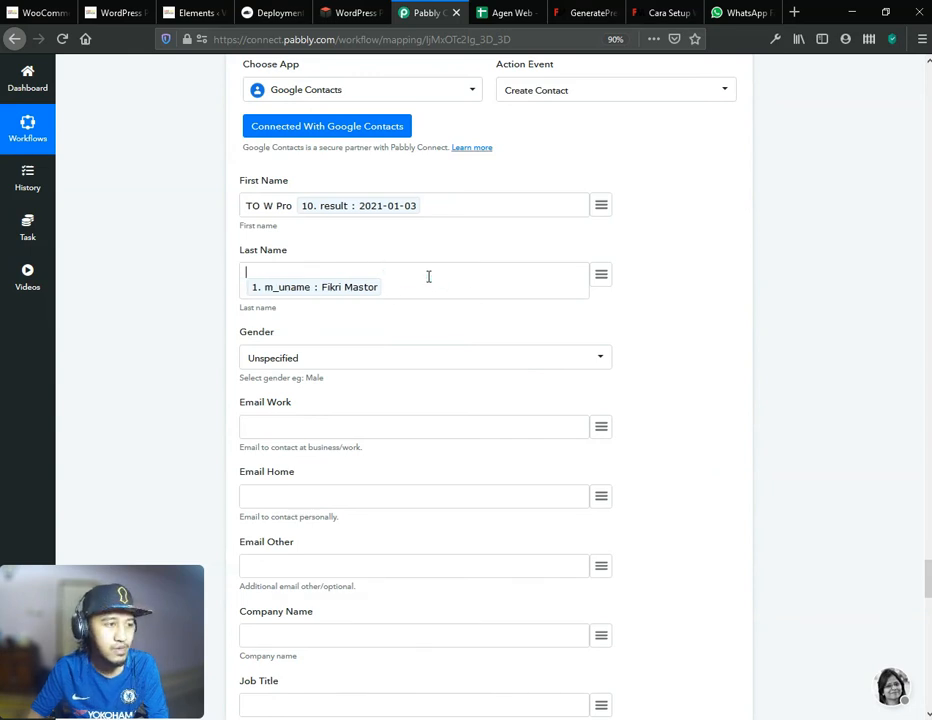
key(BackSpace)
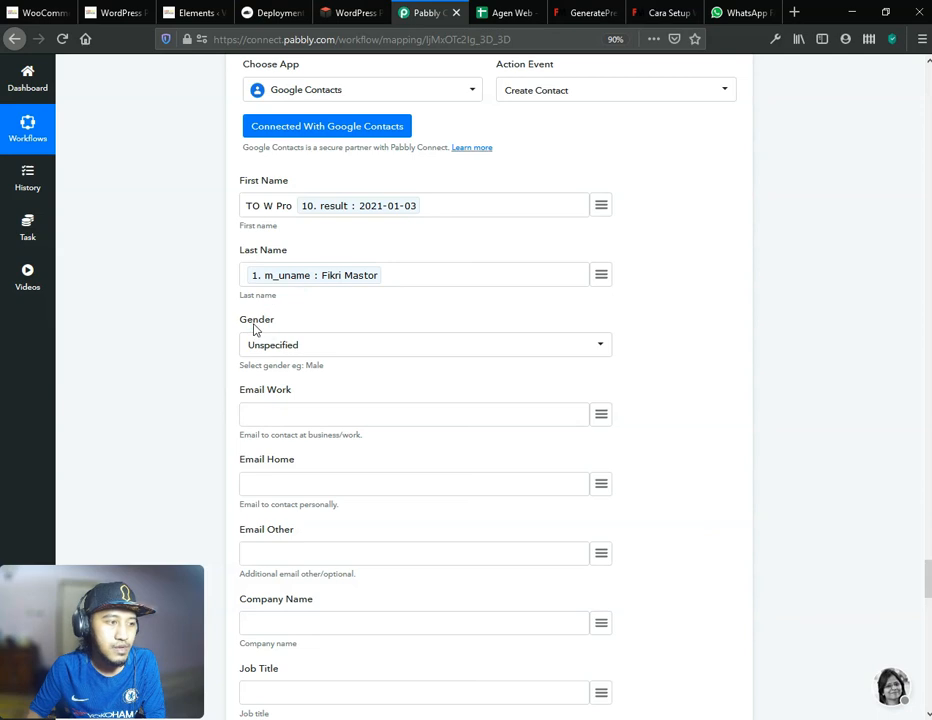
click(302, 346)
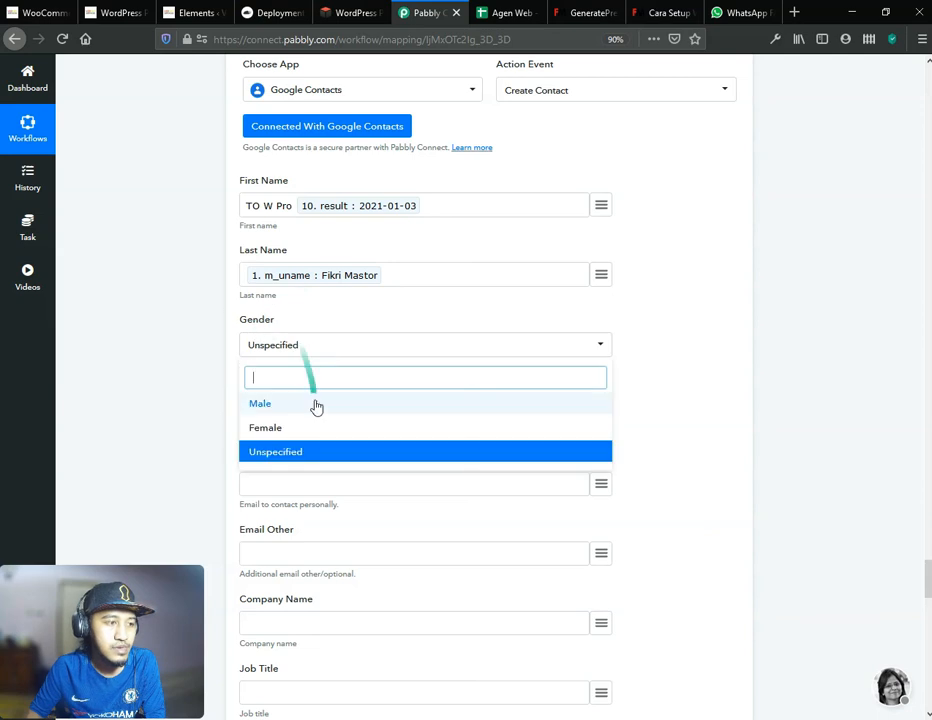
click(171, 443)
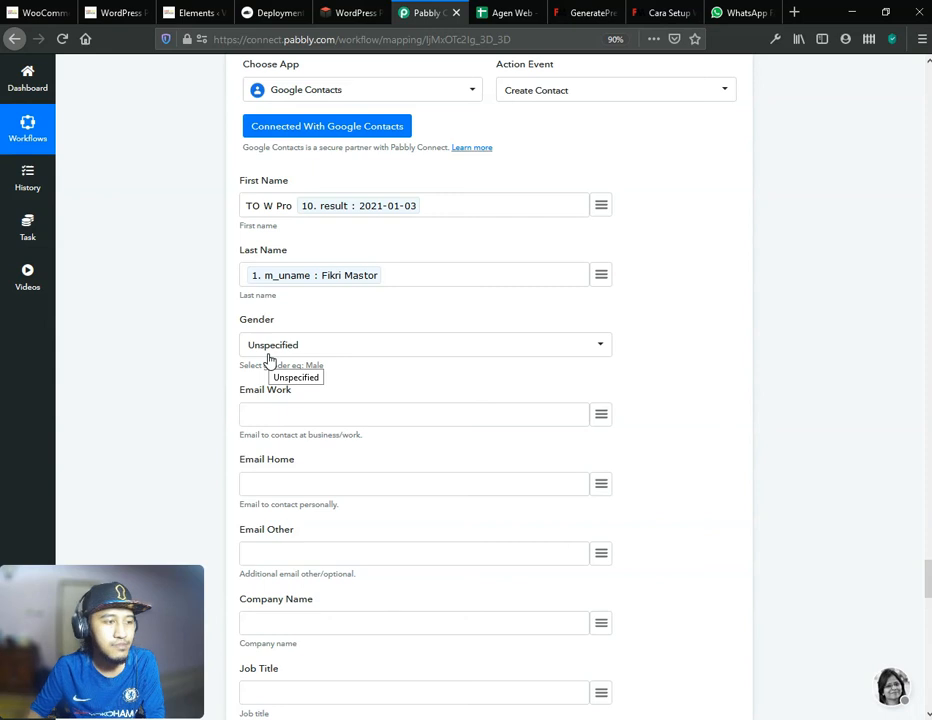
Review the Create Contact phone fields and the action events available for Google Contacts.
scroll(657, 418, down, 5)
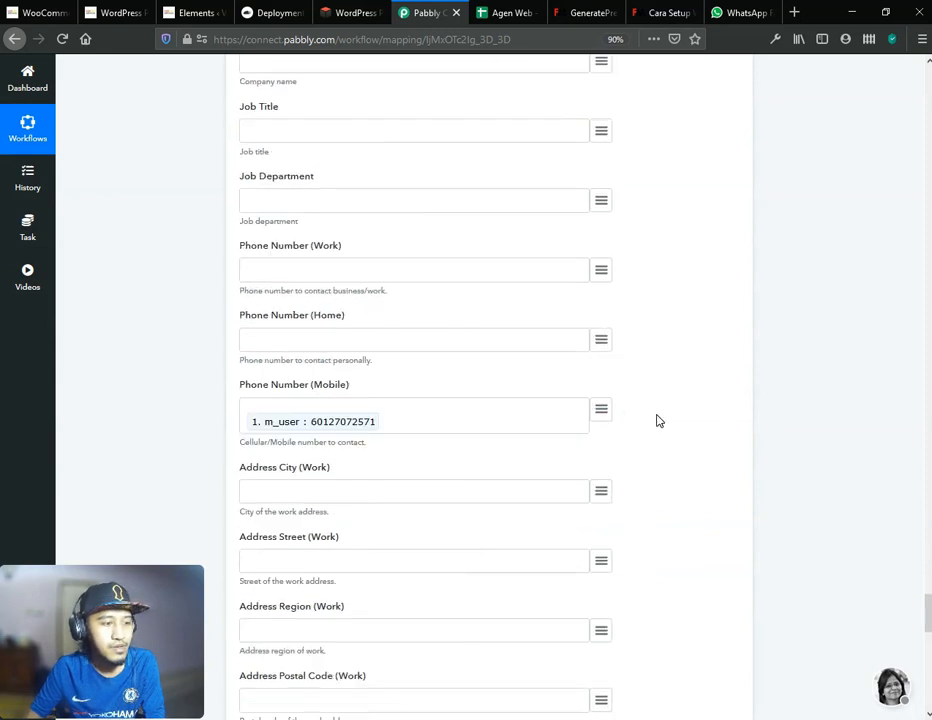
scroll(264, 237, up, 3)
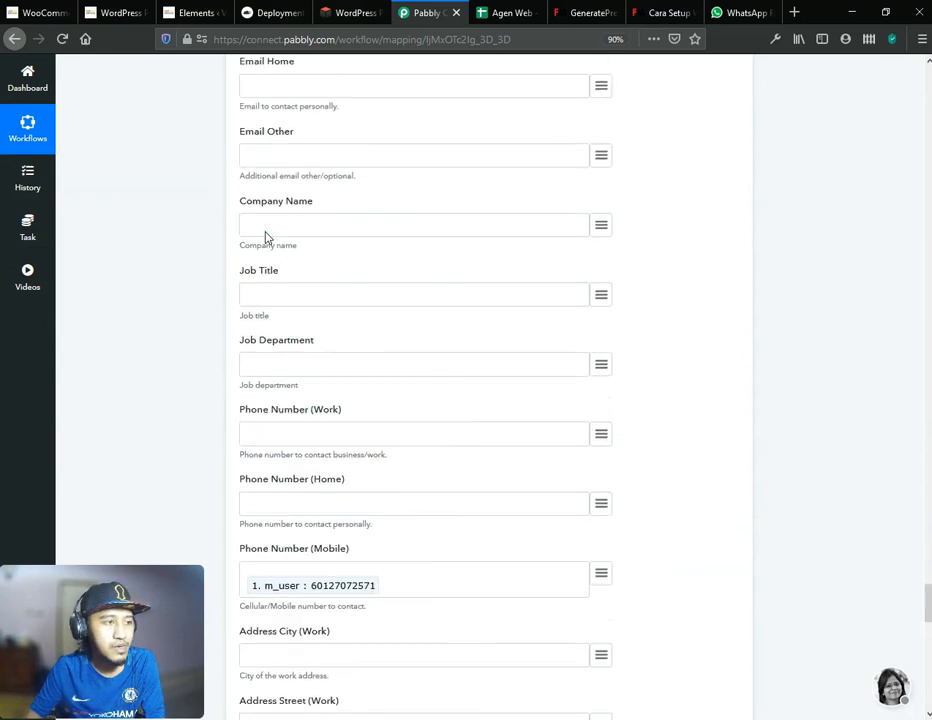
scroll(265, 237, down, 3)
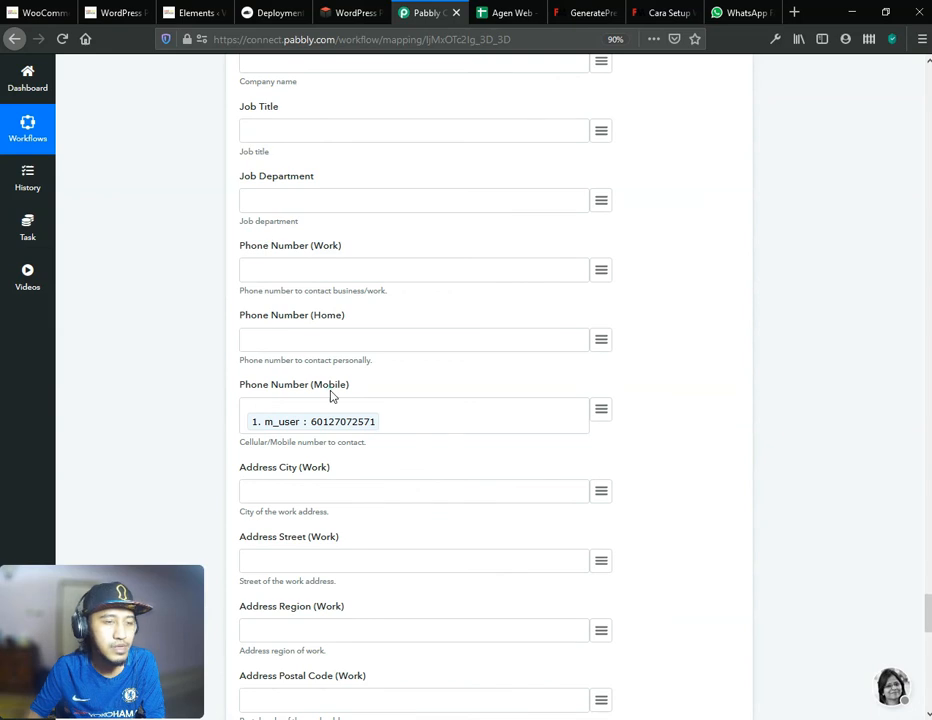
scroll(757, 368, up, 12)
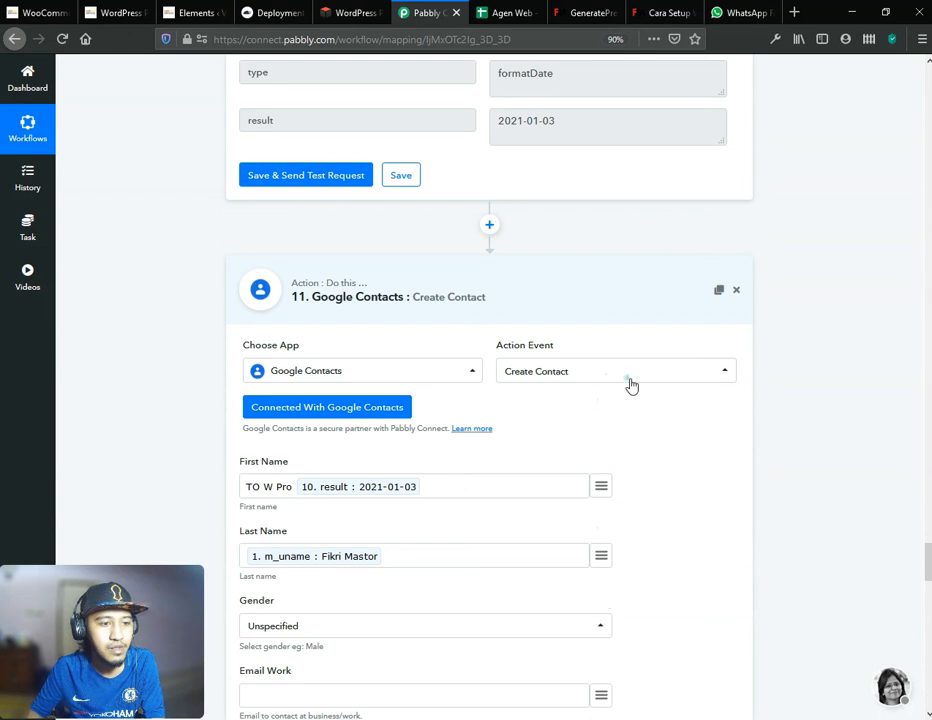
click(631, 386)
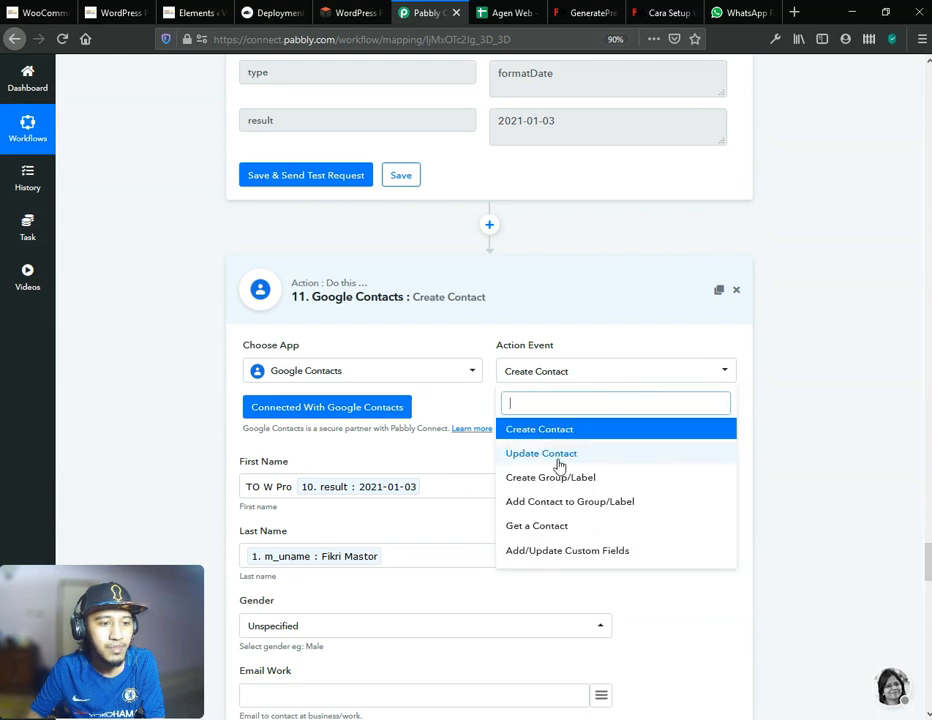
scroll(771, 460, down, 8)
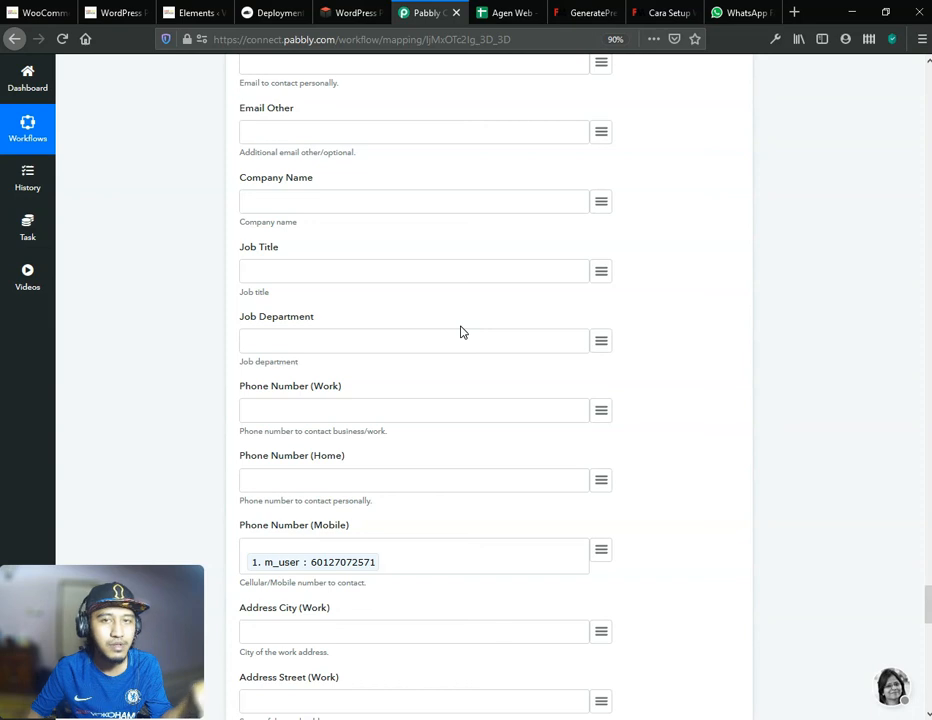
Replace the Phone Number (Mobile) mapping with the trigger's m_chat value.
scroll(304, 490, down, 5)
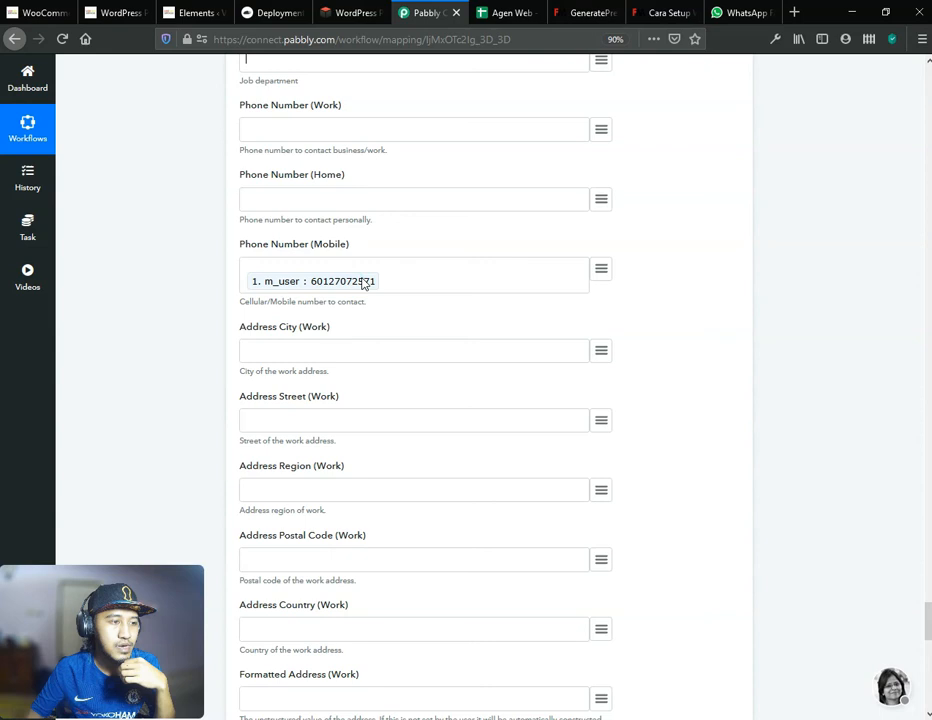
key(Tab)
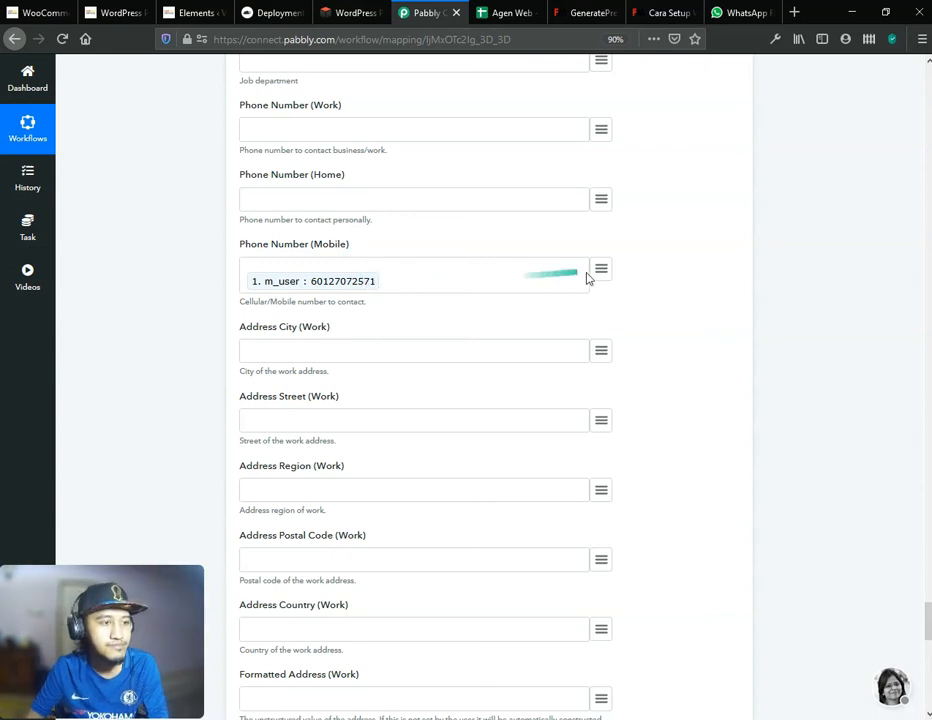
click(550, 273)
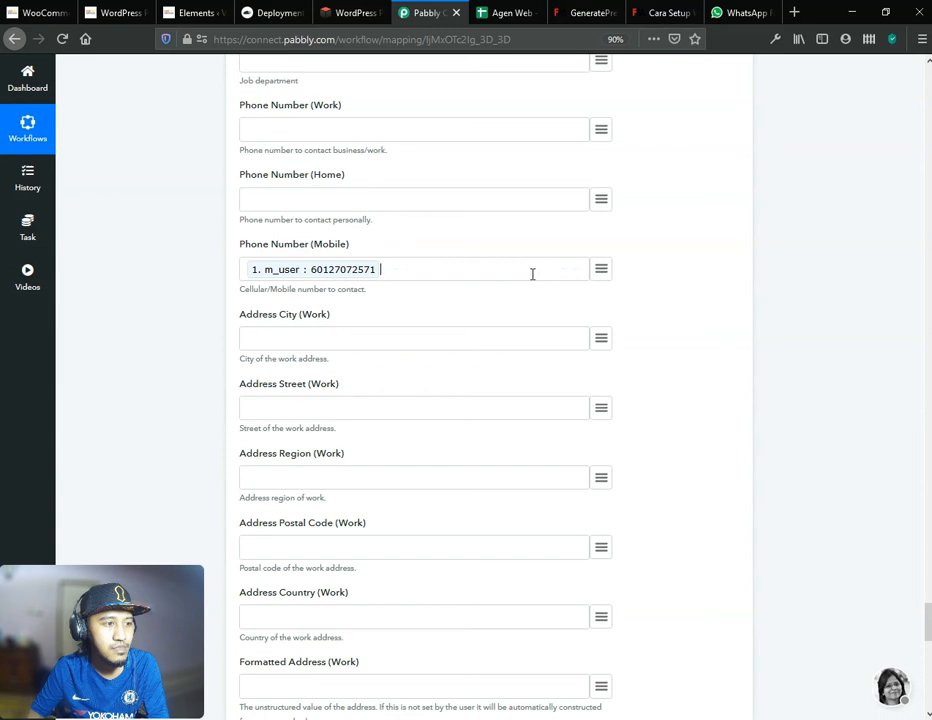
key(BackSpace)
click(603, 271)
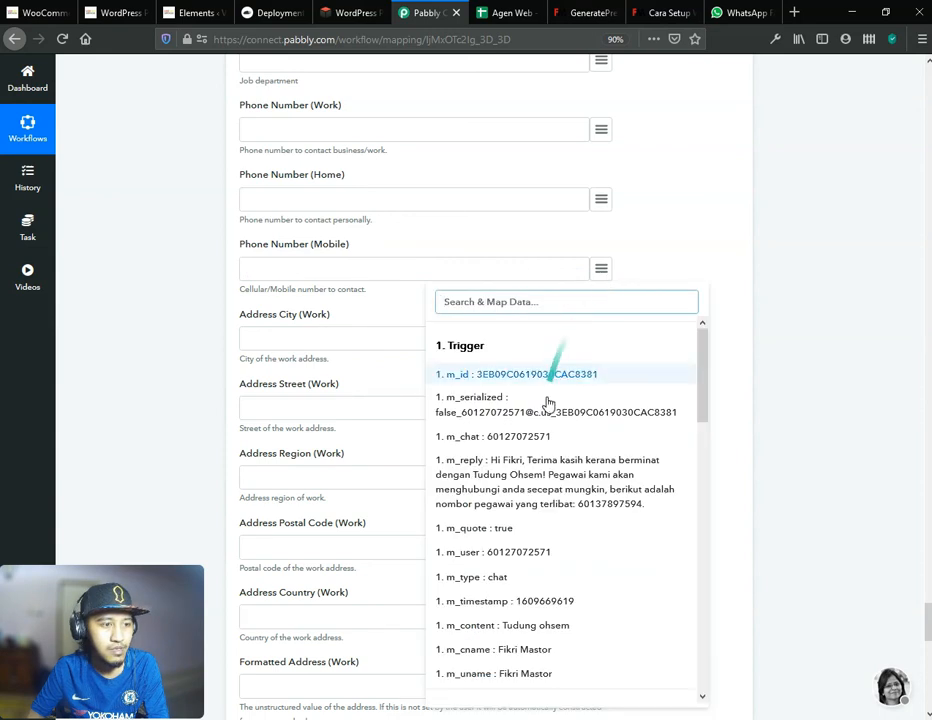
click(537, 436)
Examine the remaining Create Contact fields, from the addresses and birth date to the custom fields.
scroll(686, 390, down, 3)
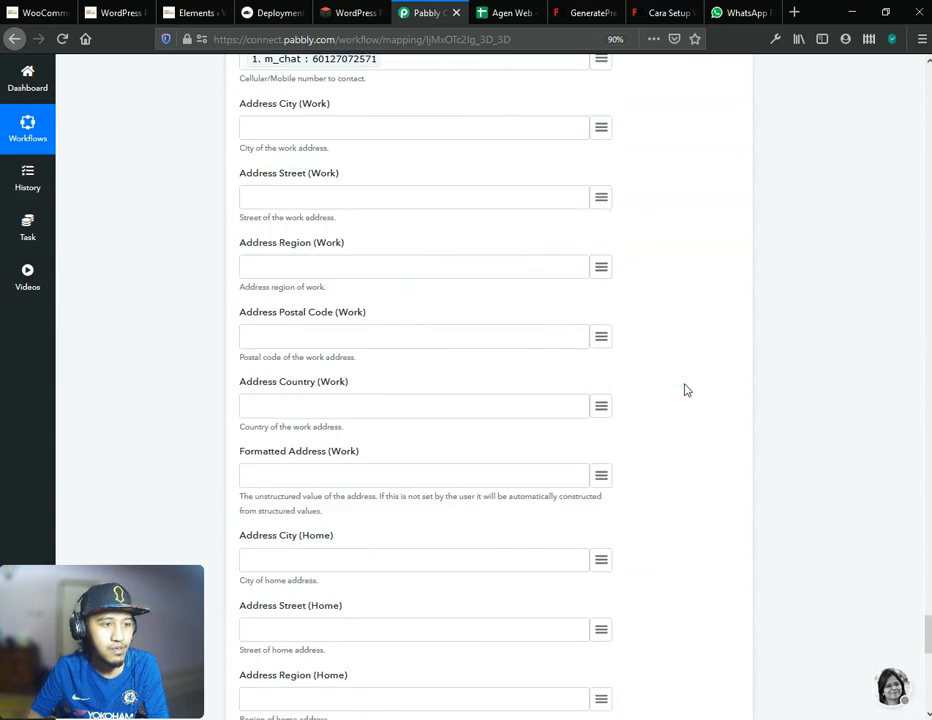
scroll(686, 390, down, 7)
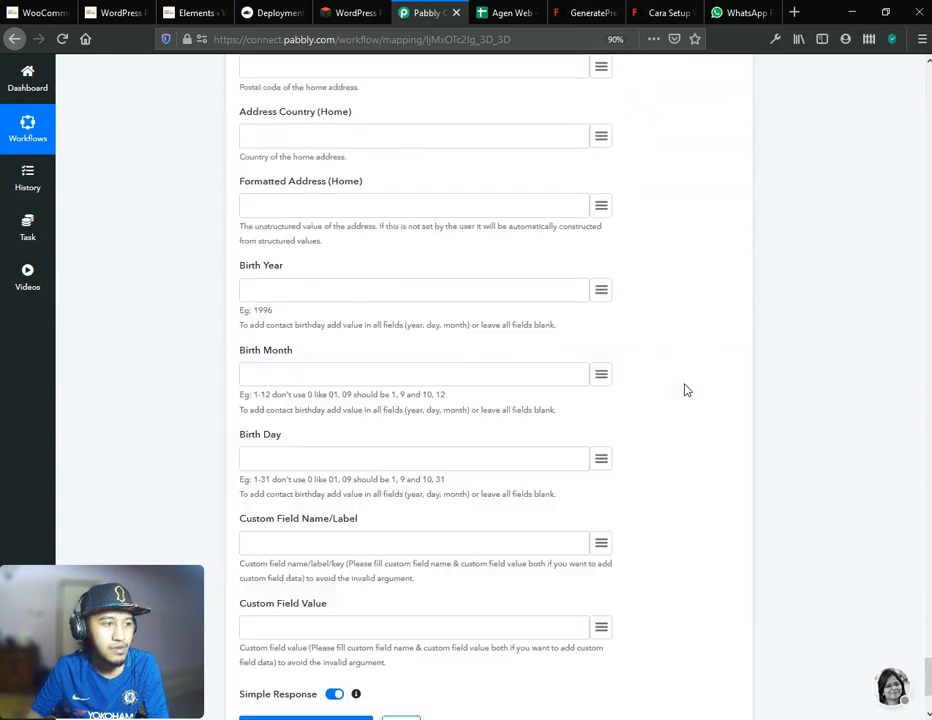
scroll(686, 390, down, 2)
scroll(686, 390, up, 2)
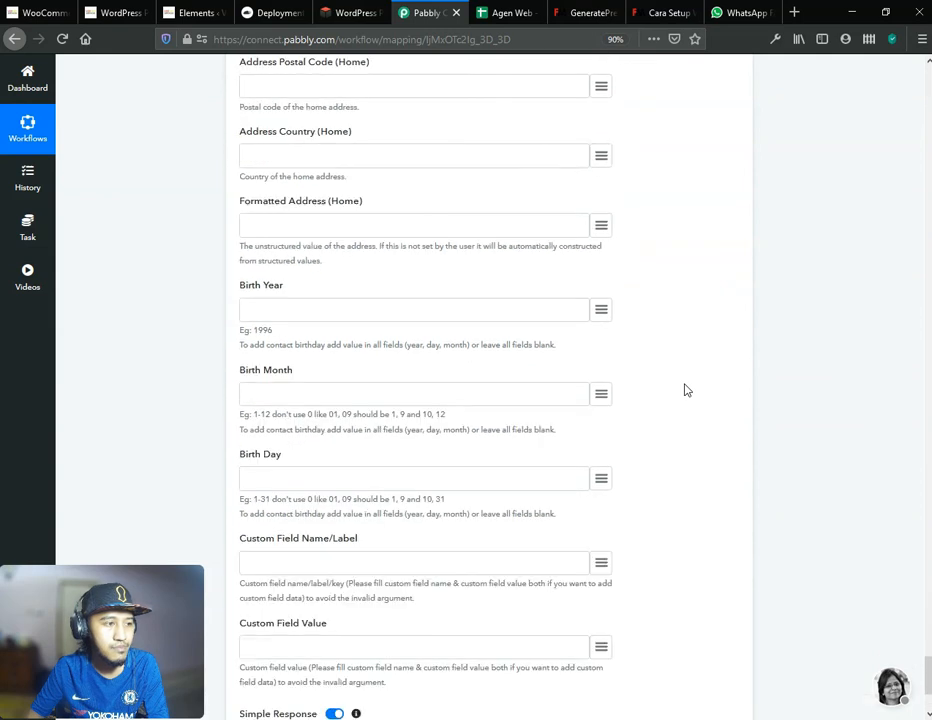
scroll(686, 390, down, 2)
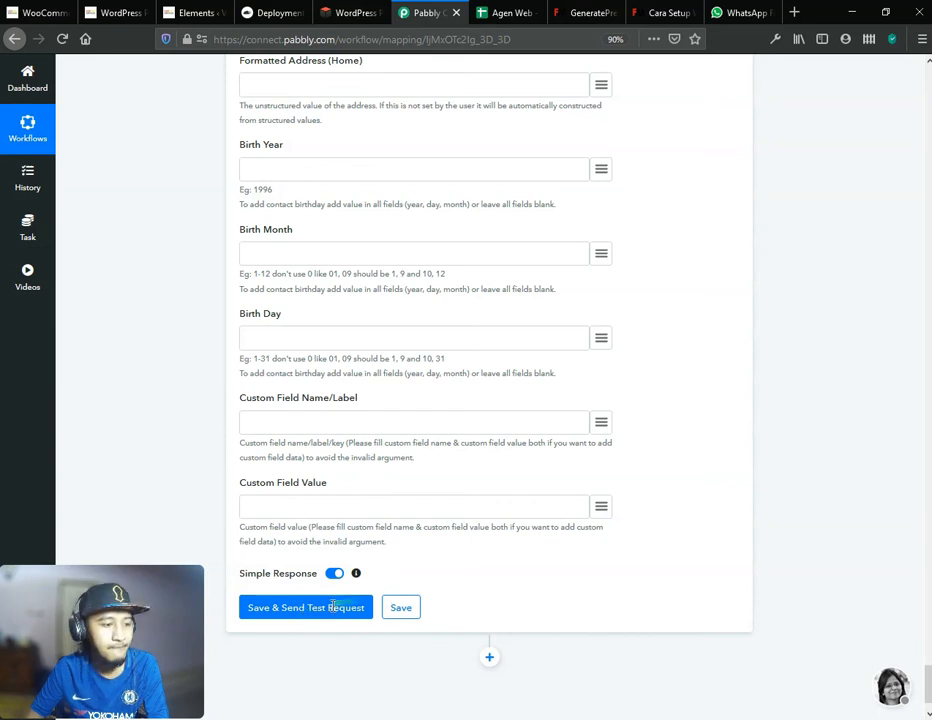
scroll(717, 518, down, 2)
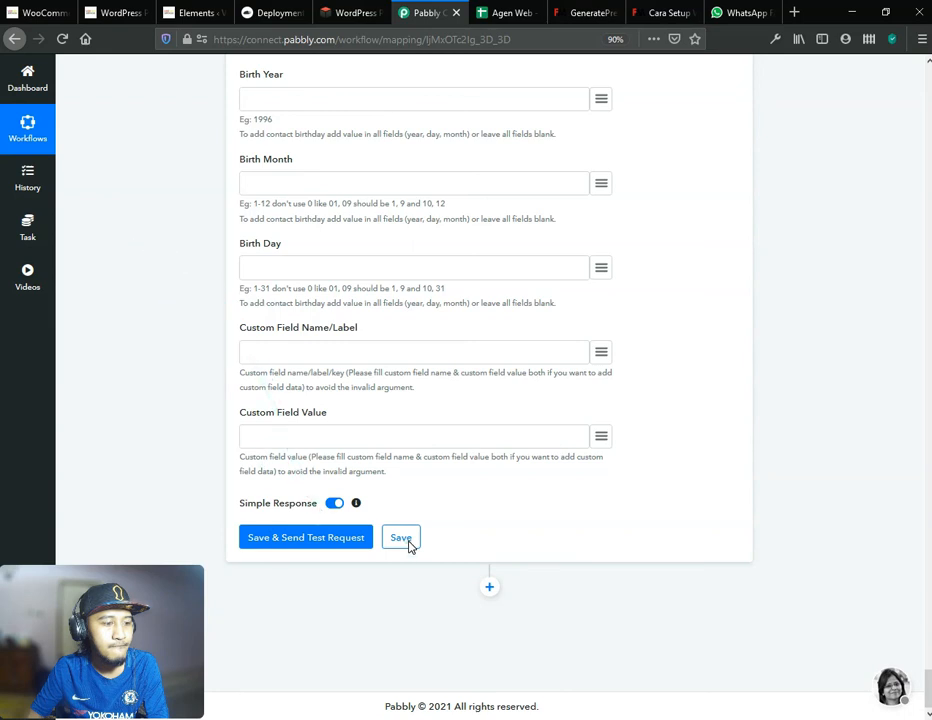
scroll(409, 546, up, 3)
scroll(409, 546, down, 3)
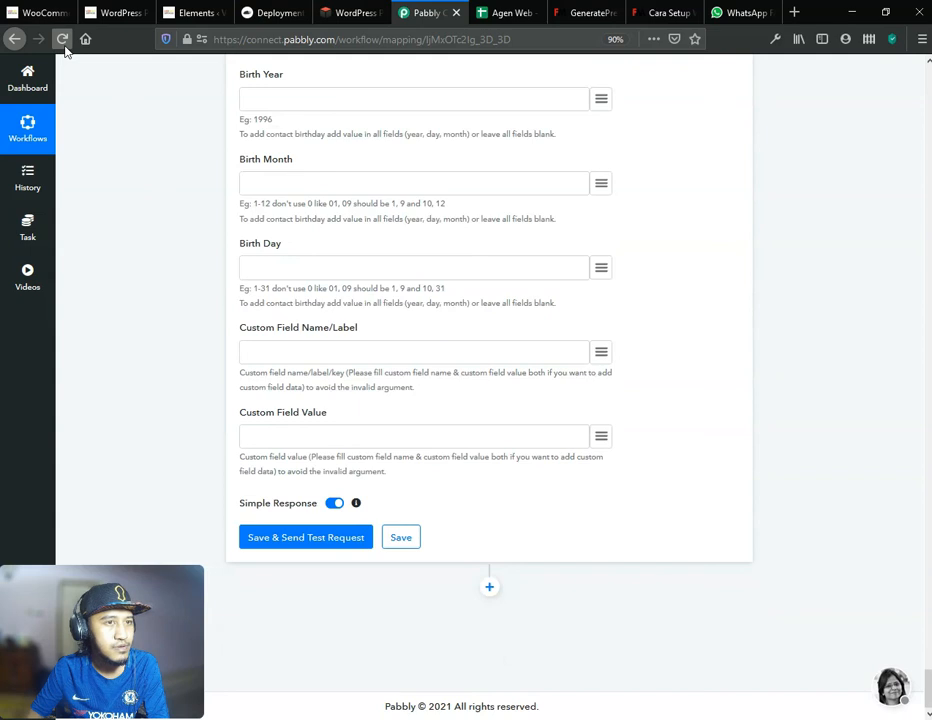
Reopen the workflow from its copied URL in a new browser tab and close the old workflow tab.
click(325, 39)
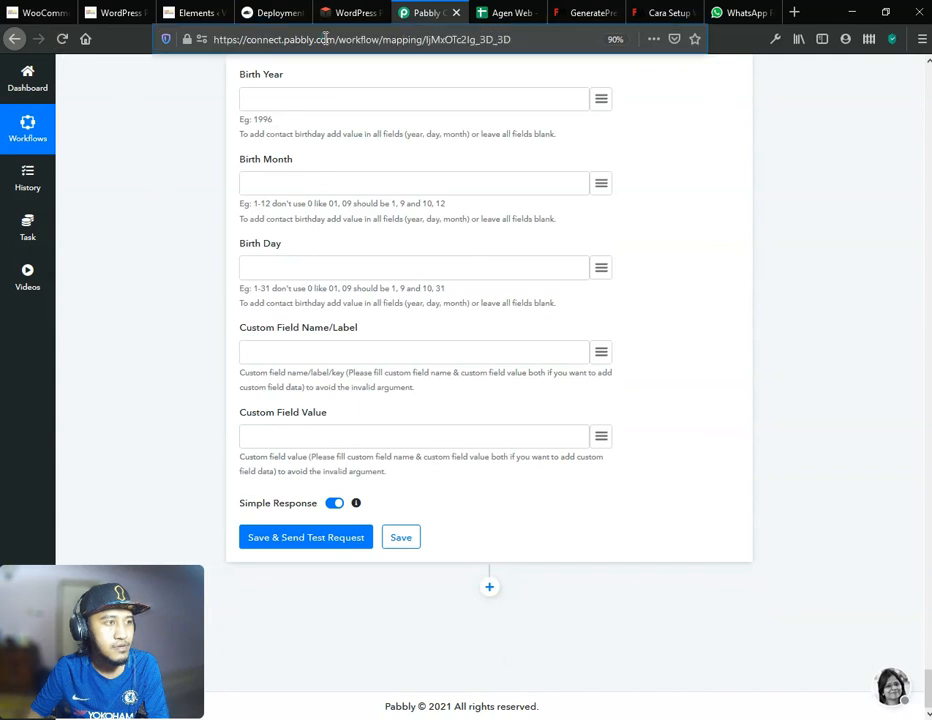
key(Return)
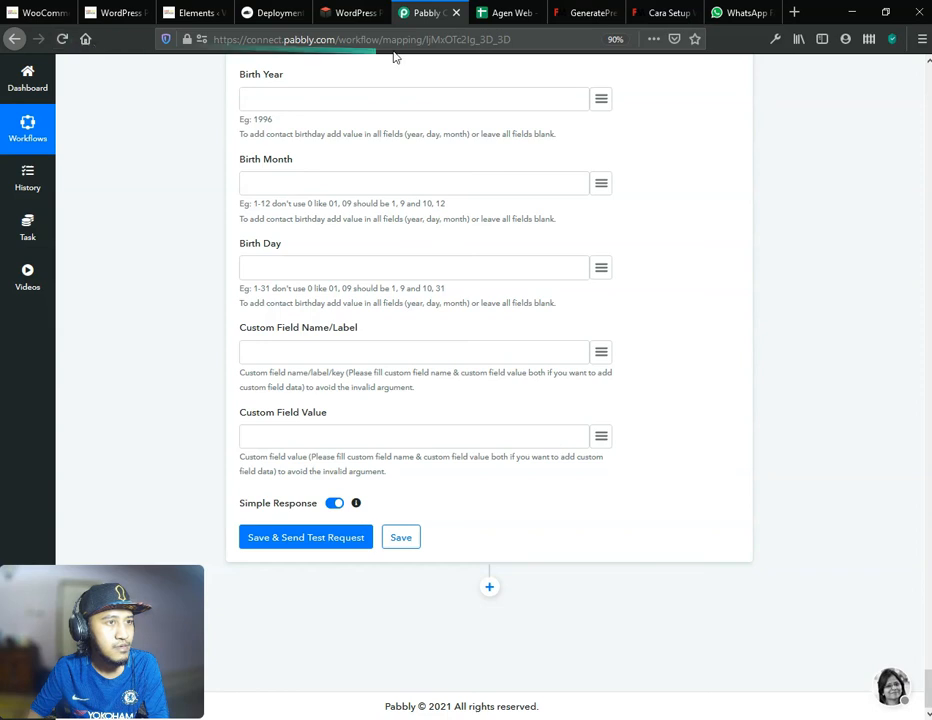
right_click(462, 39)
click(490, 86)
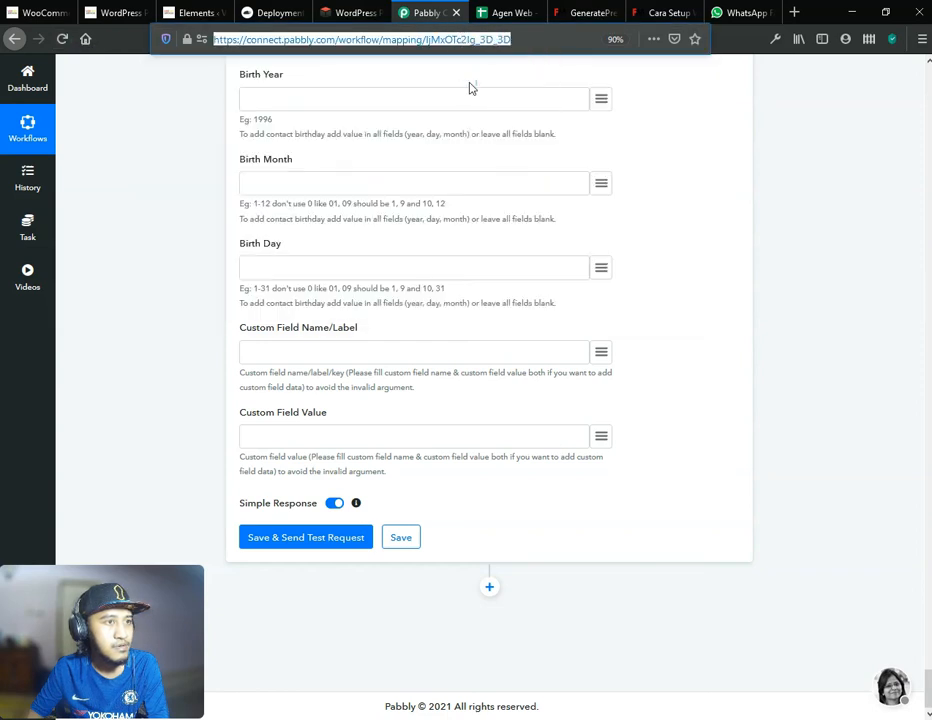
click(790, 11)
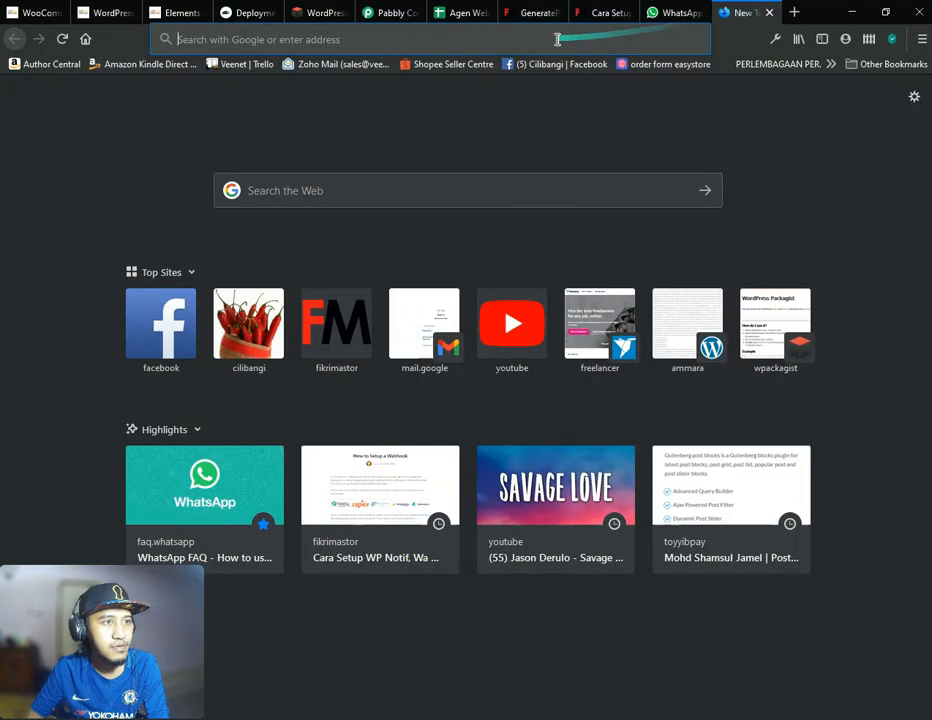
right_click(558, 37)
click(600, 119)
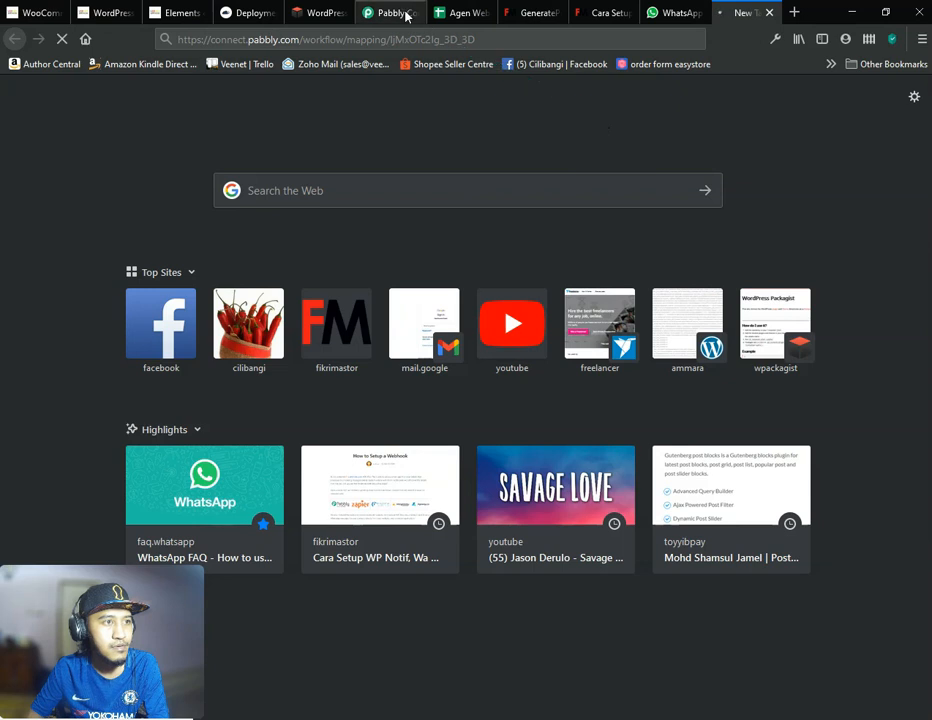
click(409, 14)
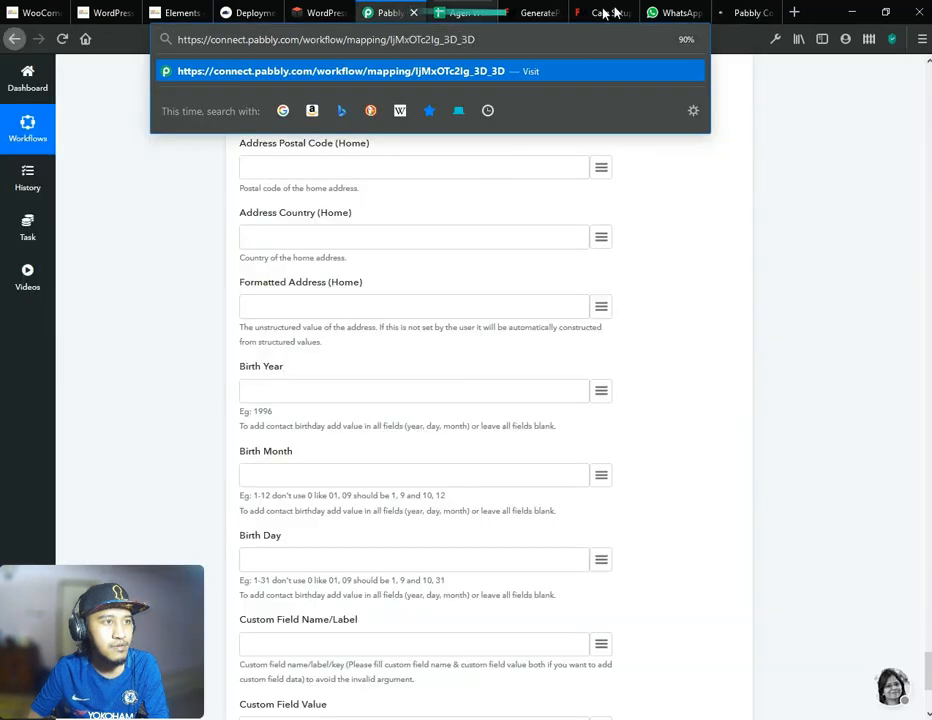
click(414, 13)
click(716, 10)
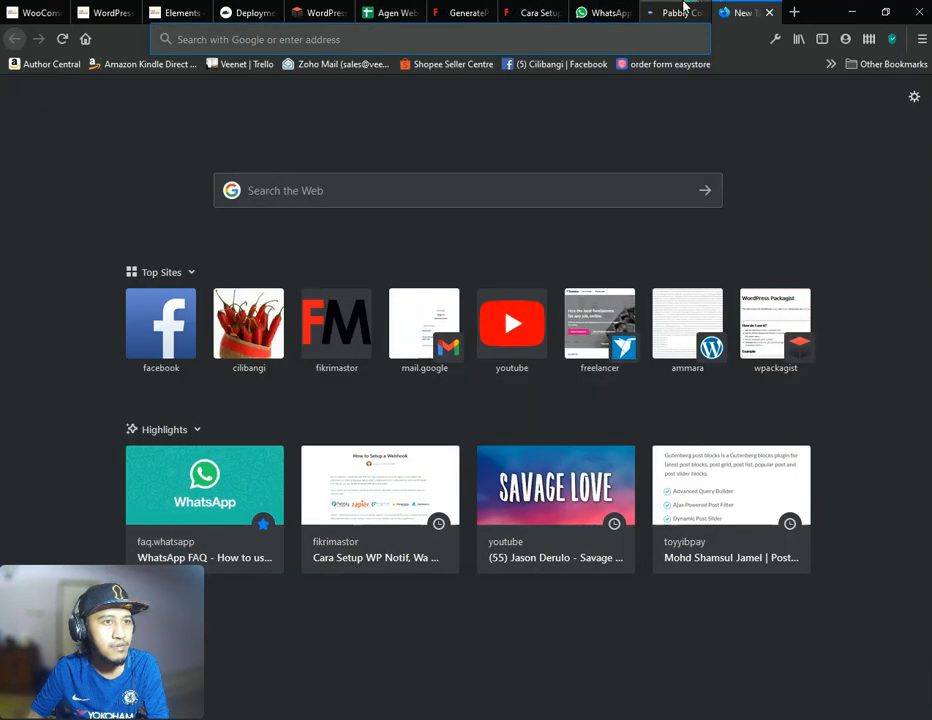
click(672, 12)
Add an action step after the Date/Time Formatter step and choose Google Contacts as its app.
scroll(551, 382, down, 4)
scroll(553, 382, down, 6)
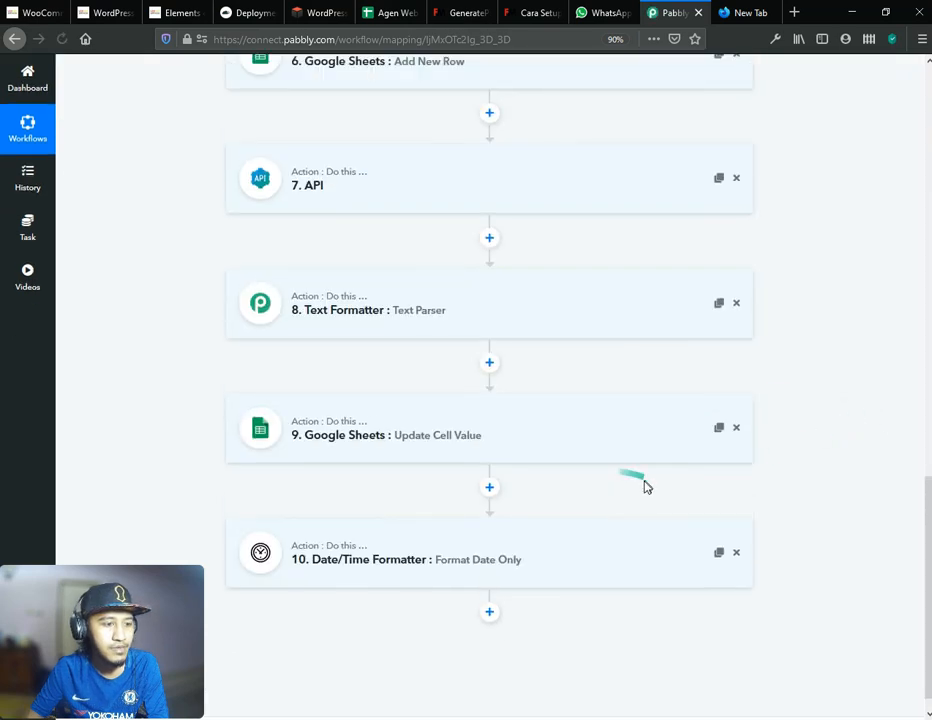
click(489, 591)
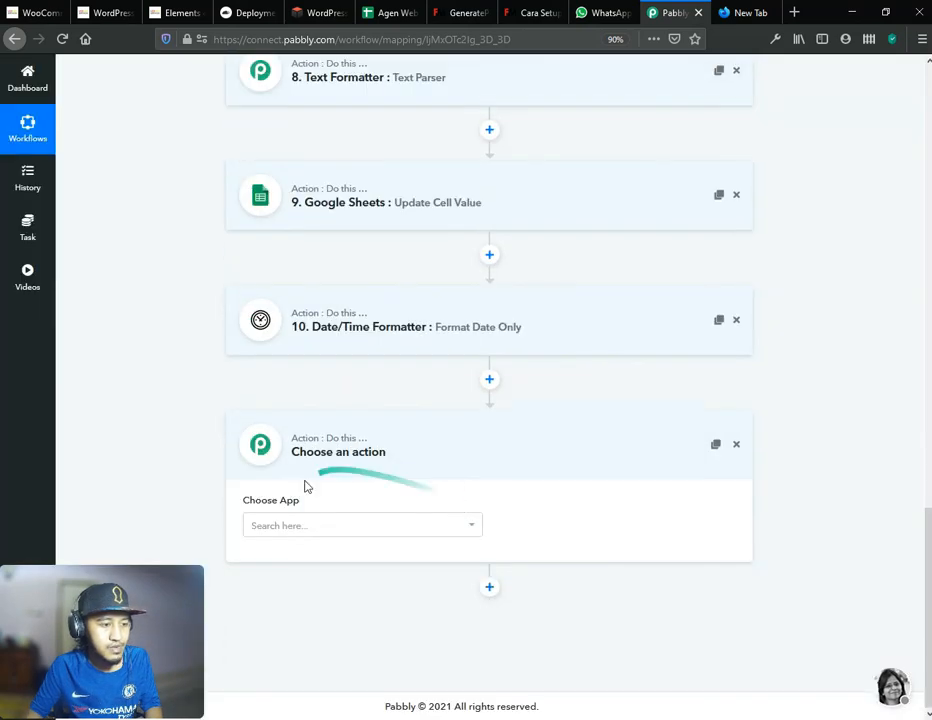
click(305, 532)
scroll(374, 416, down, 1)
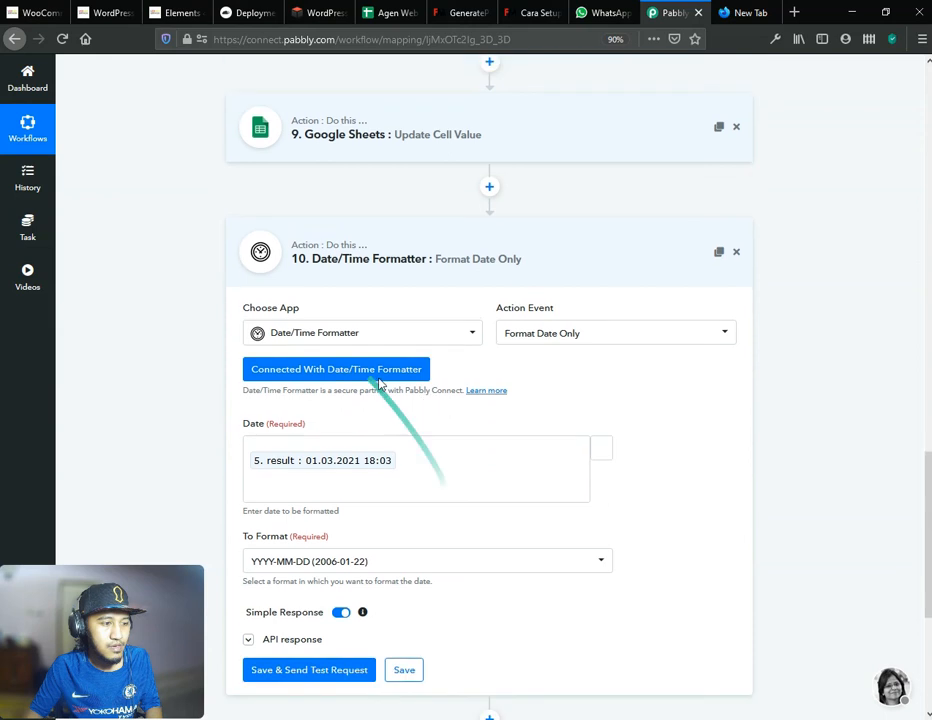
scroll(420, 420, down, 4)
click(429, 532)
text(conta)
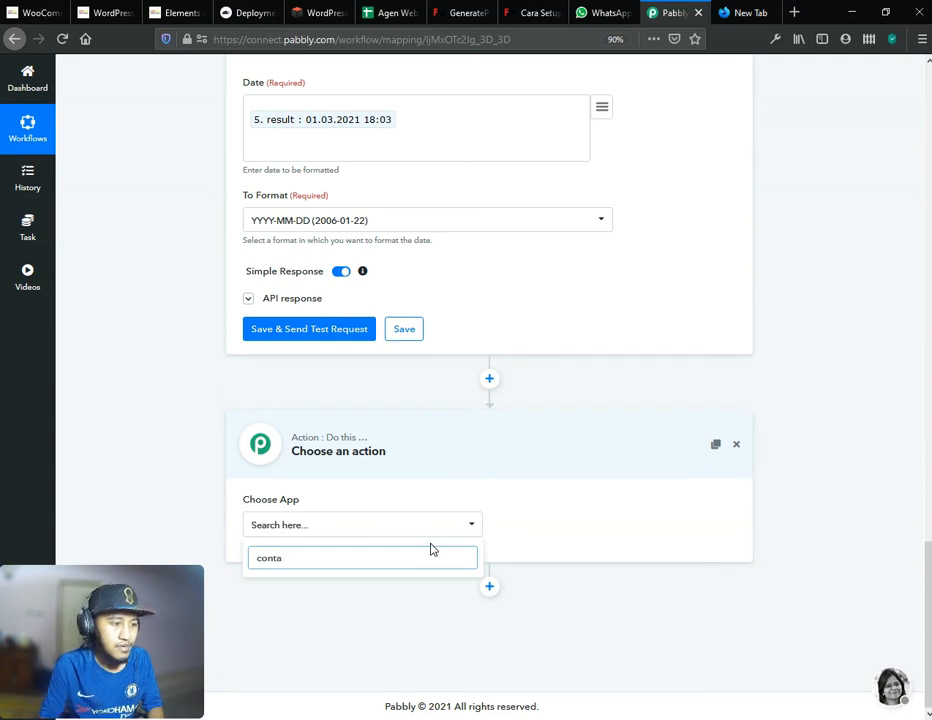
key(BackSpace)
key(BackSpace)
key(BackSpace)
key(BackSpace)
key(BackSpace)
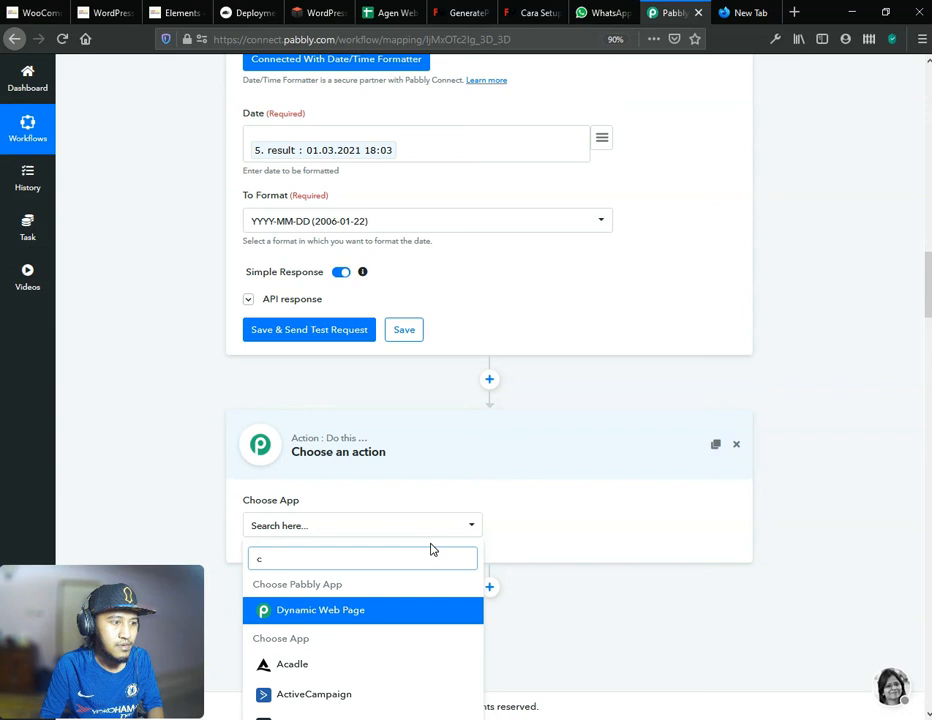
text(cont)
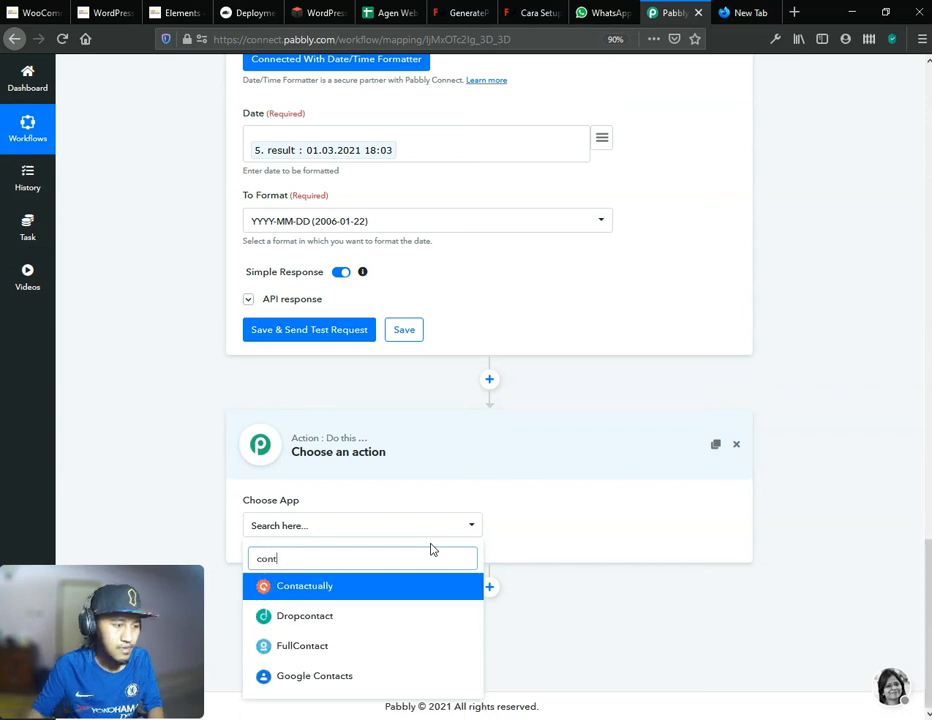
click(353, 677)
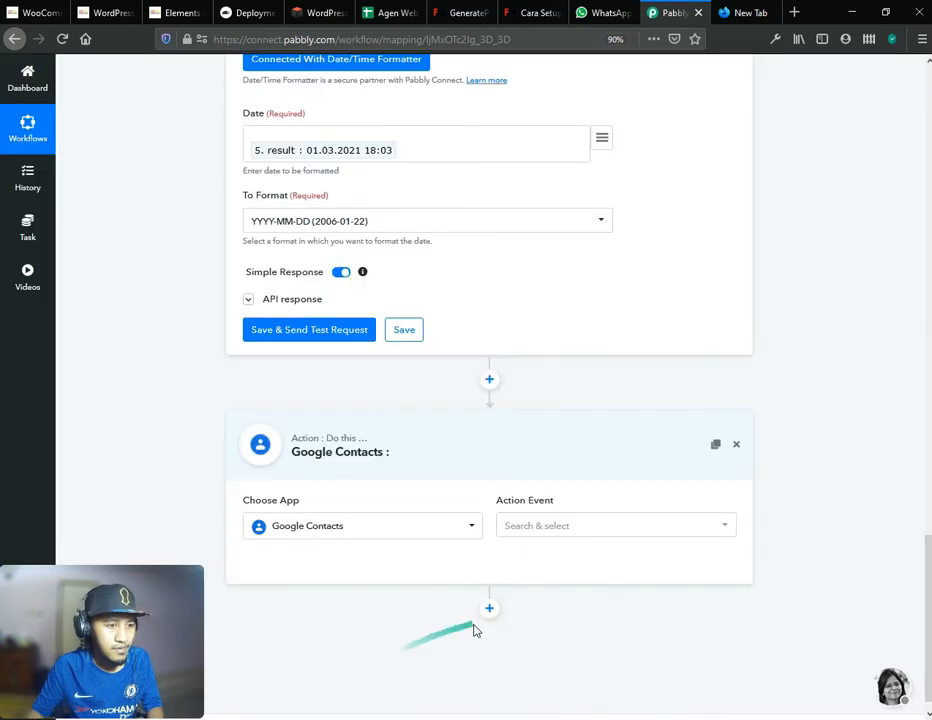
Set the Google Contacts action event to Create Contact.
click(551, 527)
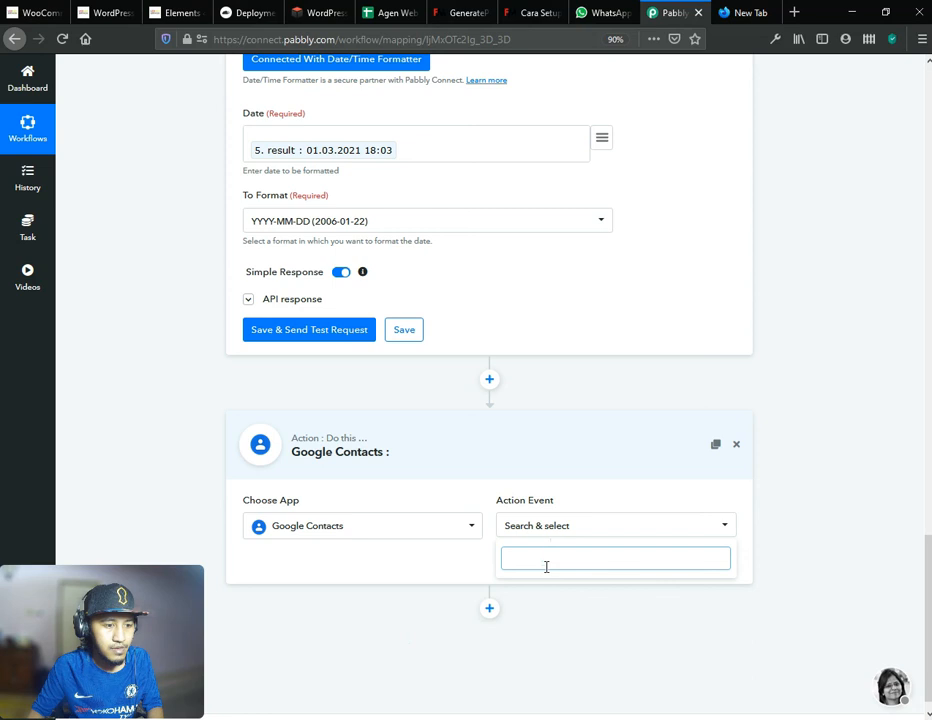
click(558, 538)
click(558, 537)
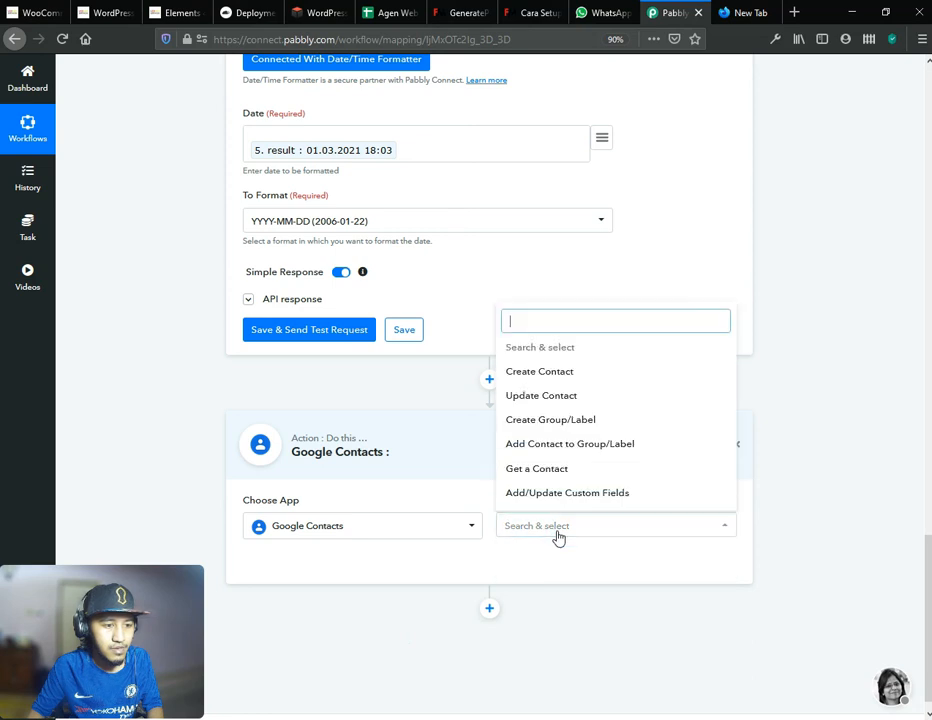
click(537, 372)
scroll(510, 562, down, 1)
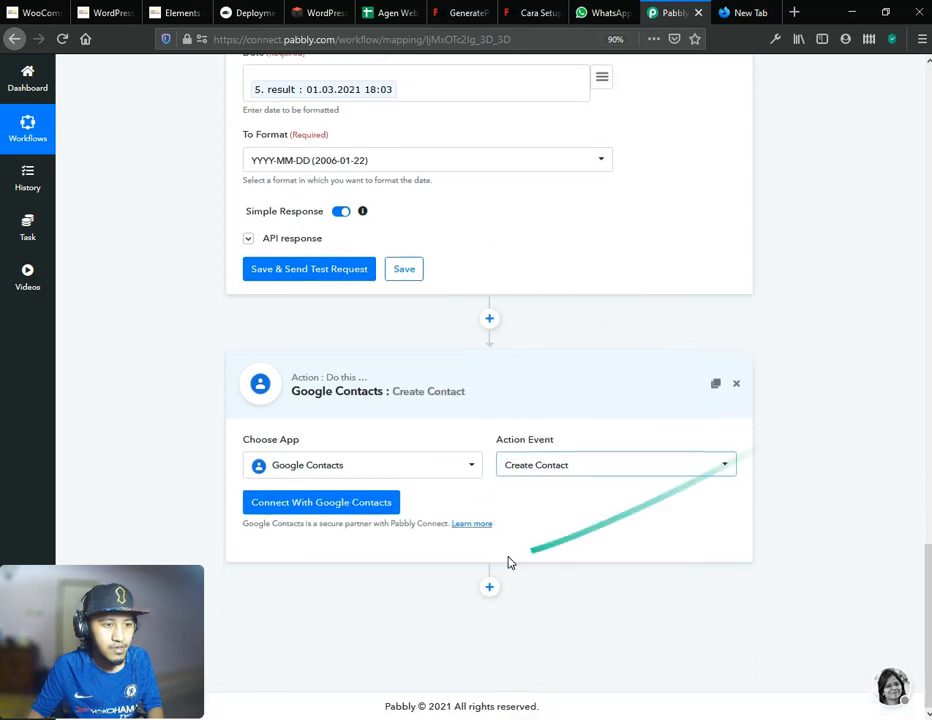
Connect the Create Contact action with the existing Veenet Google Contacts credentials.
click(345, 508)
click(501, 150)
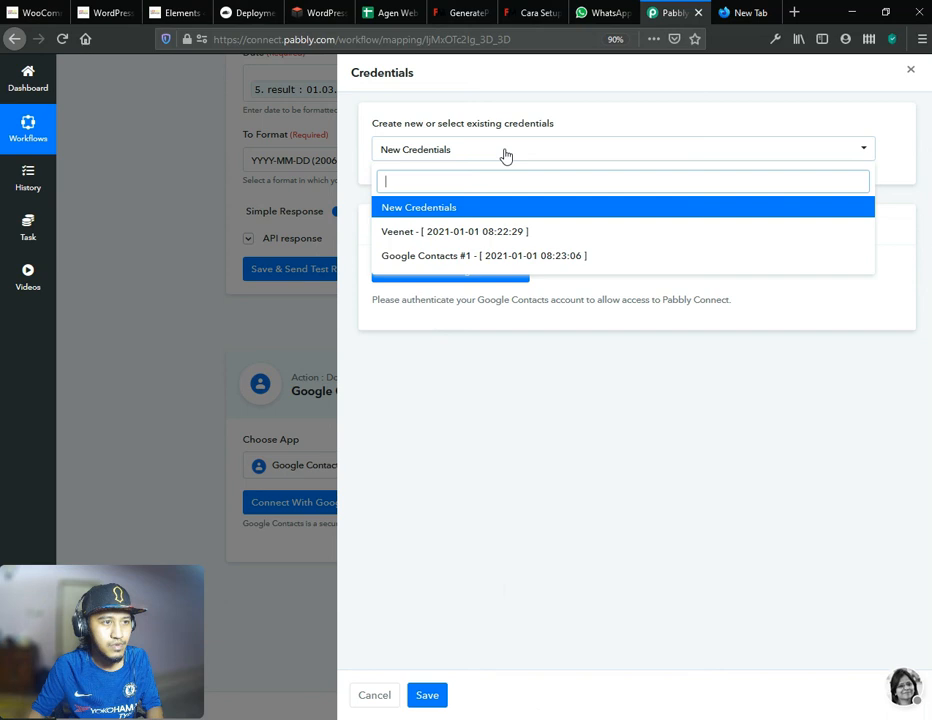
click(469, 233)
click(428, 697)
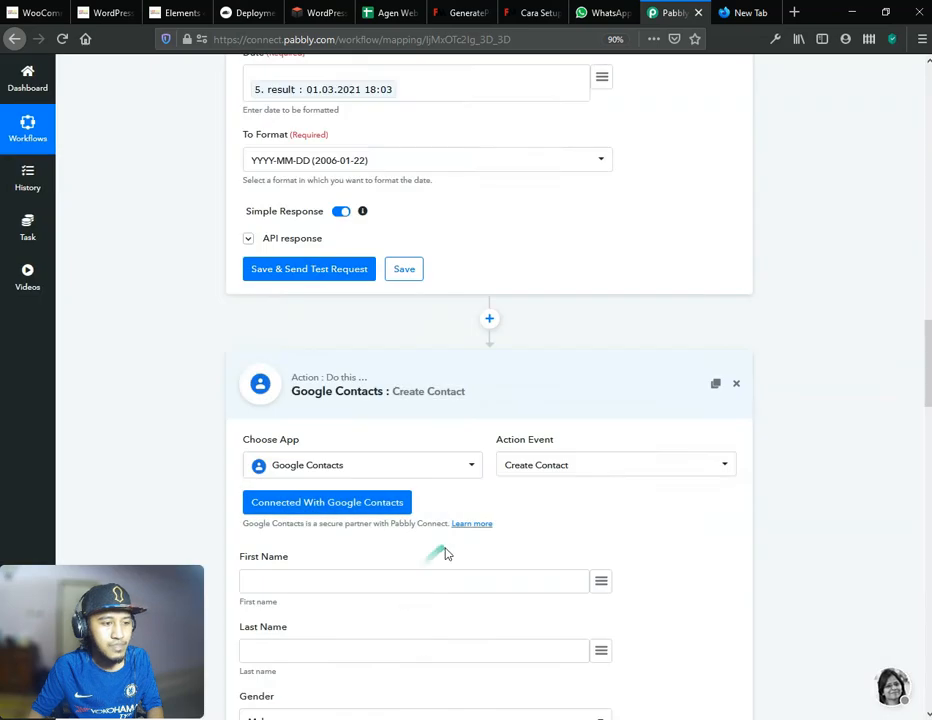
Fill First Name with "TO W Pro" followed by the step 10 date result.
scroll(490, 500, down, 3)
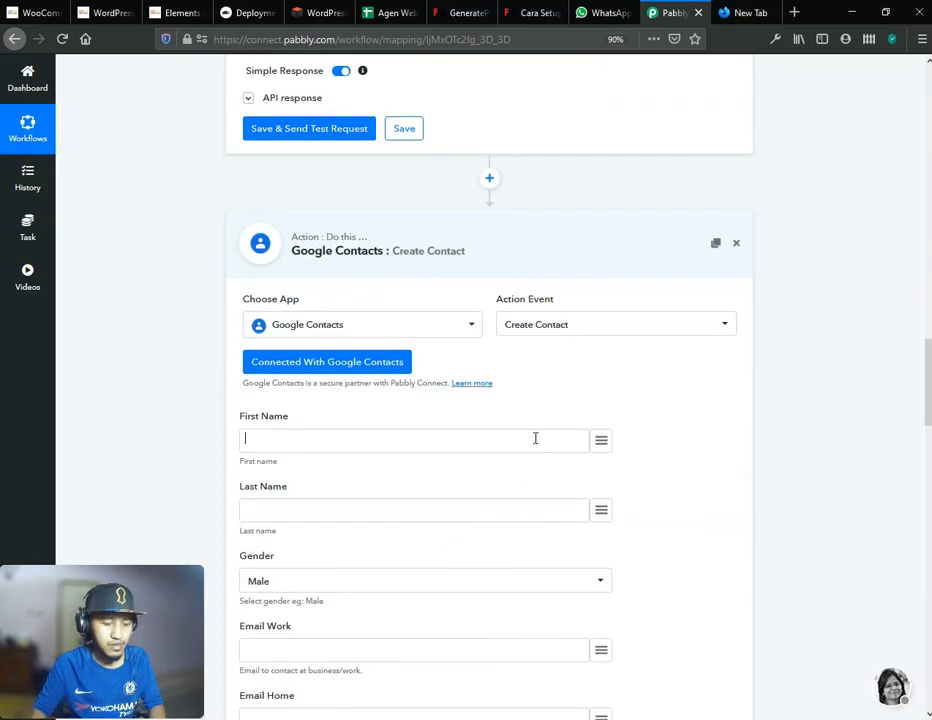
text(TO)
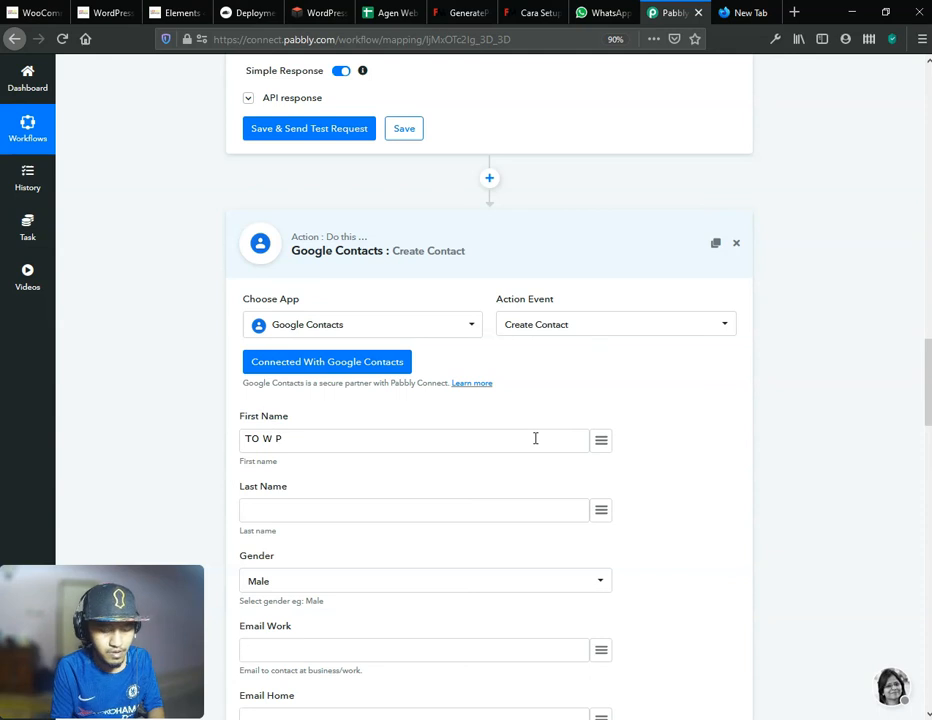
text(W Pro)
scroll(515, 200, up, 3)
scroll(560, 300, down, 3)
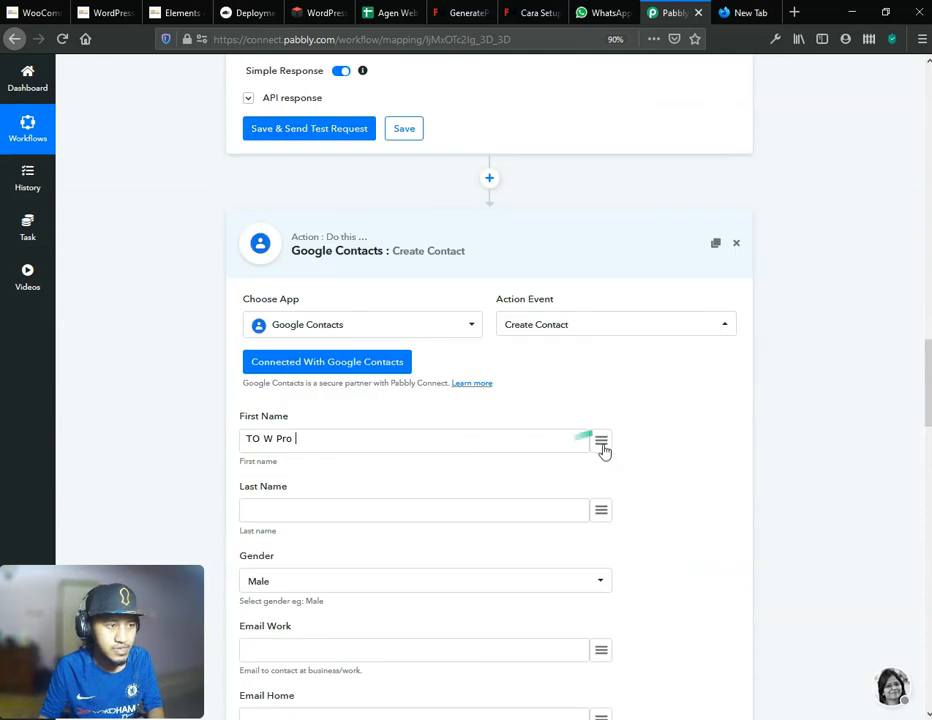
click(601, 441)
scroll(622, 385, down, 5)
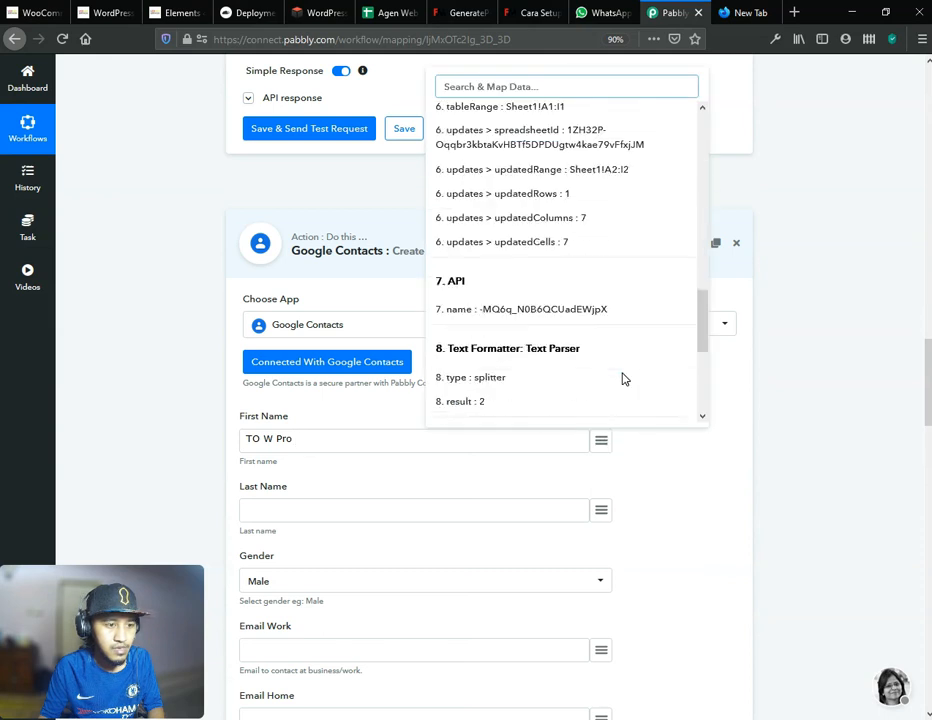
scroll(622, 378, down, 5)
click(517, 422)
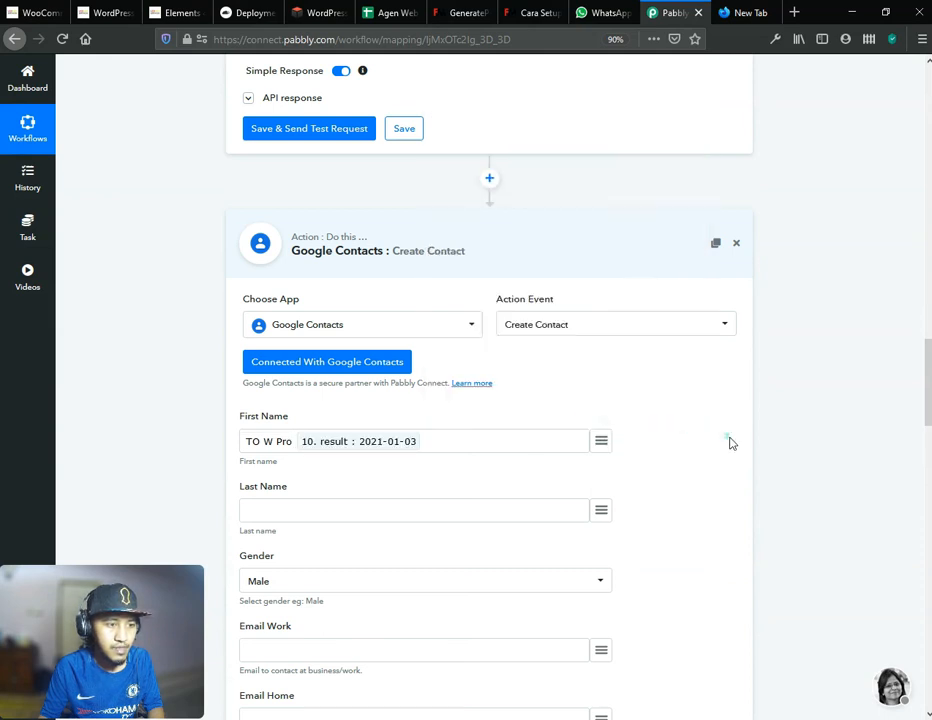
Map the trigger's m_uname value to the Last Name field.
scroll(680, 410, down, 3)
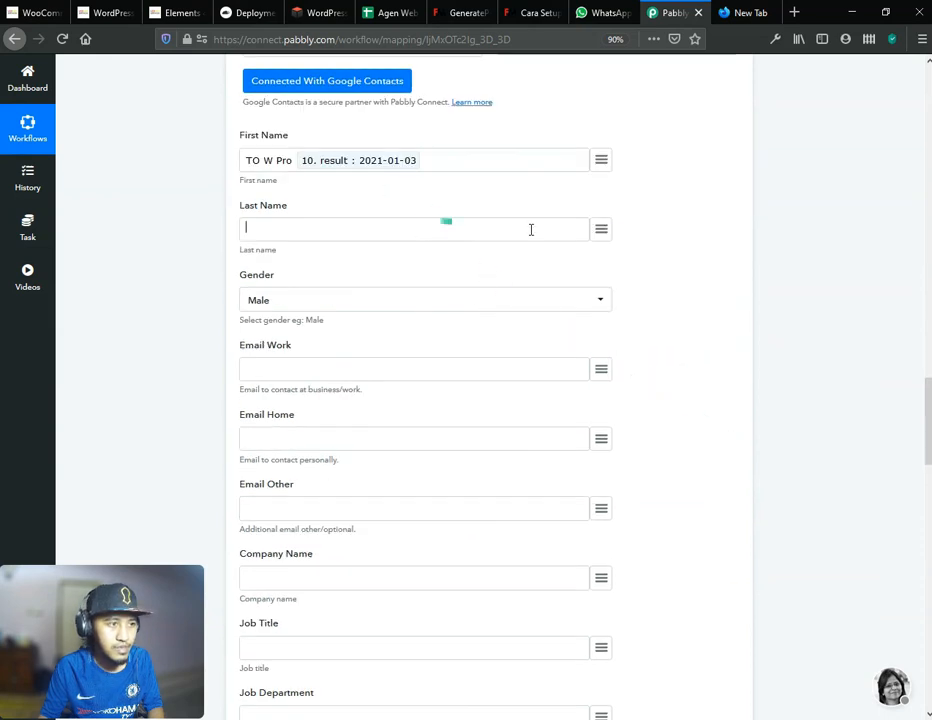
click(604, 233)
scroll(593, 356, down, 2)
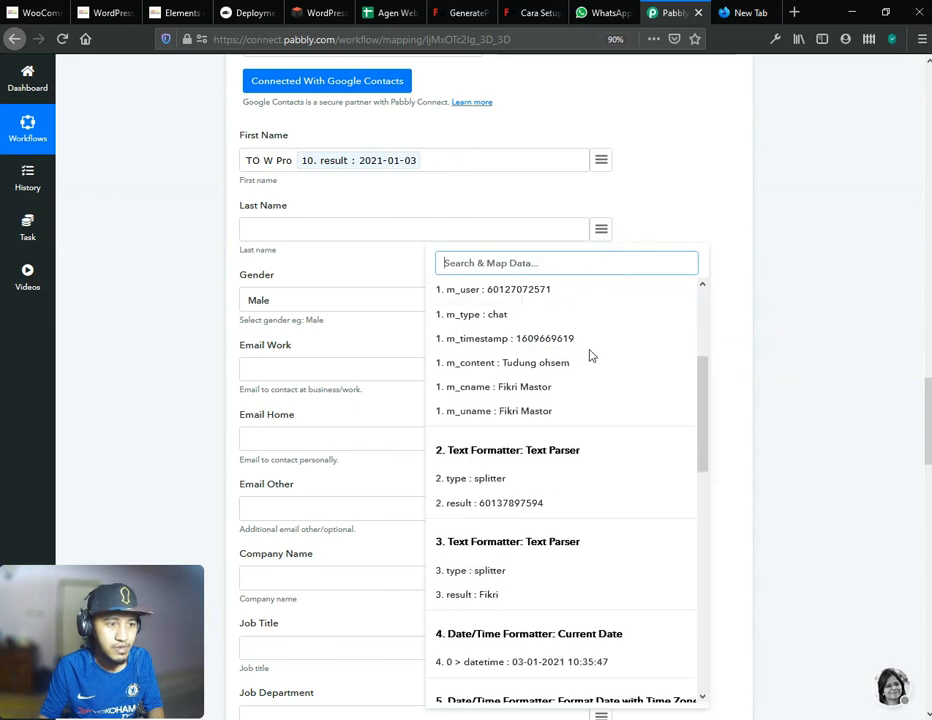
click(551, 409)
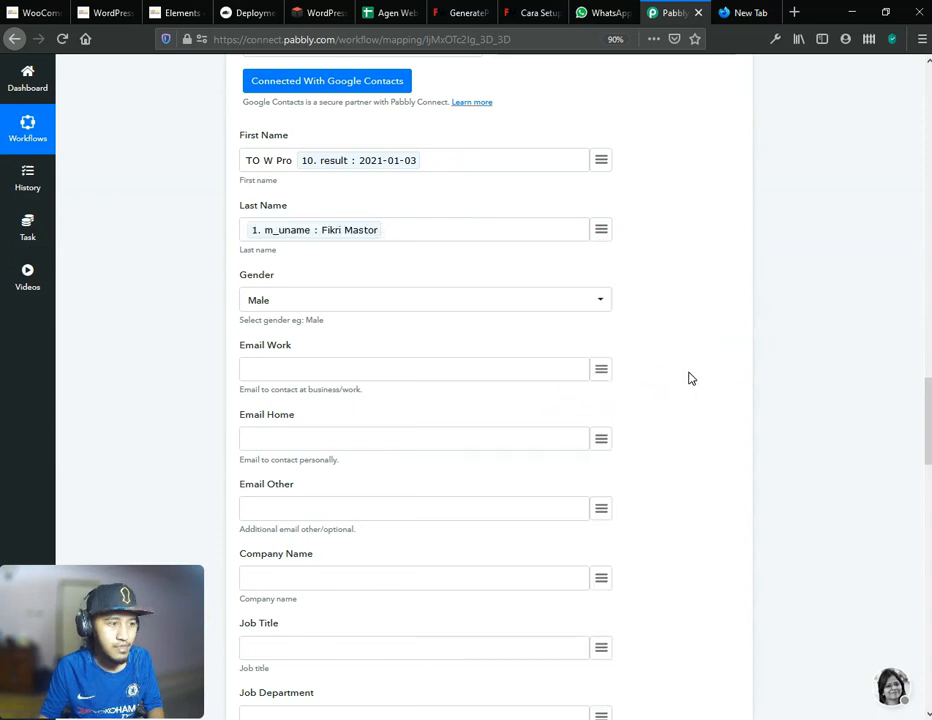
Map the trigger's m_user value to the Phone Number (Mobile) field.
scroll(689, 378, down, 5)
scroll(689, 378, up, 1)
click(505, 297)
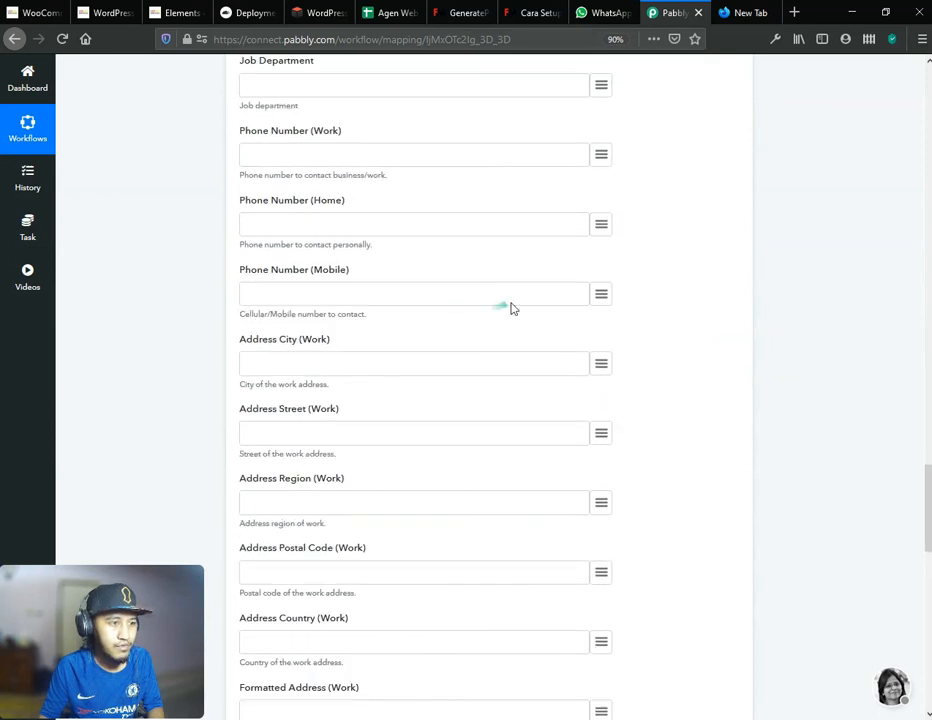
click(600, 296)
scroll(555, 427, down, 4)
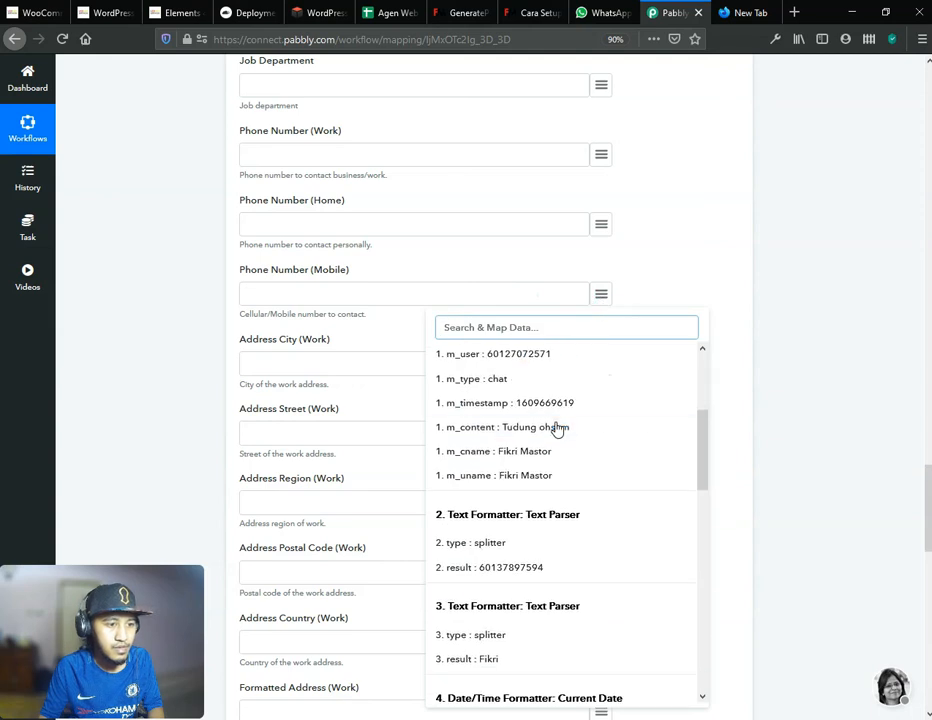
scroll(563, 414, up, 1)
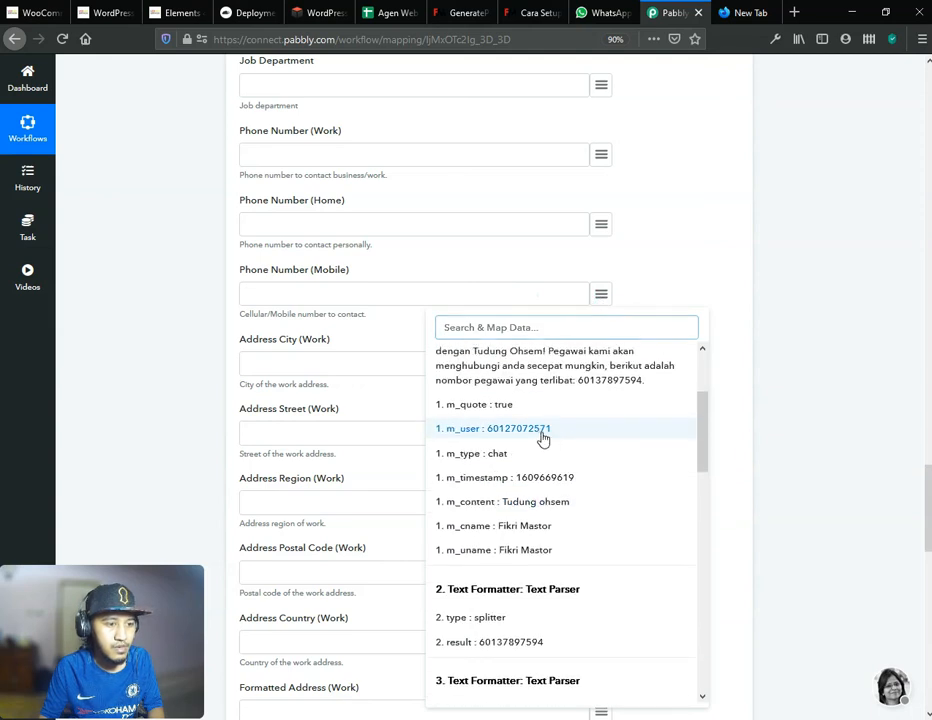
click(543, 437)
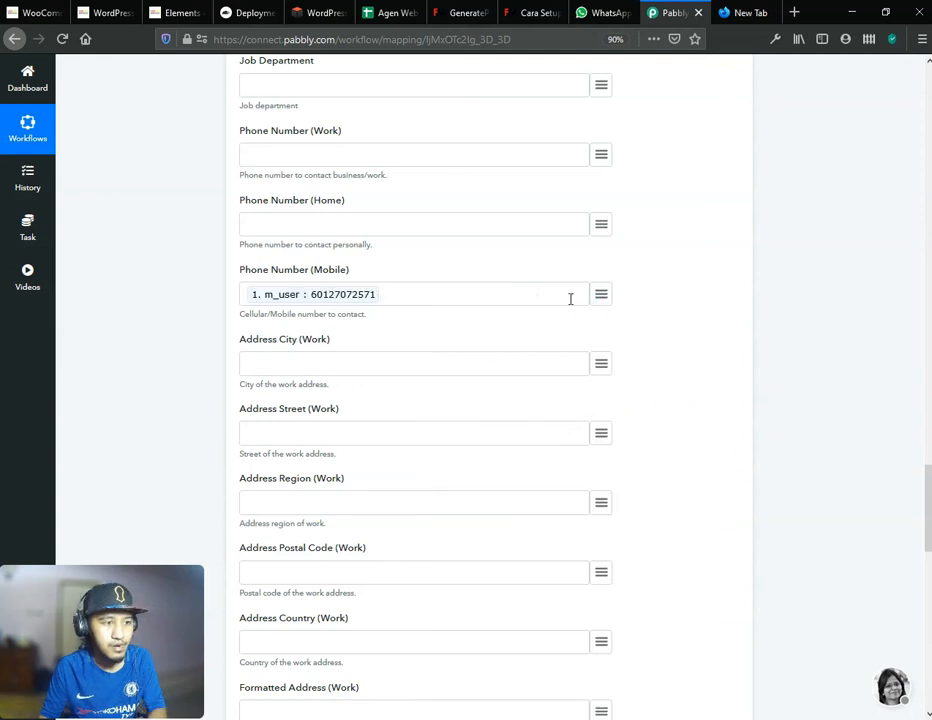
Replace the Phone Number (Mobile) mapping with the trigger's m_chat value.
key(BackSpace)
click(603, 297)
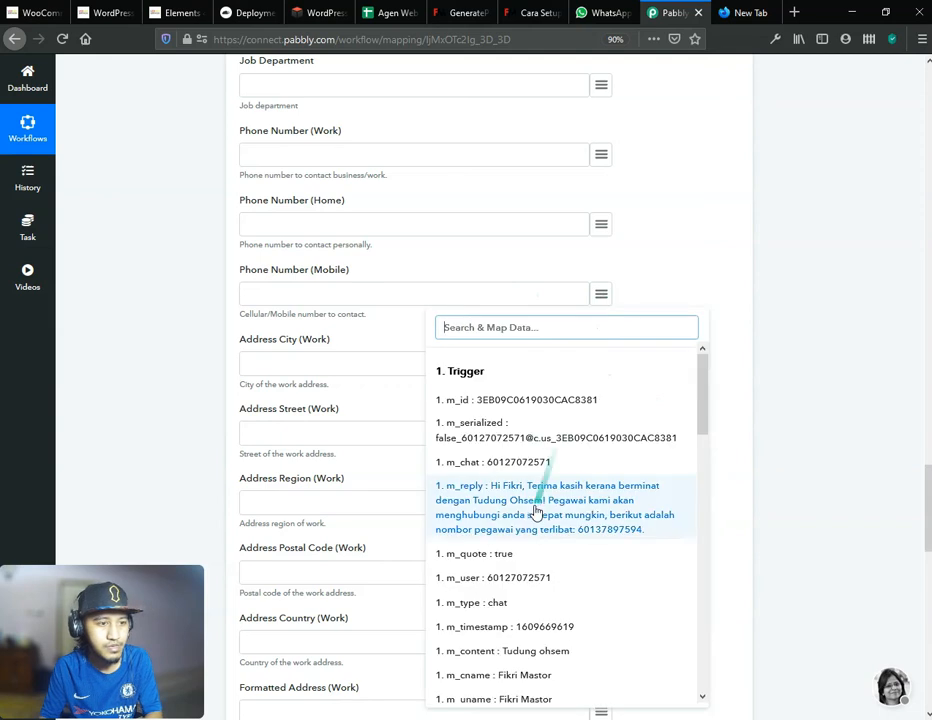
click(531, 458)
Set the contact's Gender to Unspecified.
scroll(729, 421, up, 8)
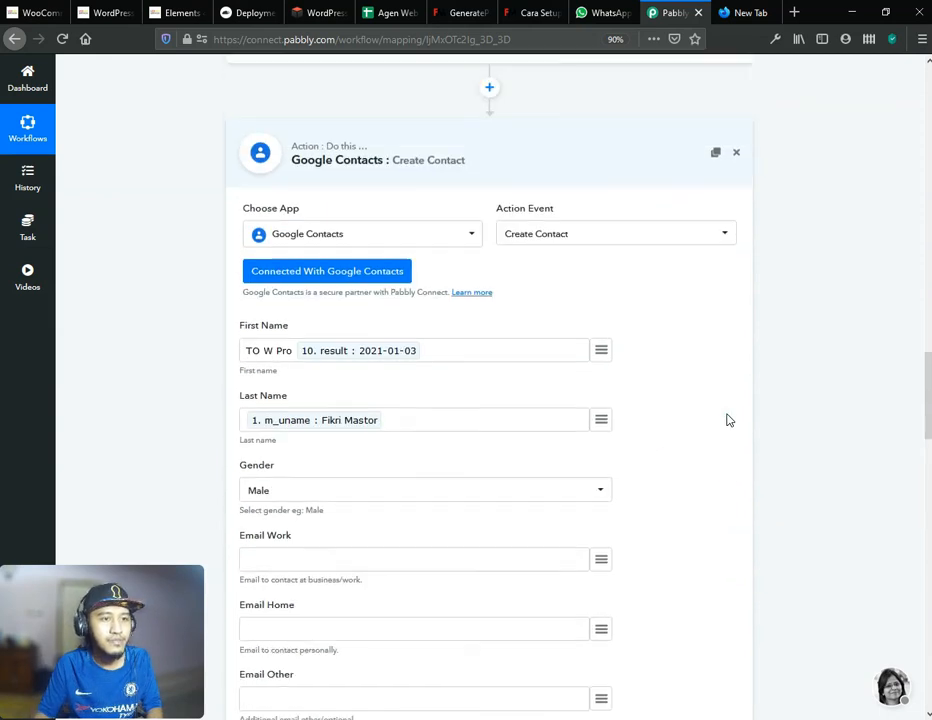
scroll(727, 420, down, 10)
scroll(727, 421, up, 5)
scroll(727, 421, up, 5)
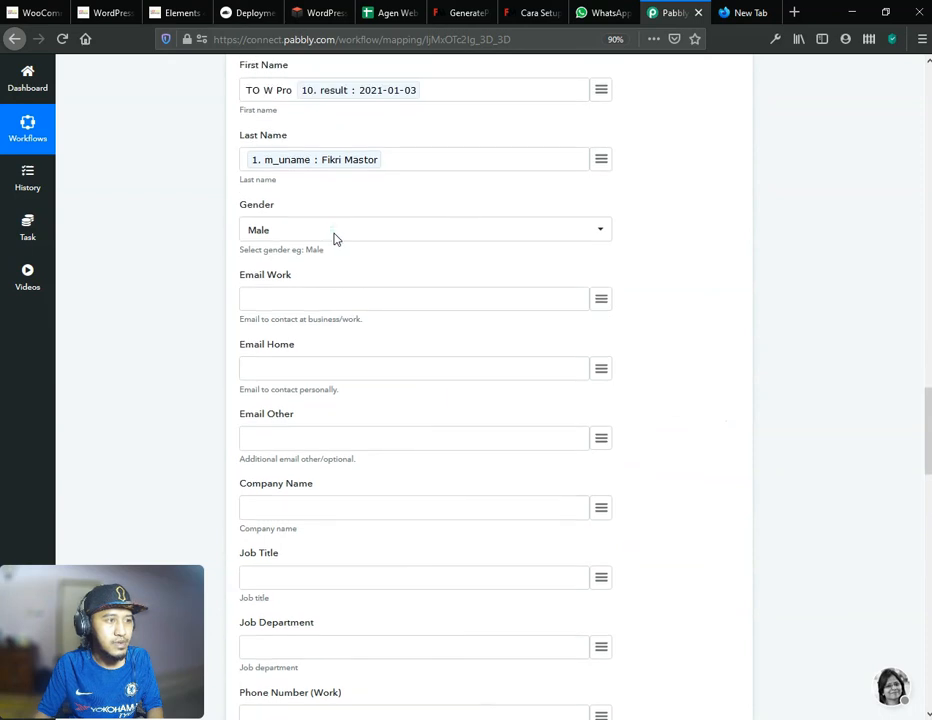
click(396, 233)
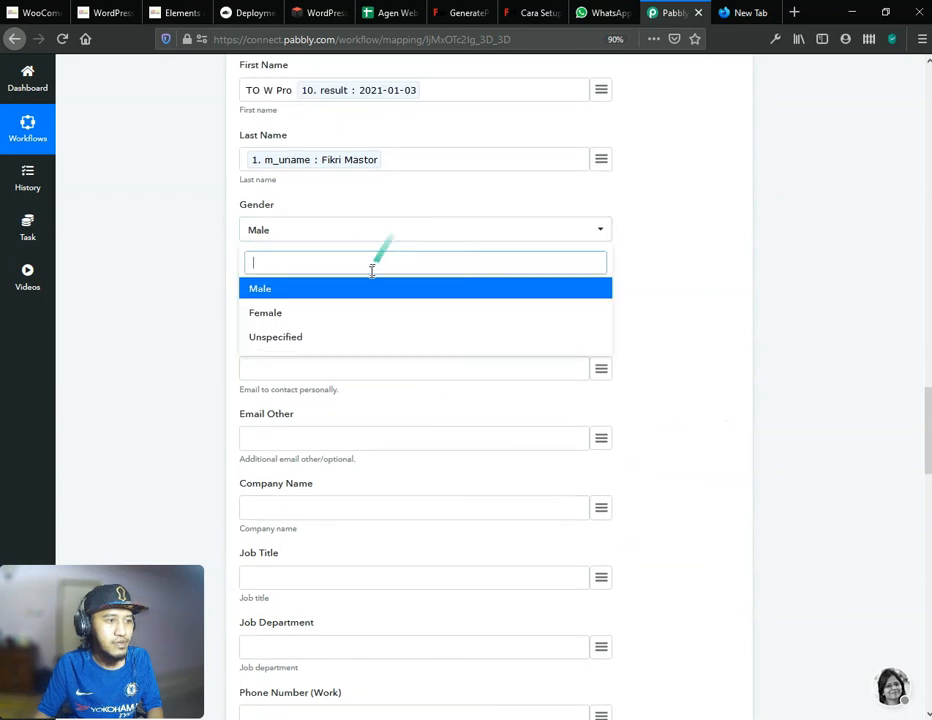
click(319, 339)
Save the Create Contact action and send a test request.
scroll(712, 328, down, 10)
scroll(712, 328, down, 10)
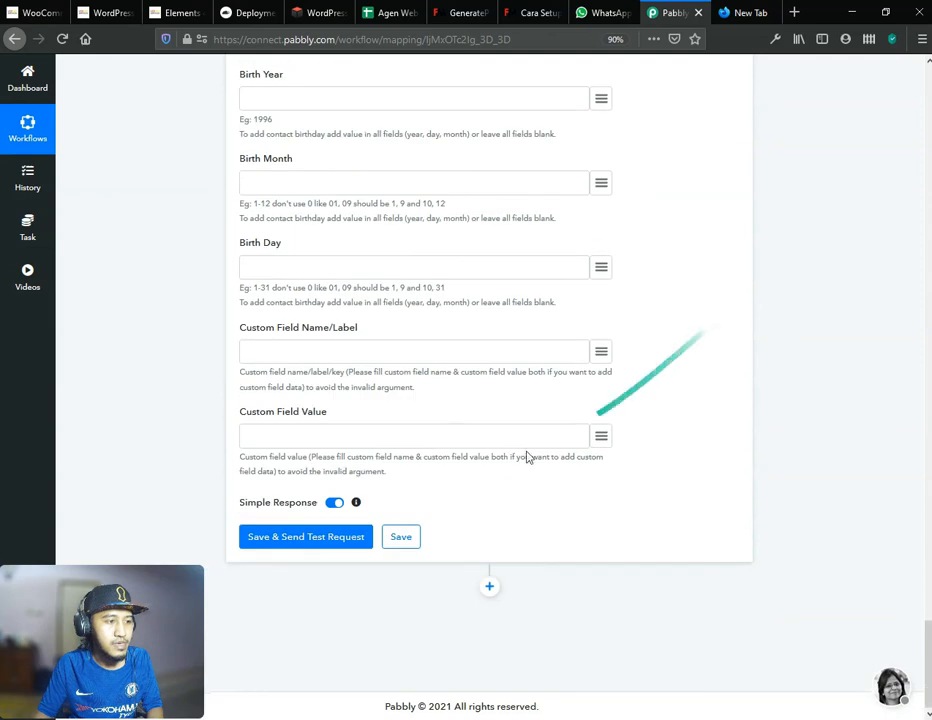
click(304, 548)
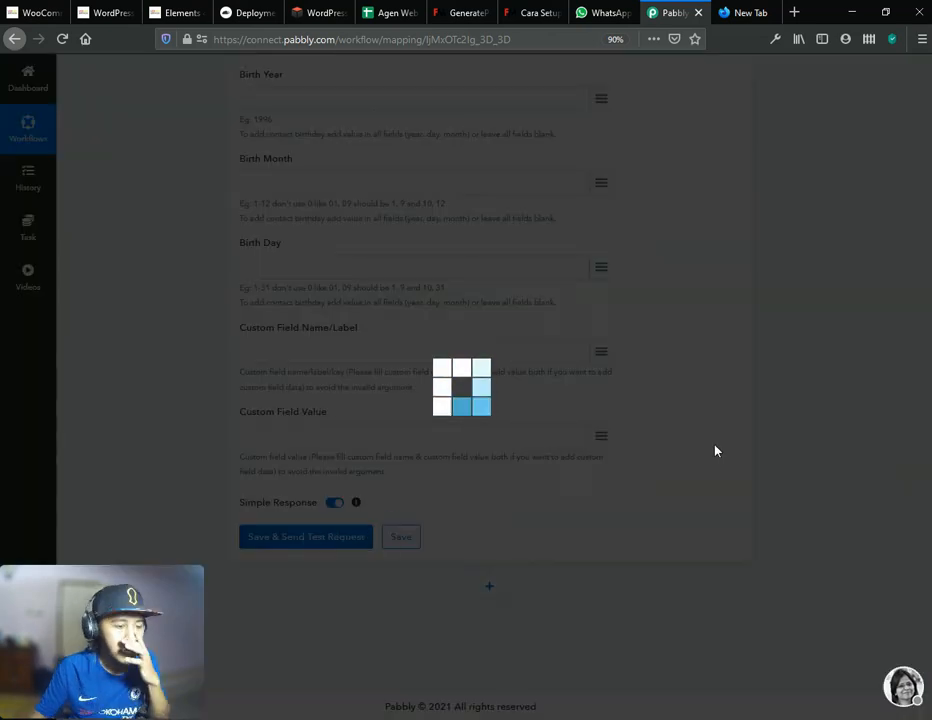
Examine the Create Contact API response, checking the given name, display name, phone number and group membership entries.
scroll(716, 450, down, 3)
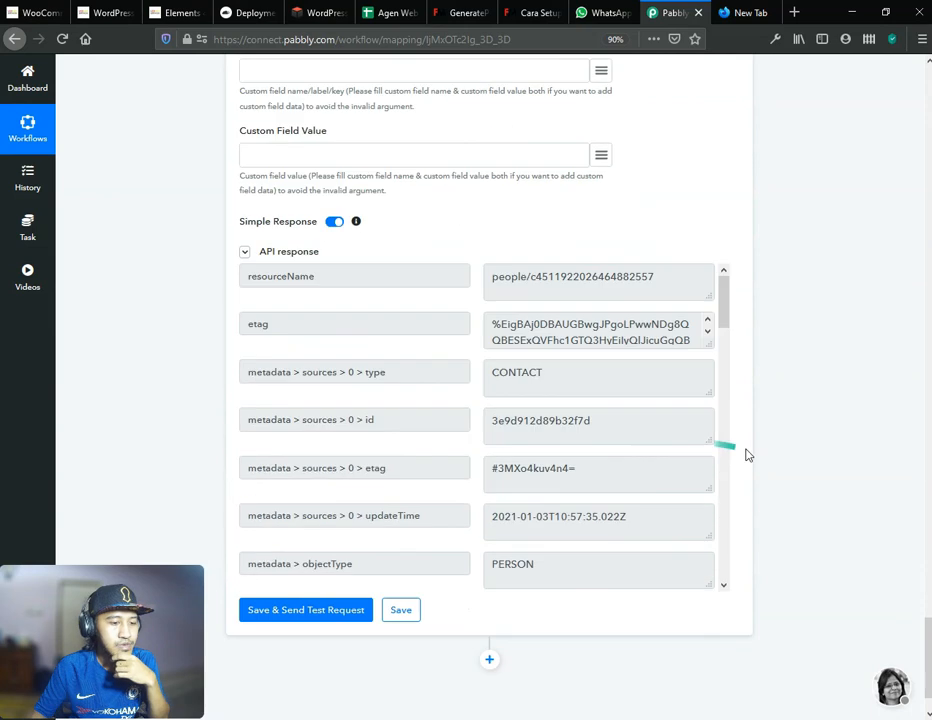
scroll(637, 385, down, 3)
scroll(633, 384, down, 5)
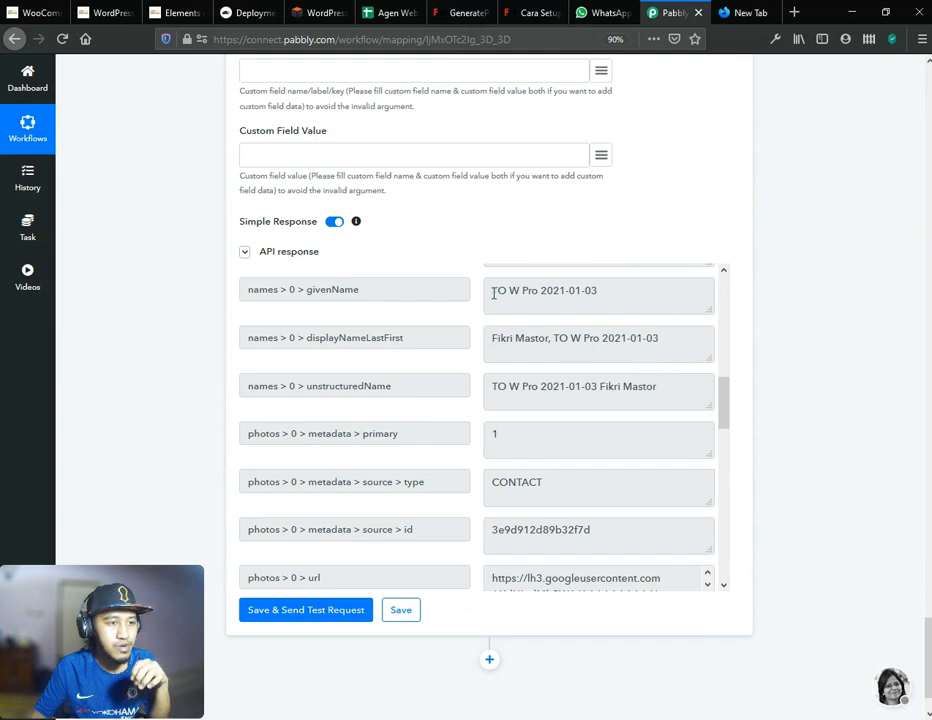
drag(493, 293, 603, 289)
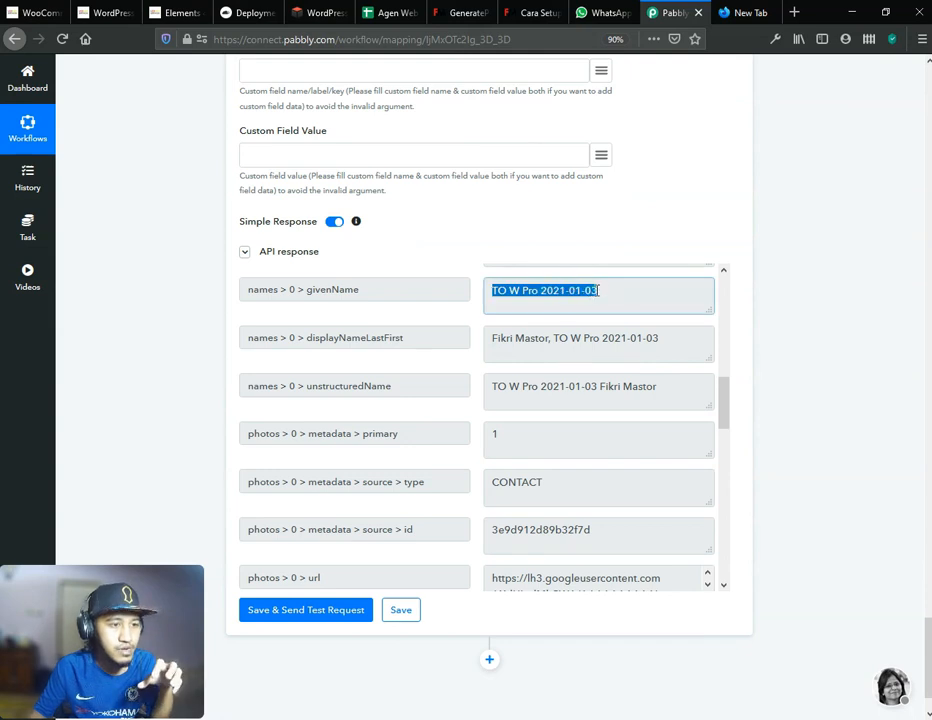
click(603, 289)
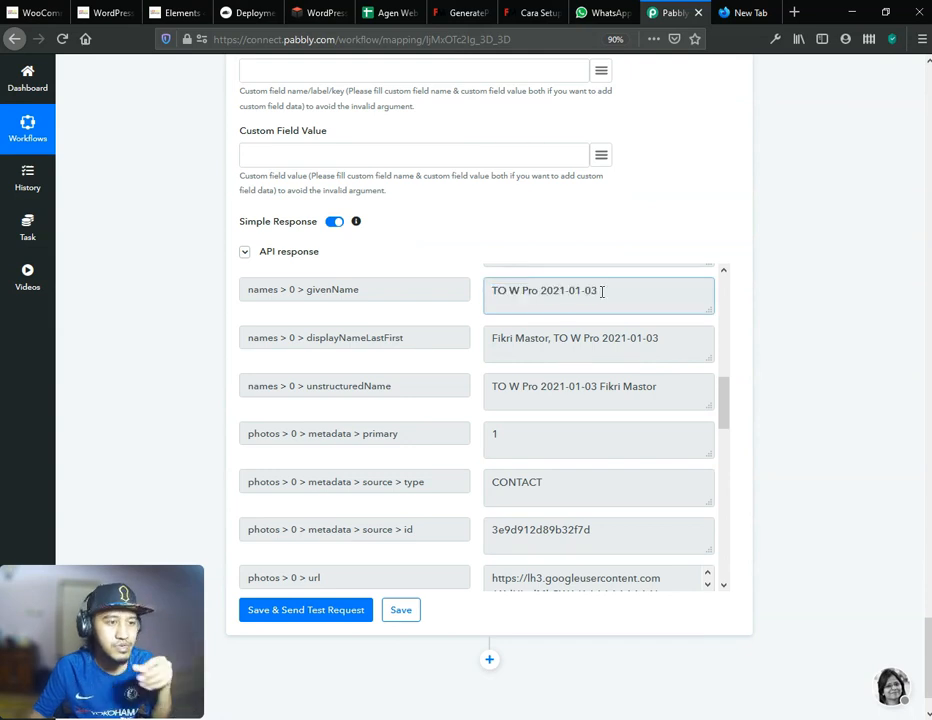
scroll(578, 369, down, 1)
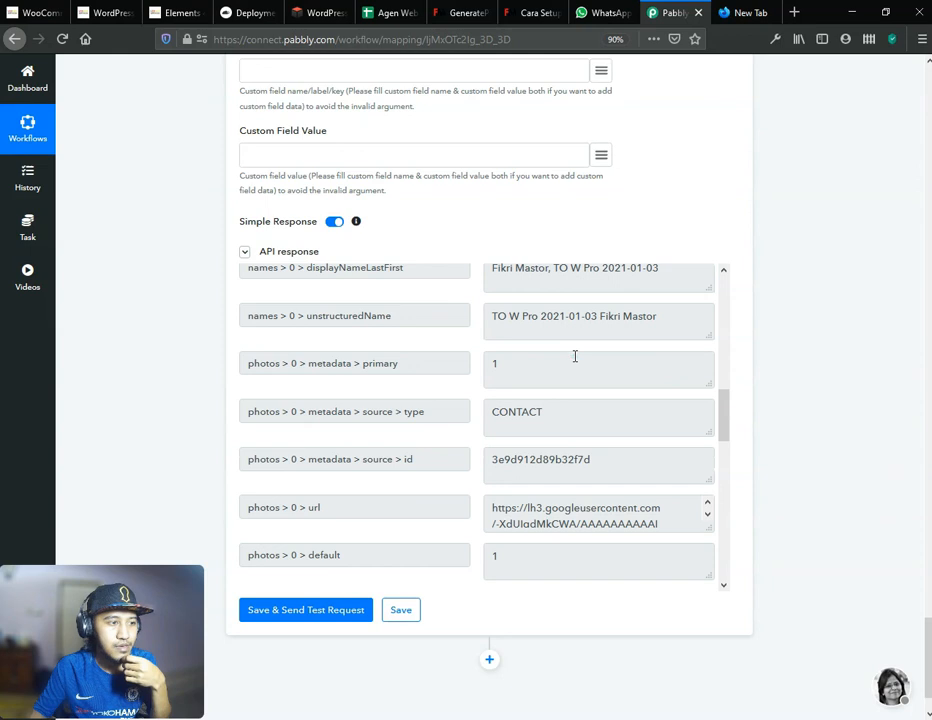
scroll(575, 356, up, 1)
drag(487, 346, 689, 356)
click(689, 356)
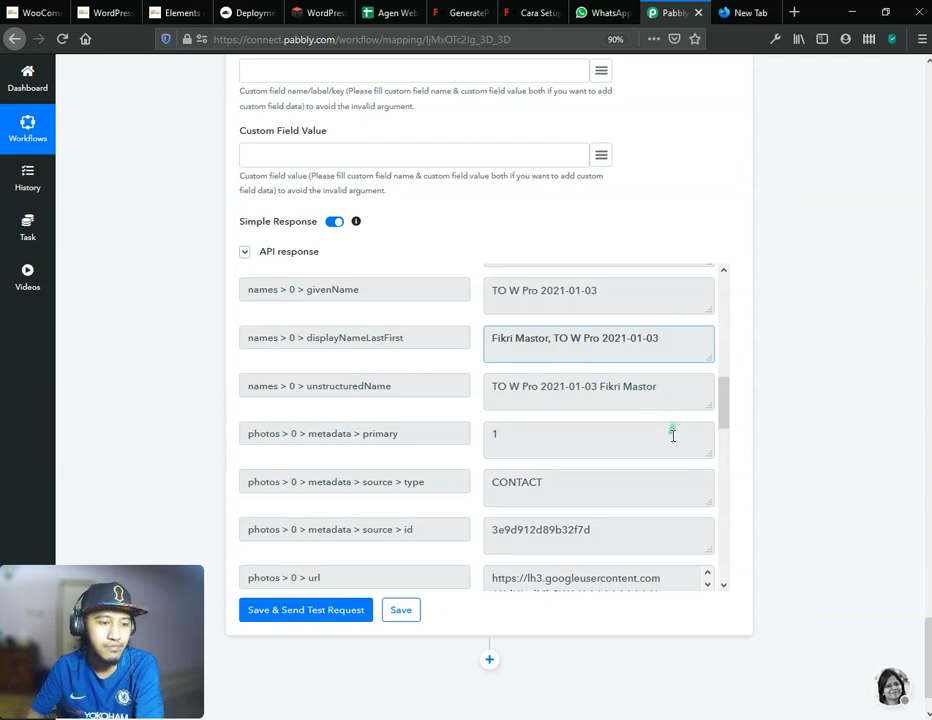
scroll(674, 427, down, 3)
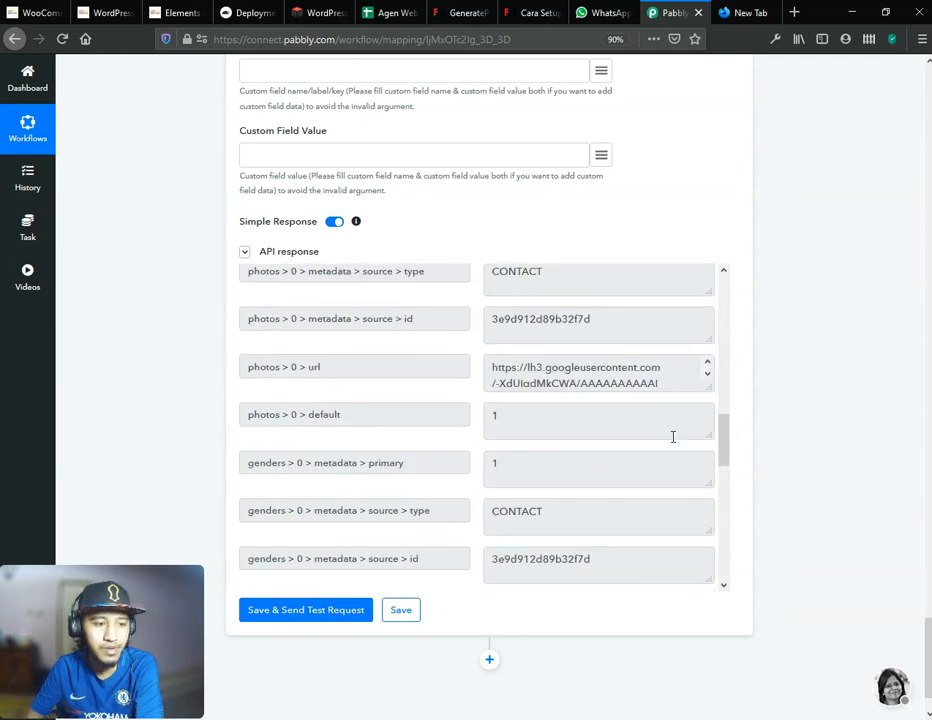
scroll(673, 437, down, 9)
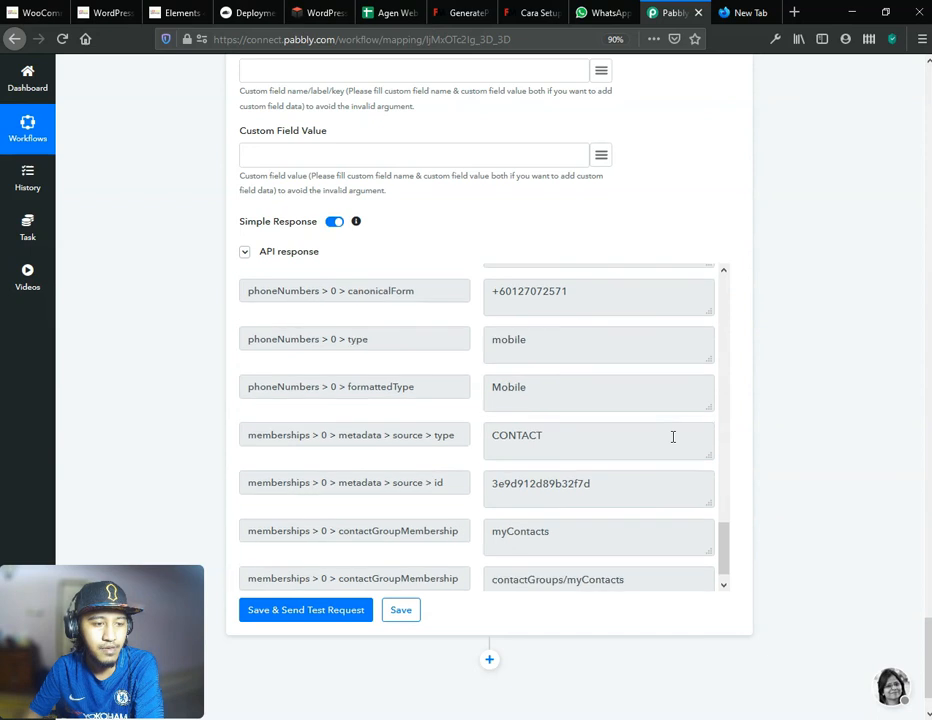